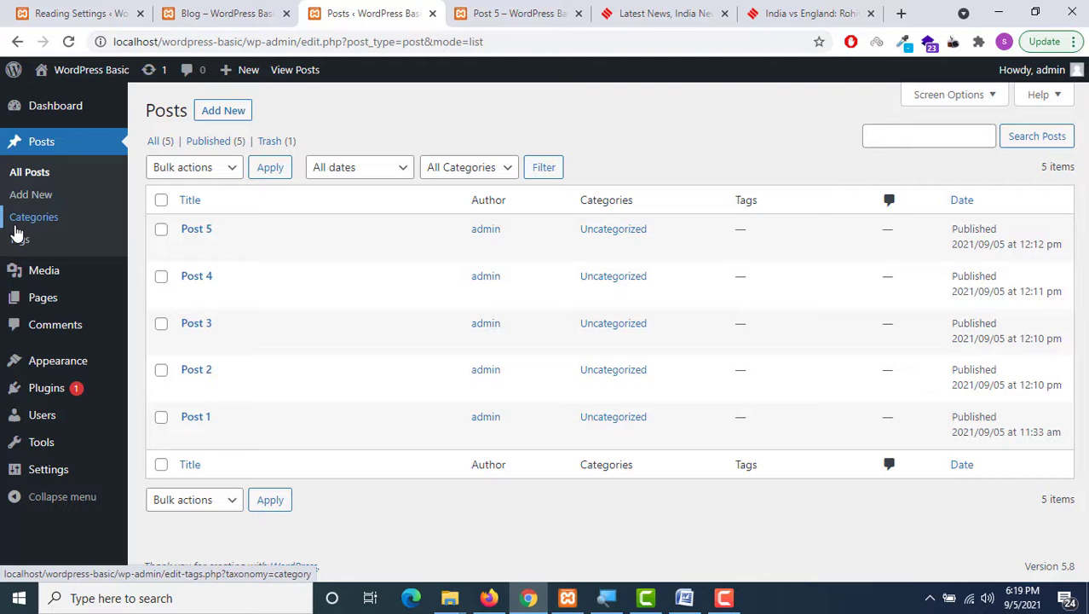
Step: Switch to the open Indian Express news site and open its Sports section in a new tab
{"action": "left_click", "coordinate": [15, 227]}
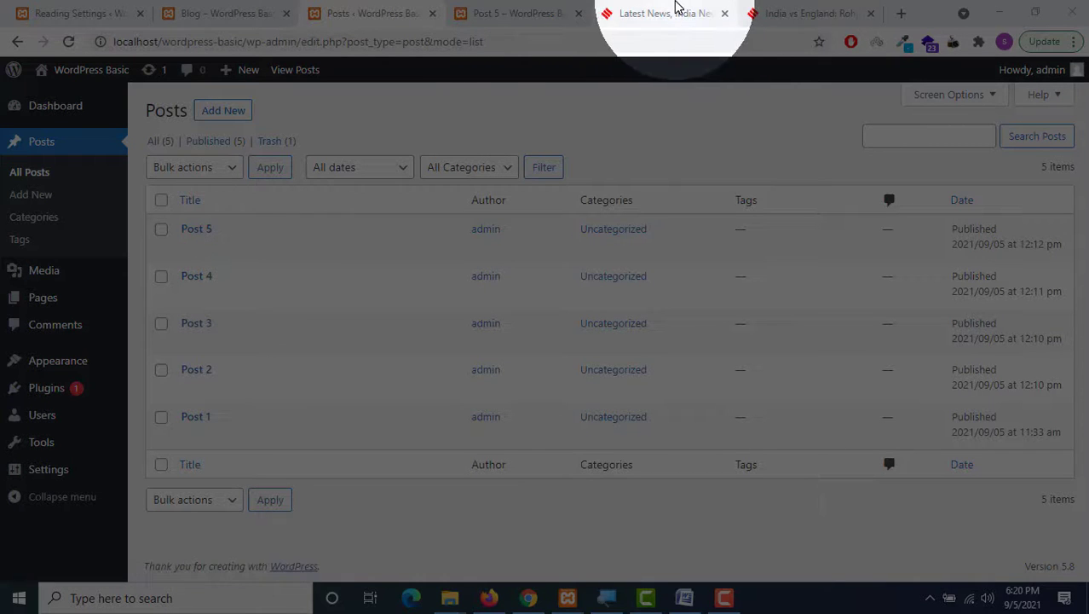
{"action": "left_click", "coordinate": [676, 12]}
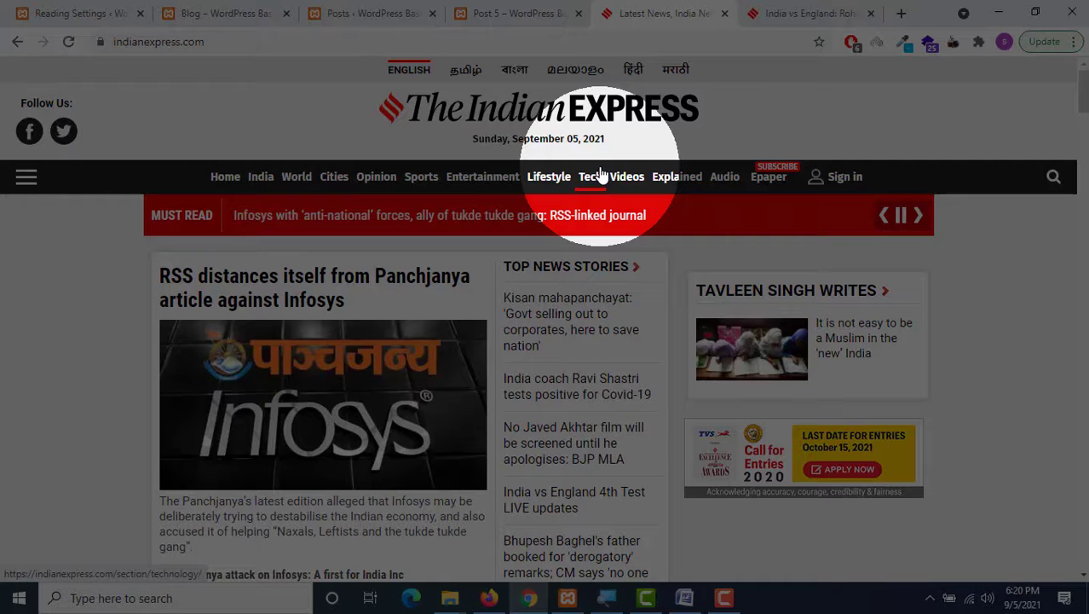
{"action": "left_click", "coordinate": [602, 174]}
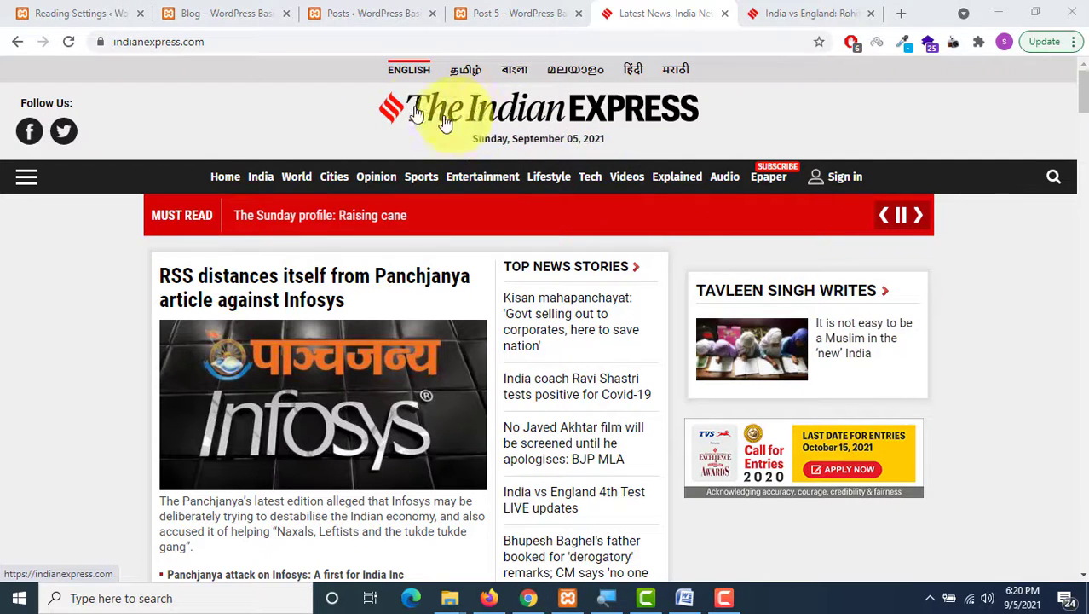
{"action": "left_click", "coordinate": [409, 70]}
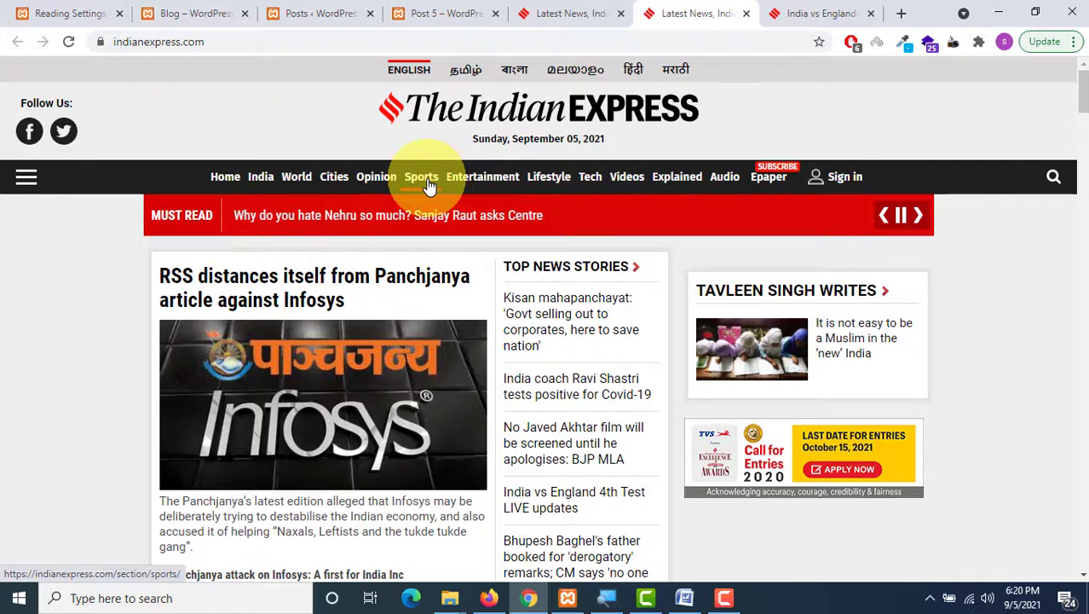
{"action": "left_click", "coordinate": [429, 180]}
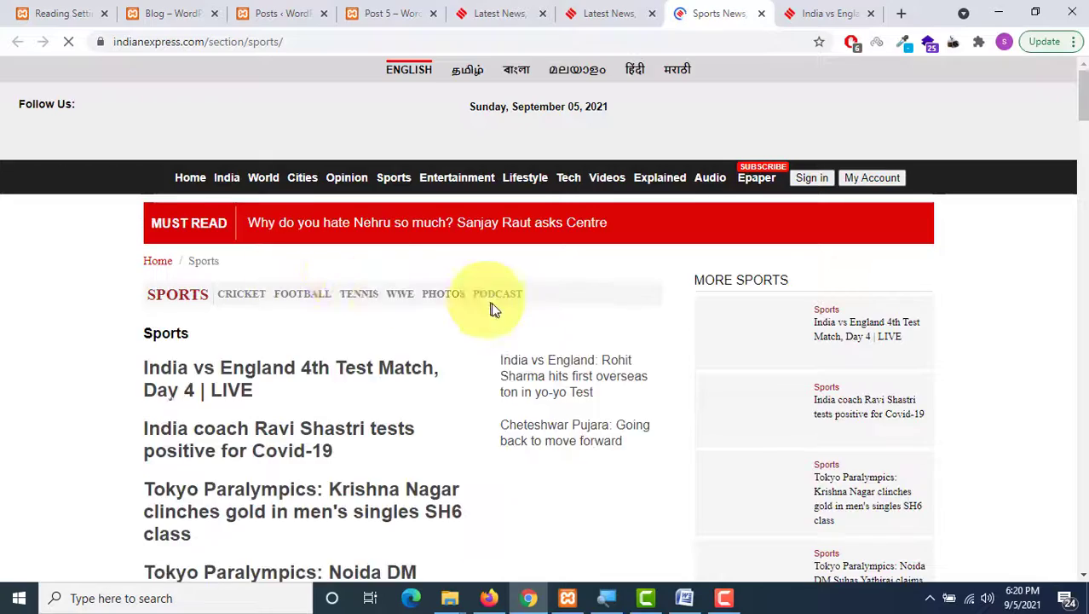
Step: Look through the Sports section and open the article "Plan is to identify important junior para events to unearth talent" in its own tab
{"action": "scroll", "coordinate": [497, 322], "scroll_direction": "down", "scroll_amount": 4}
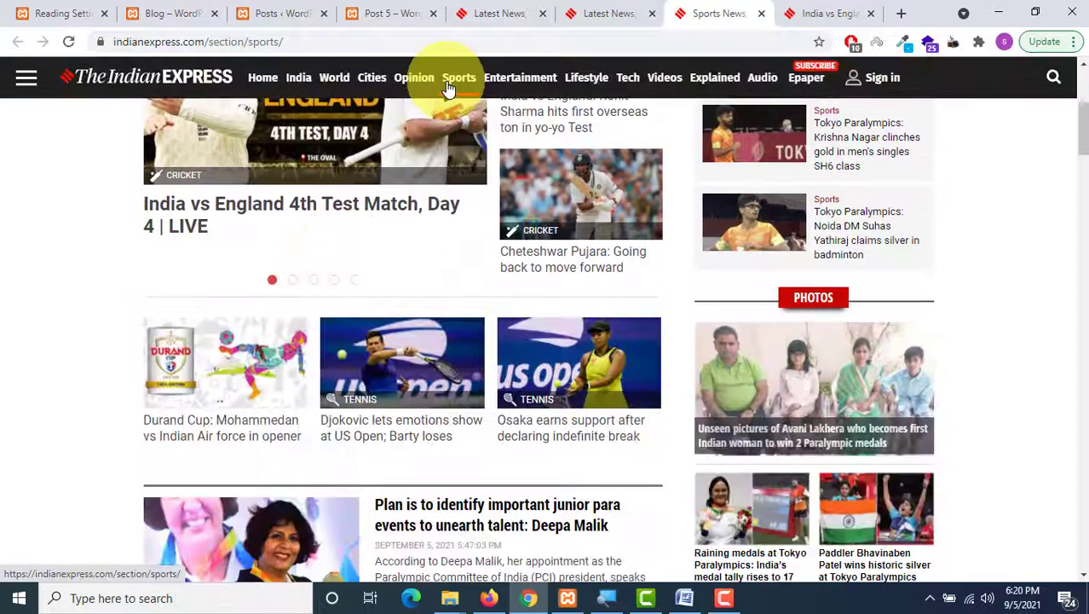
{"action": "scroll", "coordinate": [451, 259], "scroll_direction": "down", "scroll_amount": 2}
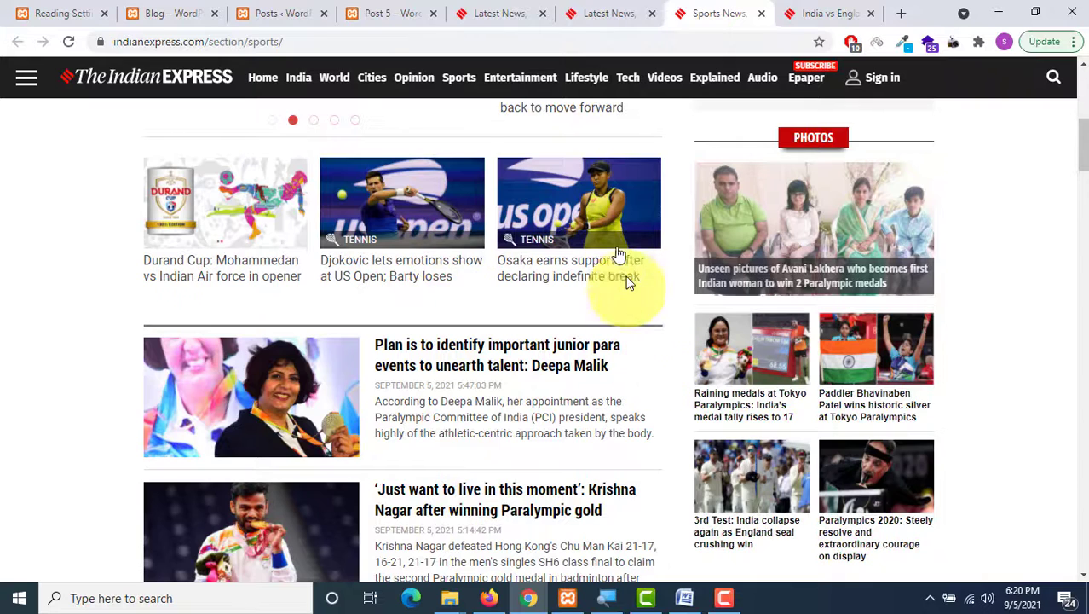
{"action": "scroll", "coordinate": [574, 236], "scroll_direction": "up", "scroll_amount": 2}
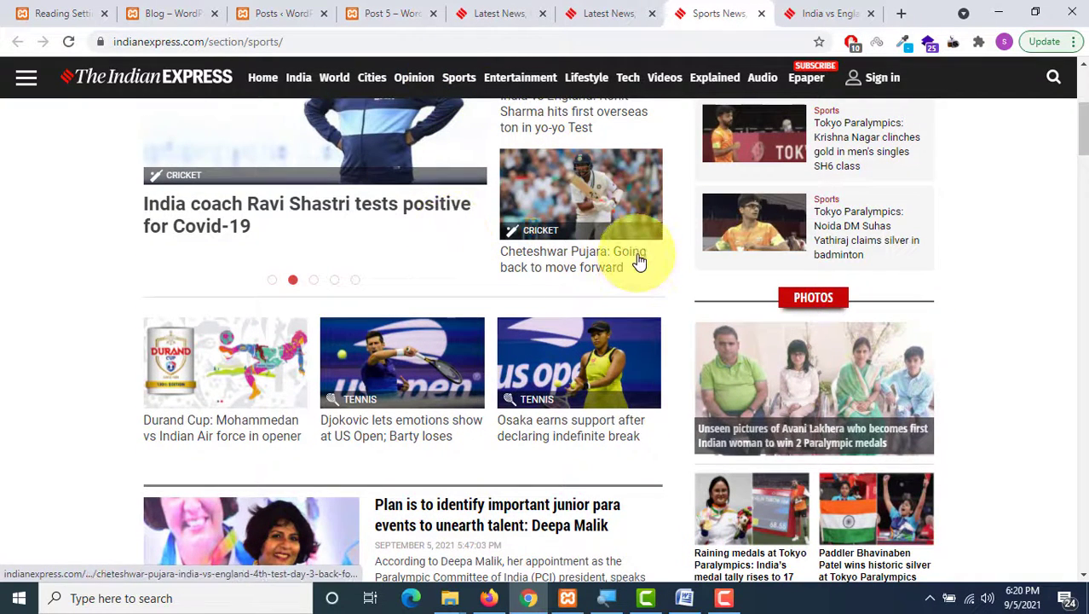
{"action": "scroll", "coordinate": [640, 262], "scroll_direction": "down", "scroll_amount": 4}
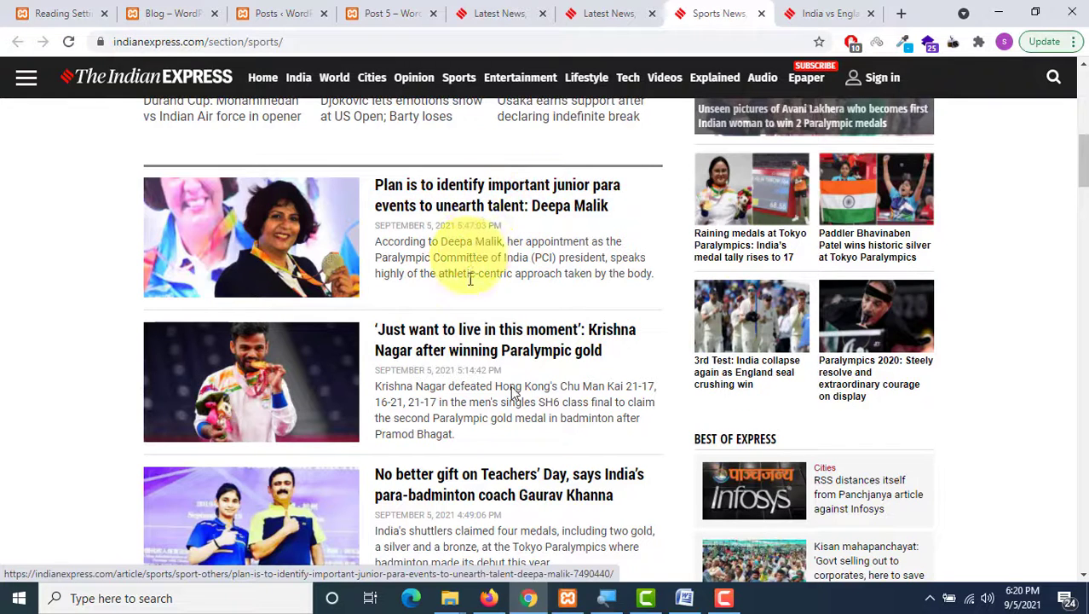
{"action": "scroll", "coordinate": [502, 294], "scroll_direction": "up", "scroll_amount": 1}
{"action": "scroll", "coordinate": [501, 294], "scroll_direction": "up", "scroll_amount": 2}
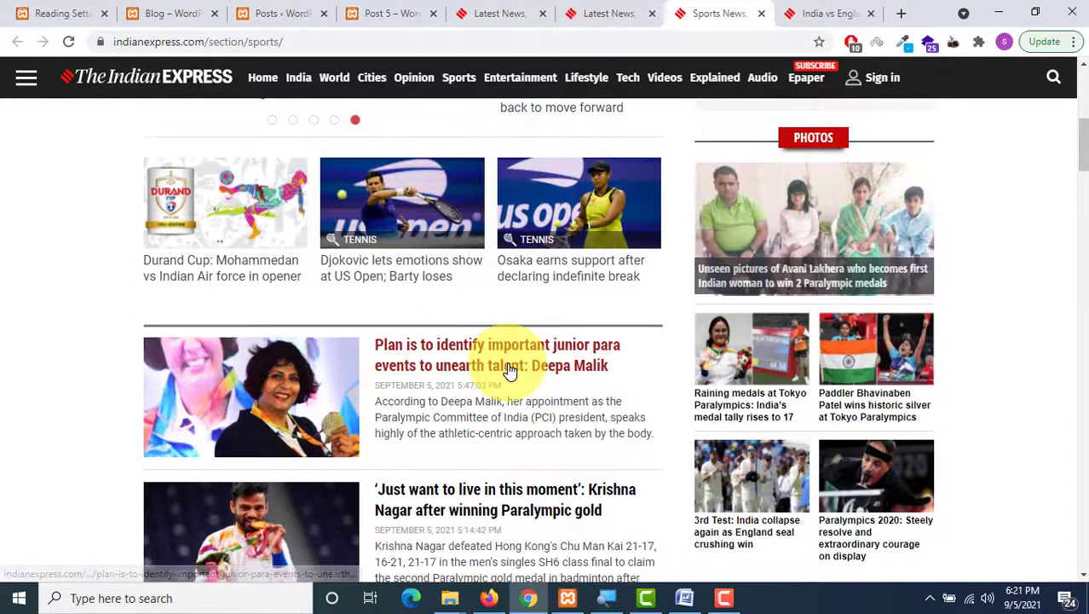
{"action": "middle_click", "coordinate": [450, 354]}
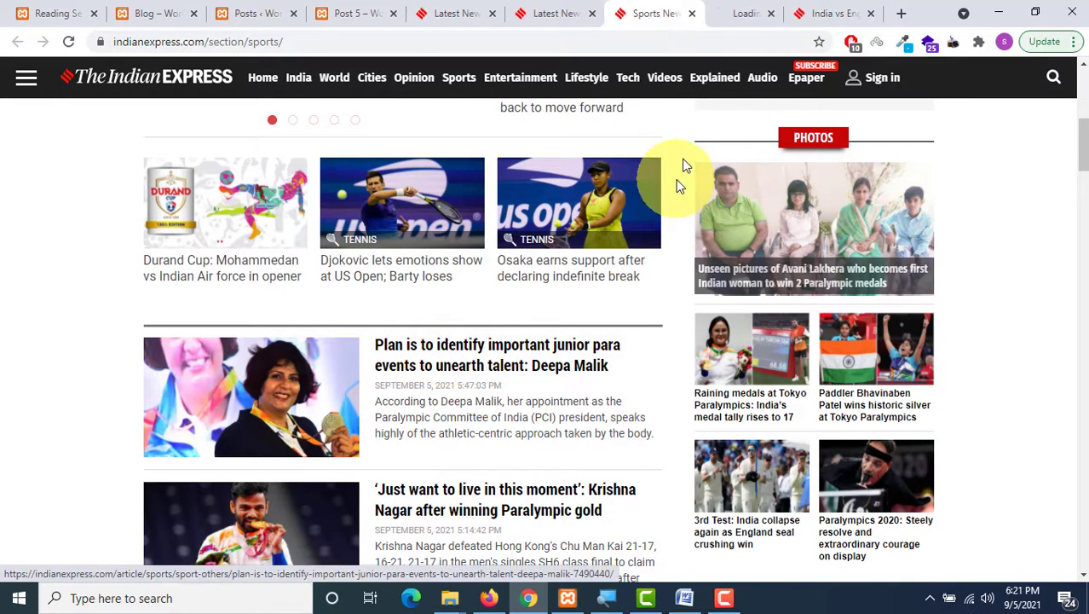
{"action": "left_click", "coordinate": [729, 13]}
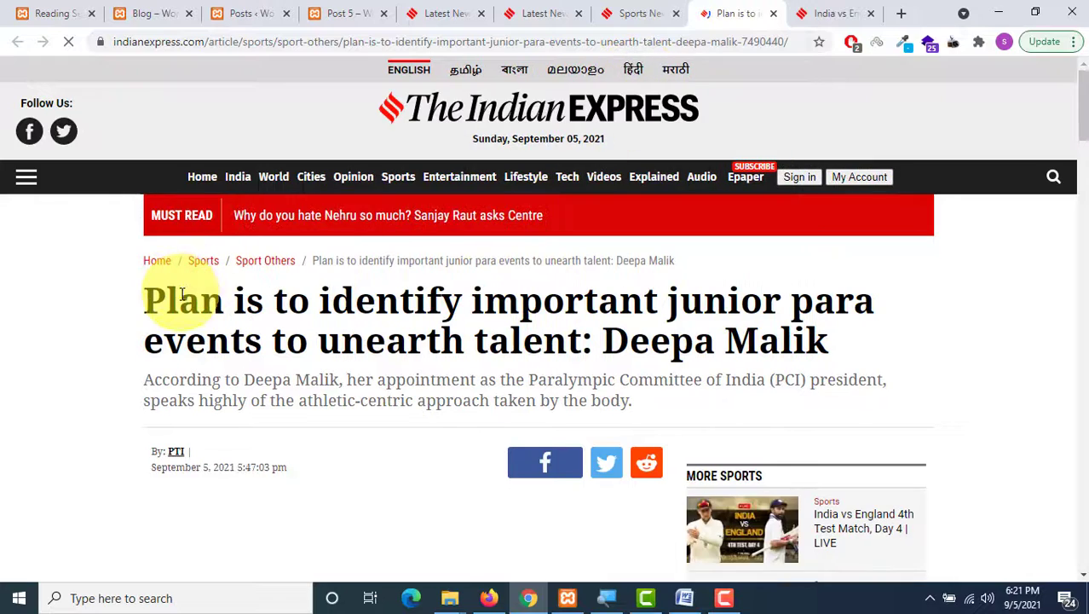
Step: Examine the article's headline and body, highlighting the headline and the opening paragraphs
{"action": "left_click_drag", "start_coordinate": [139, 292], "coordinate": [825, 343]}
{"action": "left_click", "coordinate": [87, 316]}
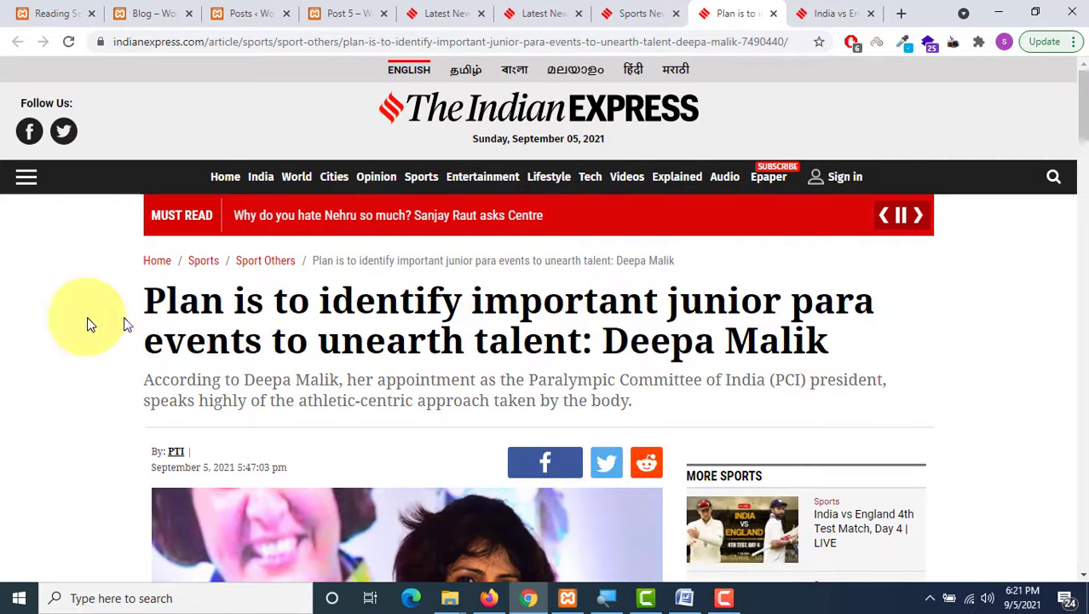
{"action": "scroll", "coordinate": [123, 316], "scroll_direction": "down", "scroll_amount": 8}
{"action": "left_click_drag", "start_coordinate": [139, 174], "coordinate": [425, 427]}
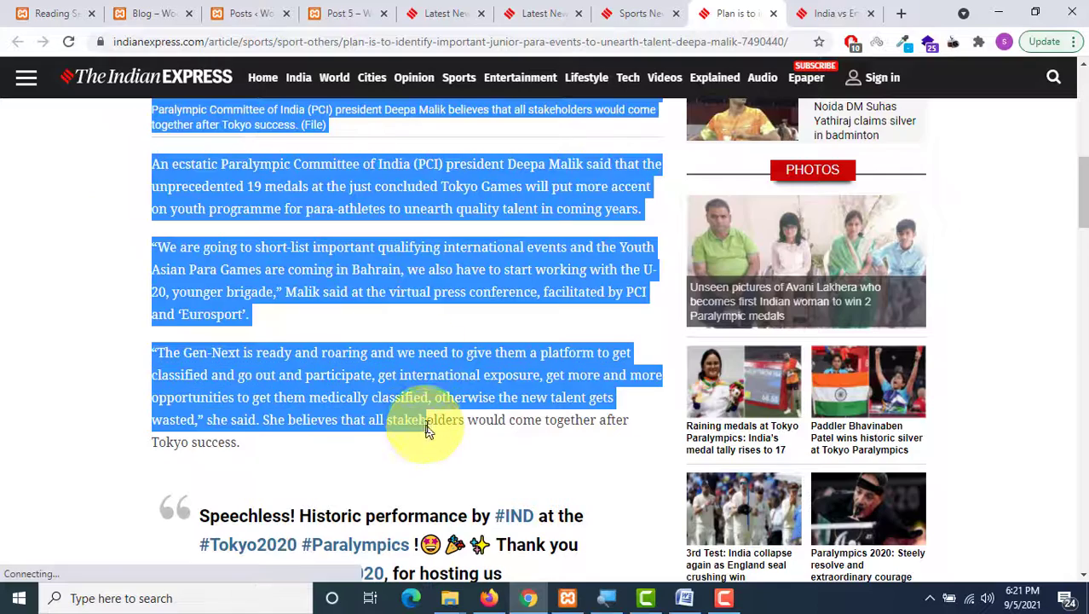
{"action": "scroll", "coordinate": [128, 301], "scroll_direction": "down", "scroll_amount": 2}
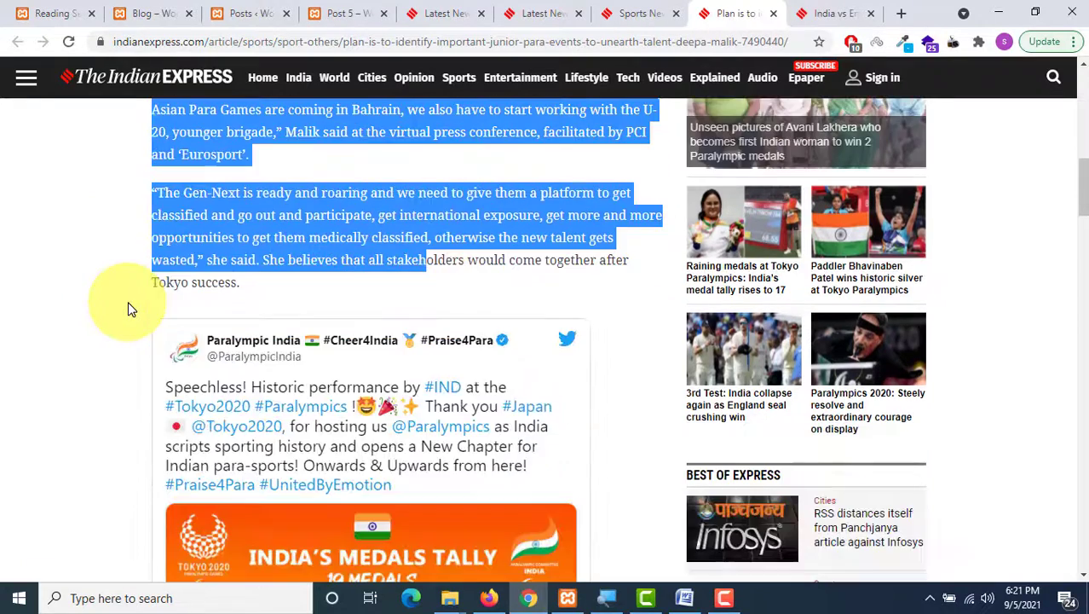
{"action": "scroll", "coordinate": [77, 238], "scroll_direction": "down", "scroll_amount": 8}
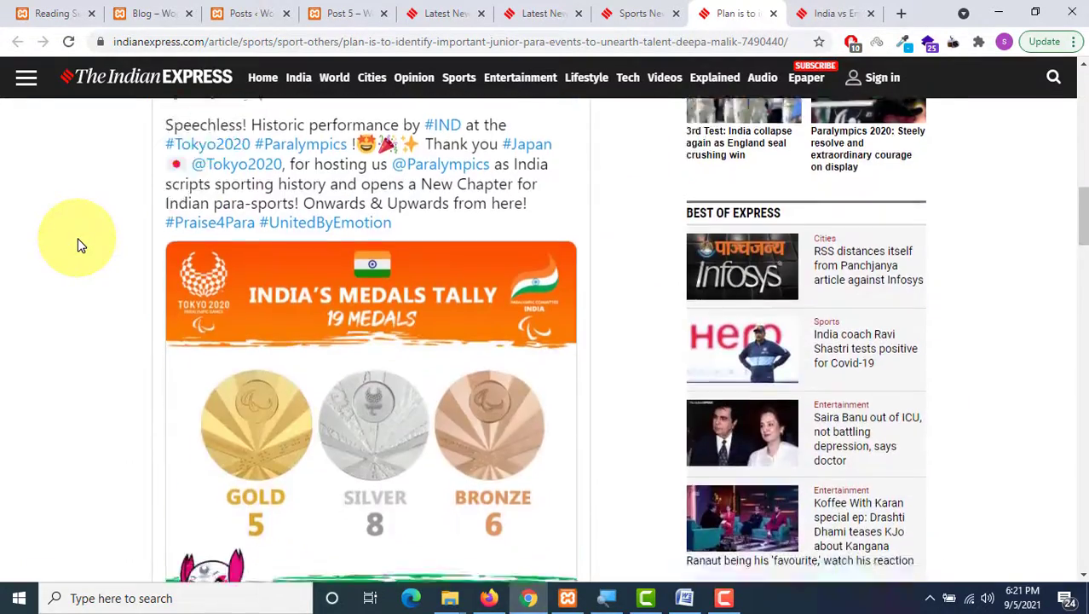
{"action": "scroll", "coordinate": [77, 238], "scroll_direction": "up", "scroll_amount": 9}
{"action": "scroll", "coordinate": [77, 245], "scroll_direction": "up", "scroll_amount": 8}
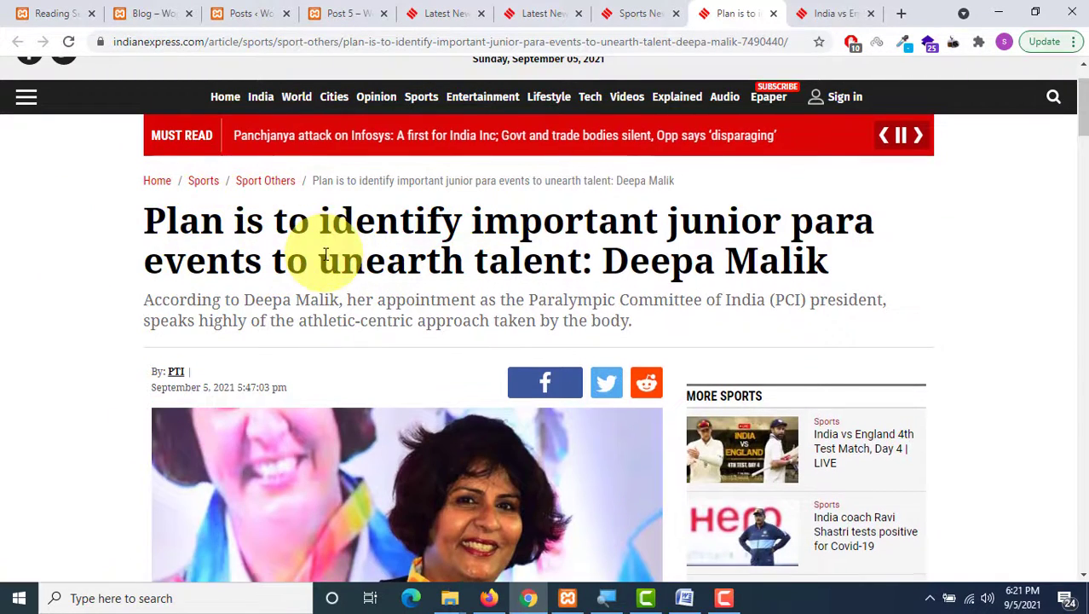
Step: Skim the article from its headline to the end and review the photo and opening paragraphs again
{"action": "scroll", "coordinate": [315, 247], "scroll_direction": "down", "scroll_amount": 10}
{"action": "scroll", "coordinate": [325, 256], "scroll_direction": "down", "scroll_amount": 18}
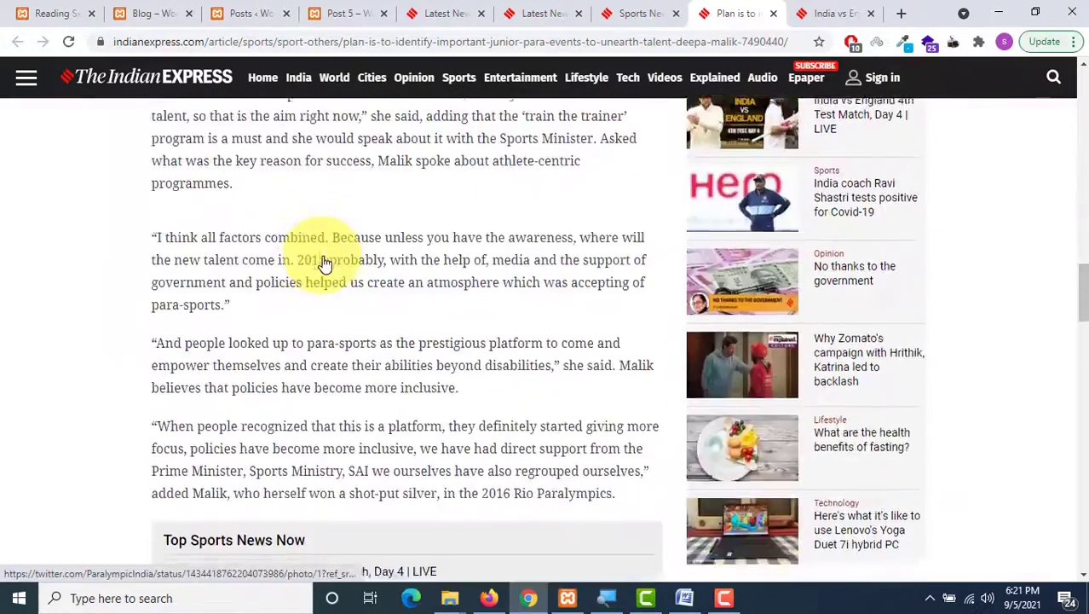
{"action": "scroll", "coordinate": [323, 261], "scroll_direction": "down", "scroll_amount": 10}
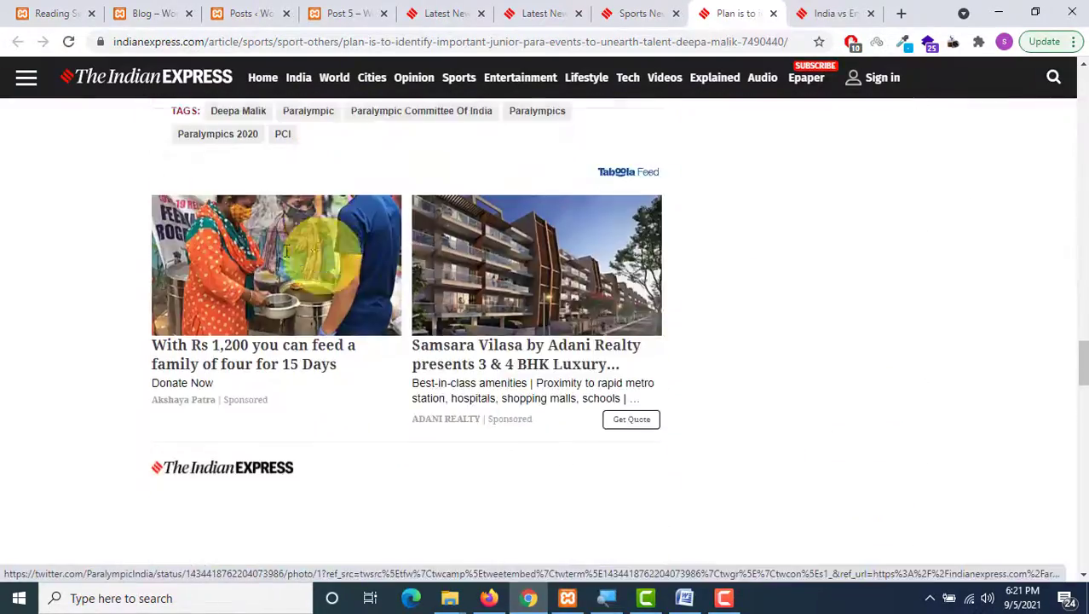
{"action": "scroll", "coordinate": [207, 244], "scroll_direction": "up", "scroll_amount": 4}
{"action": "scroll", "coordinate": [247, 341], "scroll_direction": "up", "scroll_amount": 20}
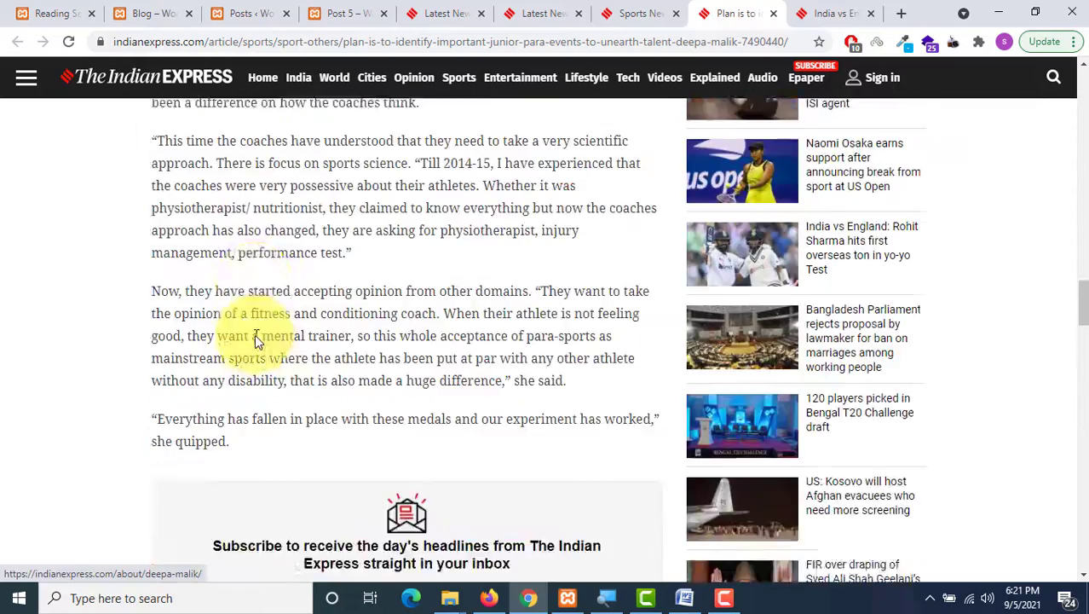
{"action": "scroll", "coordinate": [247, 341], "scroll_direction": "up", "scroll_amount": 10}
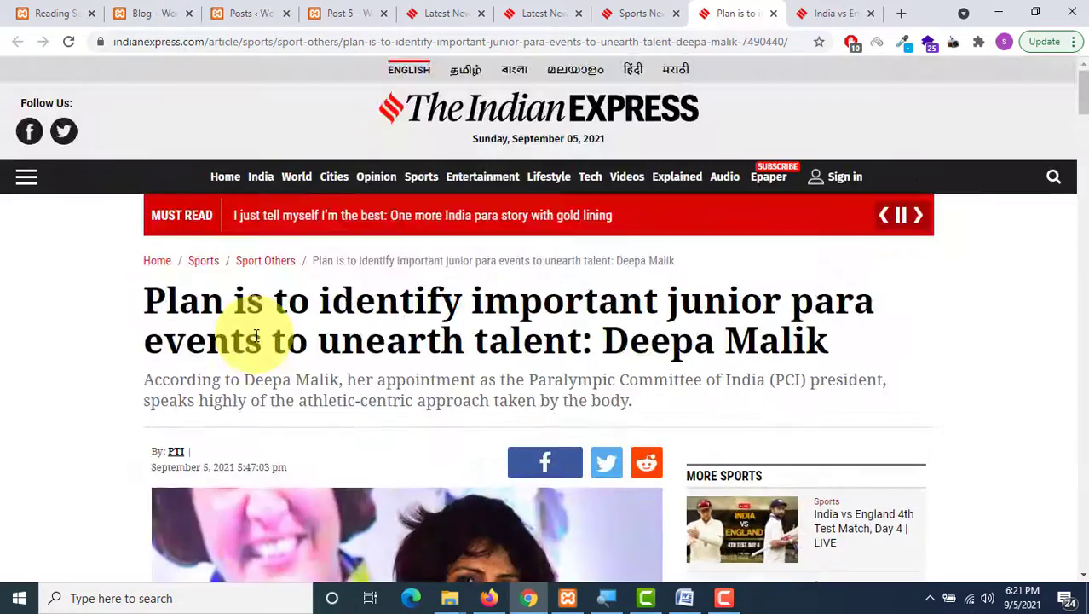
{"action": "scroll", "coordinate": [413, 316], "scroll_direction": "down", "scroll_amount": 2}
{"action": "scroll", "coordinate": [528, 290], "scroll_direction": "down", "scroll_amount": 5}
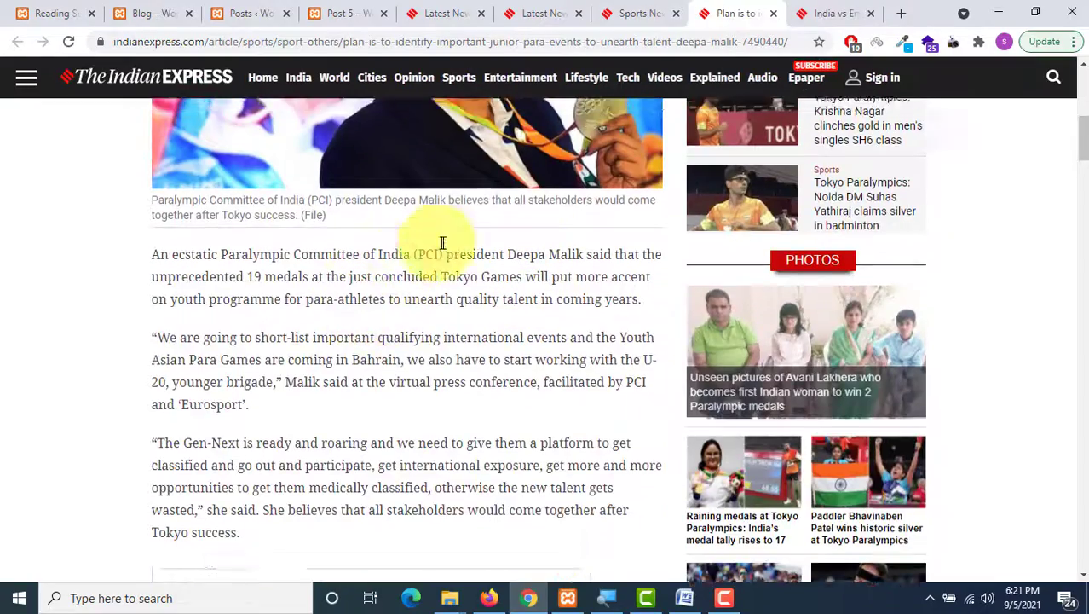
{"action": "scroll", "coordinate": [437, 243], "scroll_direction": "up", "scroll_amount": 4}
{"action": "scroll", "coordinate": [603, 294], "scroll_direction": "up", "scroll_amount": 1}
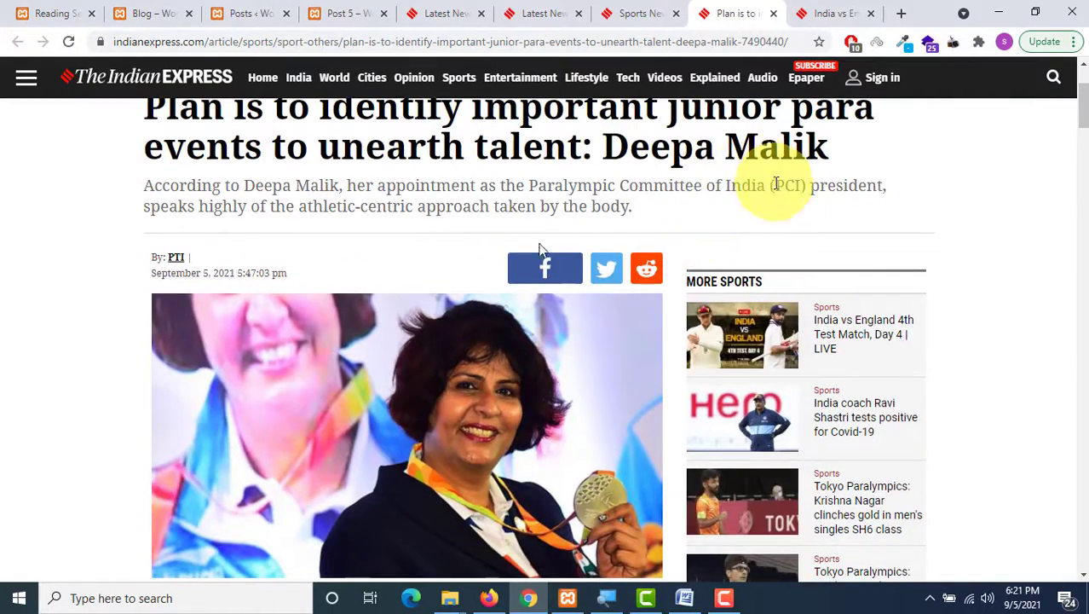
Step: Examine the tags listed at the end of the article, highlighting the content down to them, and return to the article's photo
{"action": "scroll", "coordinate": [367, 270], "scroll_direction": "down", "scroll_amount": 9}
{"action": "scroll", "coordinate": [368, 272], "scroll_direction": "down", "scroll_amount": 15}
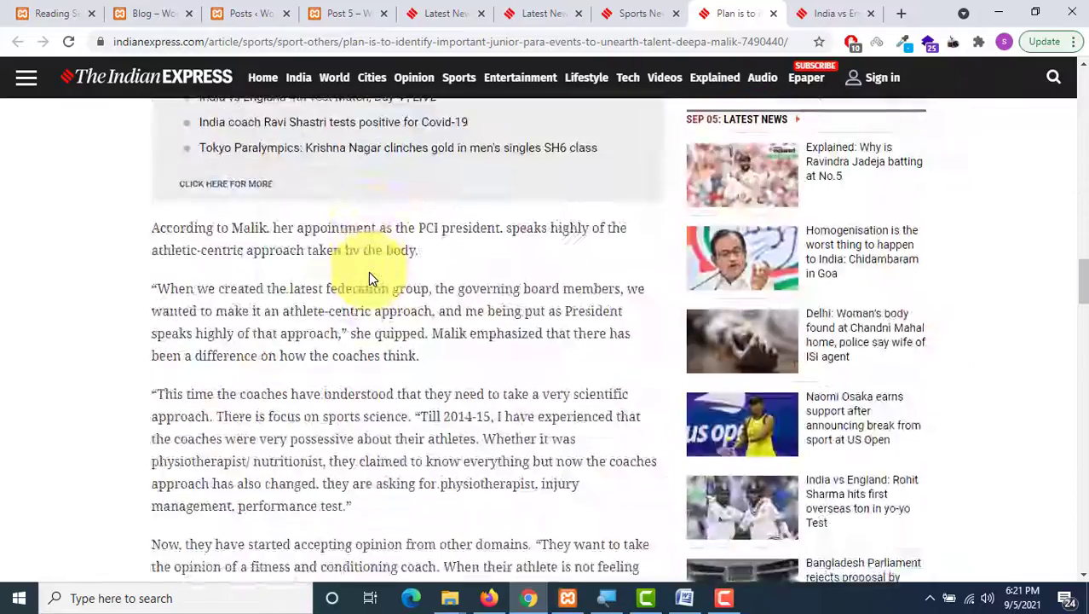
{"action": "scroll", "coordinate": [369, 272], "scroll_direction": "up", "scroll_amount": 3}
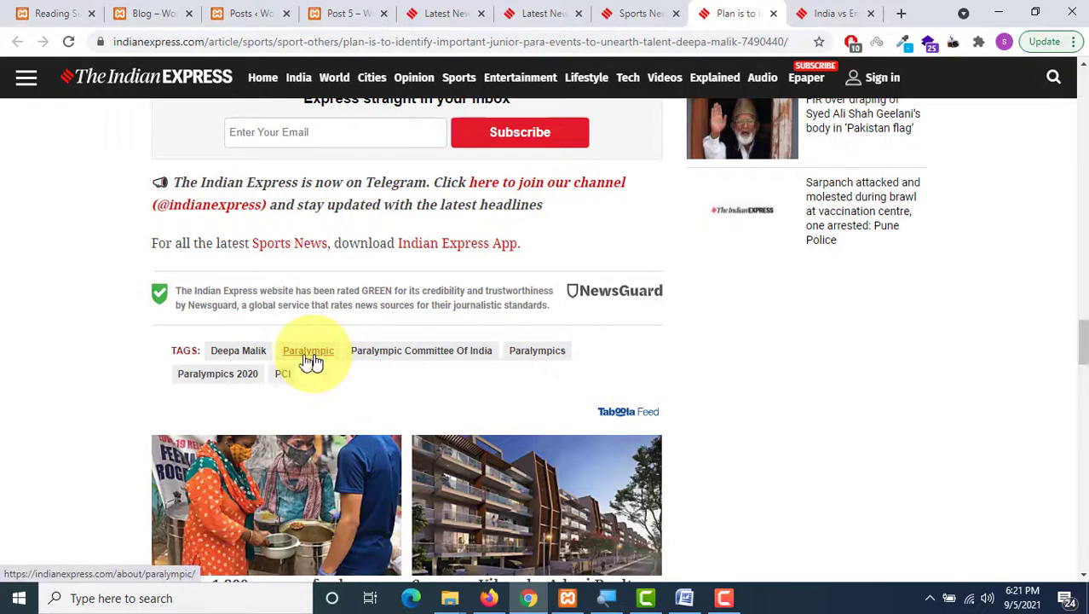
{"action": "scroll", "coordinate": [362, 343], "scroll_direction": "up", "scroll_amount": 5}
{"action": "scroll", "coordinate": [362, 342], "scroll_direction": "down", "scroll_amount": 5}
{"action": "scroll", "coordinate": [298, 351], "scroll_direction": "up", "scroll_amount": 1}
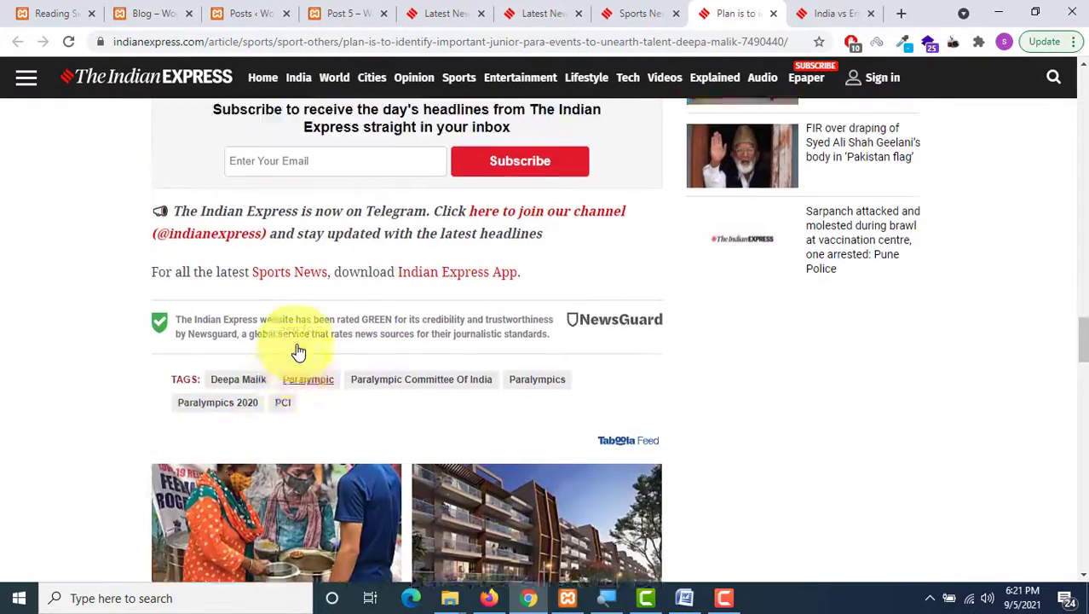
{"action": "scroll", "coordinate": [299, 352], "scroll_direction": "up", "scroll_amount": 11}
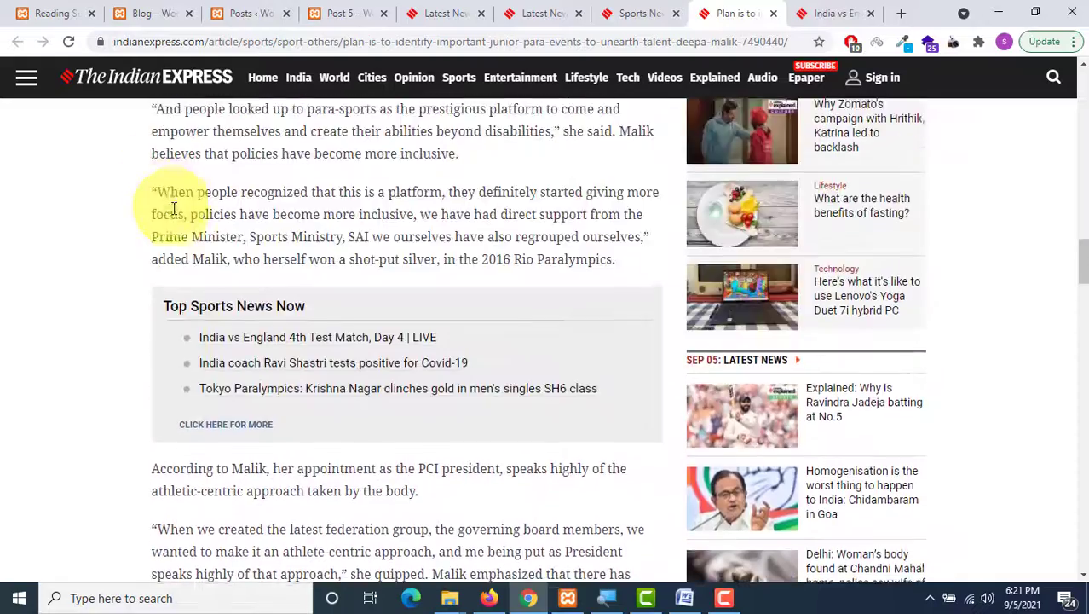
{"action": "scroll", "coordinate": [174, 210], "scroll_direction": "down", "scroll_amount": 3}
{"action": "left_click_drag", "start_coordinate": [145, 204], "coordinate": [365, 365]}
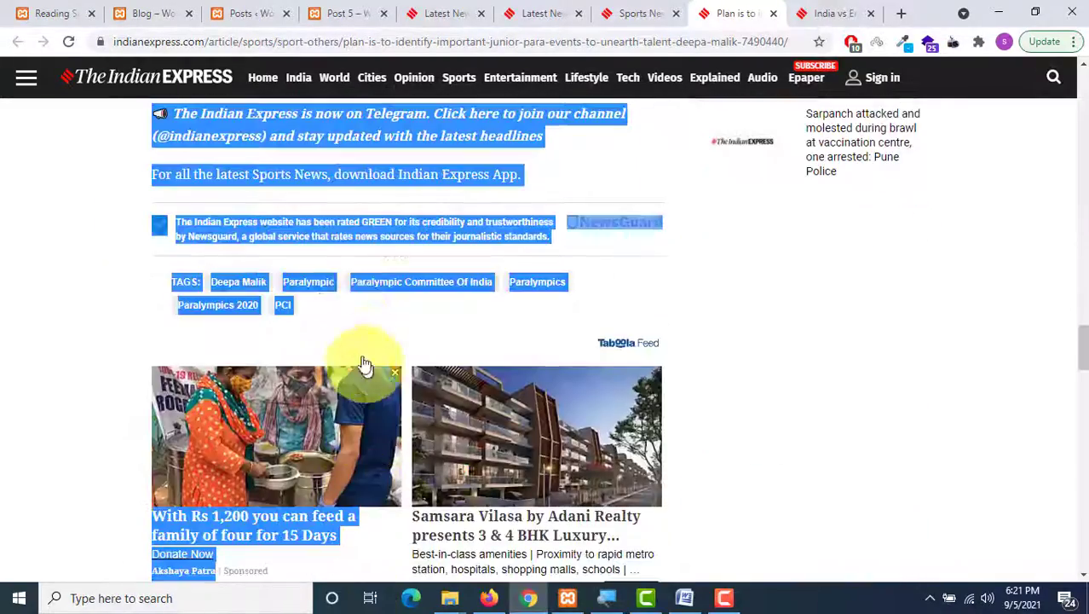
{"action": "left_click", "coordinate": [177, 297]}
{"action": "scroll", "coordinate": [182, 298], "scroll_direction": "up", "scroll_amount": 10}
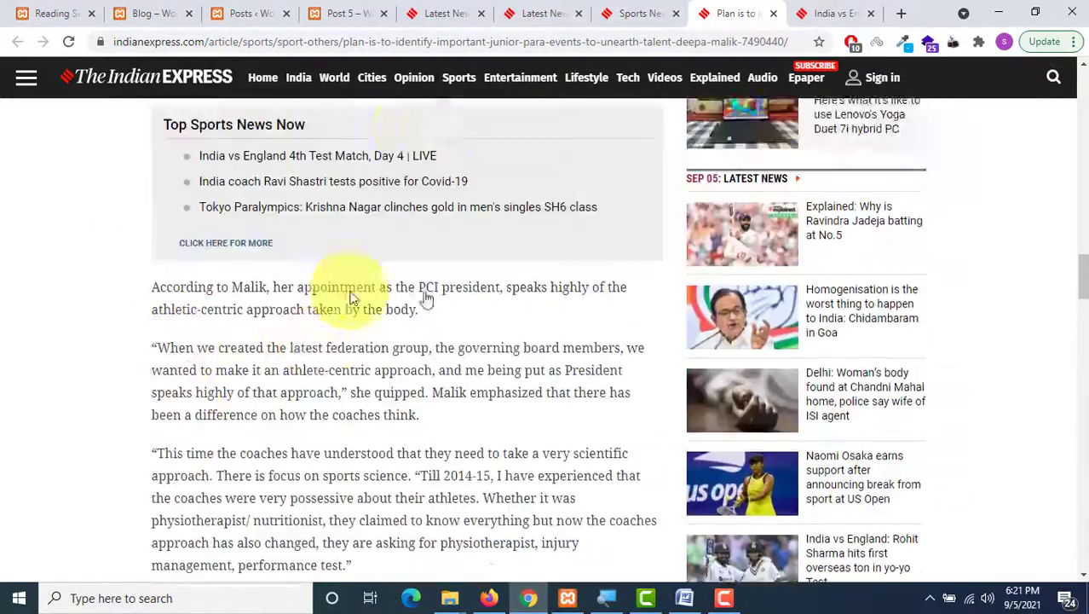
{"action": "scroll", "coordinate": [479, 287], "scroll_direction": "up", "scroll_amount": 12}
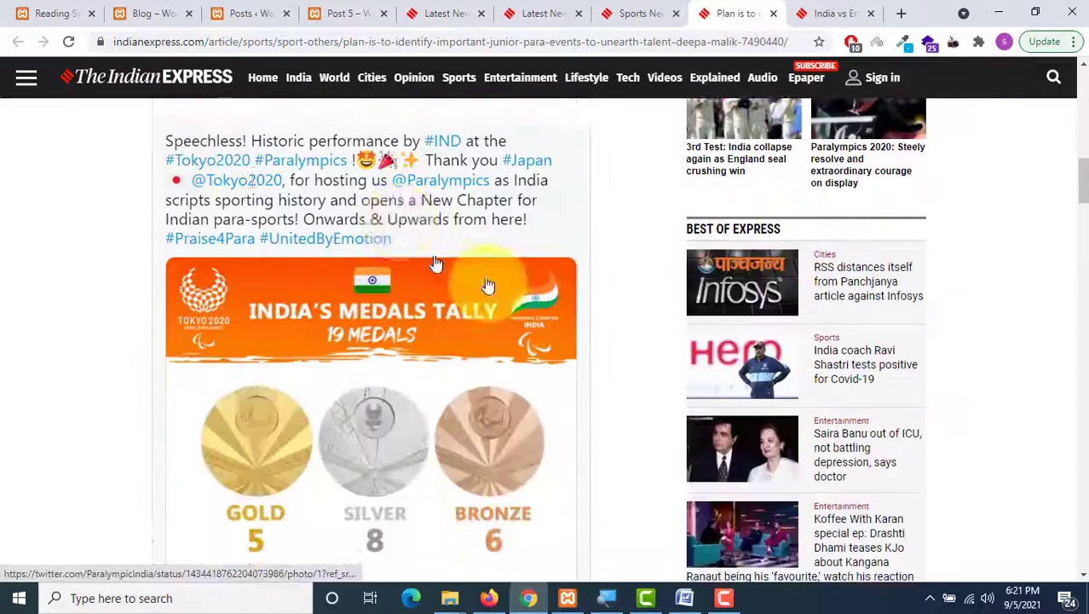
{"action": "scroll", "coordinate": [489, 285], "scroll_direction": "up", "scroll_amount": 6}
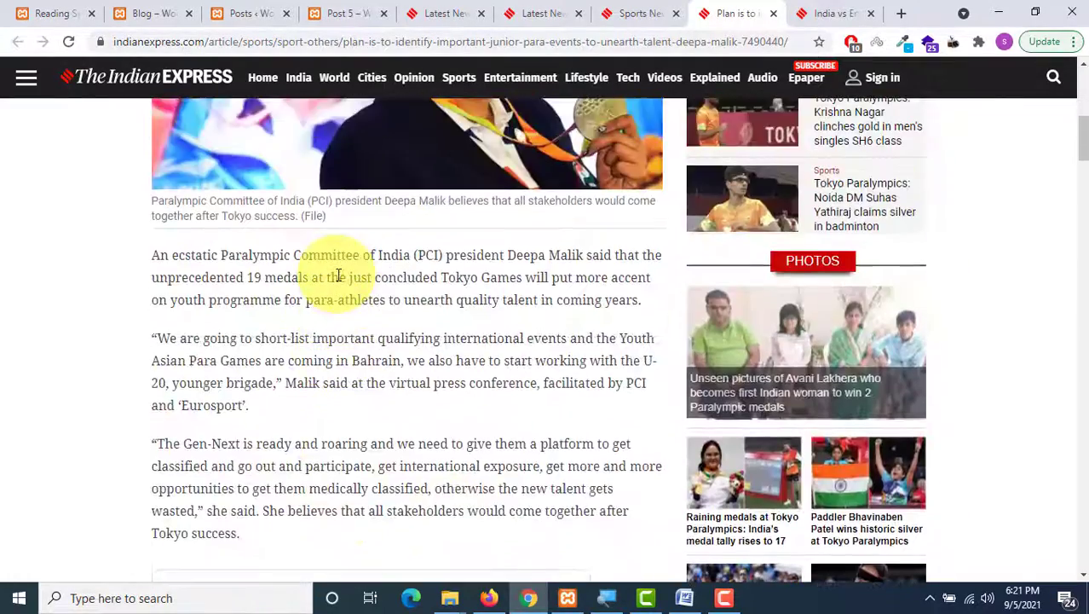
{"action": "scroll", "coordinate": [338, 275], "scroll_direction": "up", "scroll_amount": 4}
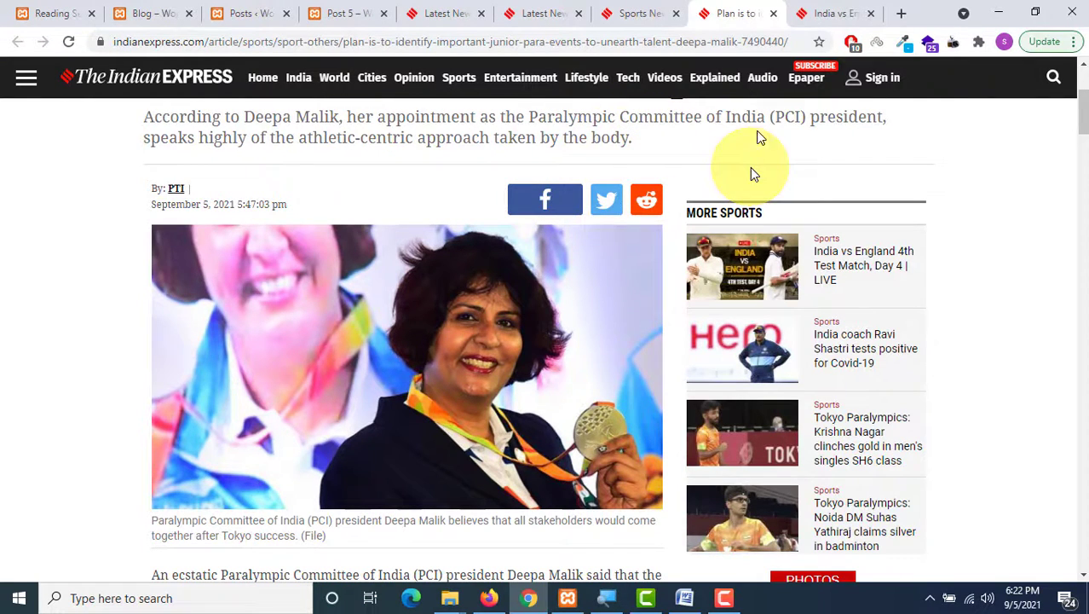
Step: Return to the Sports section and open the article "India vs England: Rohit Sharma hits first overseas ton in yo-yo Test"
{"action": "left_click", "coordinate": [653, 8]}
{"action": "scroll", "coordinate": [557, 175], "scroll_direction": "down", "scroll_amount": 4}
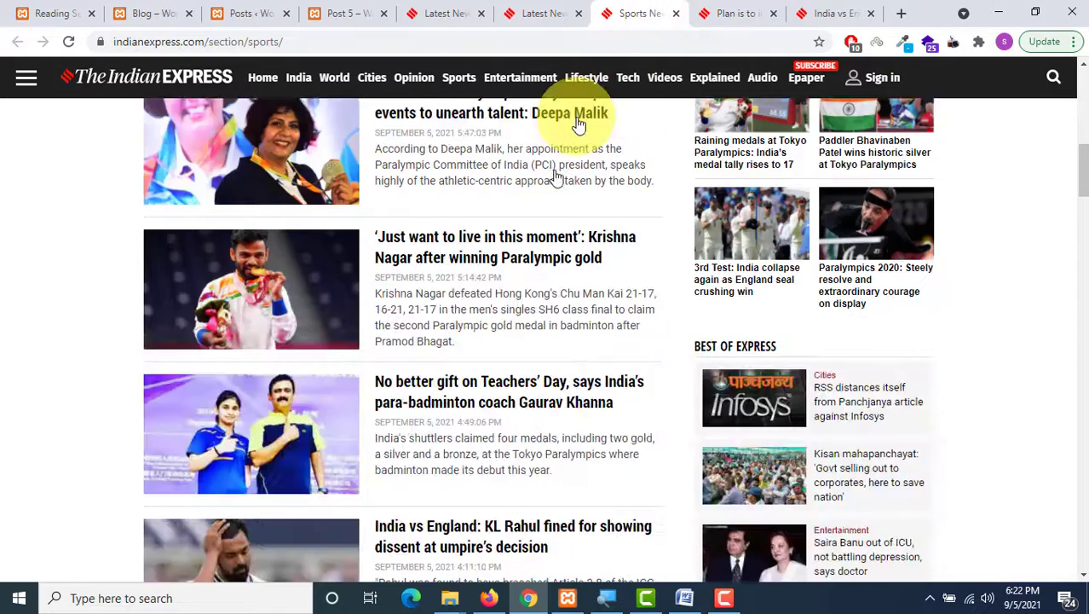
{"action": "scroll", "coordinate": [559, 176], "scroll_direction": "up", "scroll_amount": 6}
{"action": "scroll", "coordinate": [570, 165], "scroll_direction": "up", "scroll_amount": 3}
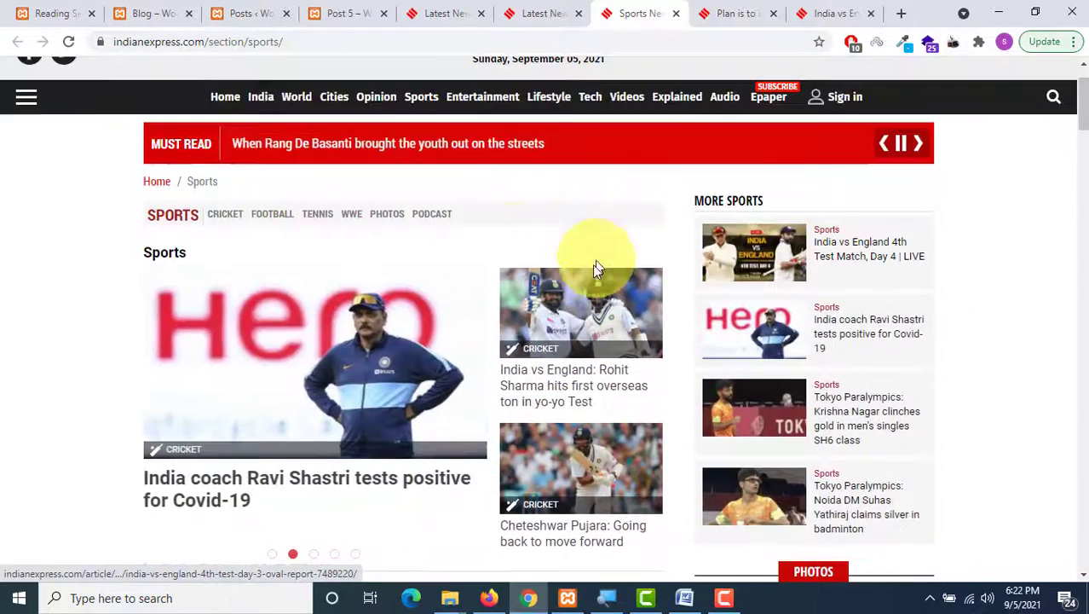
{"action": "left_click", "coordinate": [589, 331]}
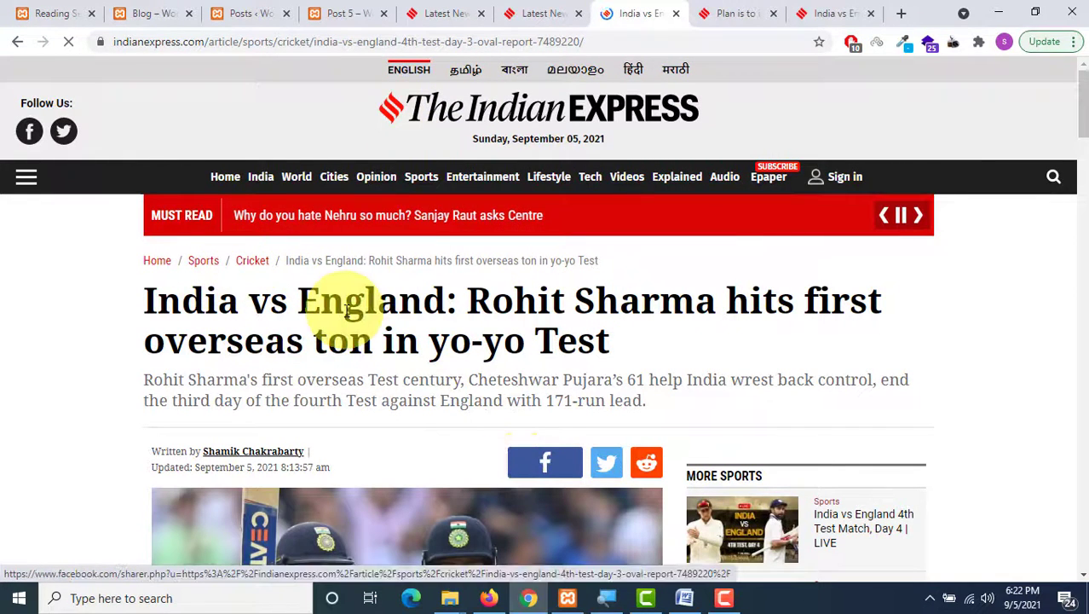
Step: Skim the Rohit Sharma yo-yo Test article from its headline to the tags listed at its end
{"action": "scroll", "coordinate": [341, 305], "scroll_direction": "down", "scroll_amount": 4}
{"action": "scroll", "coordinate": [292, 268], "scroll_direction": "up", "scroll_amount": 4}
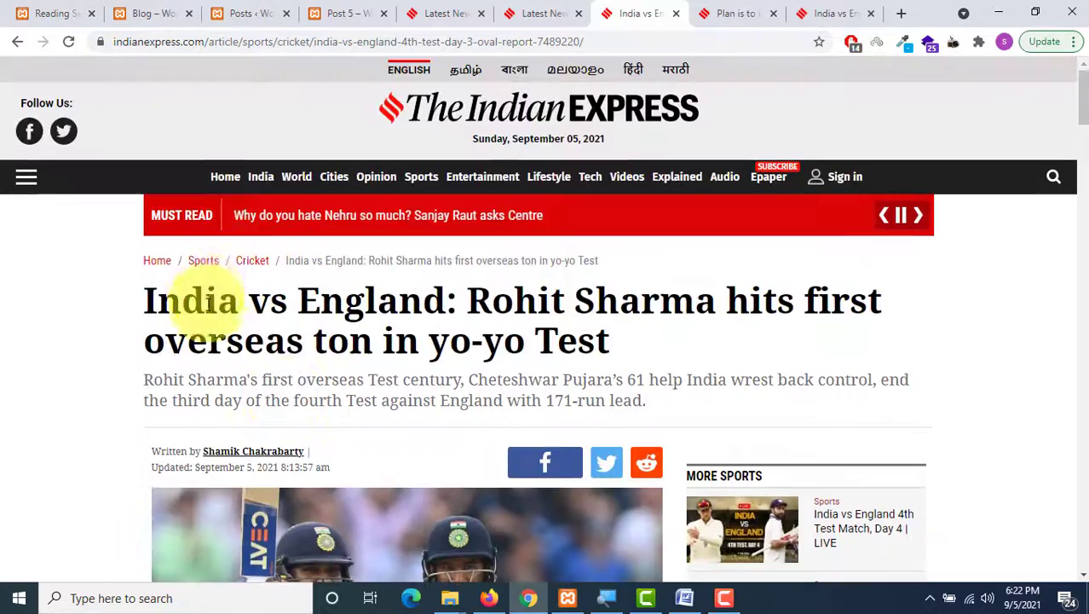
{"action": "scroll", "coordinate": [207, 296], "scroll_direction": "down", "scroll_amount": 2}
{"action": "scroll", "coordinate": [206, 296], "scroll_direction": "down", "scroll_amount": 15}
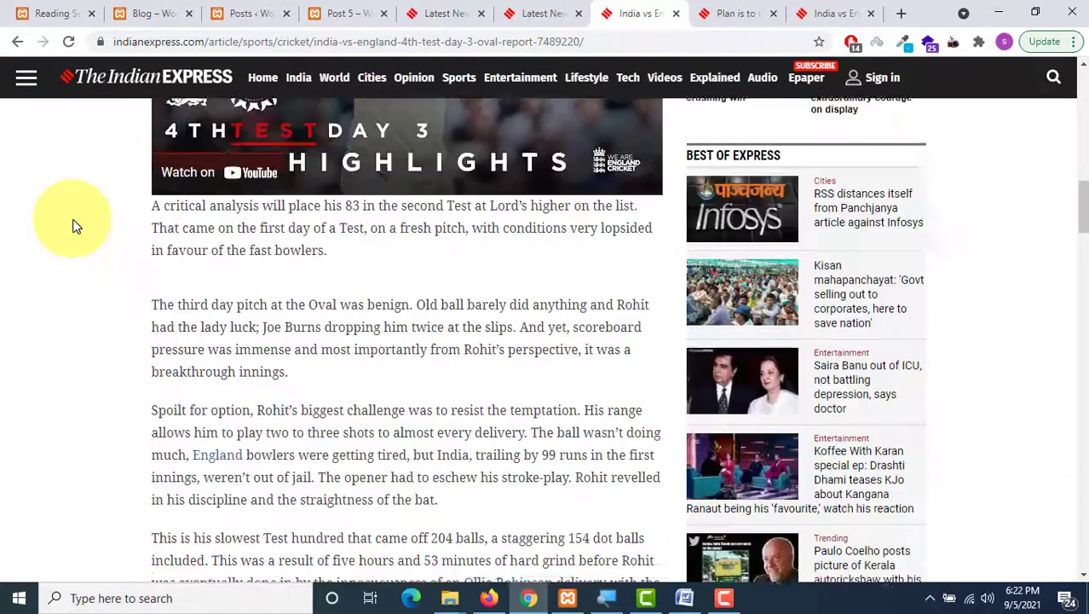
{"action": "scroll", "coordinate": [75, 218], "scroll_direction": "down", "scroll_amount": 4}
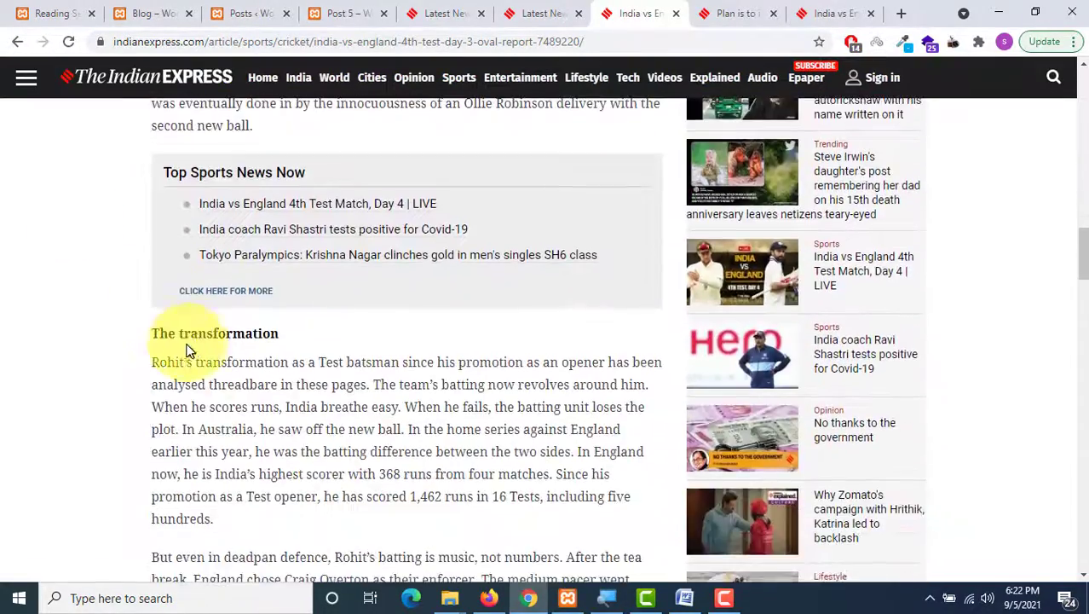
{"action": "scroll", "coordinate": [185, 342], "scroll_direction": "down", "scroll_amount": 2}
{"action": "scroll", "coordinate": [186, 342], "scroll_direction": "down", "scroll_amount": 14}
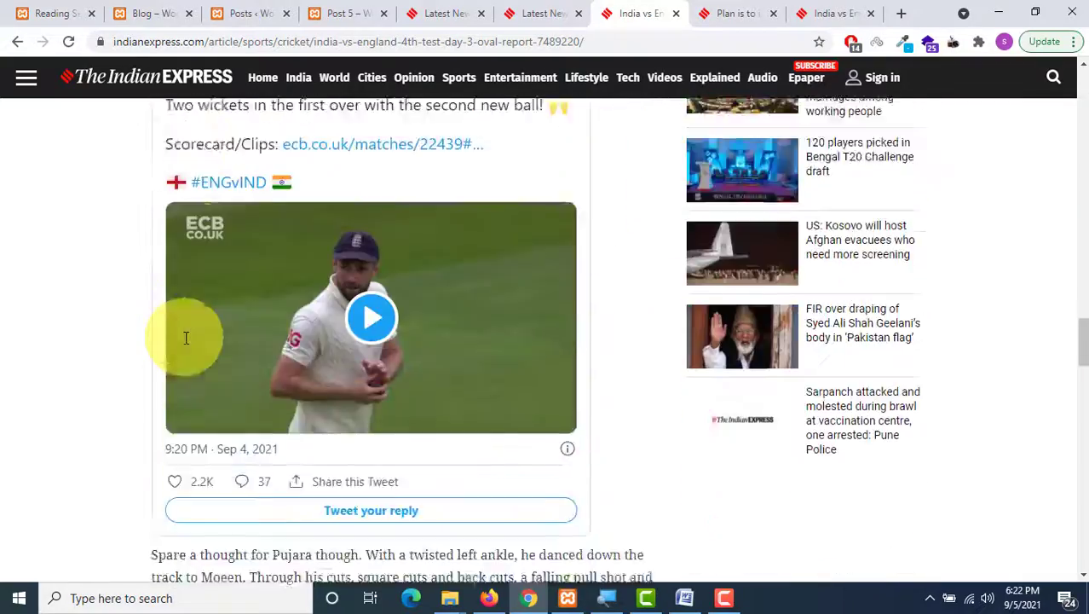
{"action": "scroll", "coordinate": [183, 339], "scroll_direction": "down", "scroll_amount": 4}
{"action": "scroll", "coordinate": [137, 162], "scroll_direction": "up", "scroll_amount": 3}
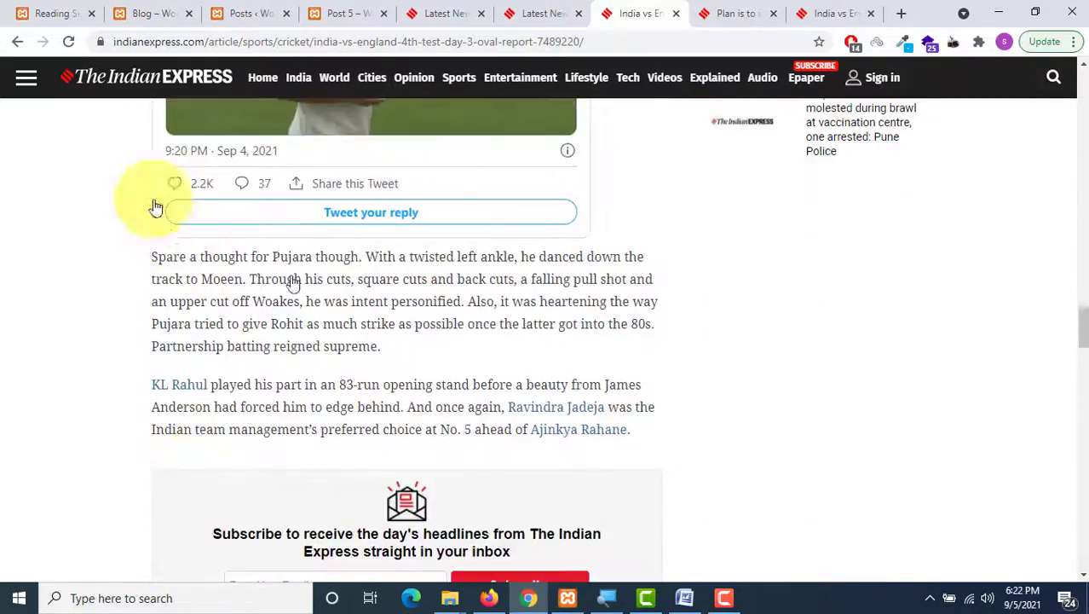
{"action": "scroll", "coordinate": [278, 299], "scroll_direction": "down", "scroll_amount": 1}
{"action": "scroll", "coordinate": [278, 298], "scroll_direction": "down", "scroll_amount": 4}
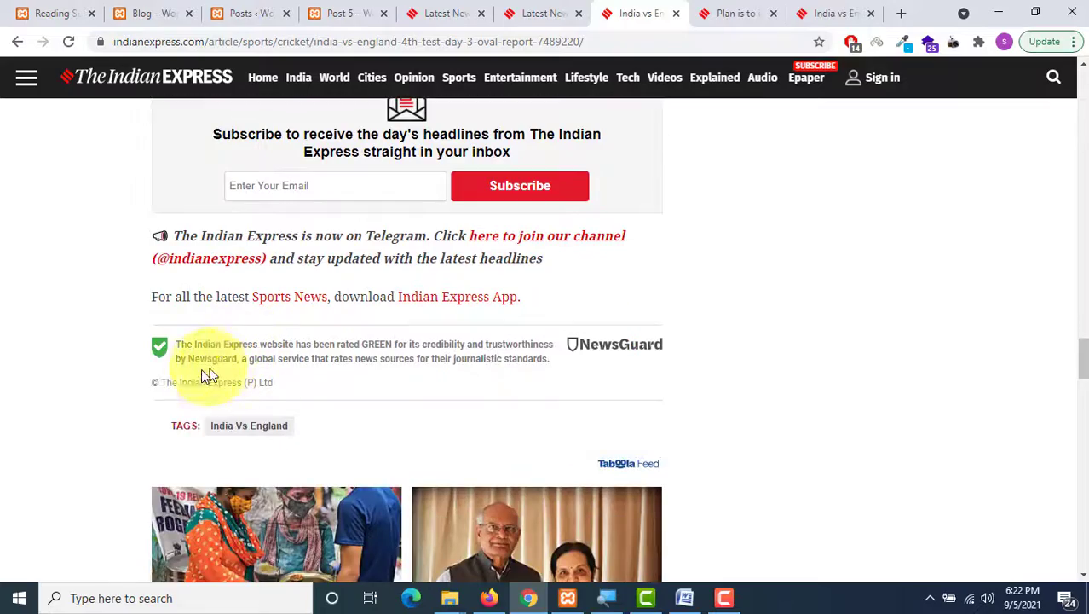
Step: Review the article body again and open the India Vs England tag listed at its end
{"action": "scroll", "coordinate": [348, 381], "scroll_direction": "up", "scroll_amount": 8}
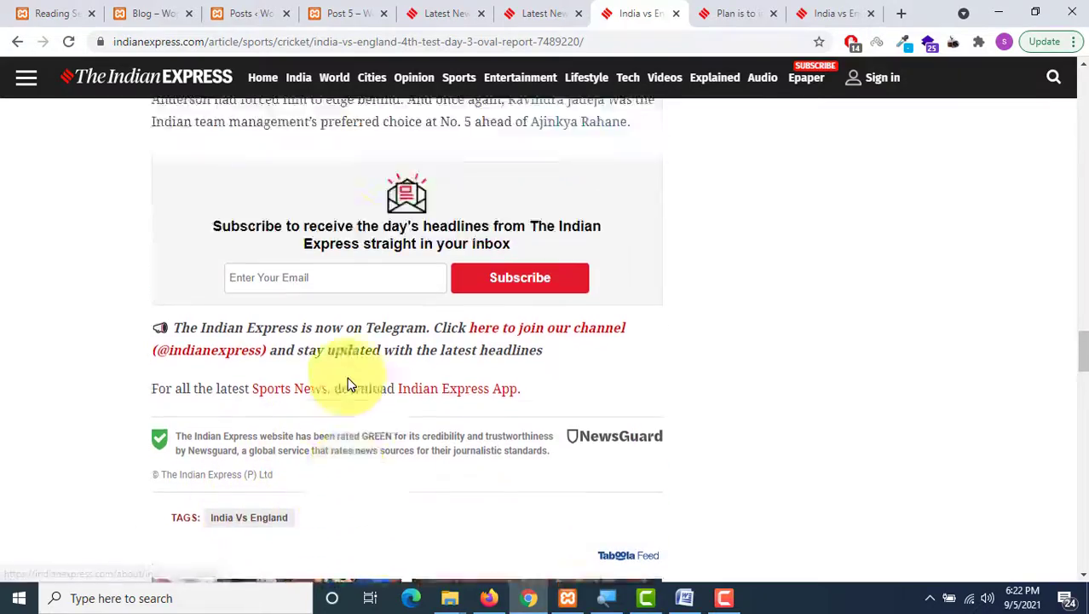
{"action": "scroll", "coordinate": [347, 377], "scroll_direction": "up", "scroll_amount": 9}
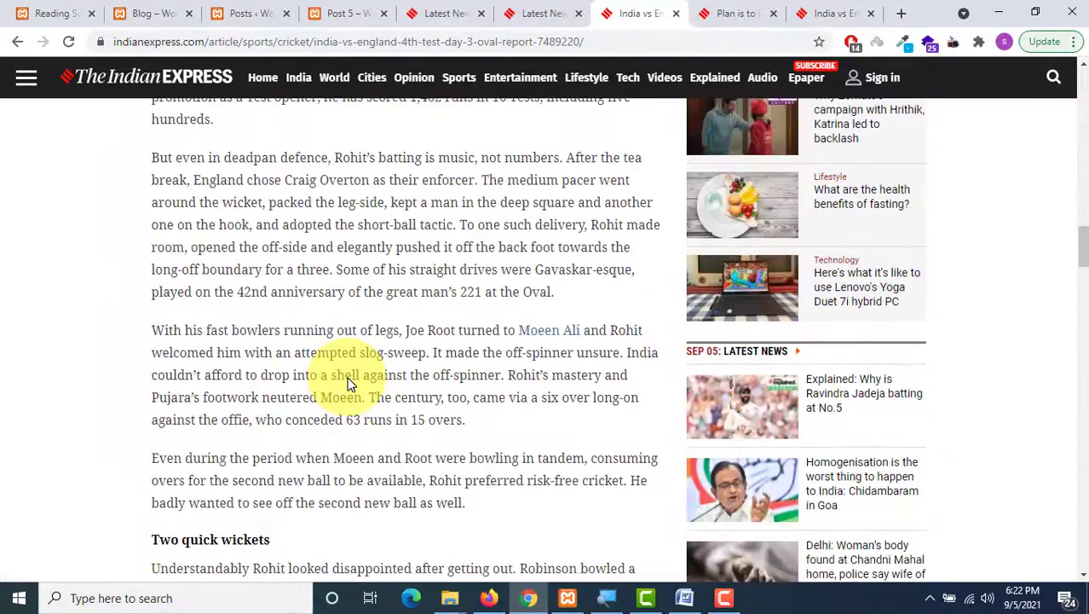
{"action": "scroll", "coordinate": [348, 377], "scroll_direction": "up", "scroll_amount": 10}
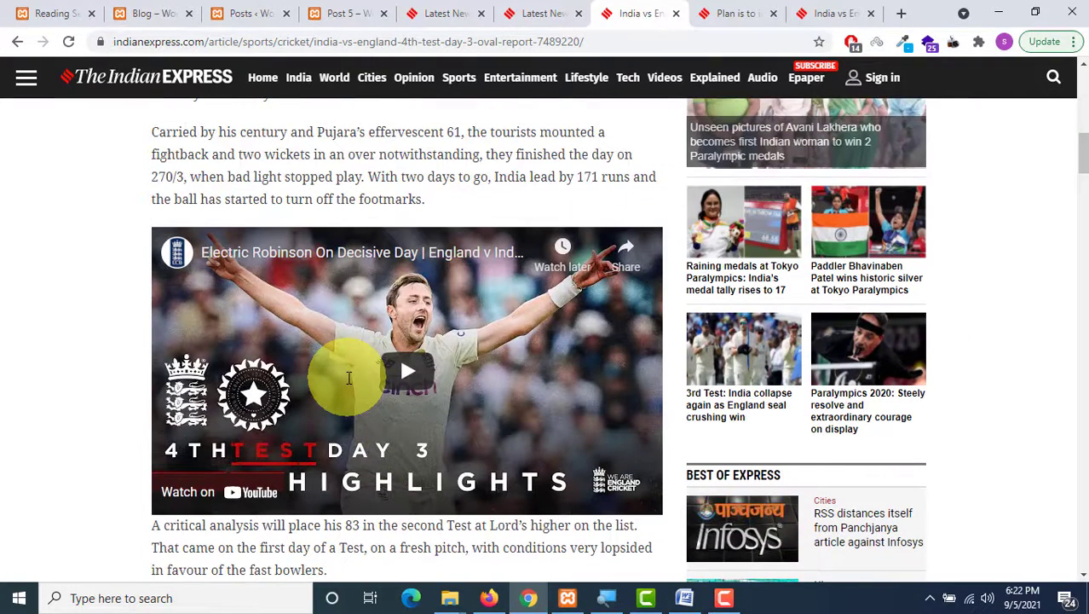
{"action": "scroll", "coordinate": [324, 358], "scroll_direction": "up", "scroll_amount": 2}
{"action": "scroll", "coordinate": [297, 341], "scroll_direction": "down", "scroll_amount": 8}
{"action": "left_click_drag", "start_coordinate": [101, 150], "coordinate": [481, 357]}
{"action": "scroll", "coordinate": [483, 354], "scroll_direction": "down", "scroll_amount": 3}
{"action": "scroll", "coordinate": [483, 354], "scroll_direction": "down", "scroll_amount": 12}
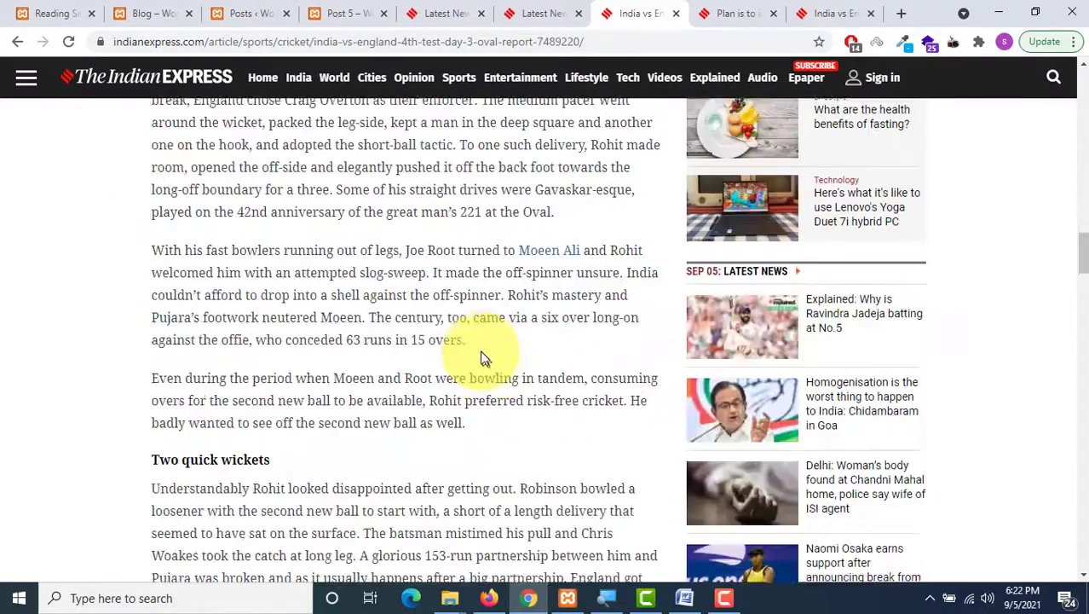
{"action": "scroll", "coordinate": [480, 356], "scroll_direction": "down", "scroll_amount": 3}
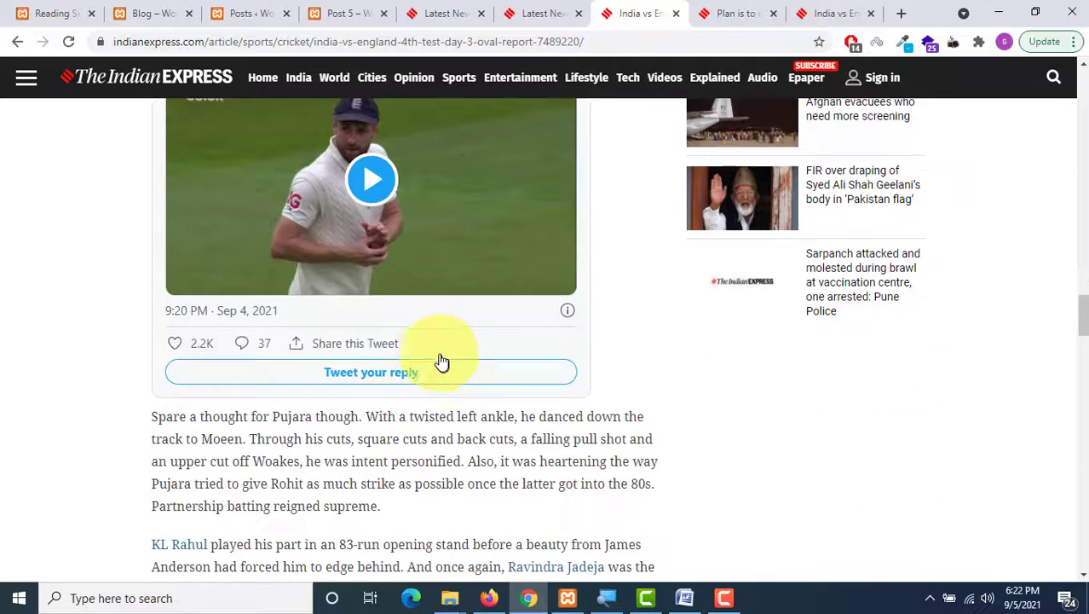
{"action": "scroll", "coordinate": [440, 362], "scroll_direction": "down", "scroll_amount": 6}
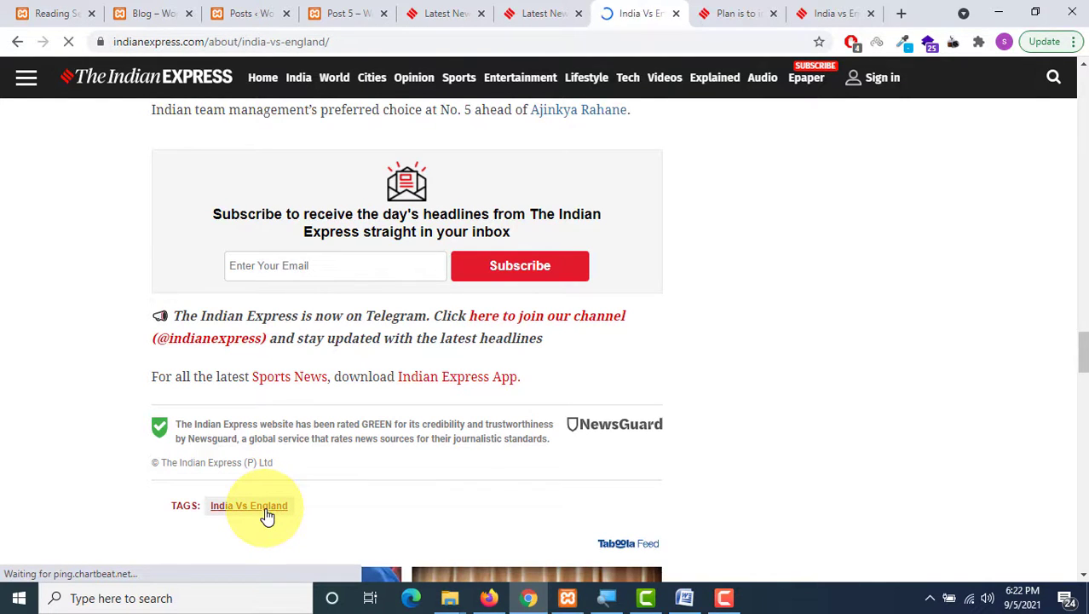
Step: From the India vs England tag listing, open the two Rohit Sharma articles in separate tabs and view the one about his Test century at Oval
{"action": "scroll", "coordinate": [593, 438], "scroll_direction": "down", "scroll_amount": 2}
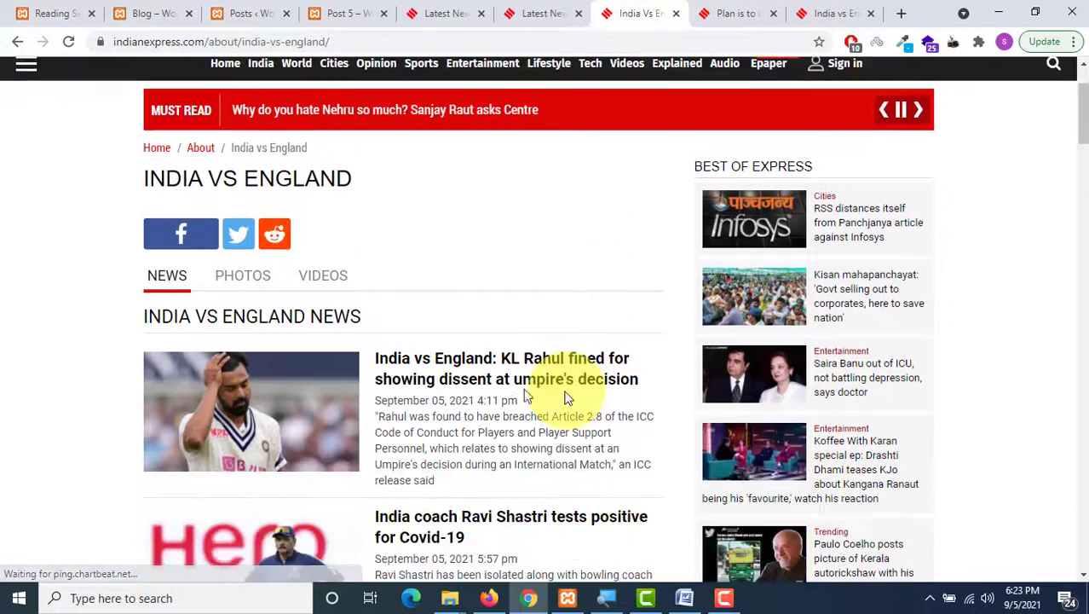
{"action": "scroll", "coordinate": [566, 399], "scroll_direction": "down", "scroll_amount": 4}
{"action": "scroll", "coordinate": [307, 290], "scroll_direction": "down", "scroll_amount": 1}
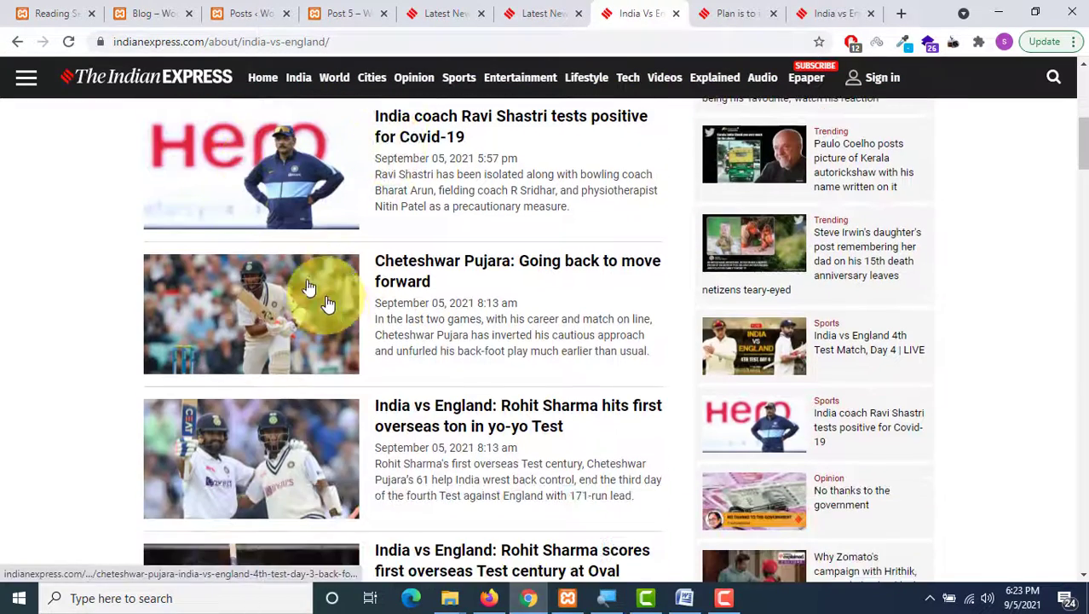
{"action": "scroll", "coordinate": [382, 311], "scroll_direction": "down", "scroll_amount": 2}
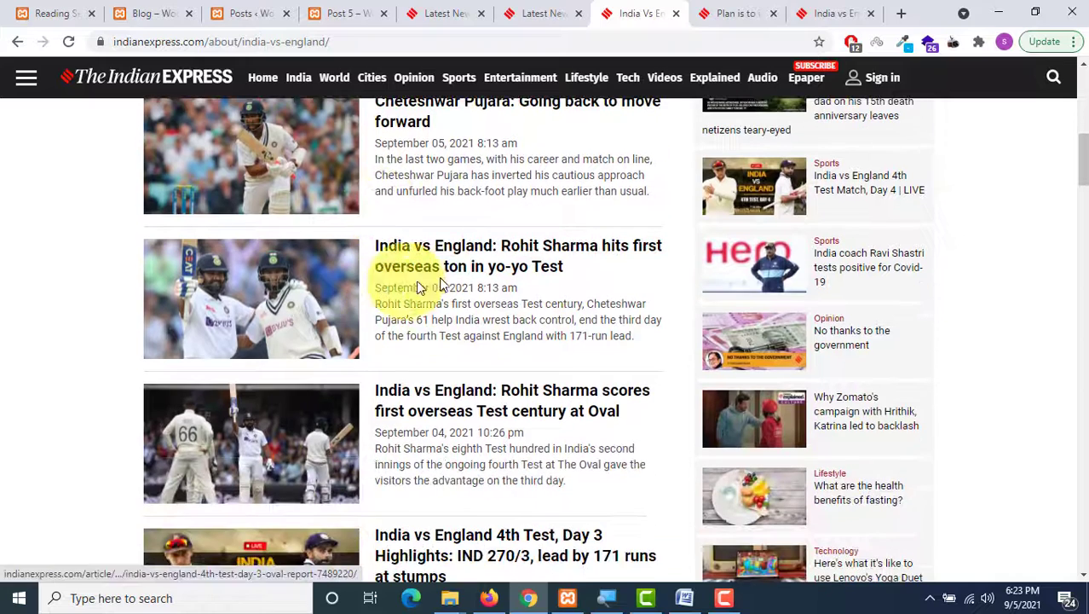
{"action": "scroll", "coordinate": [430, 384], "scroll_direction": "down", "scroll_amount": 1}
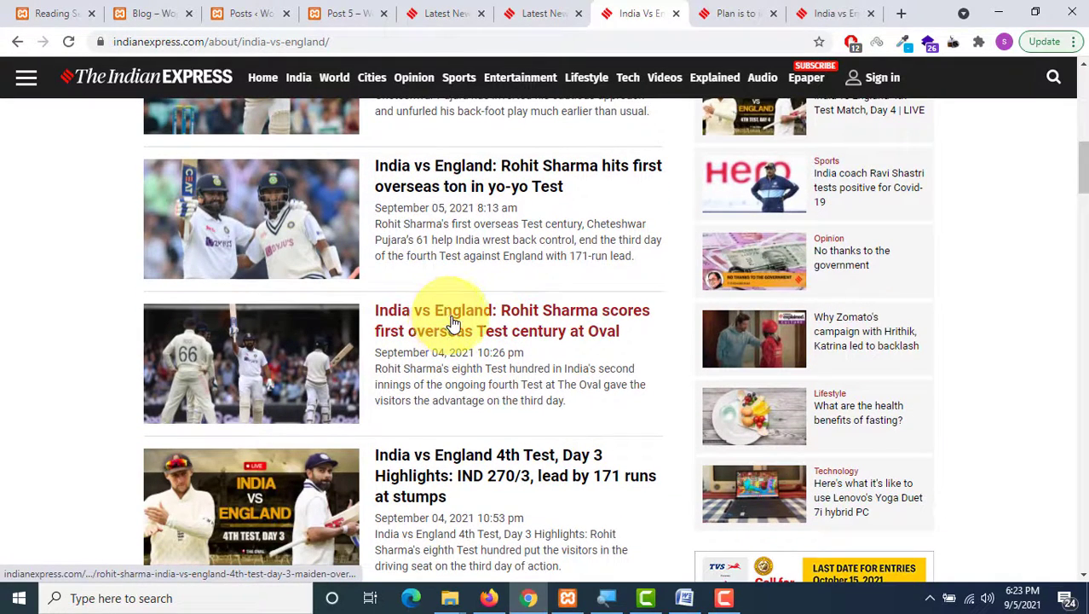
{"action": "middle_click", "coordinate": [455, 324]}
{"action": "middle_click", "coordinate": [499, 182]}
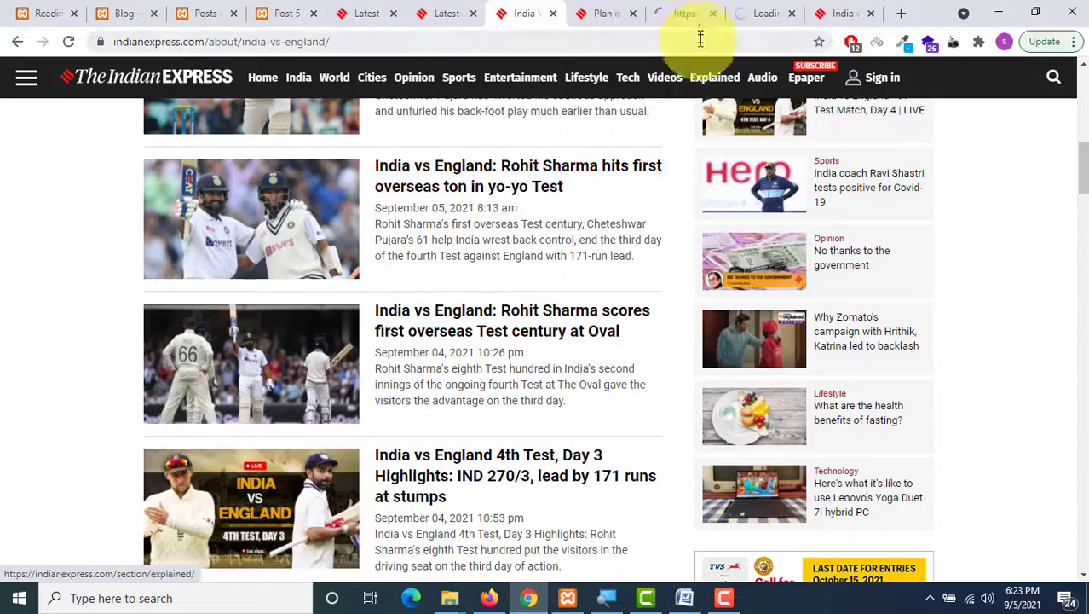
{"action": "left_click", "coordinate": [692, 13]}
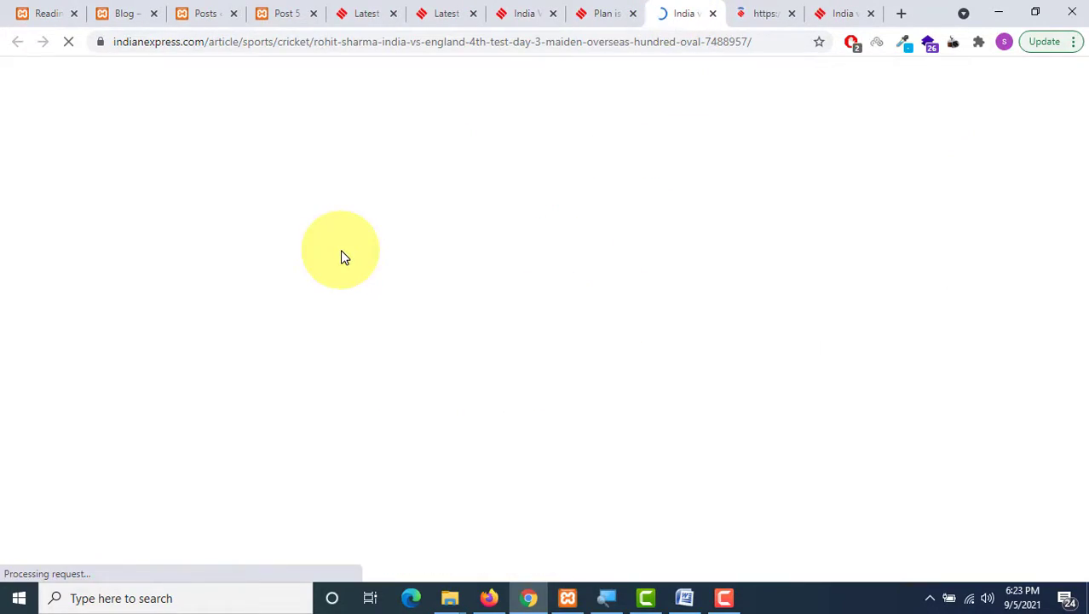
Step: Examine the Test century at Oval article from its headline to its tags, checking for the India Vs England tag
{"action": "scroll", "coordinate": [350, 260], "scroll_direction": "down", "scroll_amount": 12}
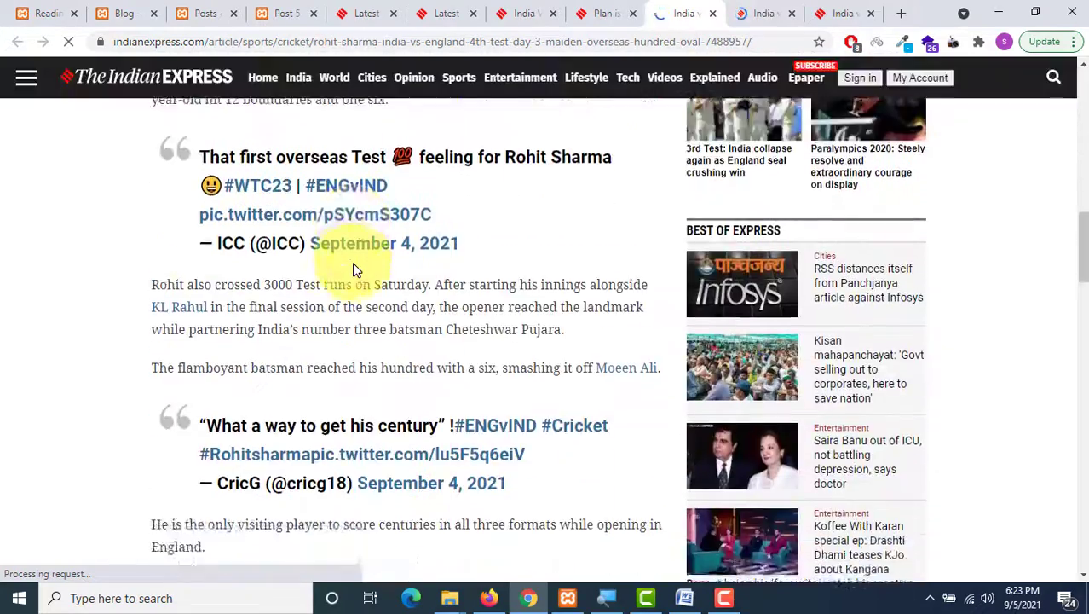
{"action": "scroll", "coordinate": [356, 269], "scroll_direction": "down", "scroll_amount": 15}
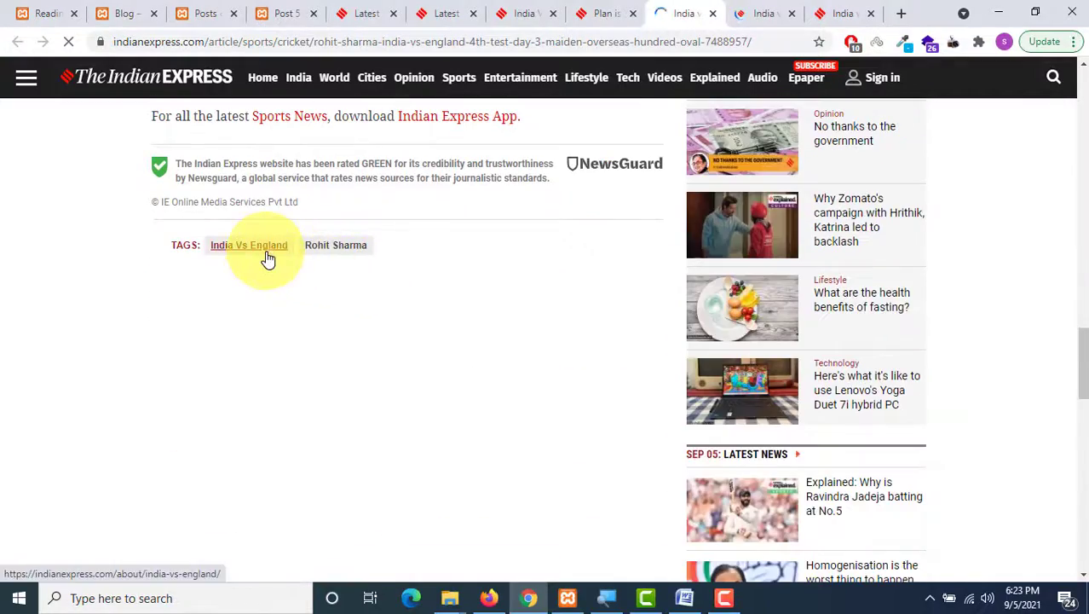
{"action": "scroll", "coordinate": [367, 268], "scroll_direction": "up", "scroll_amount": 5}
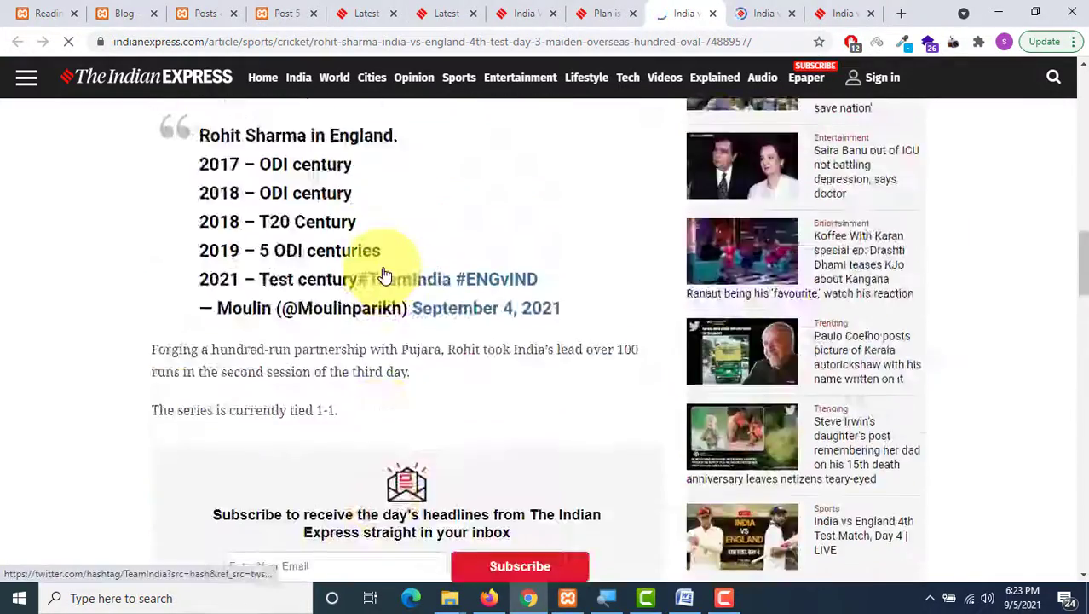
{"action": "scroll", "coordinate": [384, 274], "scroll_direction": "up", "scroll_amount": 15}
{"action": "scroll", "coordinate": [384, 275], "scroll_direction": "down", "scroll_amount": 3}
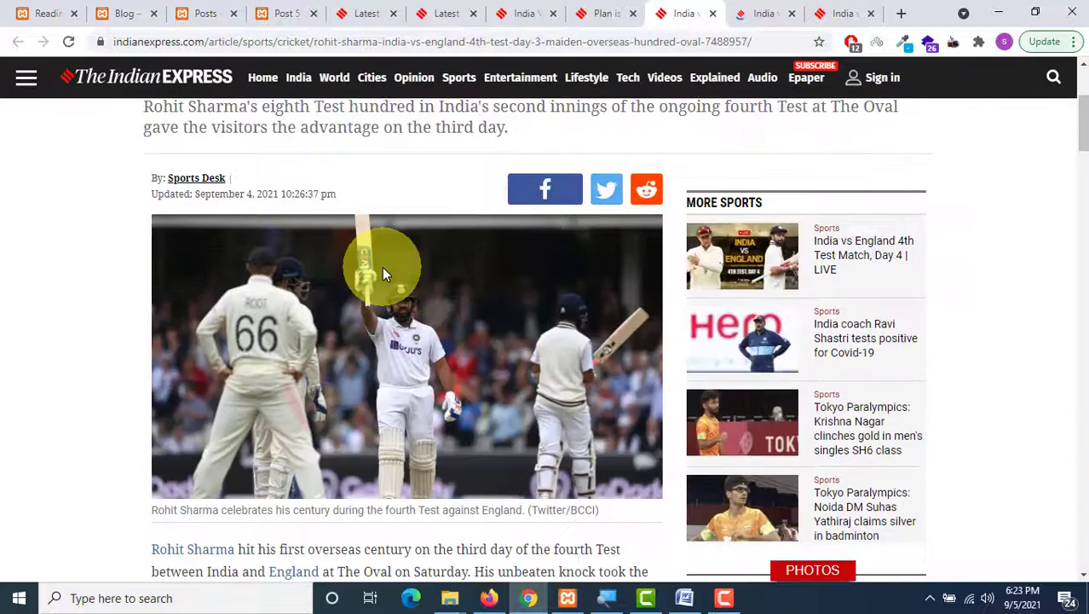
{"action": "scroll", "coordinate": [382, 266], "scroll_direction": "up", "scroll_amount": 3}
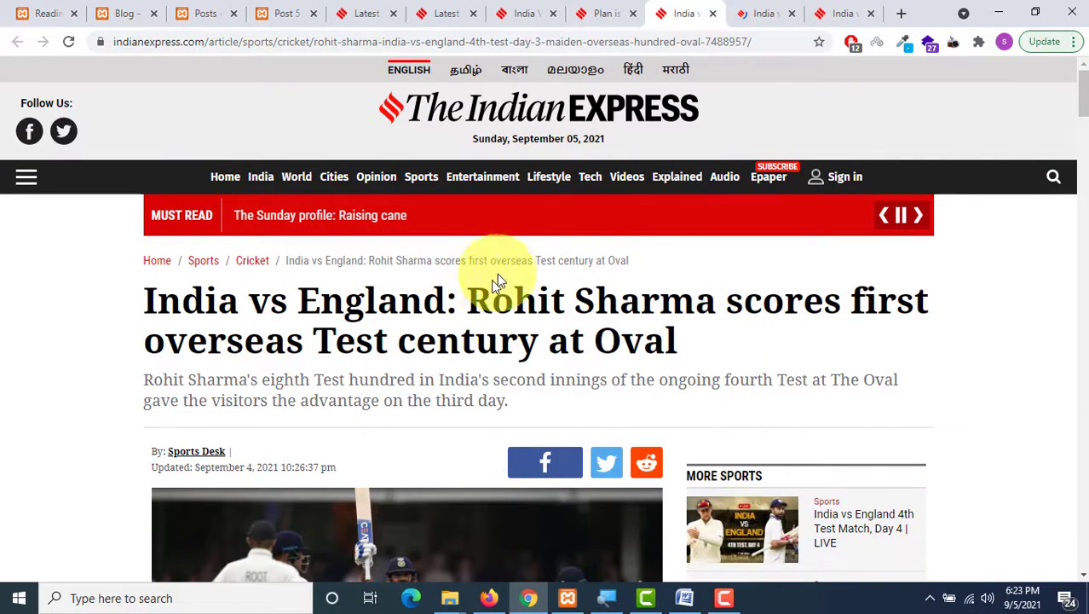
{"action": "scroll", "coordinate": [482, 295], "scroll_direction": "down", "scroll_amount": 10}
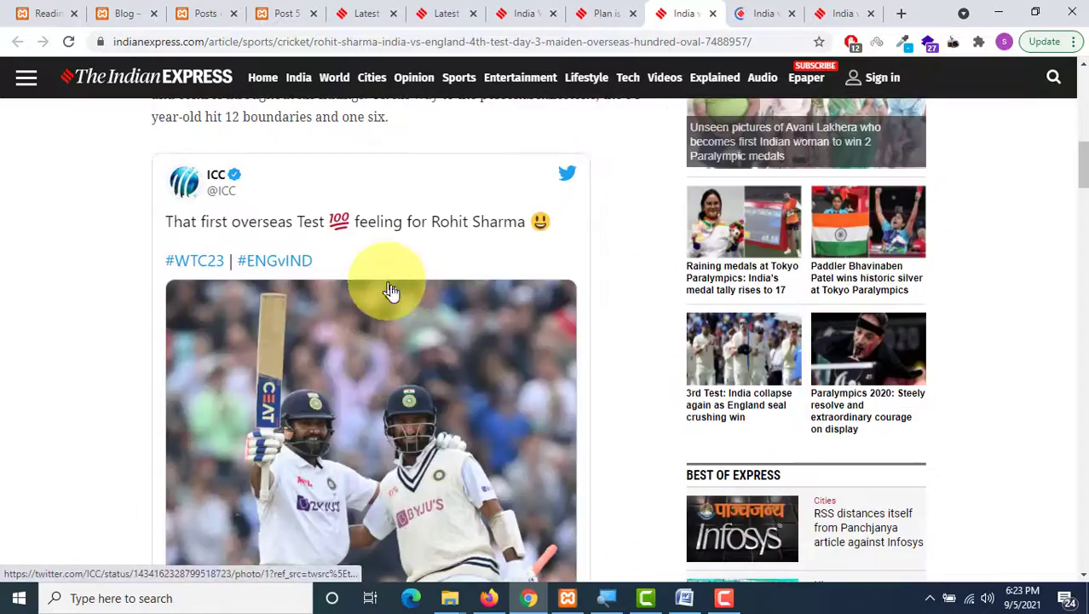
{"action": "scroll", "coordinate": [391, 292], "scroll_direction": "down", "scroll_amount": 15}
{"action": "scroll", "coordinate": [333, 397], "scroll_direction": "down", "scroll_amount": 10}
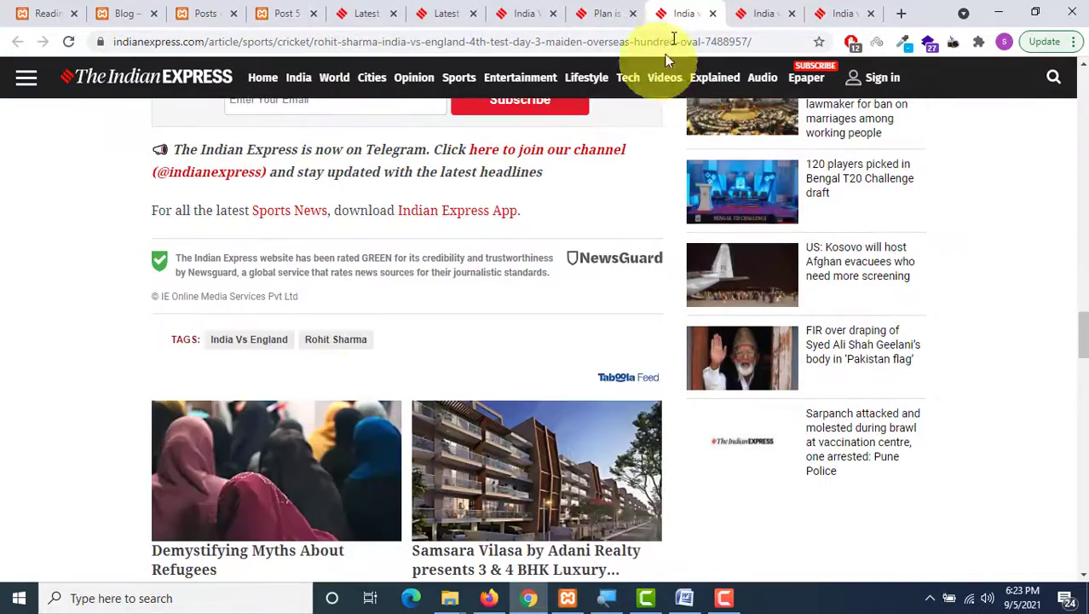
Step: Switch to the yo-yo Test article and check the tags at its end for comparison
{"action": "left_click", "coordinate": [747, 12]}
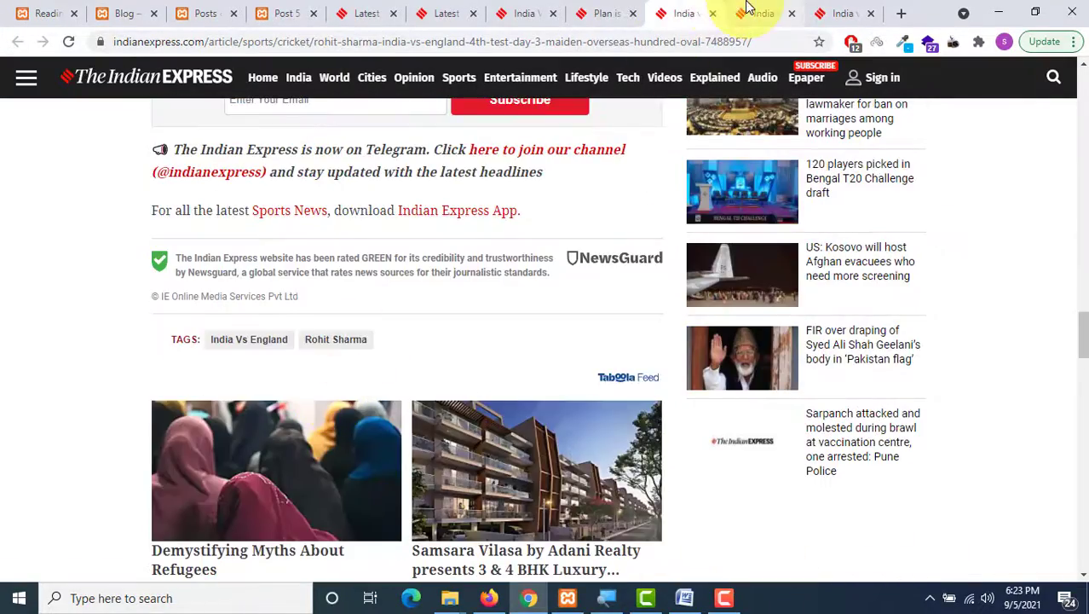
{"action": "scroll", "coordinate": [362, 324], "scroll_direction": "down", "scroll_amount": 5}
{"action": "scroll", "coordinate": [366, 338], "scroll_direction": "down", "scroll_amount": 20}
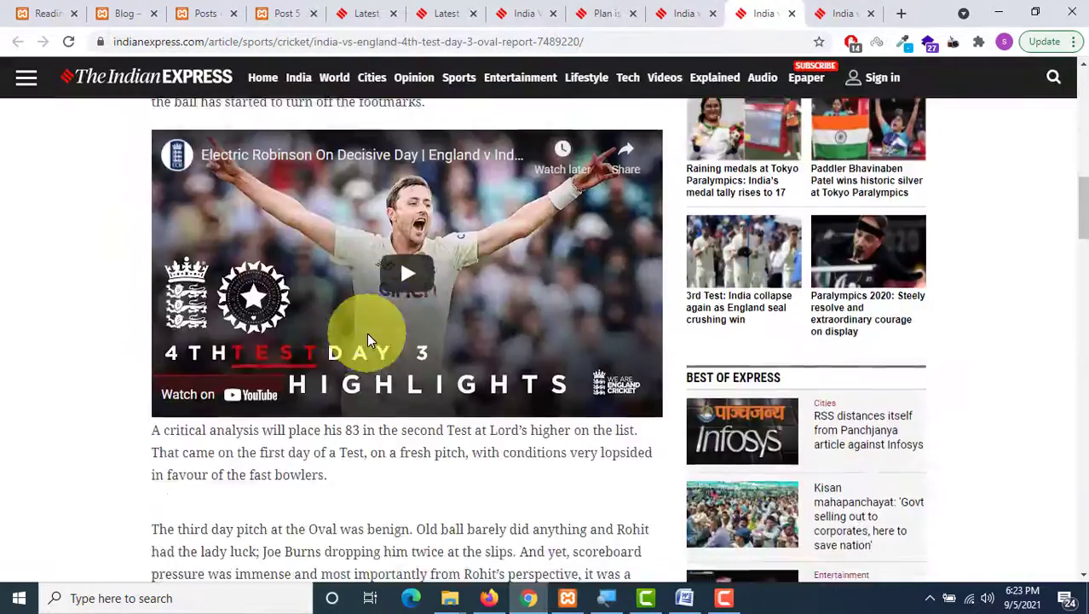
{"action": "scroll", "coordinate": [367, 338], "scroll_direction": "down", "scroll_amount": 9}
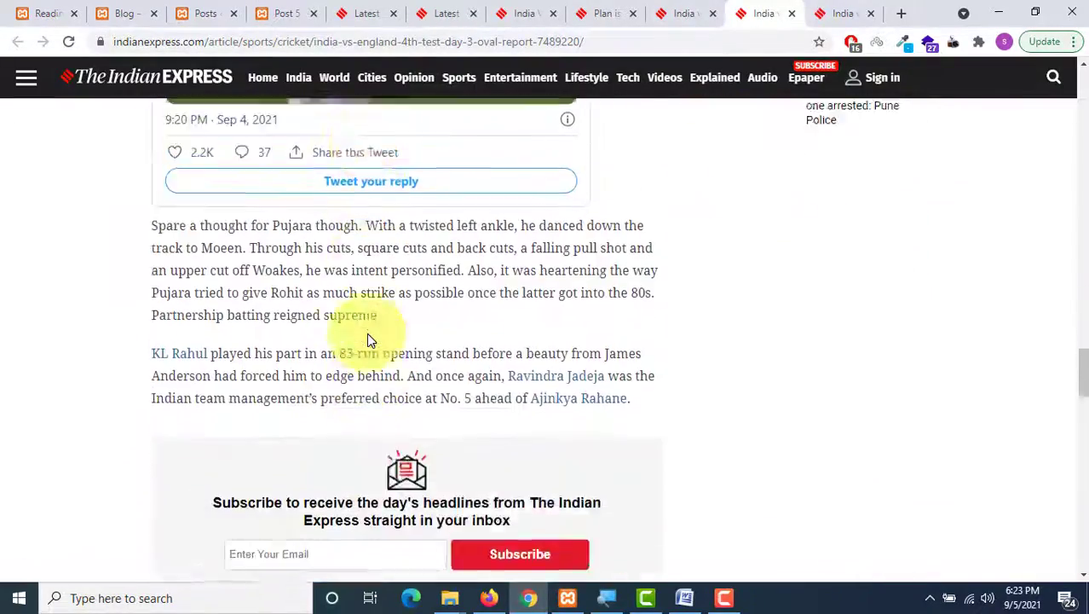
{"action": "scroll", "coordinate": [411, 243], "scroll_direction": "down", "scroll_amount": 1}
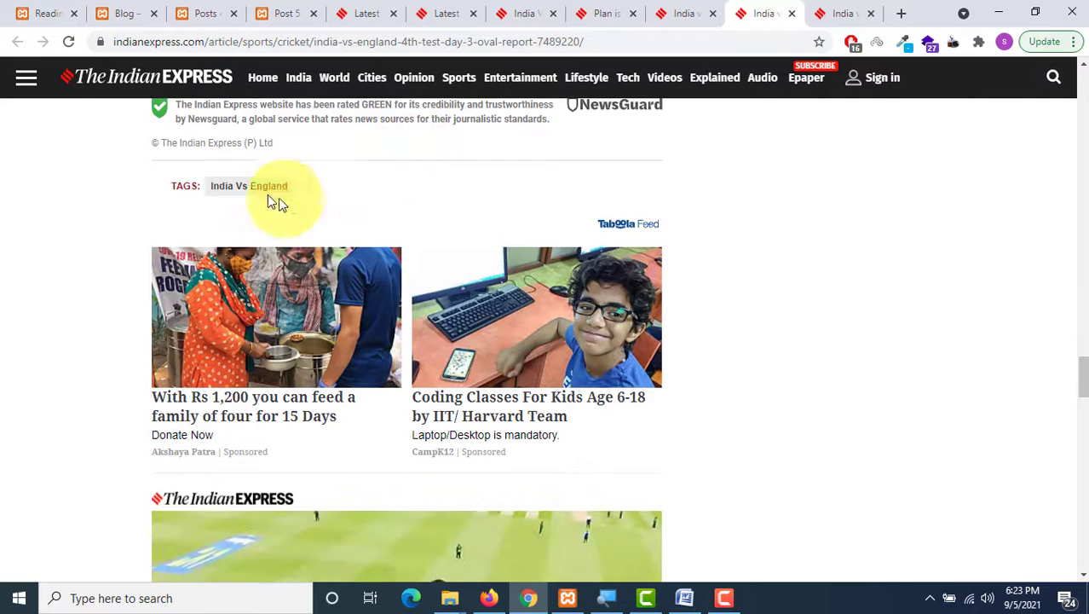
{"action": "scroll", "coordinate": [241, 133], "scroll_direction": "up", "scroll_amount": 6}
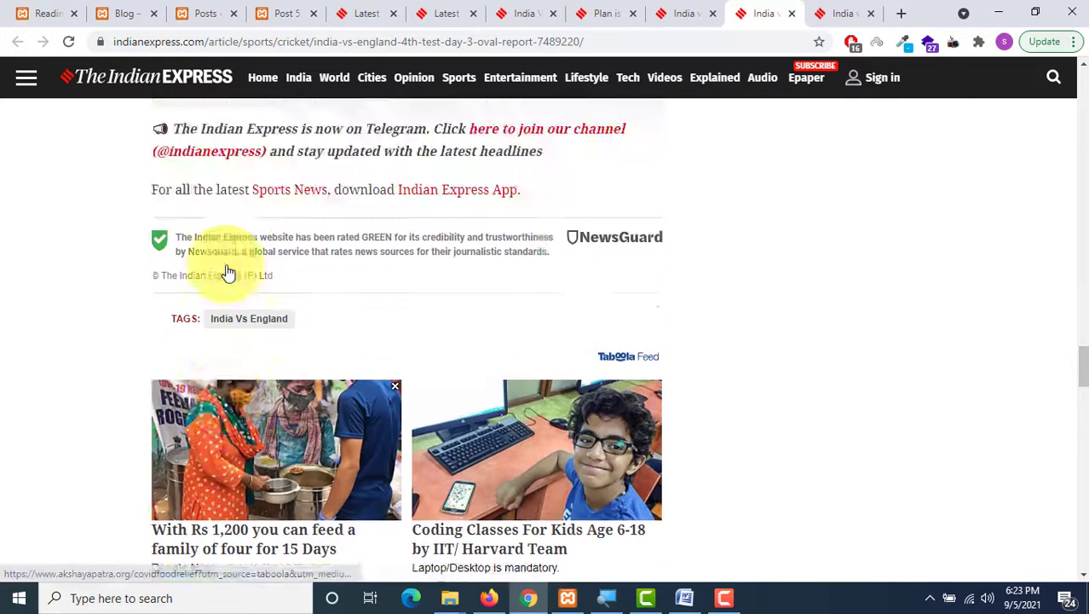
Step: Return to the WordPress admin's posts list and open the management page for post categories
{"action": "left_click", "coordinate": [133, 12]}
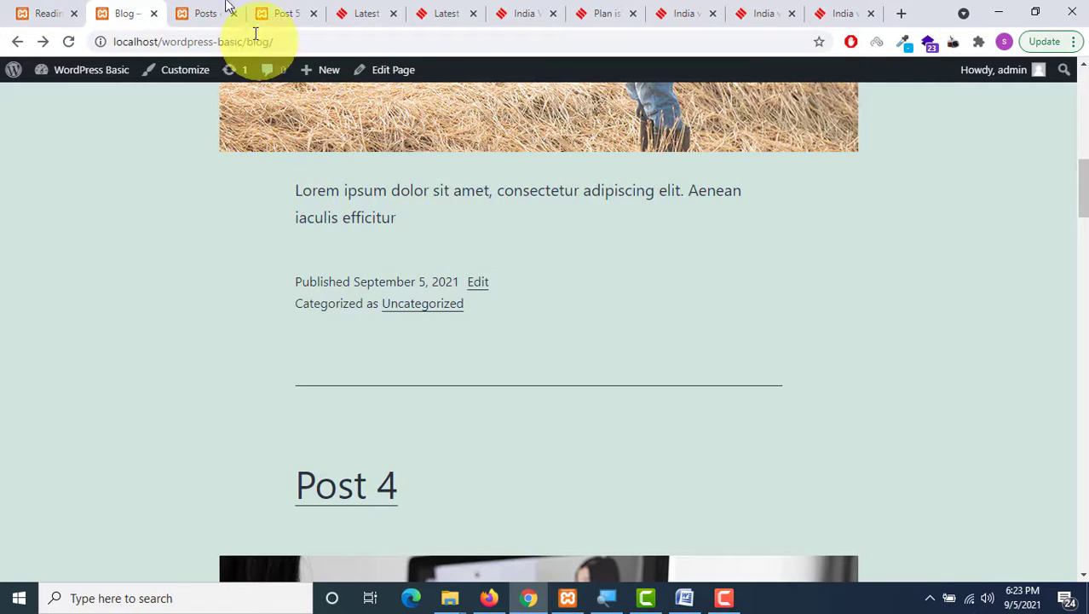
{"action": "left_click", "coordinate": [213, 11]}
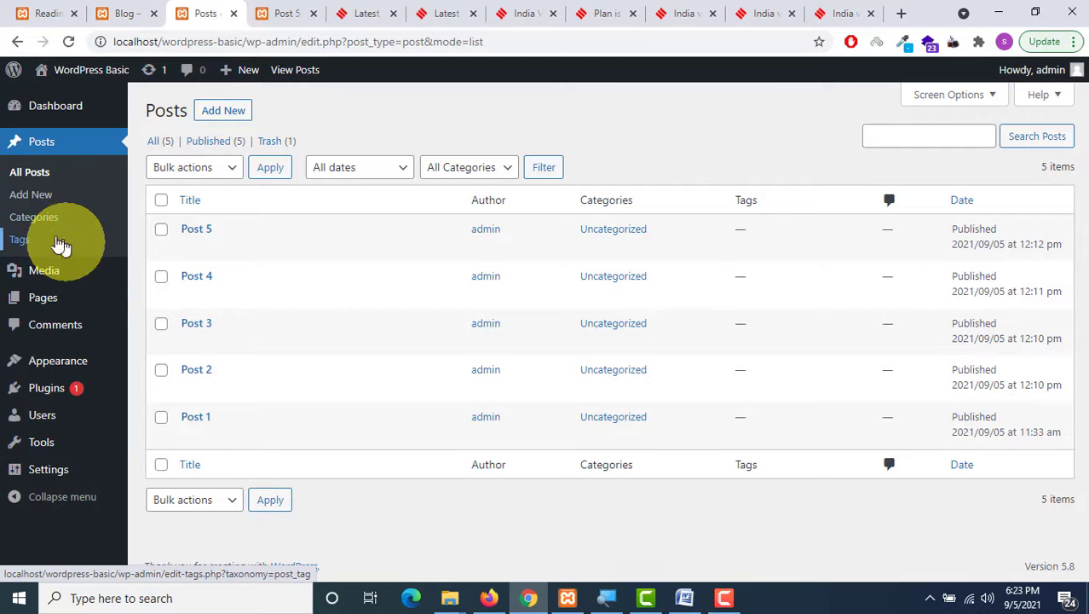
{"action": "left_click", "coordinate": [34, 222]}
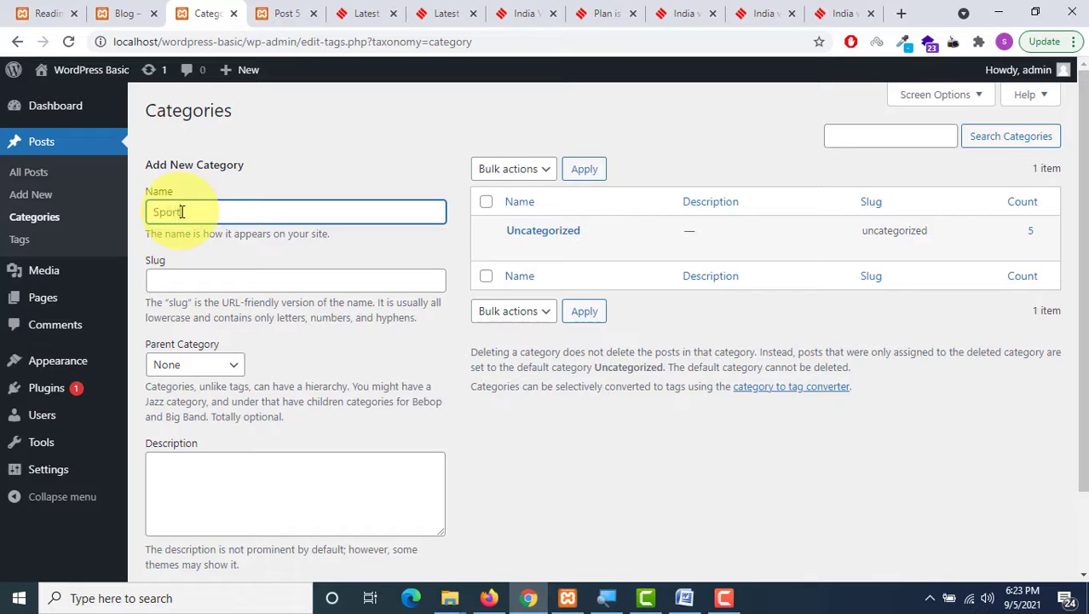
Step: Add a new post category named Sports
{"action": "type", "text": "s"}
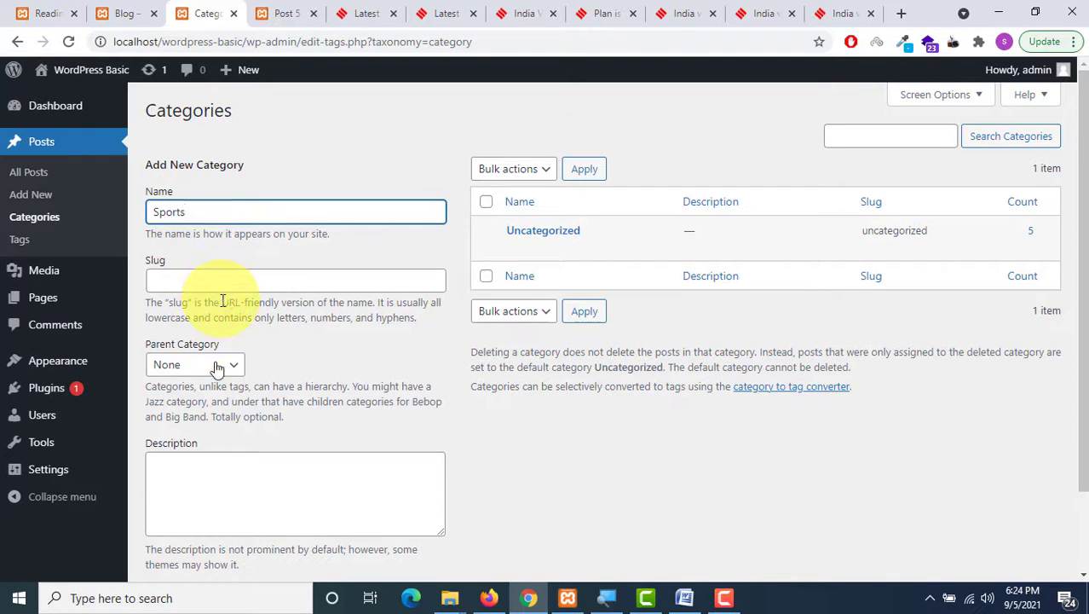
{"action": "scroll", "coordinate": [223, 324], "scroll_direction": "down", "scroll_amount": 2}
{"action": "left_click", "coordinate": [186, 502]}
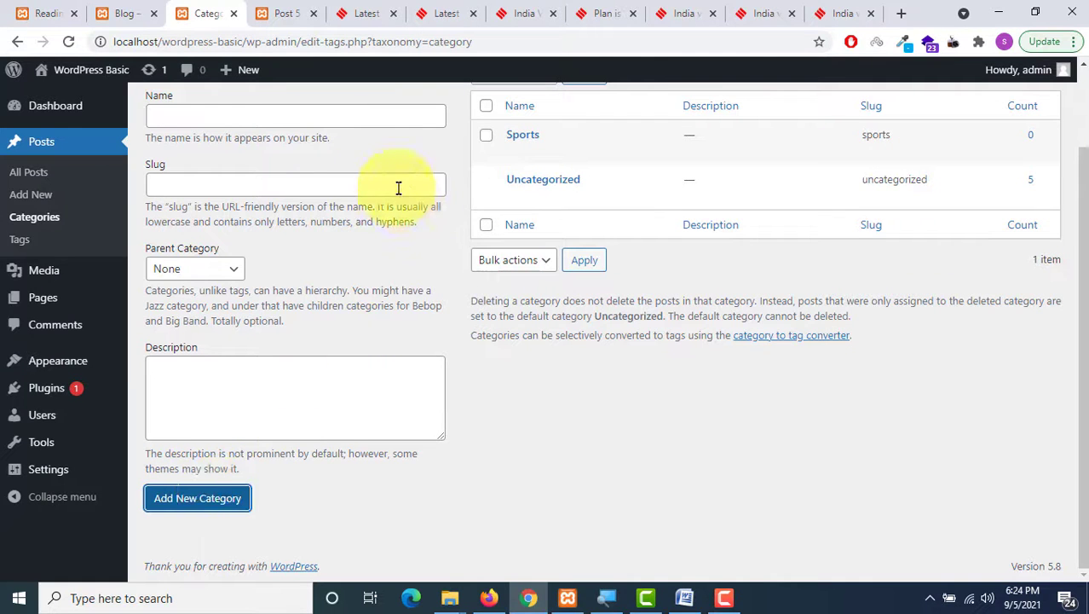
Step: Add a new post category named Cricket with Sports as its parent category
{"action": "left_click", "coordinate": [187, 119]}
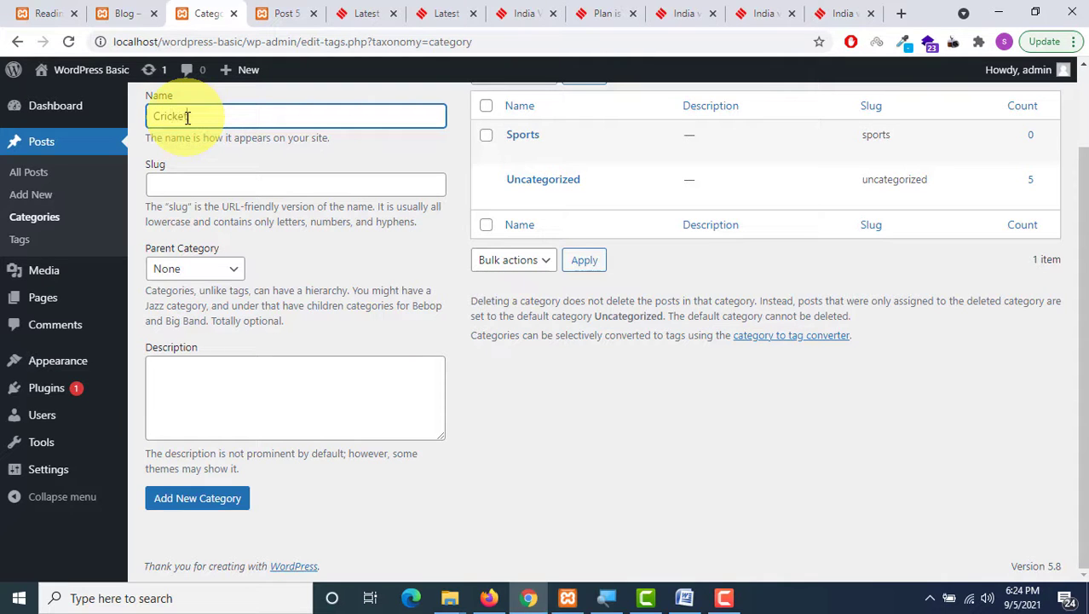
{"action": "left_click", "coordinate": [231, 271]}
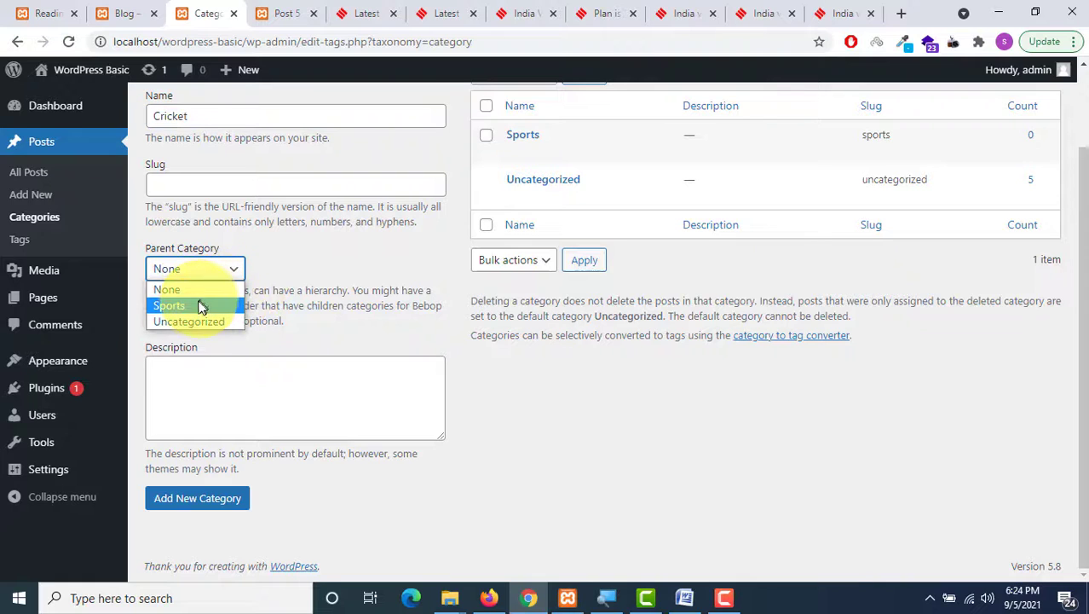
{"action": "left_click", "coordinate": [201, 307]}
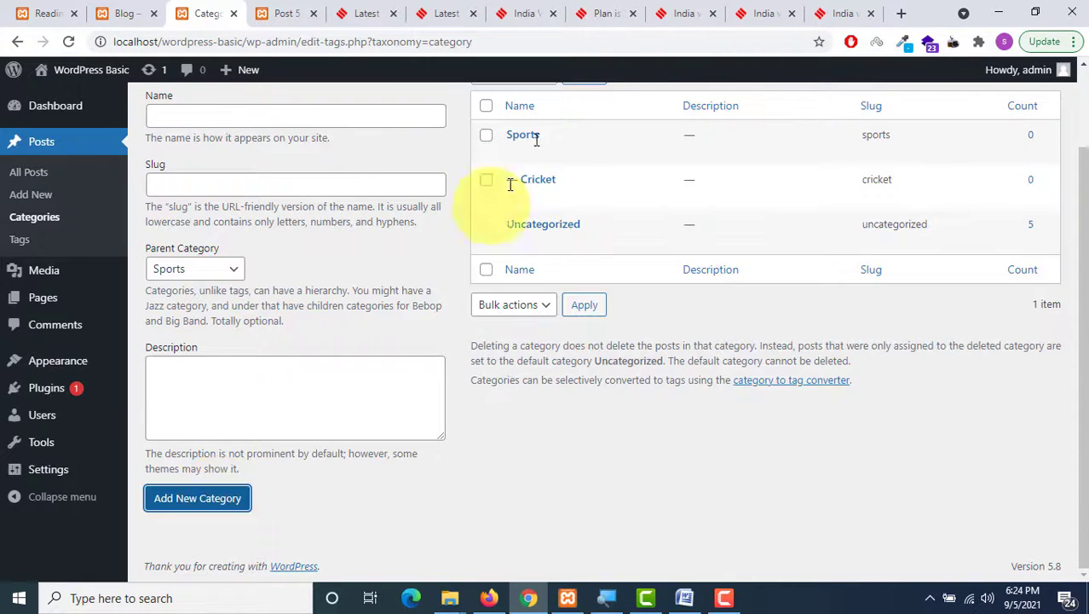
Step: Add two more categories named Football and Crime with Sports as the parent category
{"action": "left_click", "coordinate": [270, 114]}
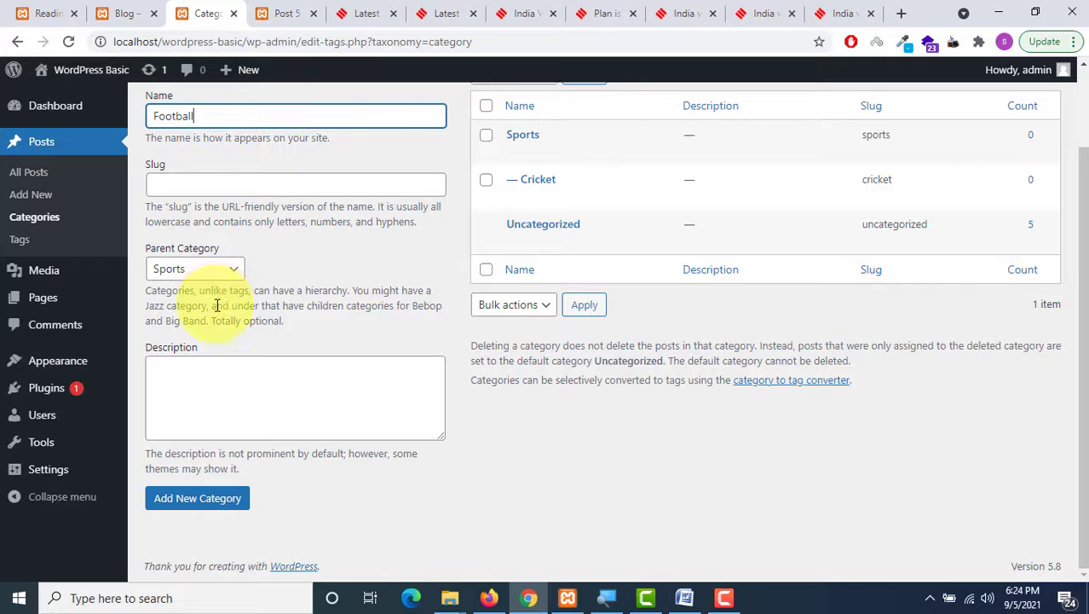
{"action": "left_click", "coordinate": [191, 518]}
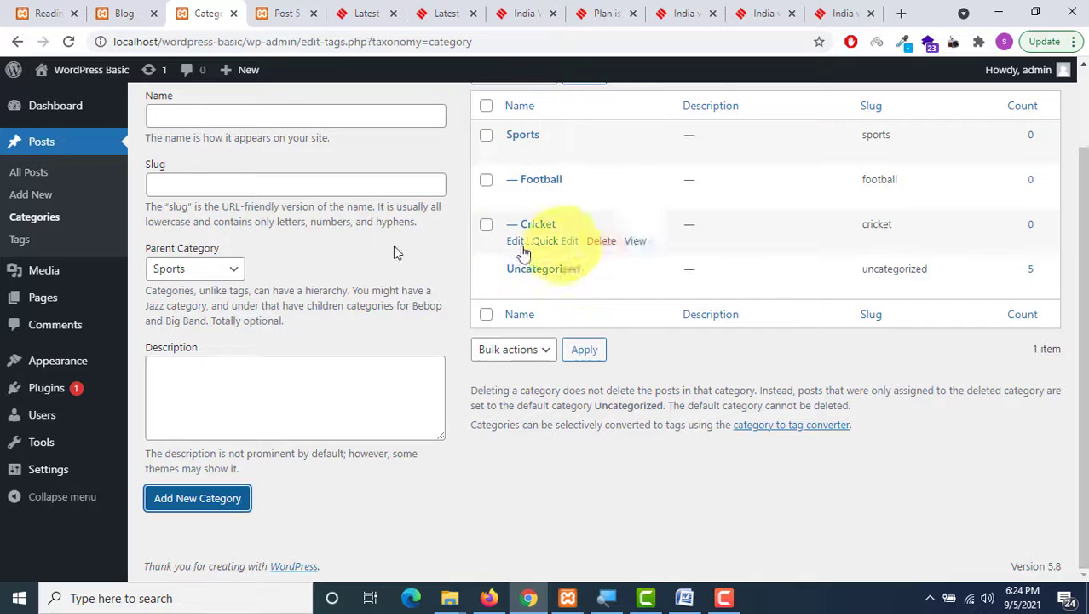
{"action": "left_click", "coordinate": [250, 117]}
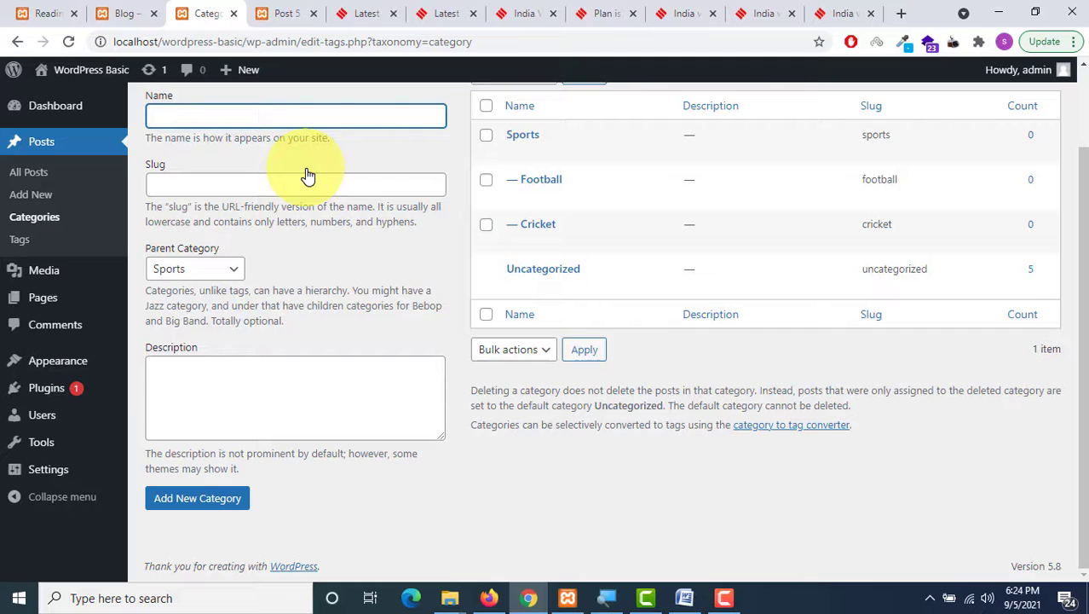
{"action": "left_click", "coordinate": [194, 501]}
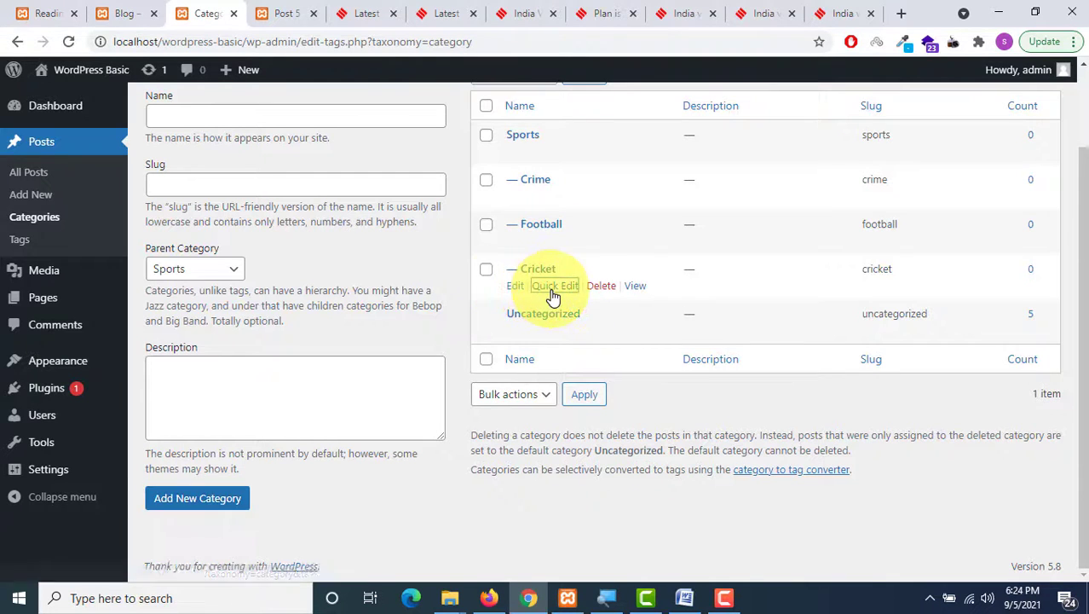
Step: Edit the Cricket category, set its parent category to None, save the update and return to the category list
{"action": "left_click", "coordinate": [553, 287]}
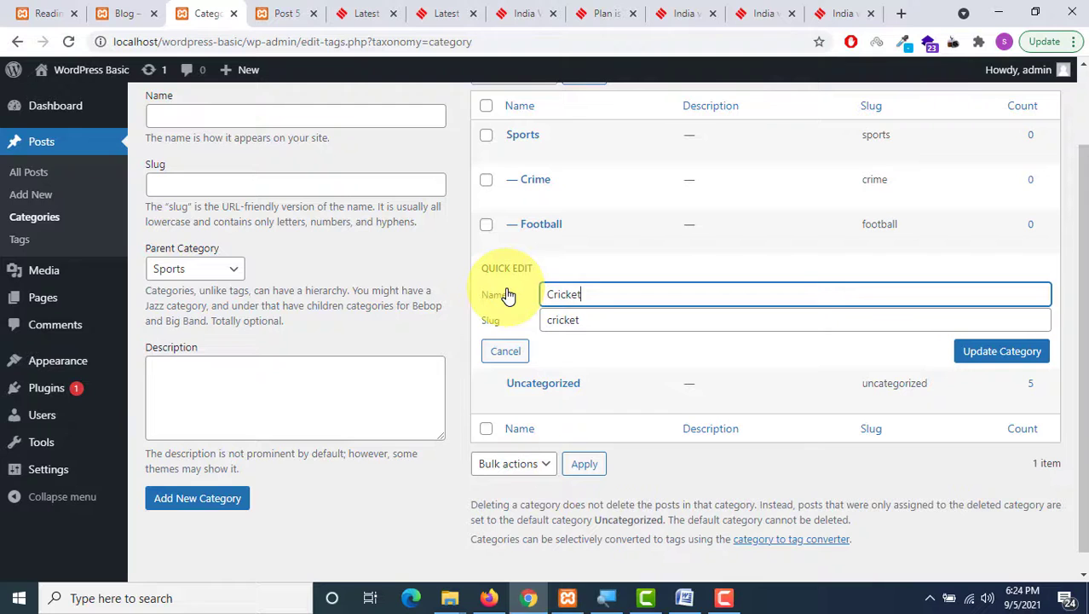
{"action": "left_click", "coordinate": [496, 350]}
{"action": "left_click", "coordinate": [516, 288]}
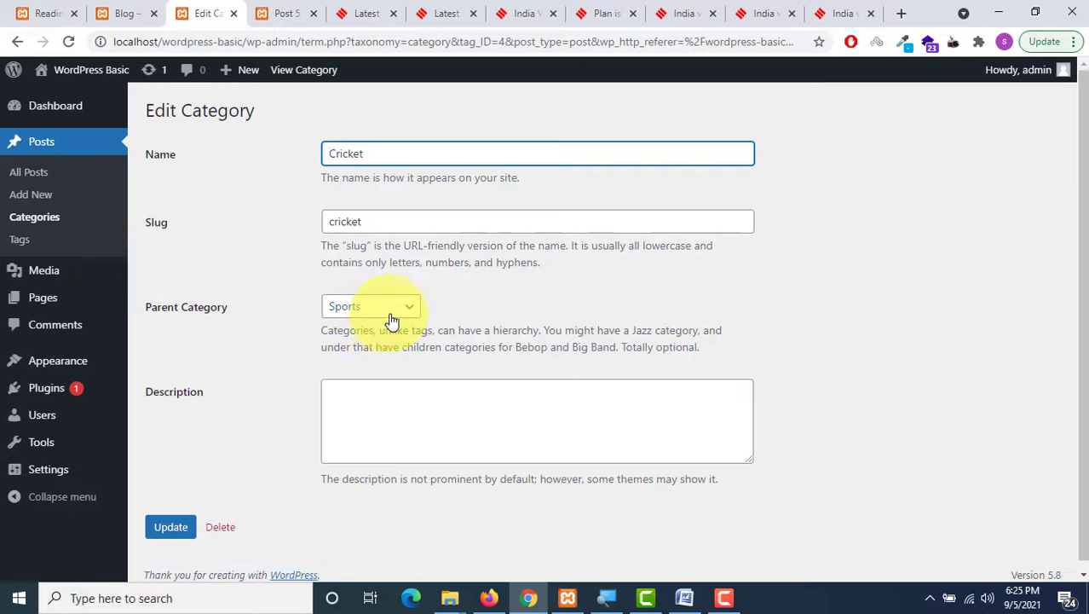
{"action": "left_click", "coordinate": [399, 316]}
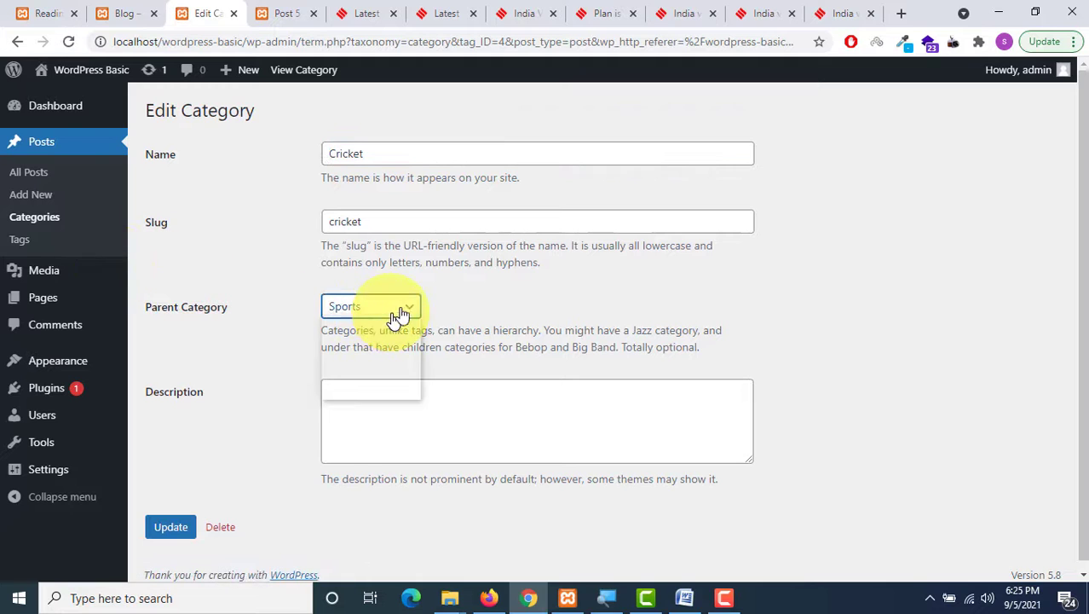
{"action": "left_click", "coordinate": [366, 322]}
{"action": "left_click", "coordinate": [175, 526]}
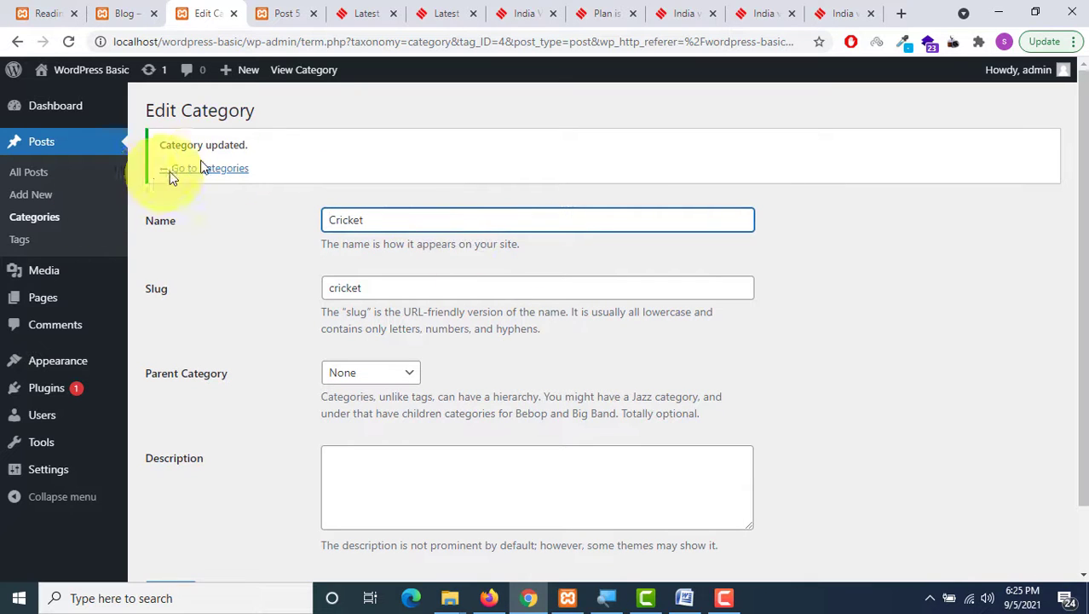
{"action": "left_click", "coordinate": [229, 170]}
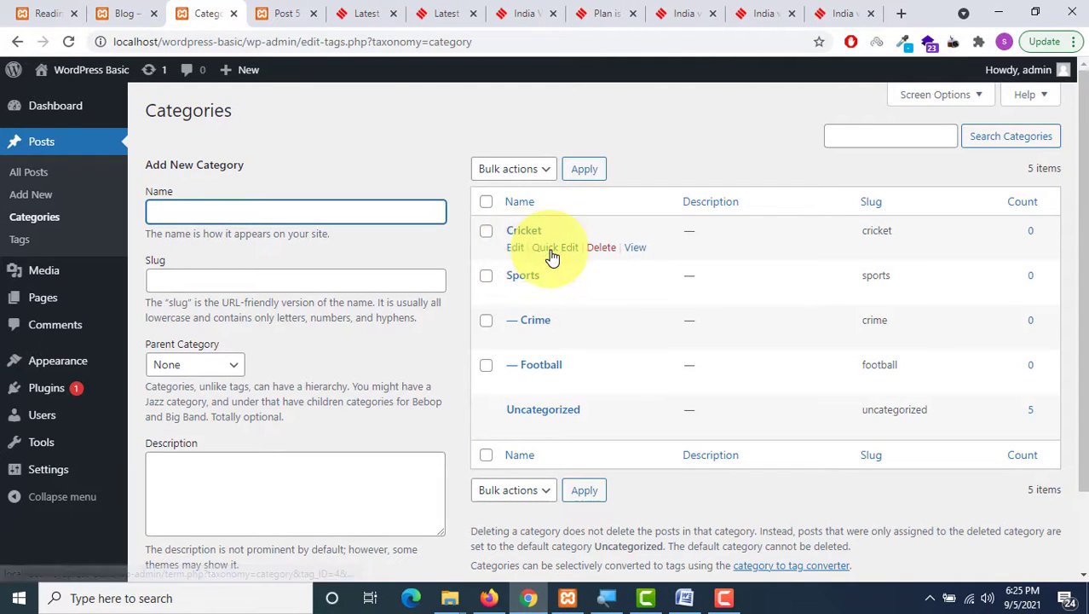
Step: Set the Cricket category's parent back to Sports, save the update and return to the category list
{"action": "left_click", "coordinate": [515, 248]}
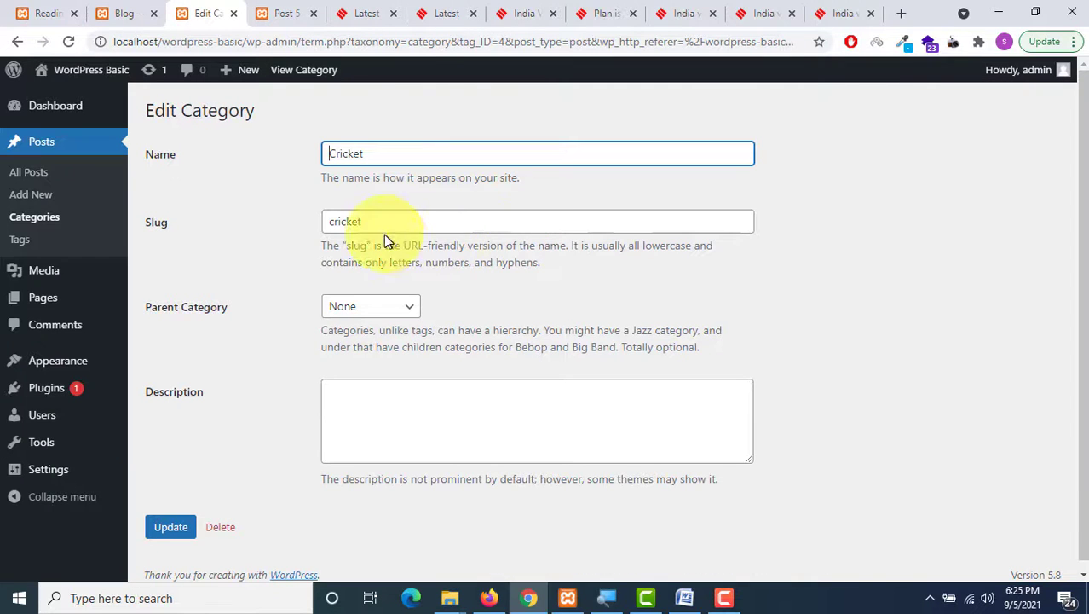
{"action": "left_click", "coordinate": [396, 308]}
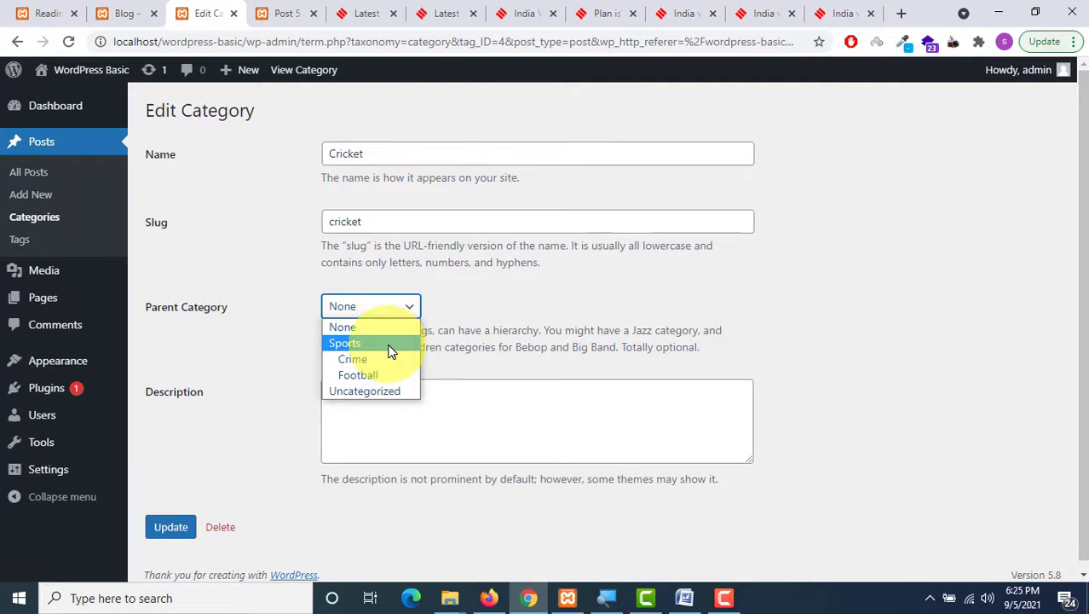
{"action": "left_click", "coordinate": [390, 344]}
{"action": "left_click", "coordinate": [171, 527]}
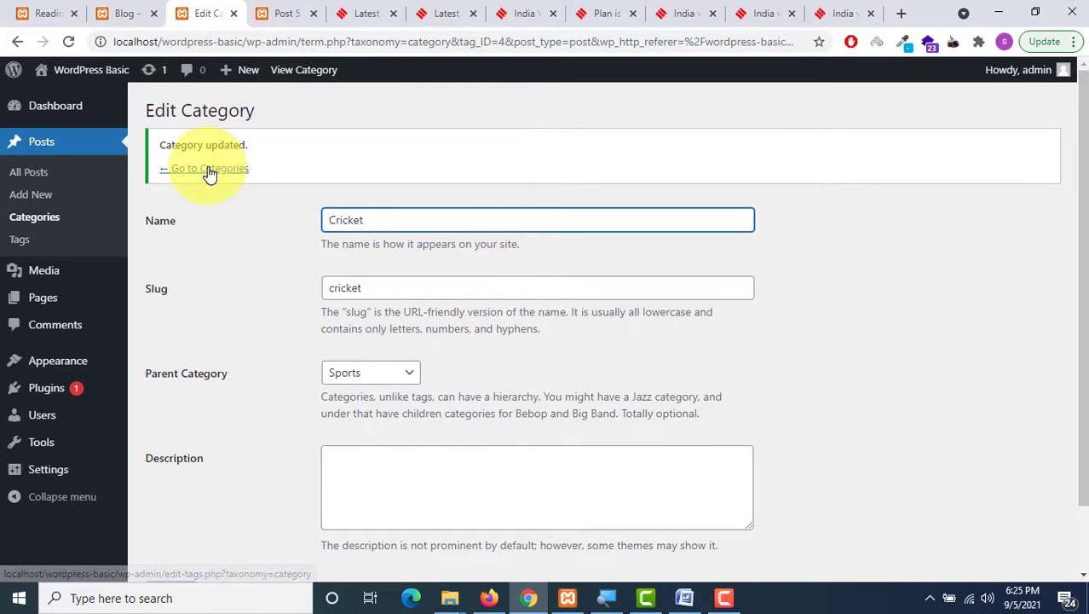
{"action": "left_click", "coordinate": [210, 170]}
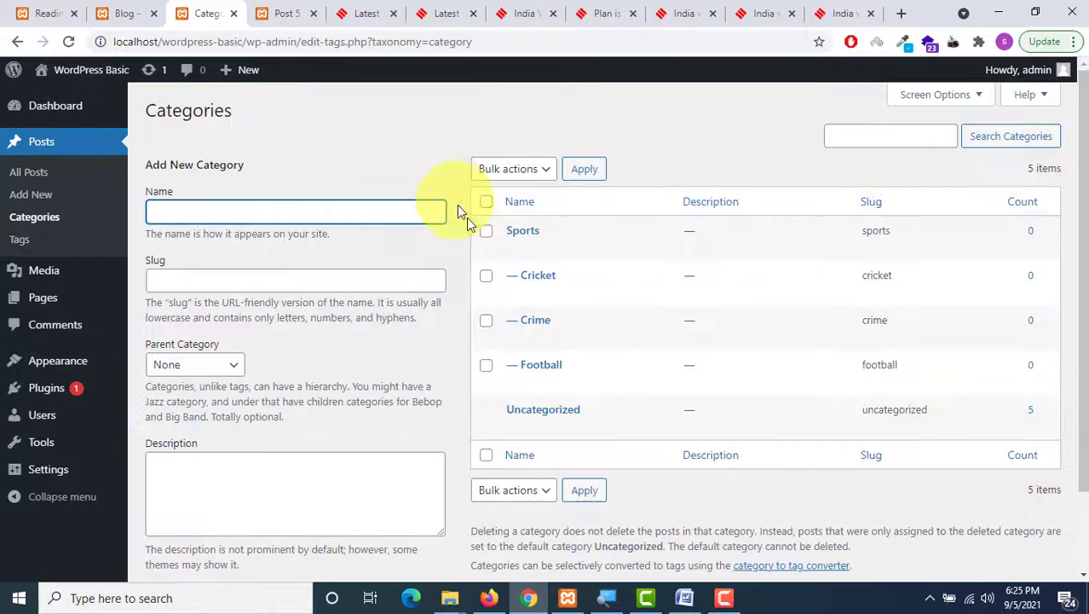
Step: Make Crime a top-level category by setting its parent to None, save it and return to the category list
{"action": "left_click", "coordinate": [515, 339]}
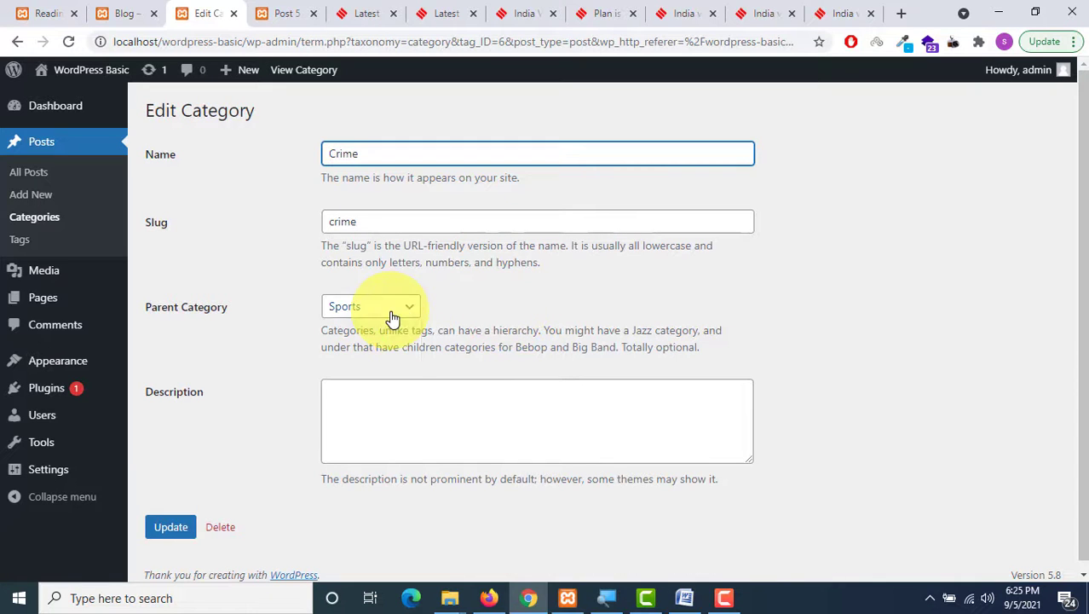
{"action": "left_click", "coordinate": [388, 310]}
{"action": "left_click", "coordinate": [341, 324]}
{"action": "left_click", "coordinate": [169, 530]}
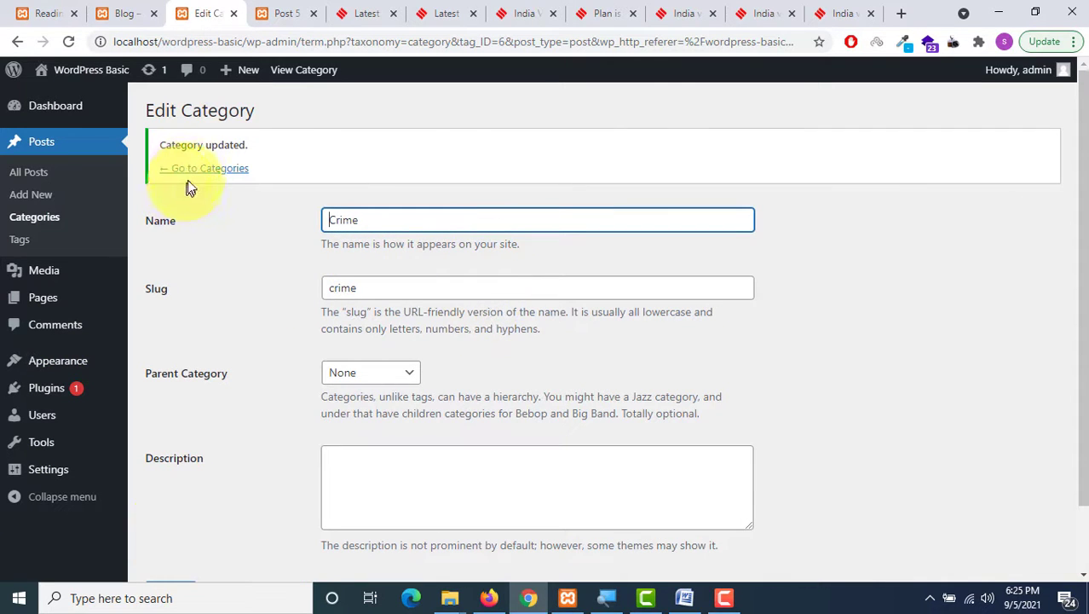
{"action": "left_click", "coordinate": [191, 171]}
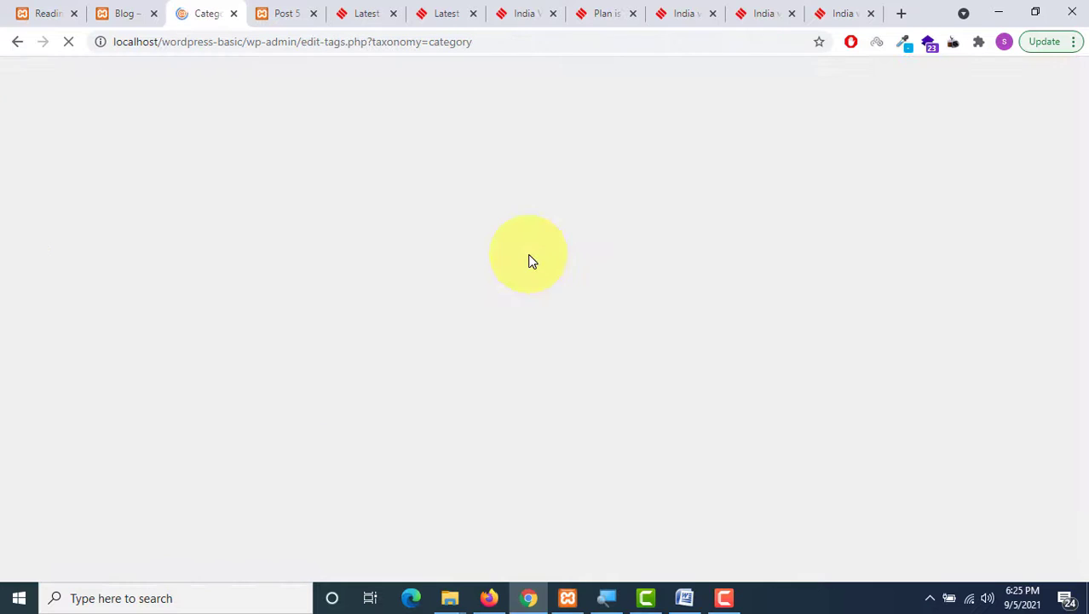
{"action": "scroll", "coordinate": [511, 290], "scroll_direction": "down", "scroll_amount": 1}
{"action": "scroll", "coordinate": [418, 270], "scroll_direction": "up", "scroll_amount": 1}
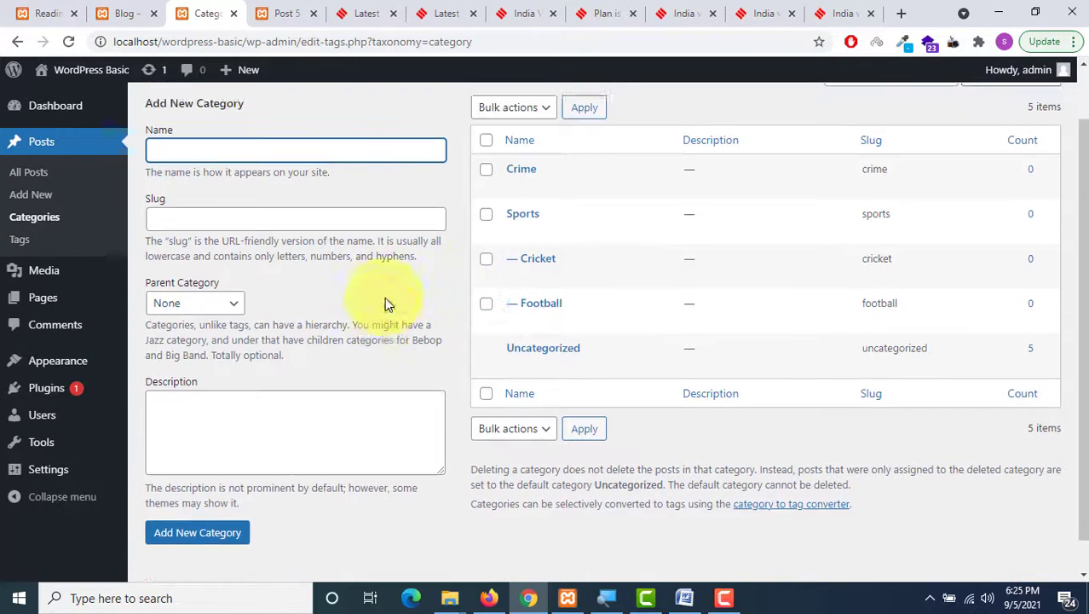
Step: Create a new post titled with the news article's copied headline, "India vs England: Rohit Sharma scores first overseas Test century at Oval"
{"action": "left_click", "coordinate": [50, 146]}
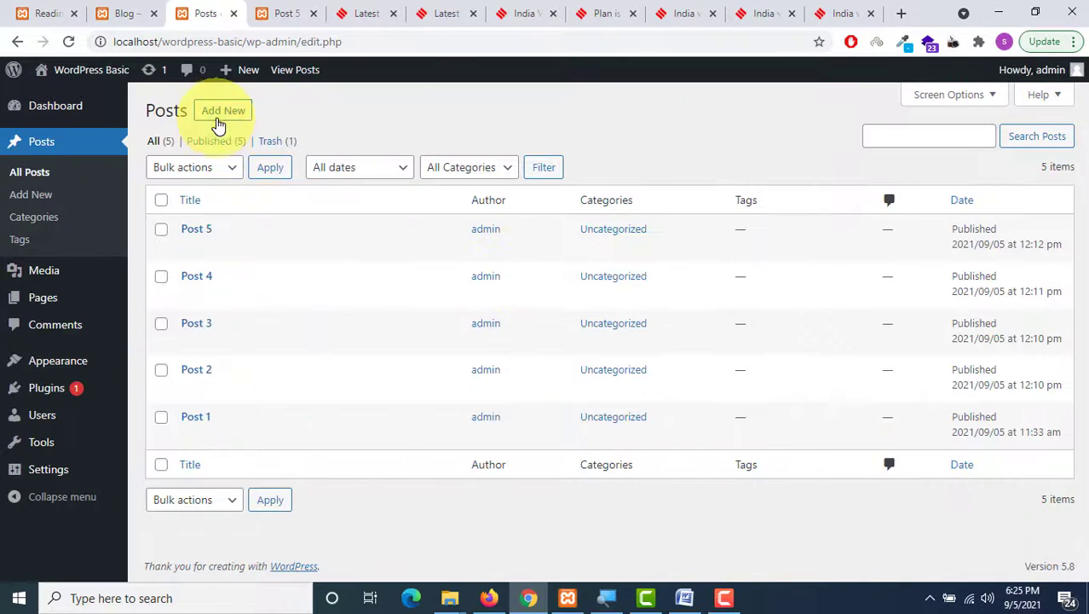
{"action": "left_click", "coordinate": [219, 120]}
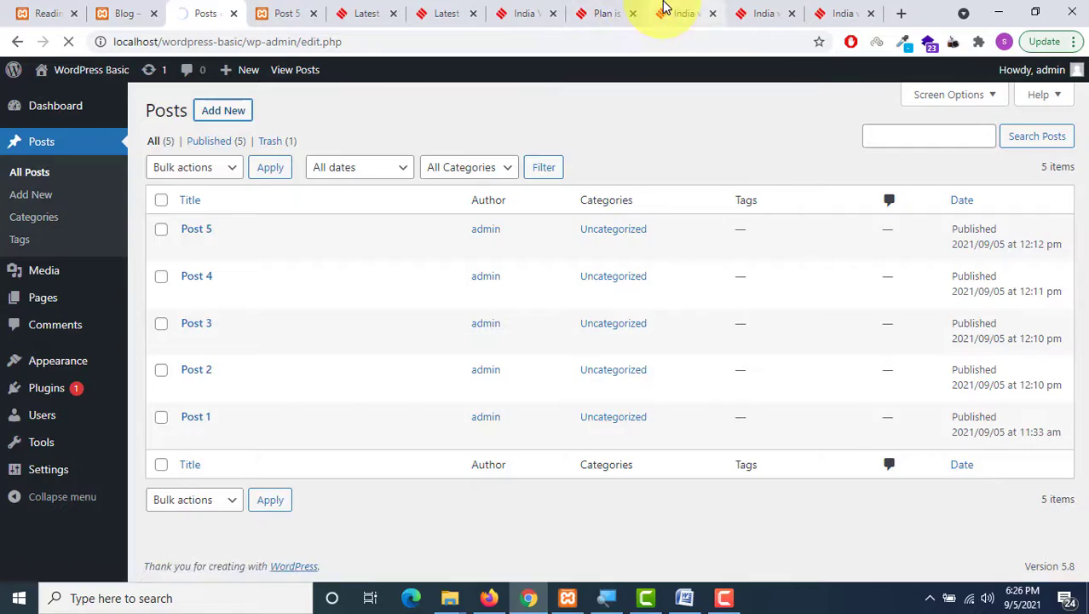
{"action": "left_click", "coordinate": [662, 13]}
{"action": "scroll", "coordinate": [571, 223], "scroll_direction": "up", "scroll_amount": 15}
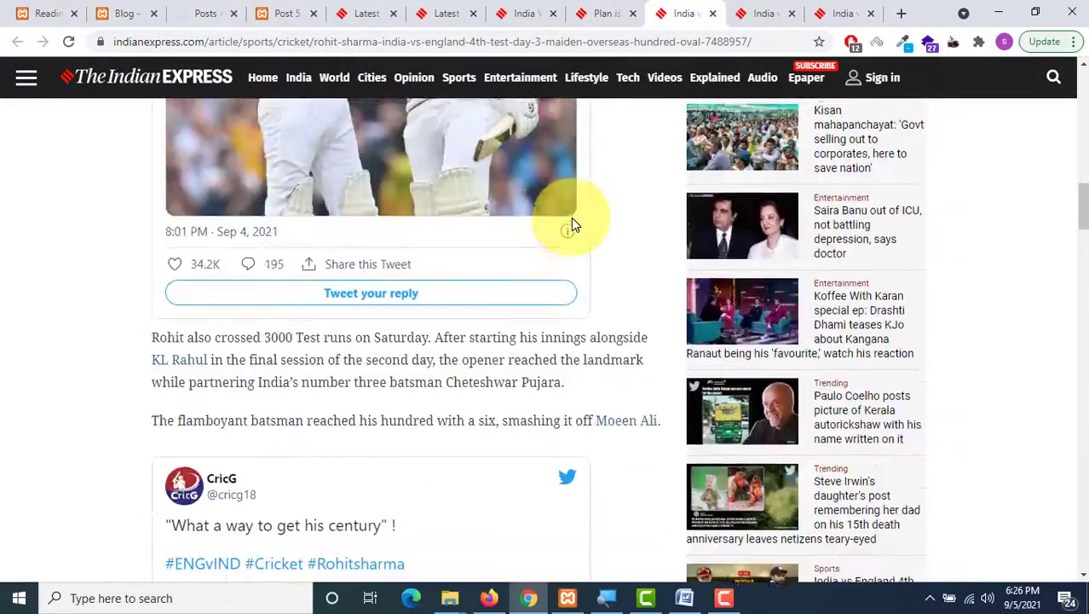
{"action": "scroll", "coordinate": [571, 217], "scroll_direction": "up", "scroll_amount": 5}
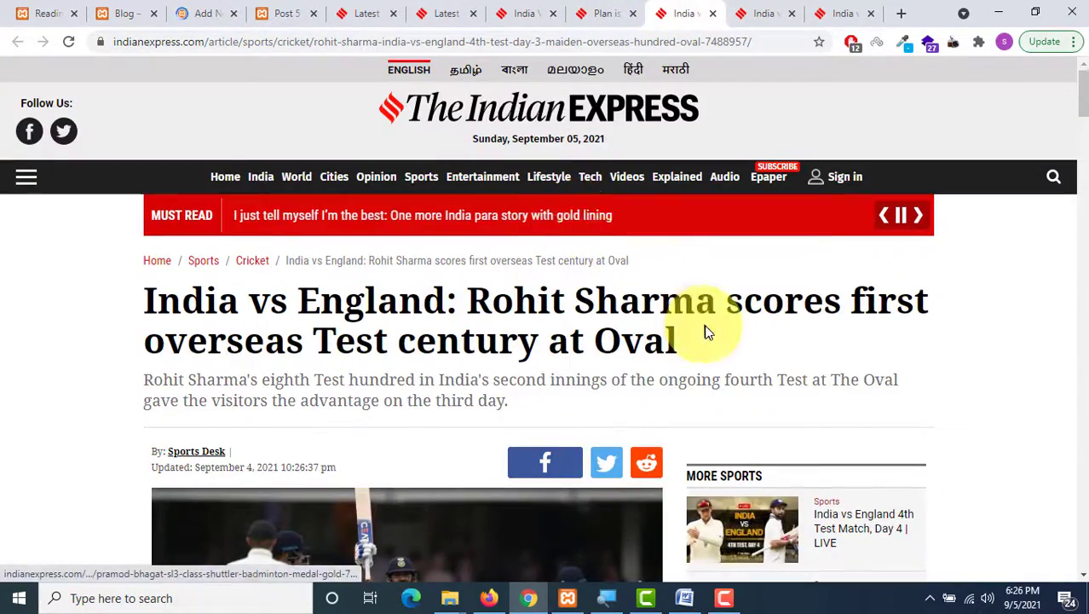
{"action": "left_click_drag", "start_coordinate": [681, 340], "coordinate": [139, 295]}
{"action": "key", "text": "ctrl+c"}
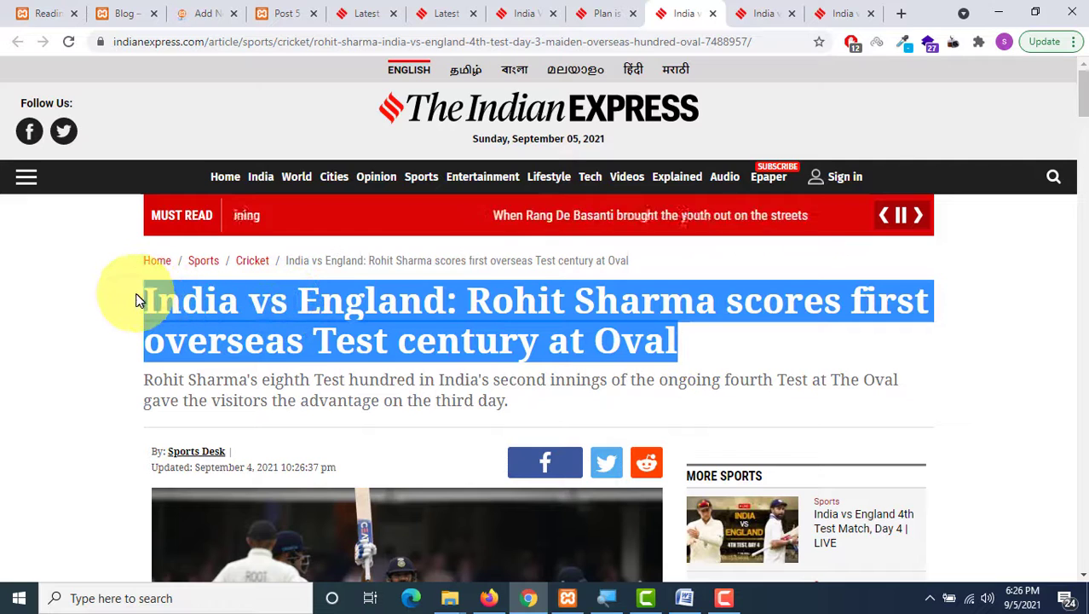
{"action": "left_click", "coordinate": [224, 14]}
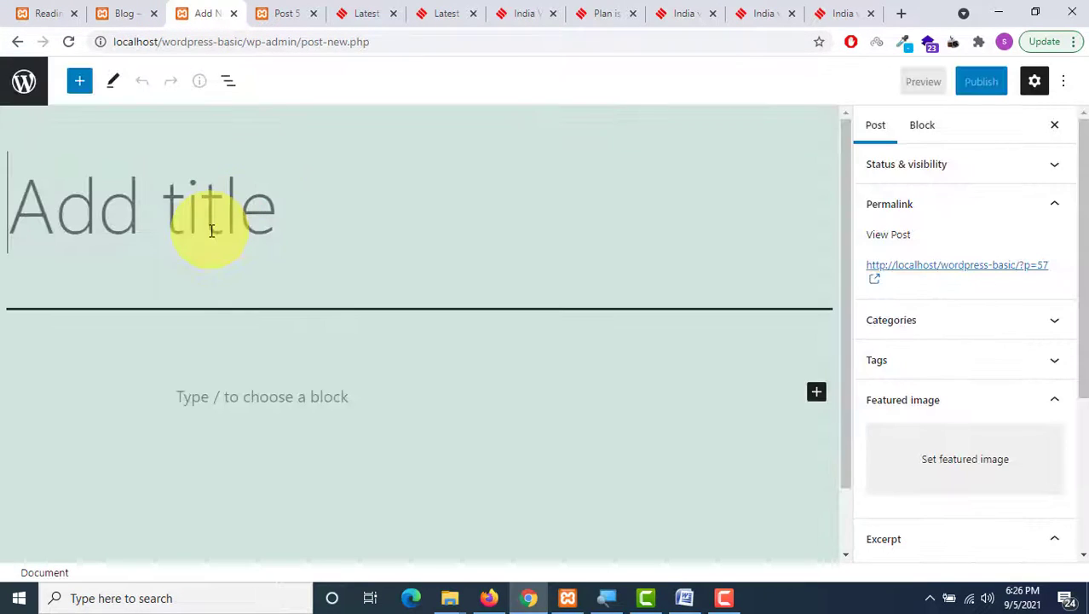
{"action": "key", "text": "ctrl+v"}
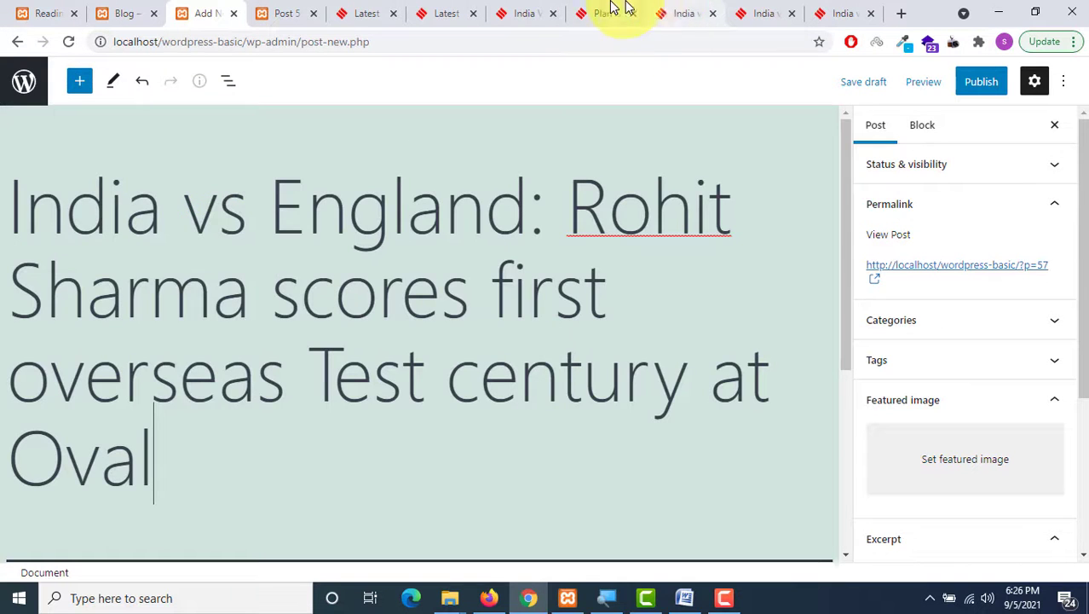
Step: Copy the Test century article's first two body paragraphs and paste them as the new post's content
{"action": "left_click", "coordinate": [675, 9]}
{"action": "scroll", "coordinate": [350, 286], "scroll_direction": "down", "scroll_amount": 7}
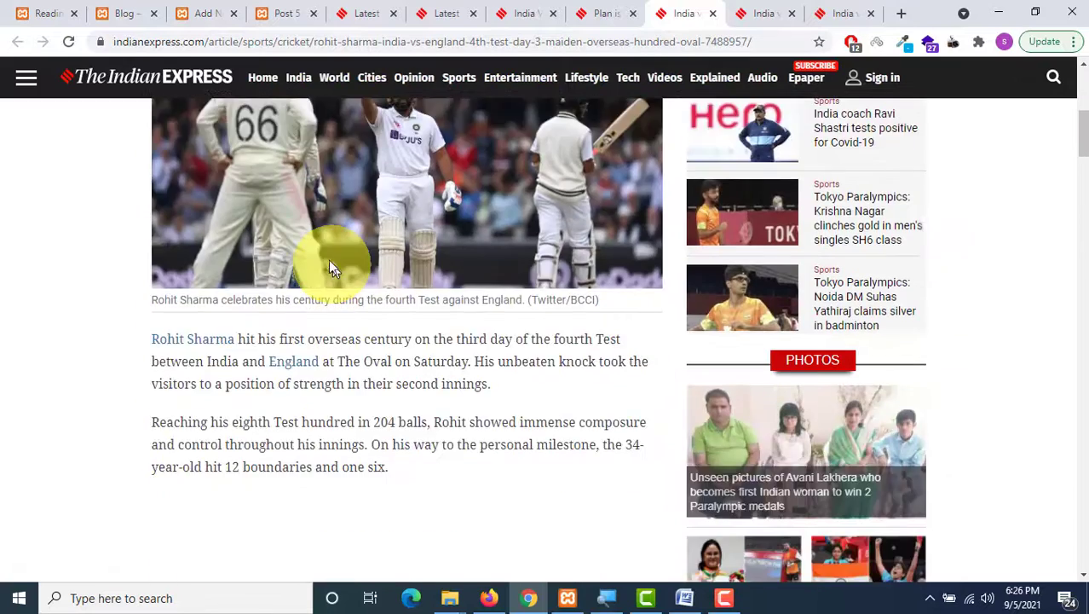
{"action": "left_click_drag", "start_coordinate": [150, 227], "coordinate": [480, 364]}
{"action": "key", "text": "ctrl+c"}
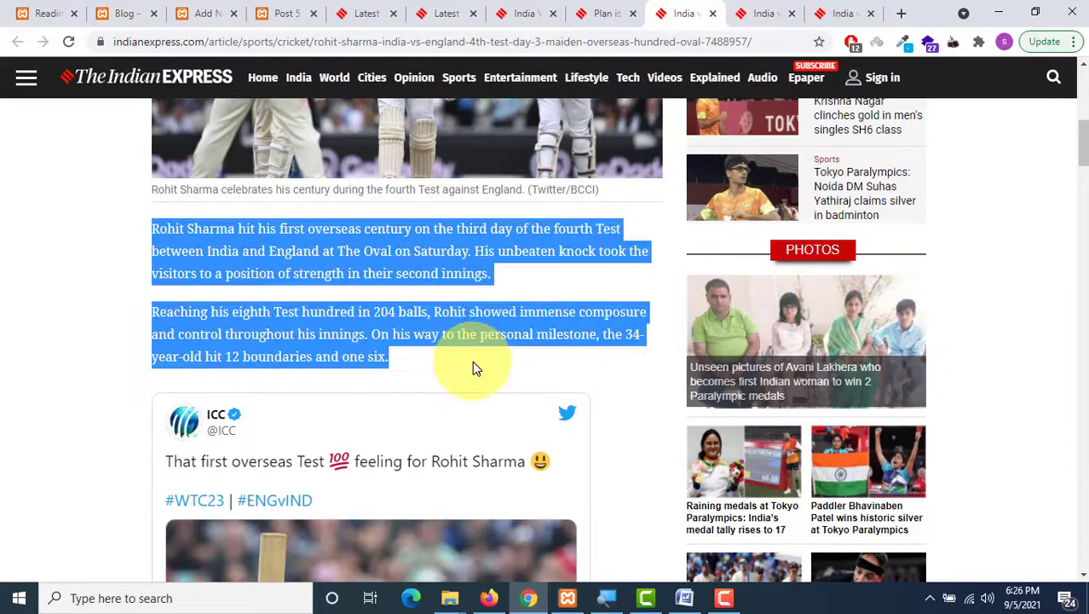
{"action": "left_click", "coordinate": [205, 13]}
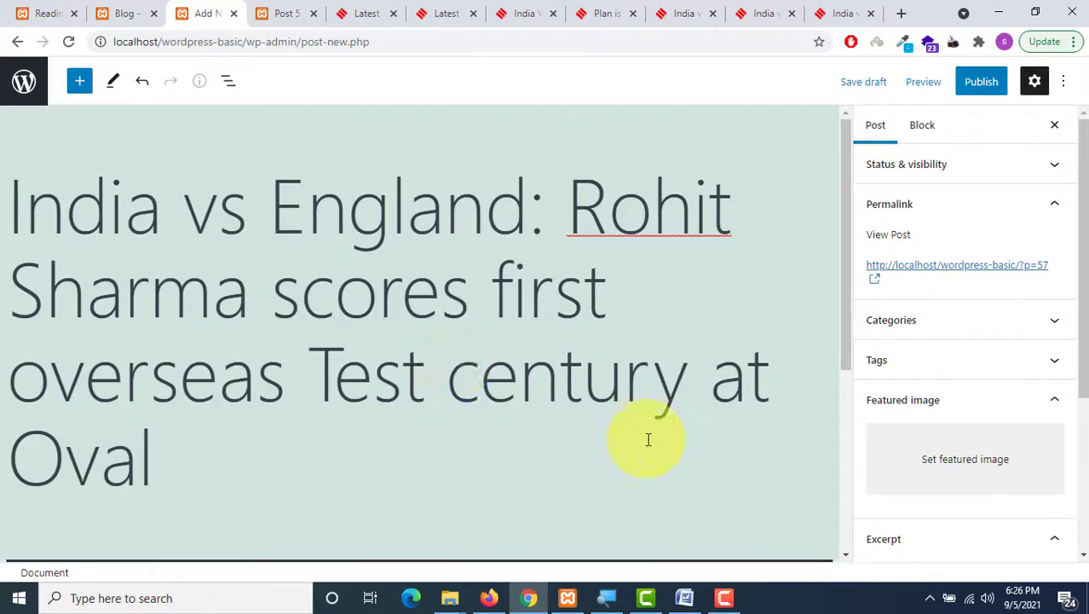
{"action": "scroll", "coordinate": [477, 383], "scroll_direction": "down", "scroll_amount": 4}
{"action": "left_click", "coordinate": [322, 323]}
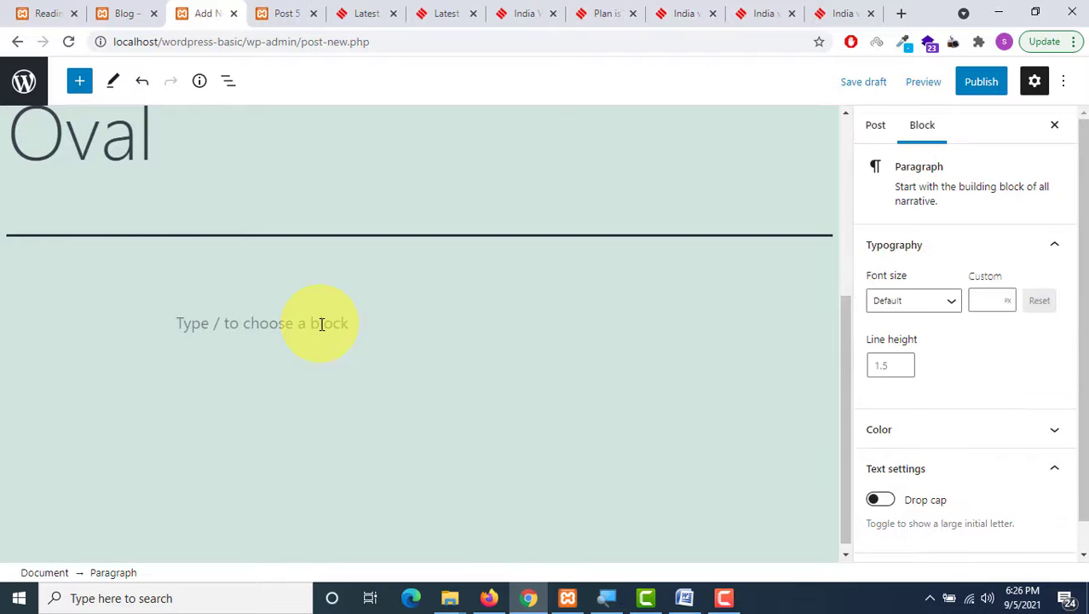
{"action": "key", "text": "ctrl+v"}
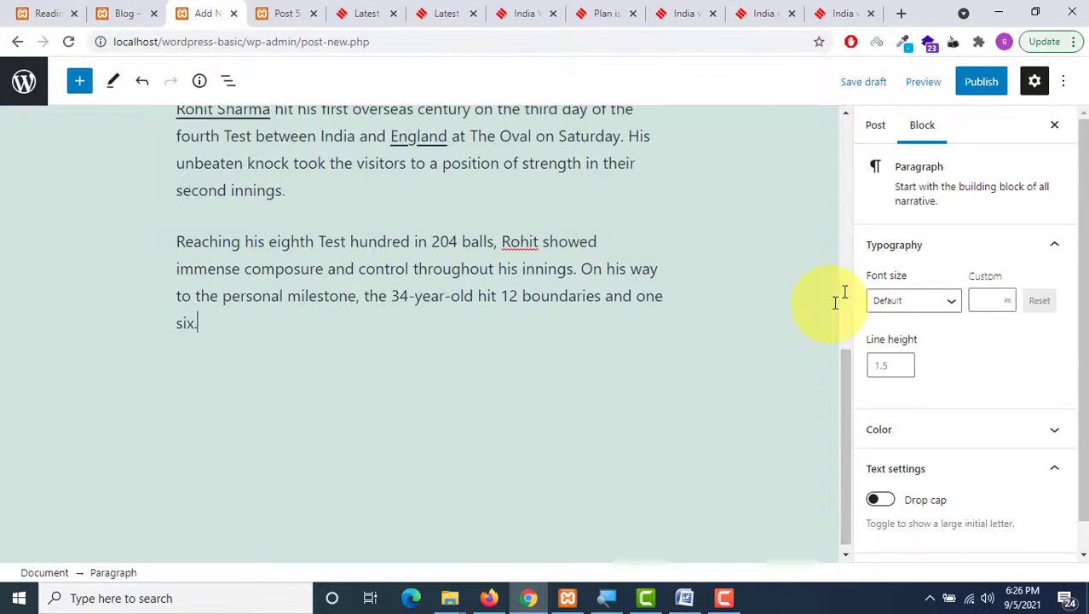
Step: Assign the Sports category and its Cricket subcategory to the new post
{"action": "left_click", "coordinate": [877, 130]}
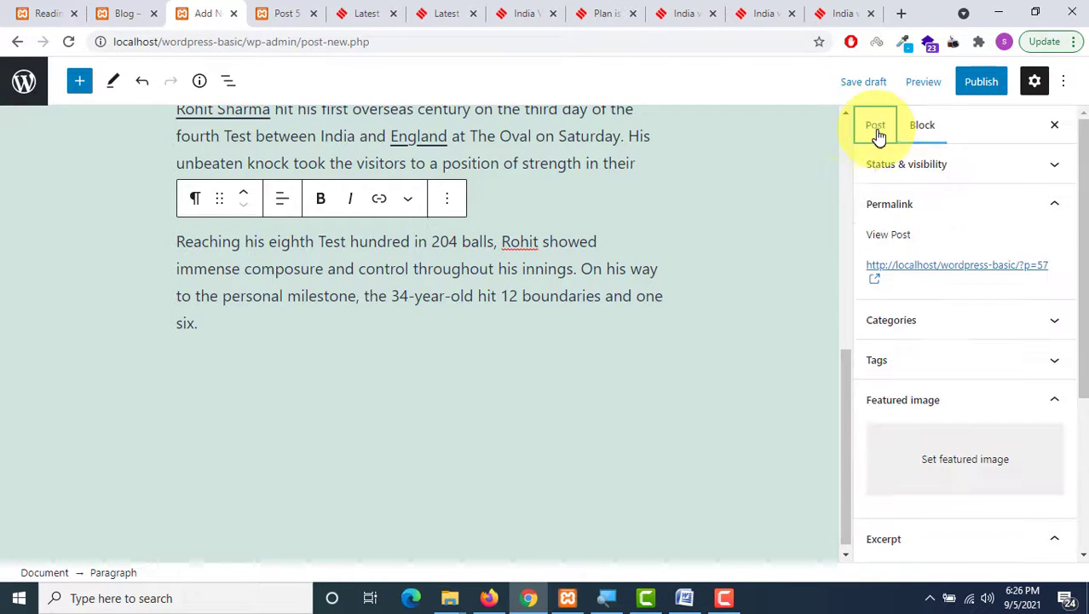
{"action": "left_click", "coordinate": [916, 333]}
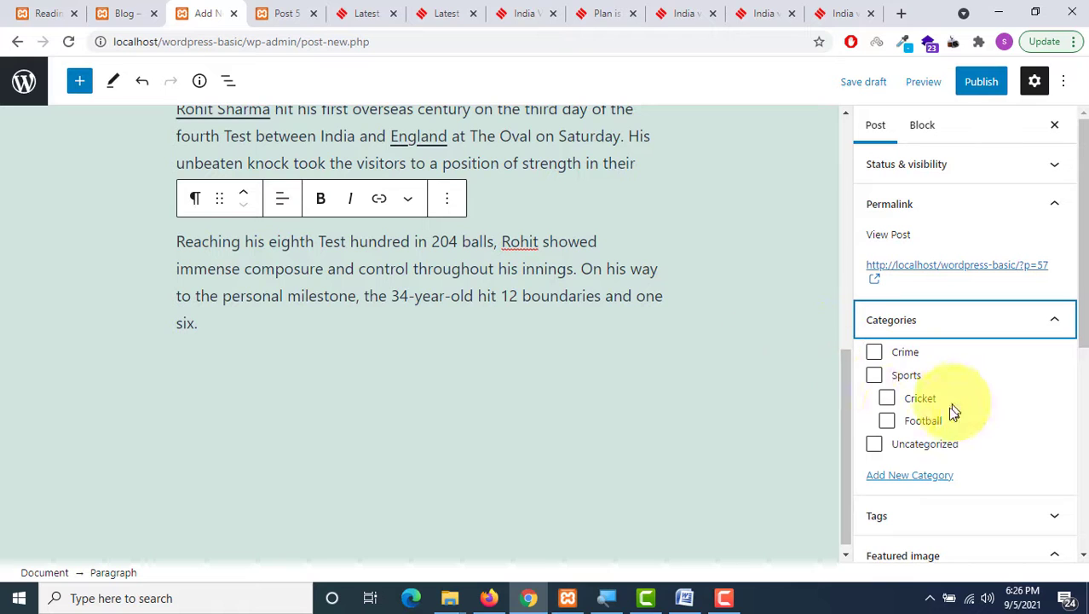
{"action": "left_click", "coordinate": [875, 376]}
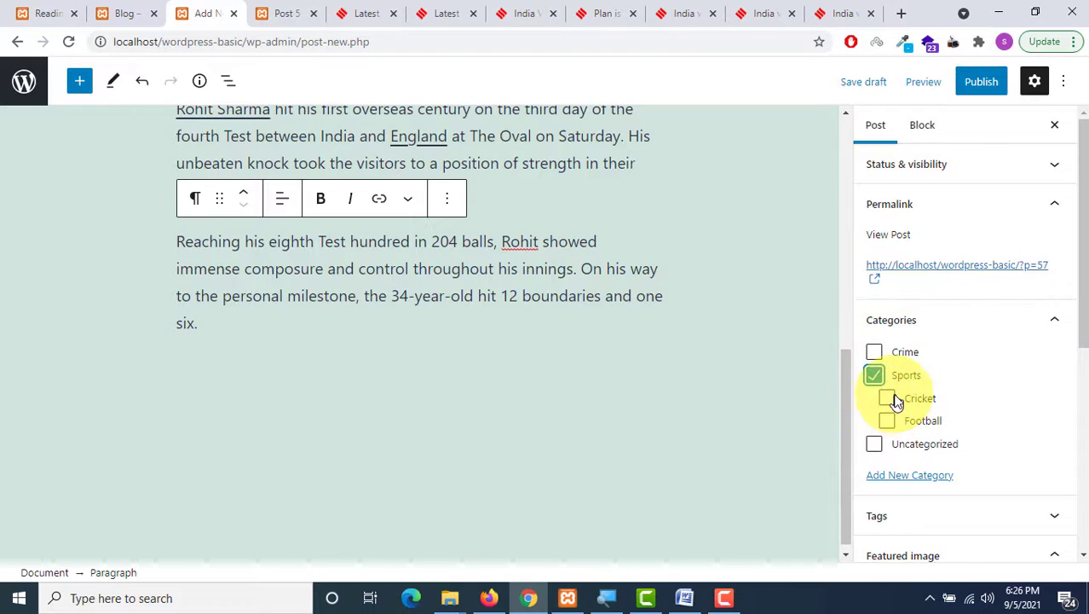
{"action": "left_click", "coordinate": [888, 400]}
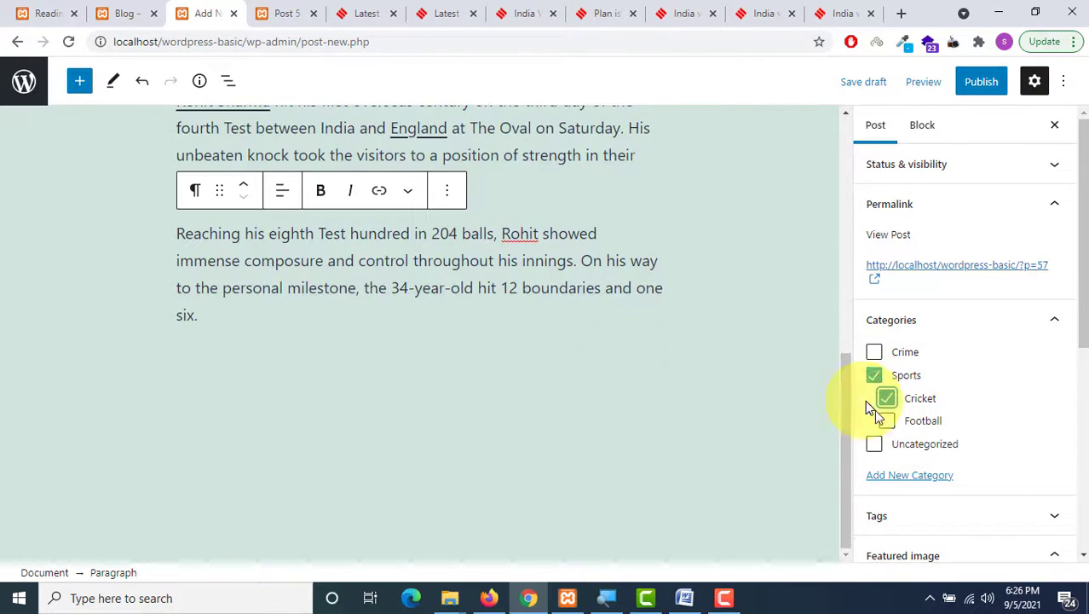
Step: Open the post's featured image picker and save the Test century article's main photo to Downloads as "rohit"
{"action": "scroll", "coordinate": [965, 452], "scroll_direction": "down", "scroll_amount": 3}
{"action": "left_click", "coordinate": [966, 453]}
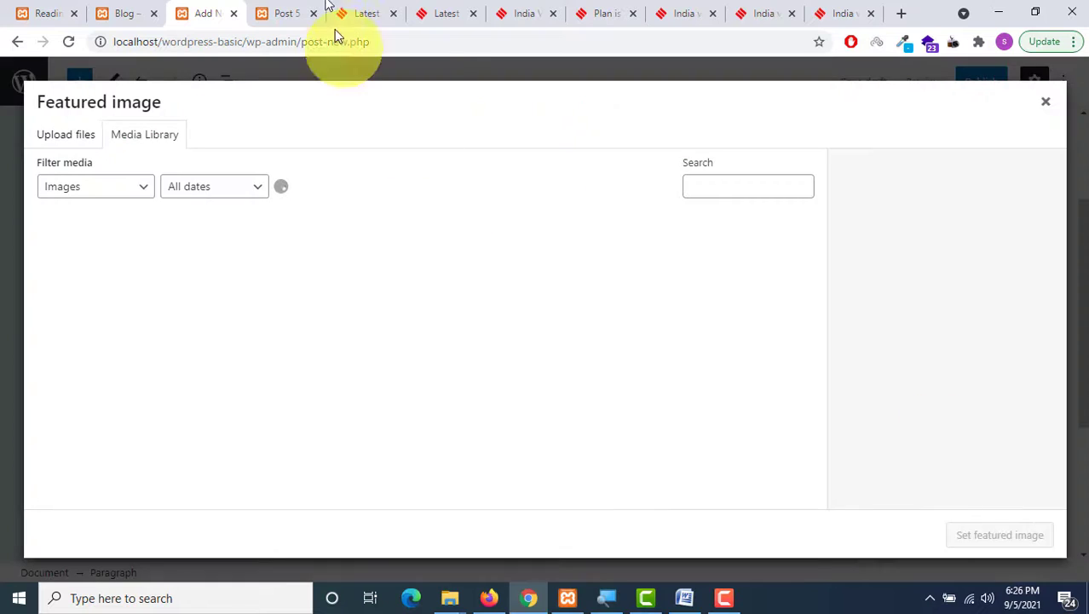
{"action": "left_click", "coordinate": [697, 13]}
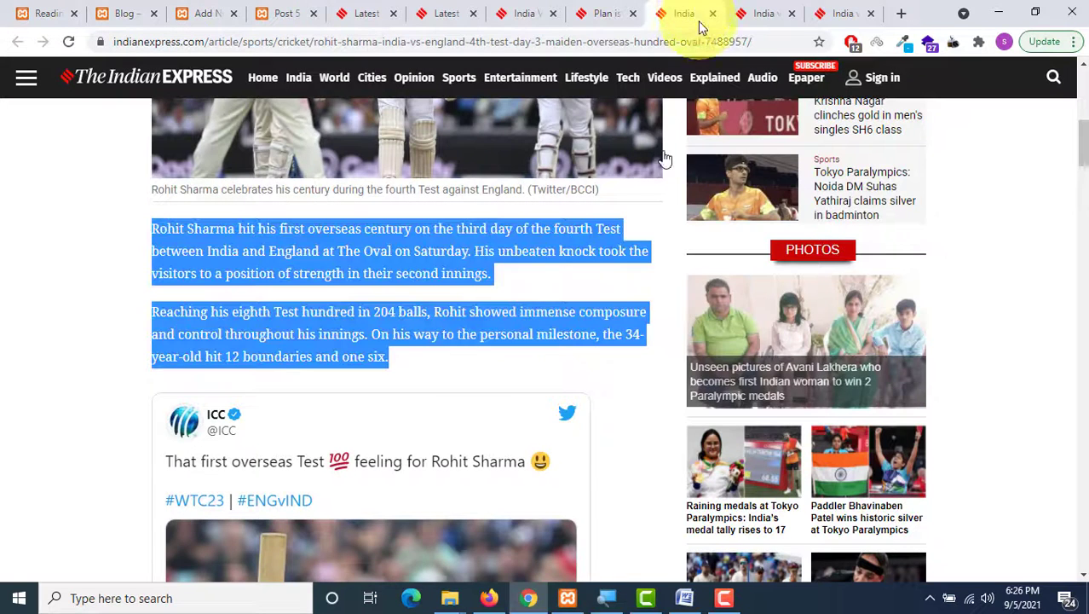
{"action": "scroll", "coordinate": [518, 244], "scroll_direction": "up", "scroll_amount": 4}
{"action": "right_click", "coordinate": [361, 314]}
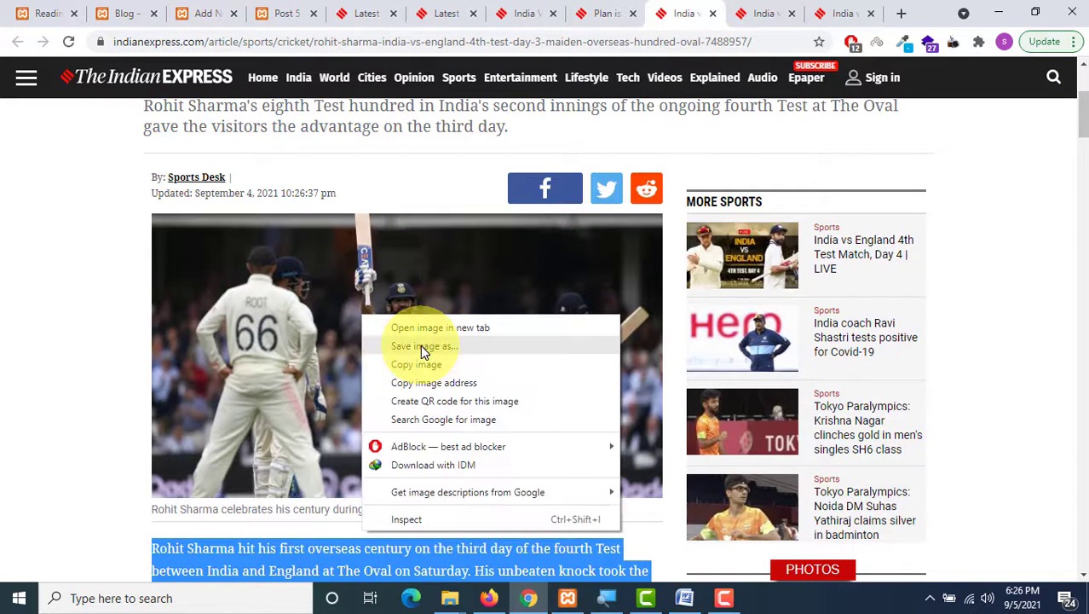
{"action": "left_click", "coordinate": [417, 365]}
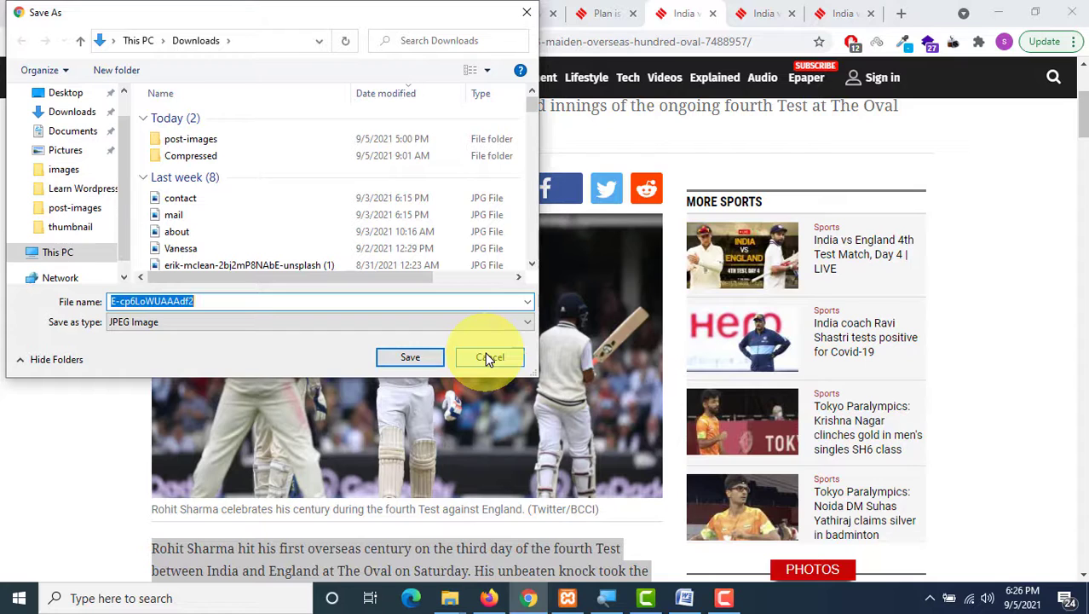
{"action": "type", "text": "rohit"}
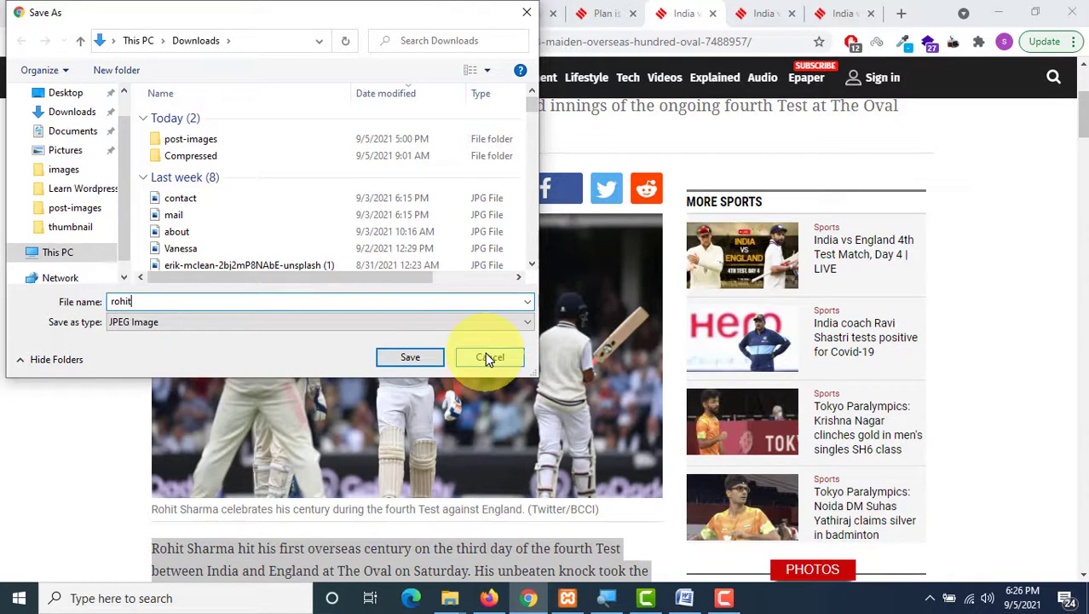
{"action": "left_click", "coordinate": [488, 357]}
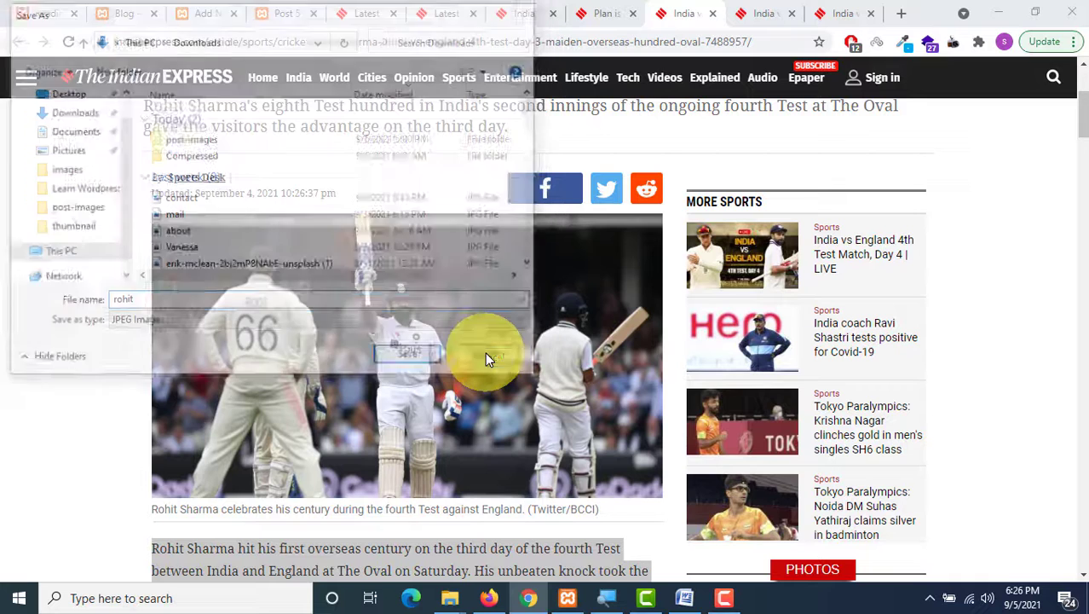
Step: Upload the rohit image from Downloads and set it as the post's featured image
{"action": "left_click", "coordinate": [204, 14]}
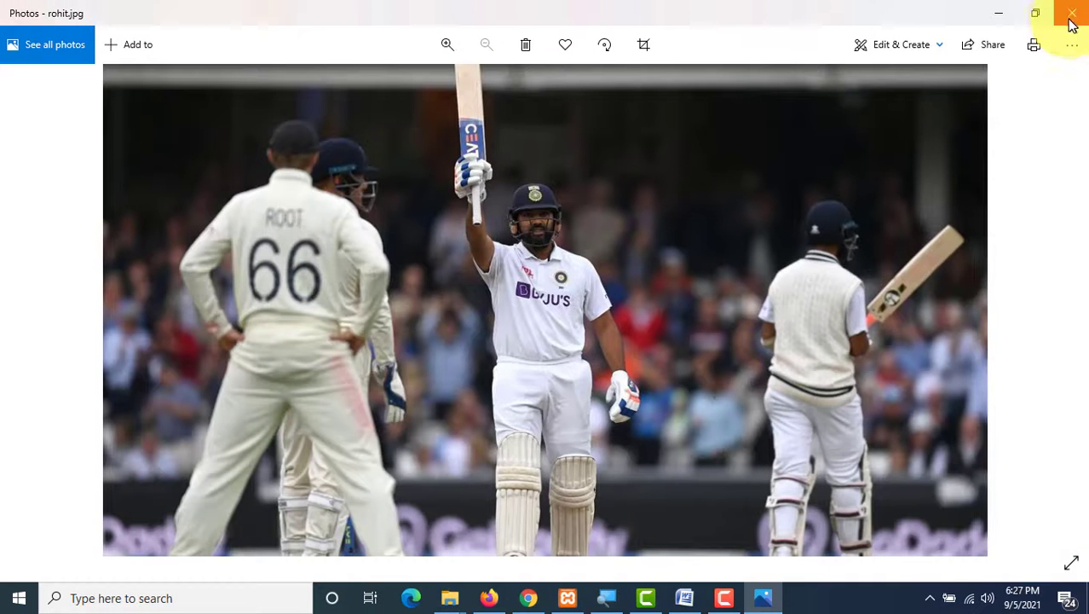
{"action": "left_click", "coordinate": [1073, 19]}
{"action": "left_click", "coordinate": [67, 136]}
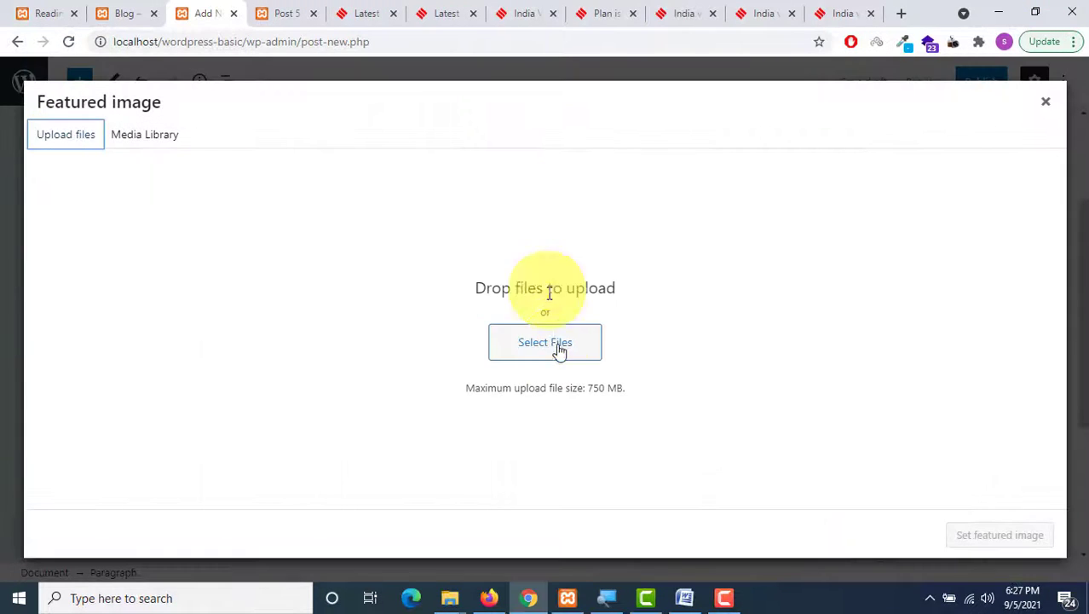
{"action": "left_click", "coordinate": [561, 352]}
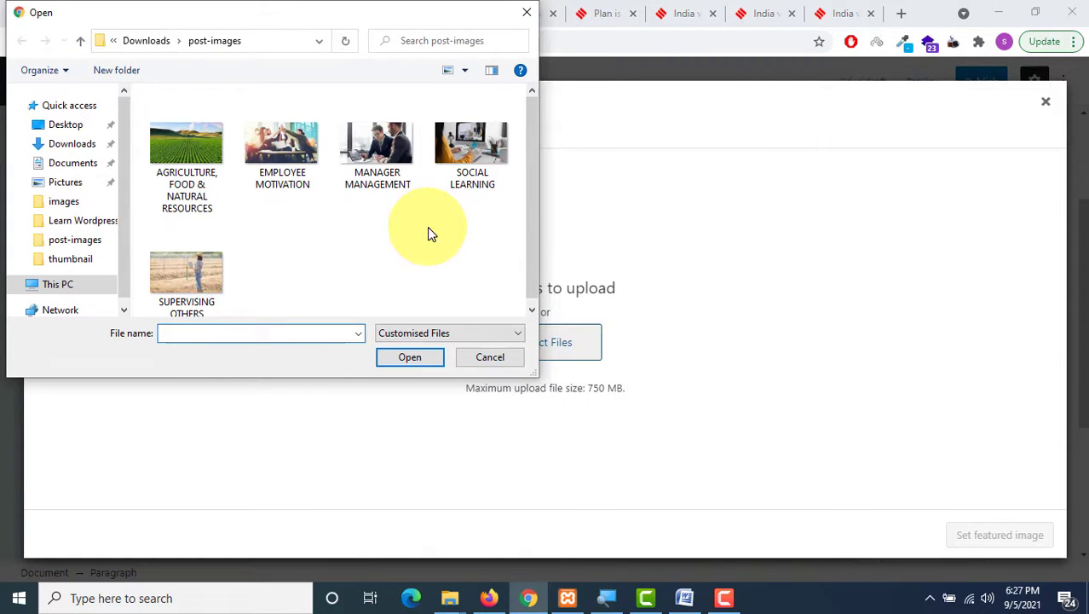
{"action": "left_click", "coordinate": [73, 145]}
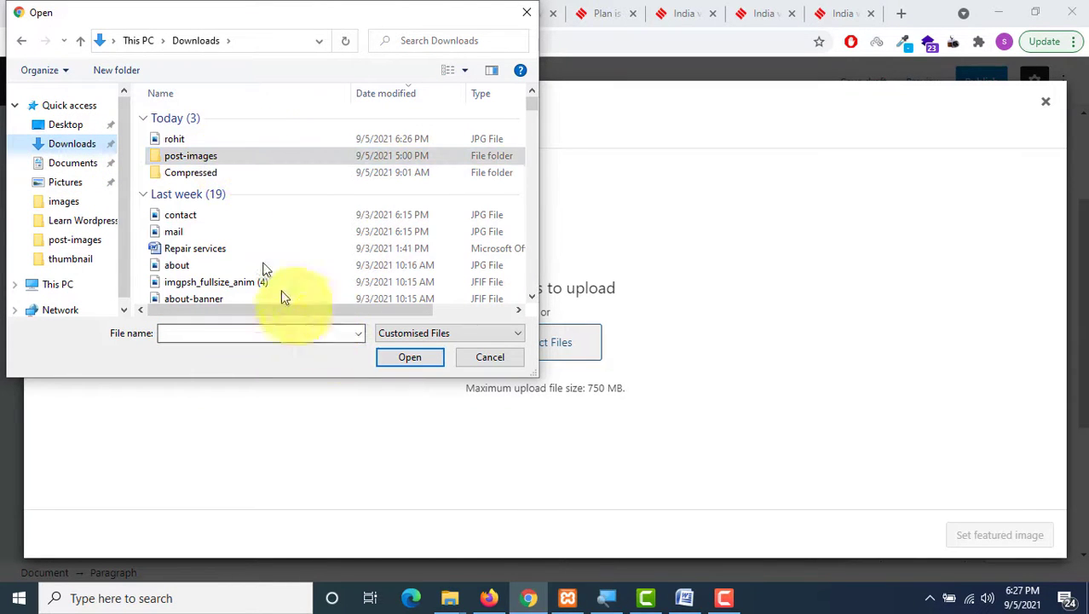
{"action": "left_click", "coordinate": [203, 141]}
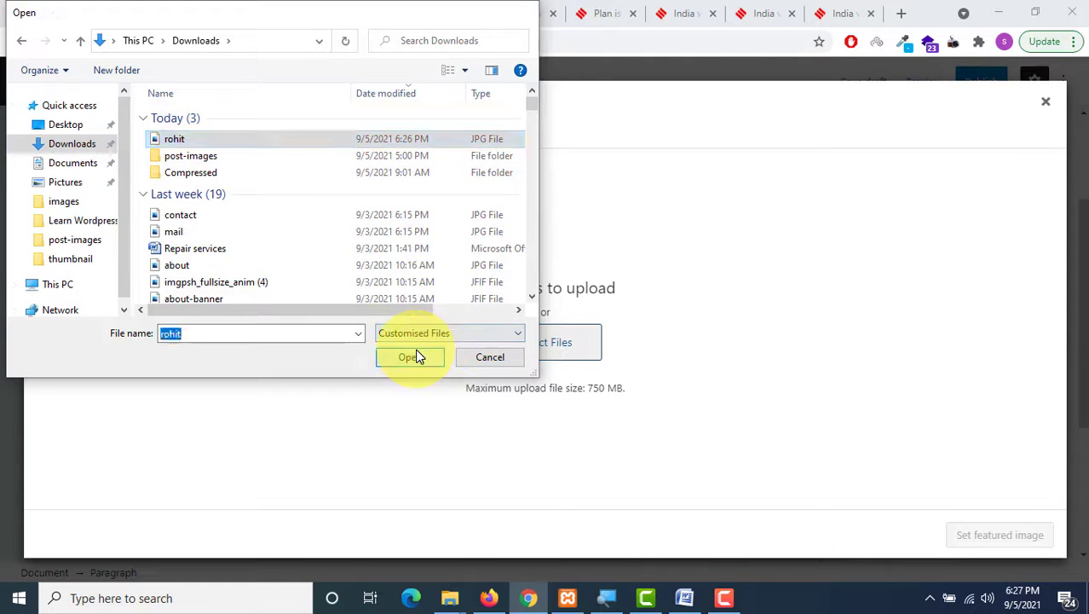
{"action": "left_click", "coordinate": [416, 356]}
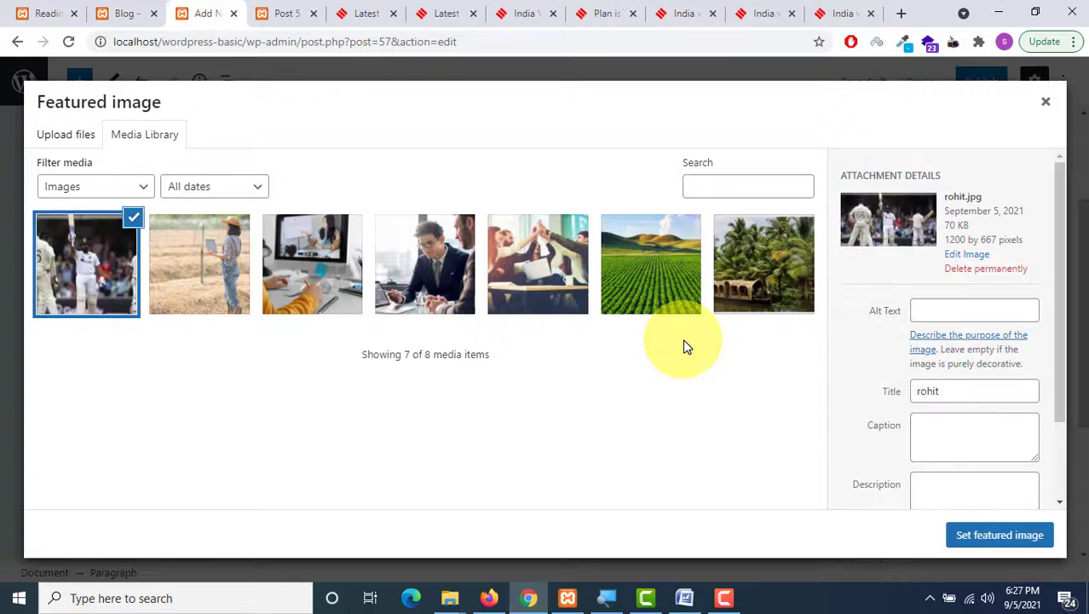
{"action": "left_click", "coordinate": [999, 536]}
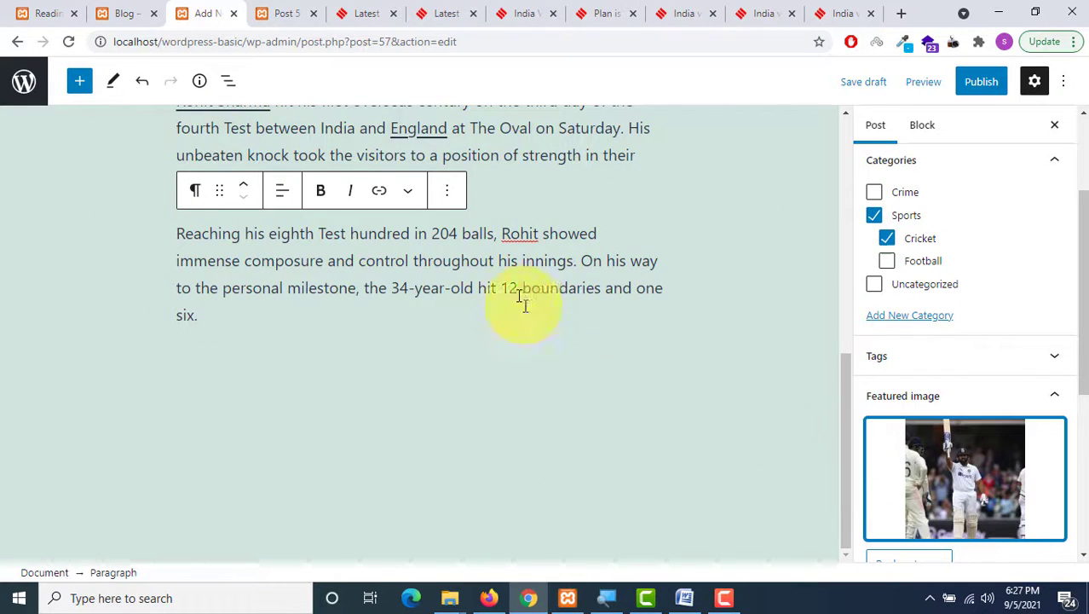
Step: Publish the Test century post and return to the list of all posts
{"action": "scroll", "coordinate": [520, 298], "scroll_direction": "up", "scroll_amount": 5}
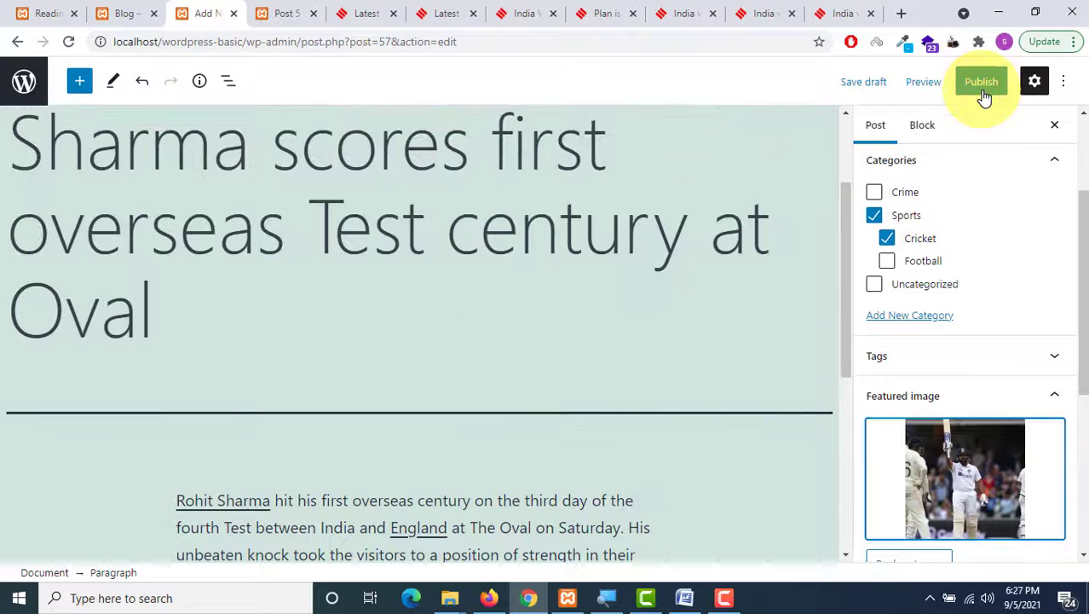
{"action": "left_click", "coordinate": [982, 85]}
{"action": "left_click", "coordinate": [930, 89]}
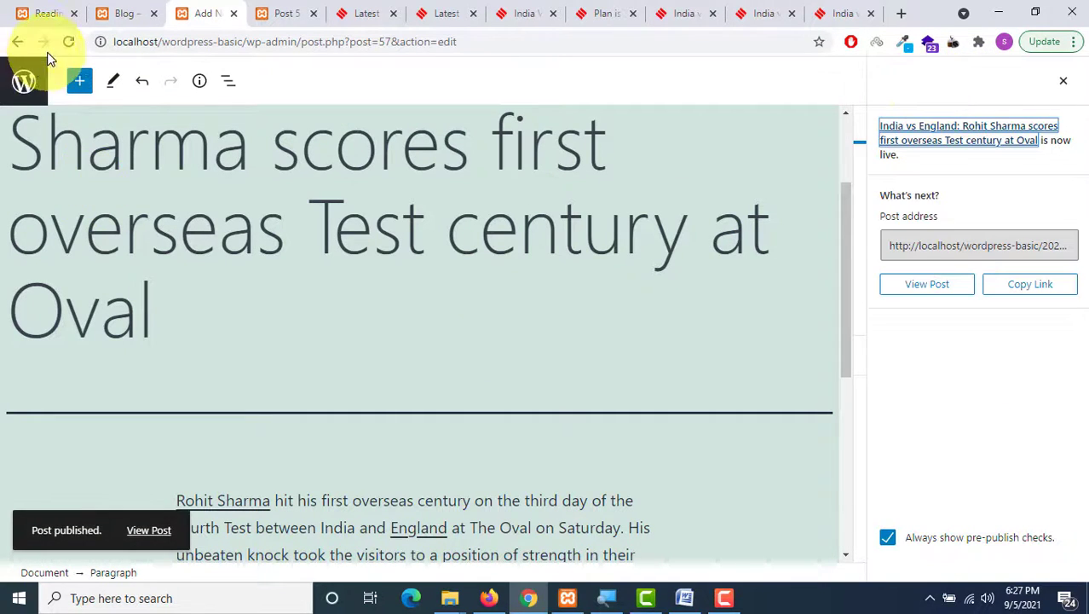
{"action": "left_click", "coordinate": [23, 86]}
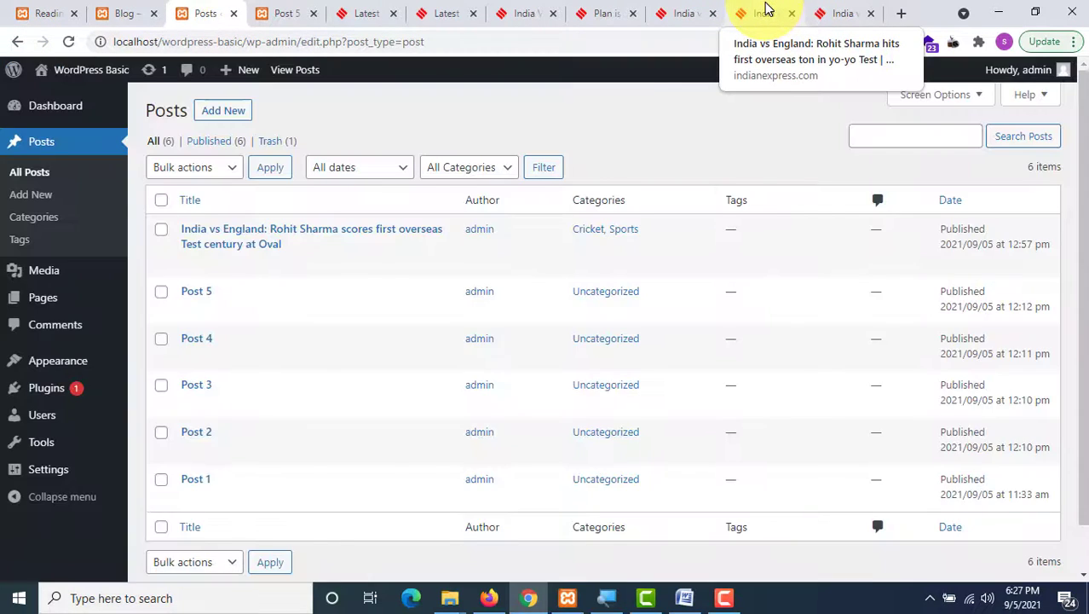
Step: Find another cricket story in the India vs England news listing and open "India vs England: Ollie Pope reasserts class in rescue act"
{"action": "left_click", "coordinate": [766, 10]}
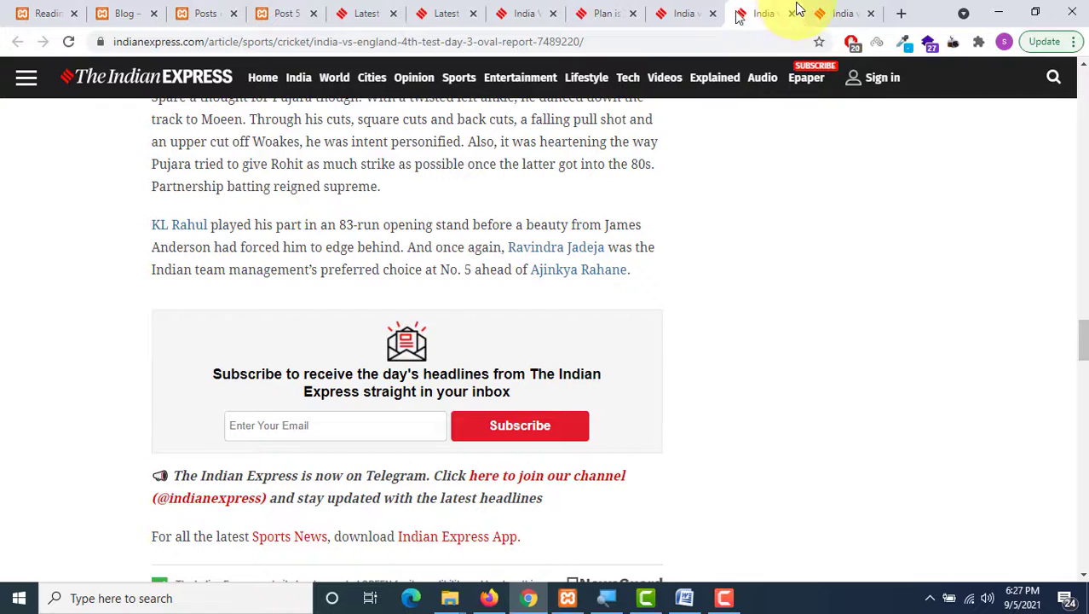
{"action": "left_click", "coordinate": [689, 12]}
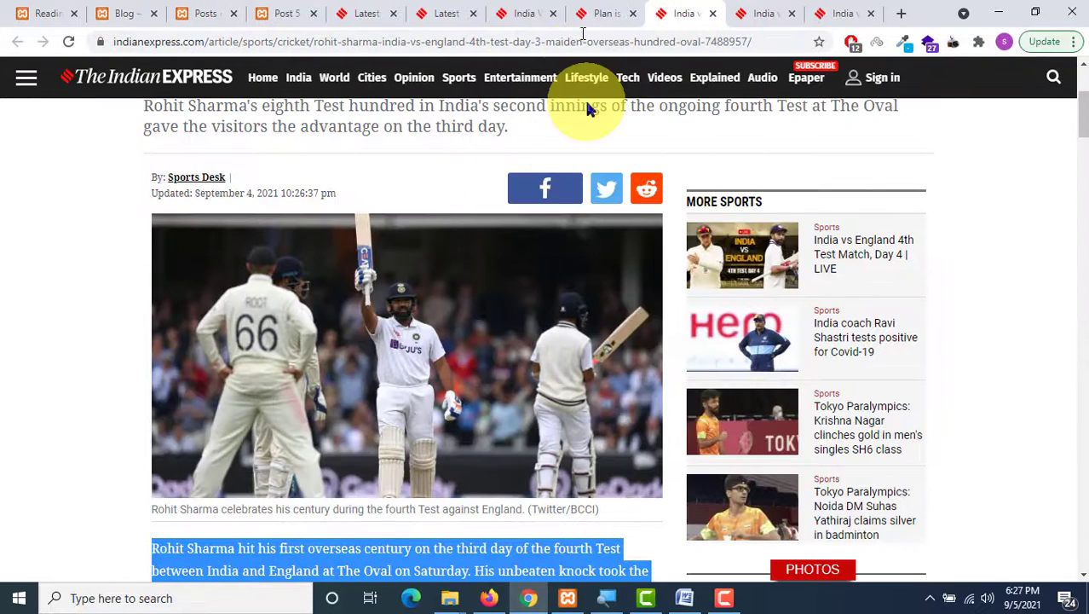
{"action": "left_click", "coordinate": [590, 7]}
{"action": "scroll", "coordinate": [544, 317], "scroll_direction": "up", "scroll_amount": 3}
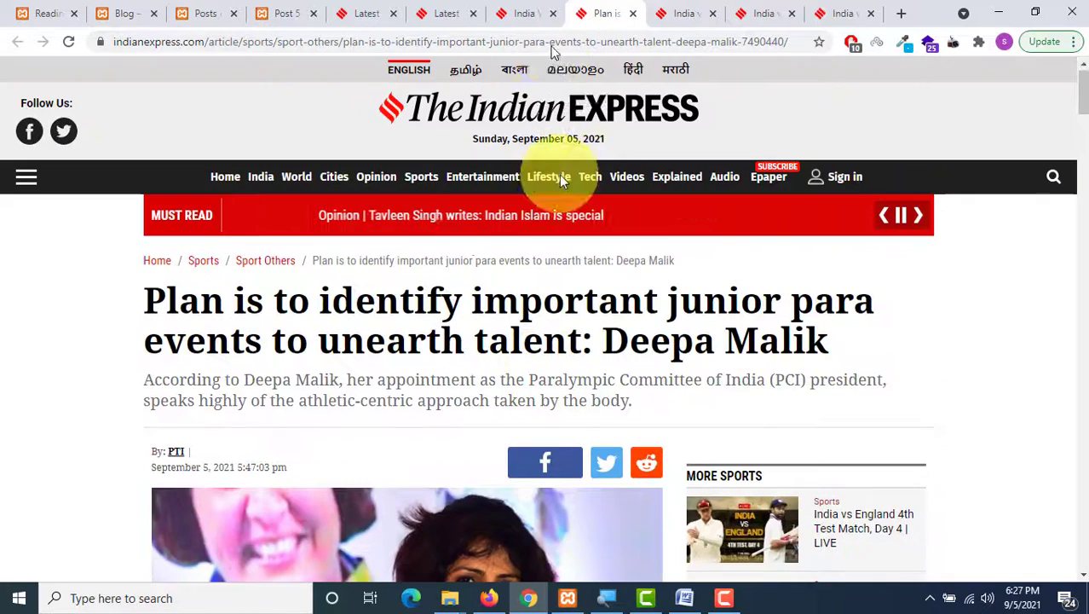
{"action": "left_click", "coordinate": [528, 10]}
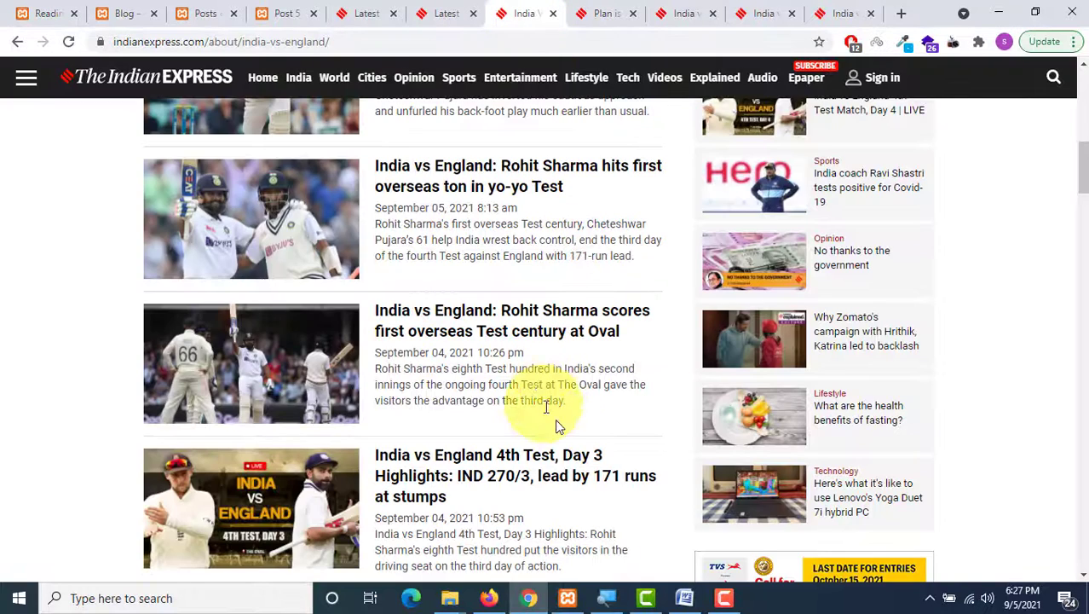
{"action": "scroll", "coordinate": [514, 220], "scroll_direction": "down", "scroll_amount": 2}
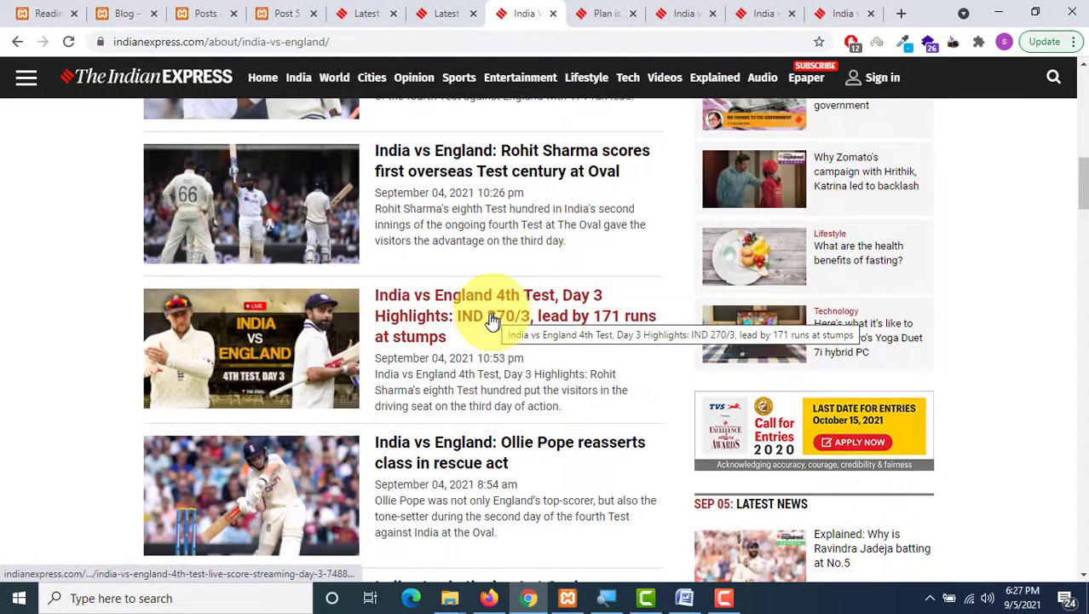
{"action": "left_click", "coordinate": [471, 469]}
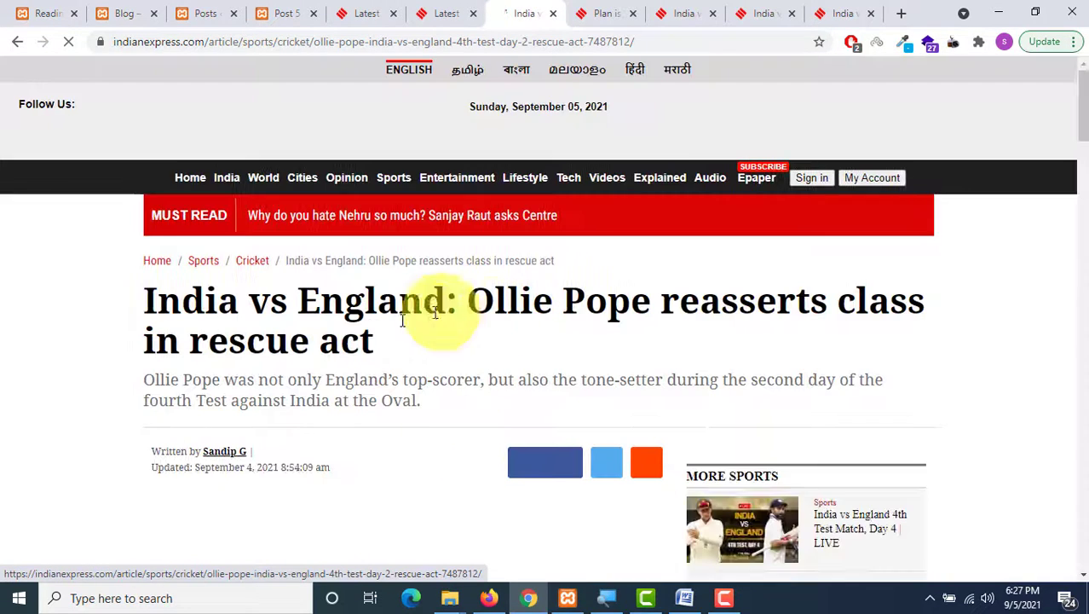
Step: Create a new post titled with the article's copied headline, "India vs England: Ollie Pope reasserts class in rescue act"
{"action": "left_click_drag", "start_coordinate": [395, 341], "coordinate": [151, 304]}
{"action": "key", "text": "ctrl+c"}
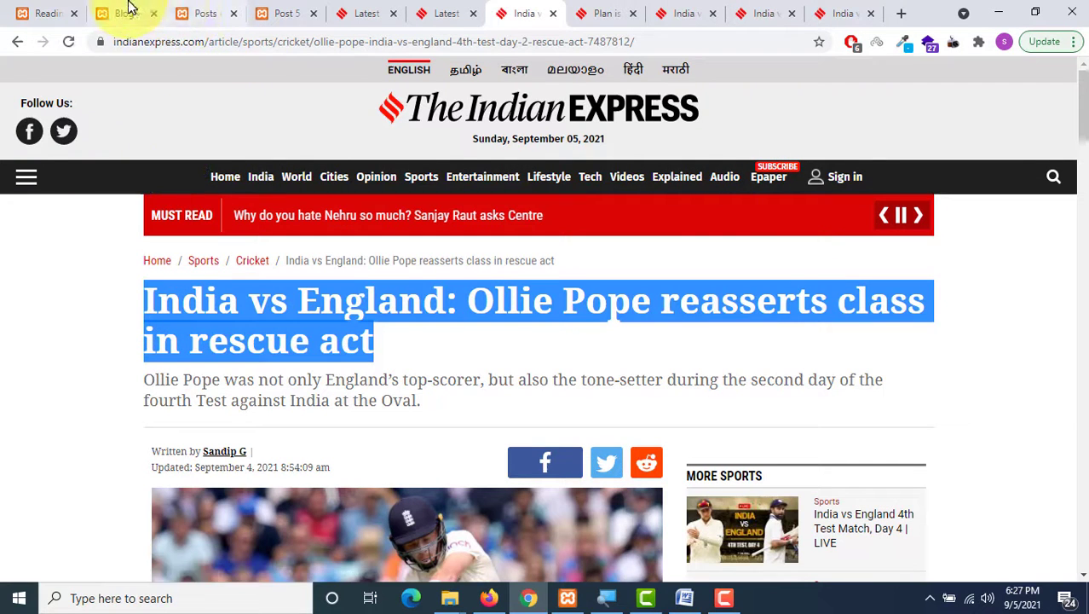
{"action": "left_click", "coordinate": [206, 13]}
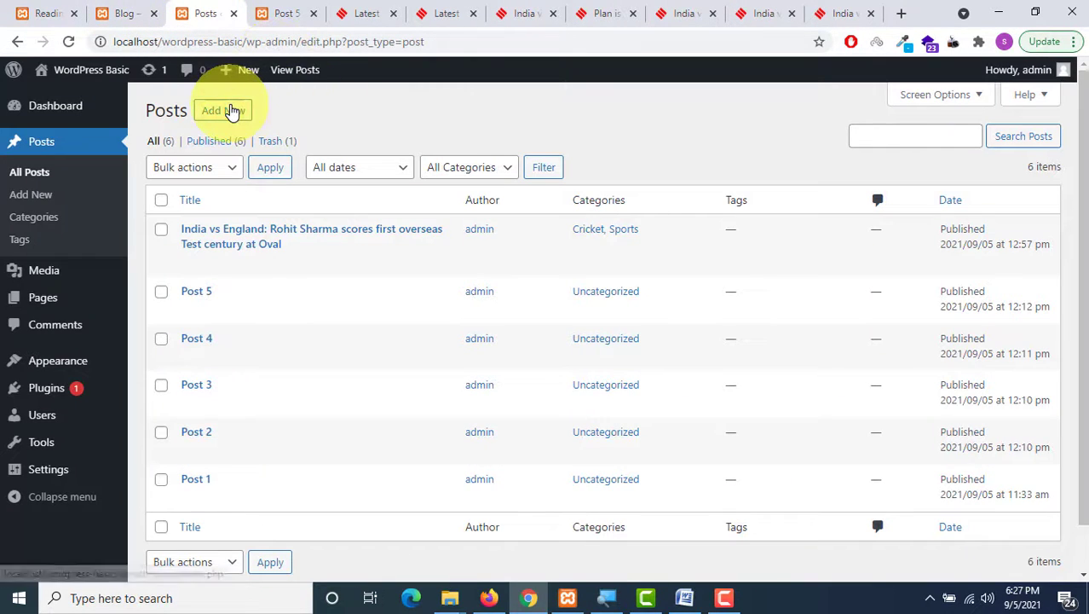
{"action": "left_click", "coordinate": [224, 111]}
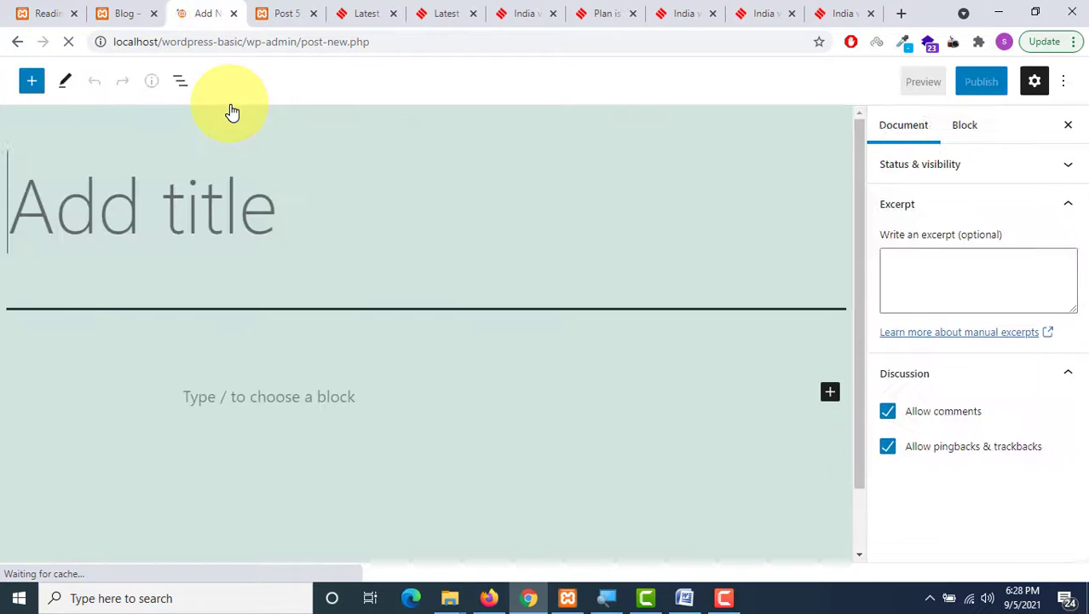
{"action": "key", "text": "ctrl+v"}
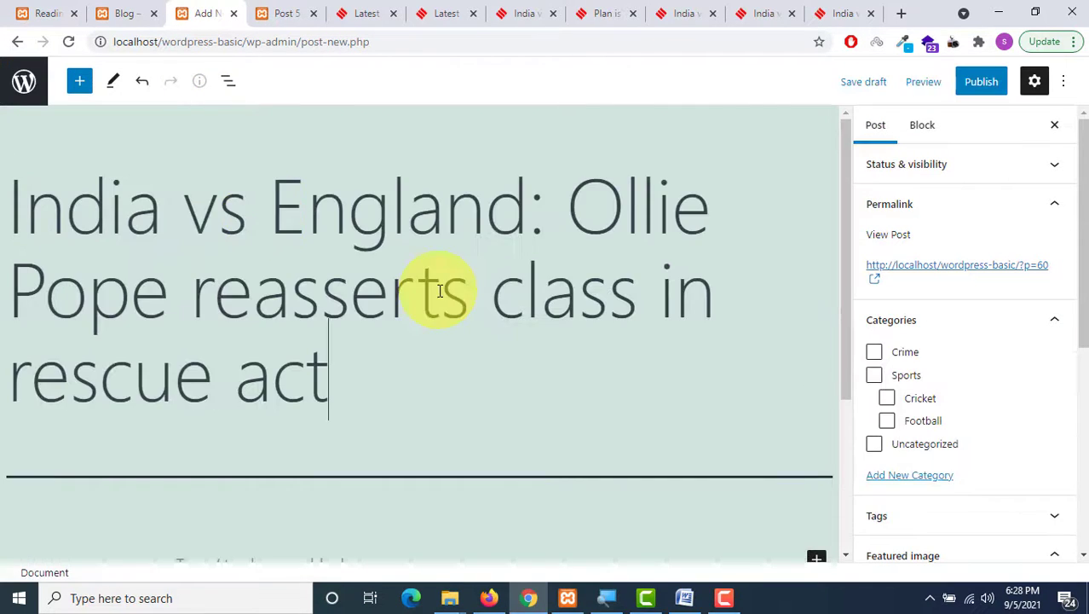
Step: Close the junior para events and Test century article pages, and return to the Ollie Pope article's opening body paragraphs
{"action": "scroll", "coordinate": [440, 290], "scroll_direction": "down", "scroll_amount": 3}
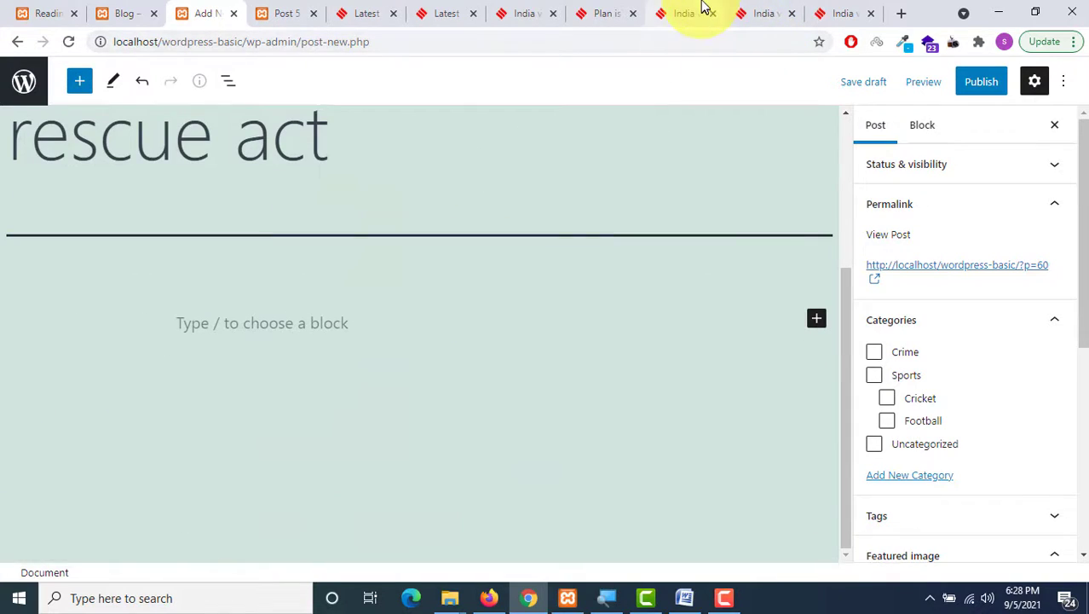
{"action": "left_click", "coordinate": [704, 8]}
{"action": "scroll", "coordinate": [560, 202], "scroll_direction": "down", "scroll_amount": 5}
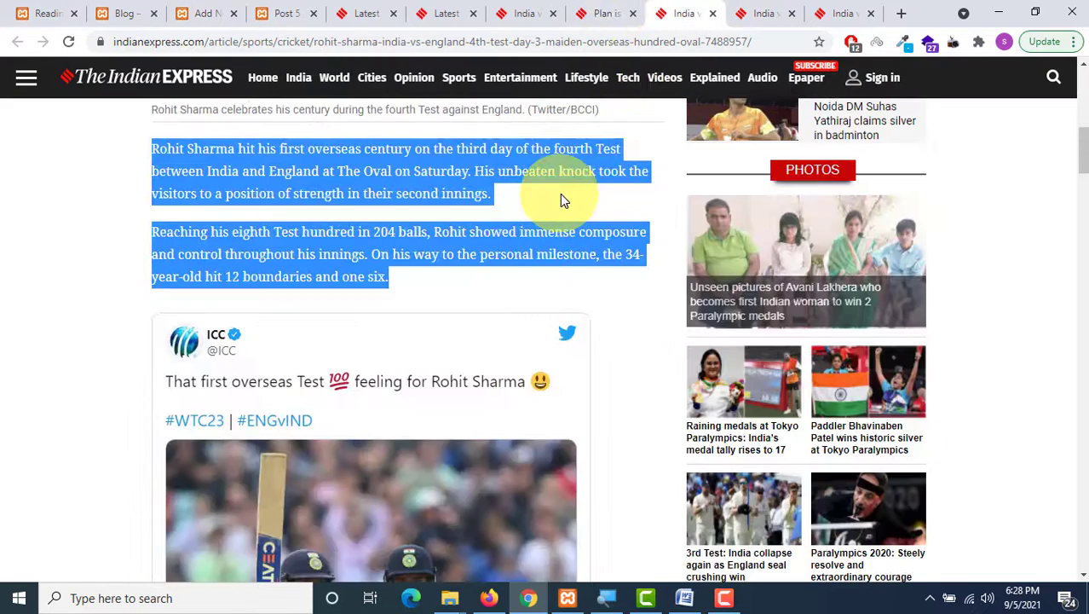
{"action": "left_click", "coordinate": [622, 8]}
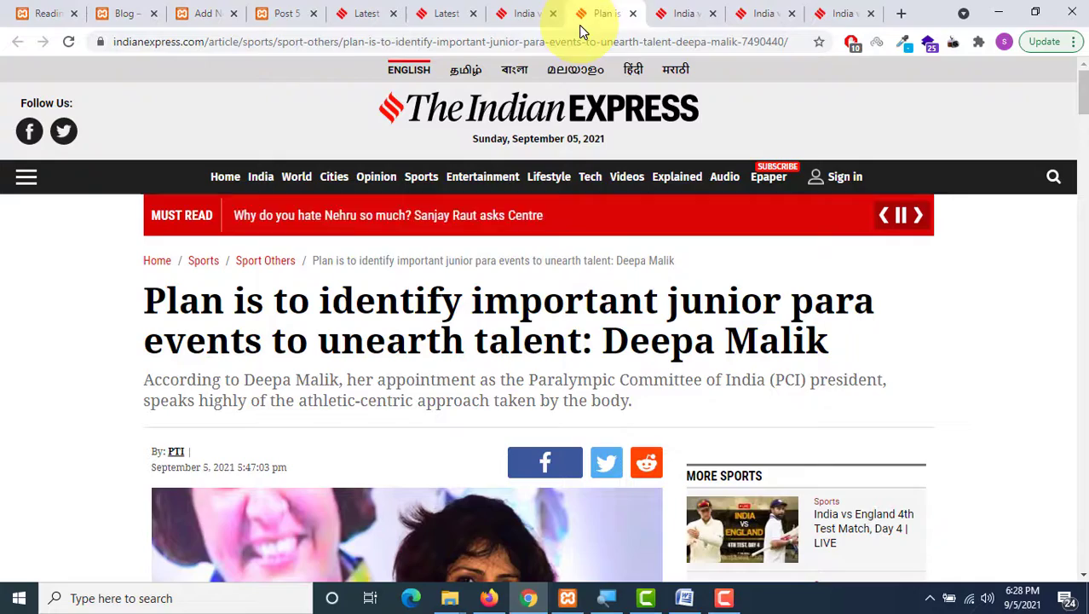
{"action": "left_click", "coordinate": [633, 14]}
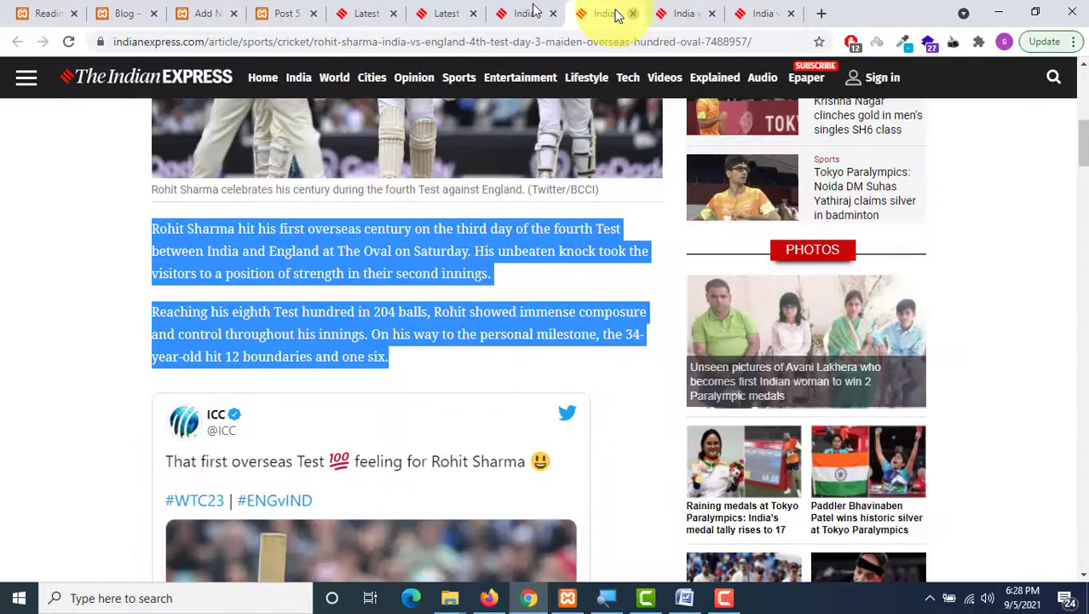
{"action": "left_click", "coordinate": [632, 13]}
{"action": "left_click", "coordinate": [533, 12]}
{"action": "scroll", "coordinate": [587, 222], "scroll_direction": "down", "scroll_amount": 9}
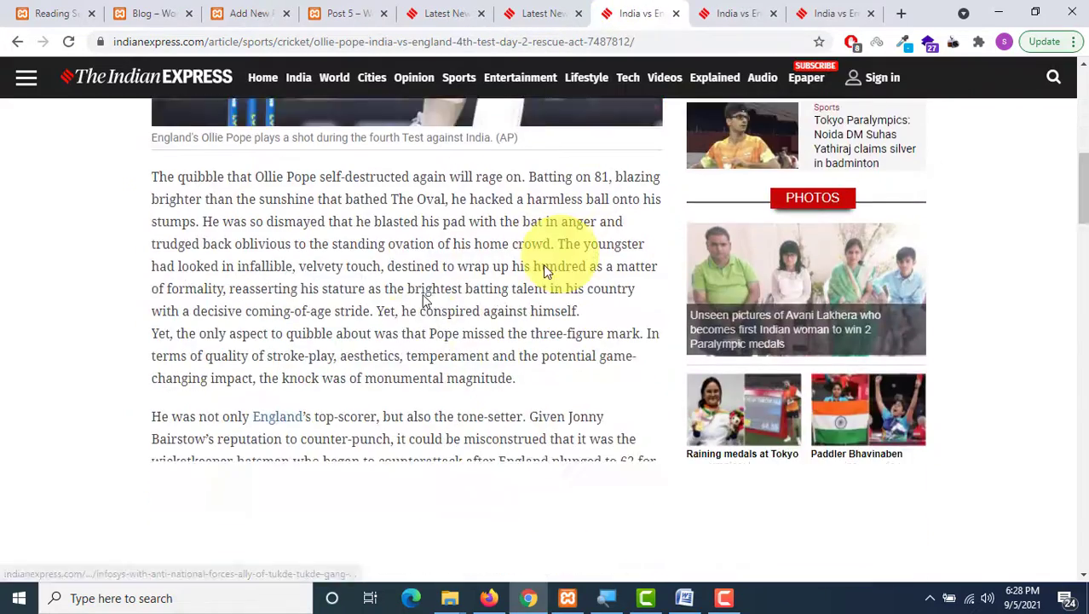
Step: Copy the Ollie Pope article's opening body paragraphs, through "as much silk as muscle", into the new post's body
{"action": "scroll", "coordinate": [543, 269], "scroll_direction": "down", "scroll_amount": 1}
{"action": "left_click_drag", "start_coordinate": [154, 152], "coordinate": [401, 544]}
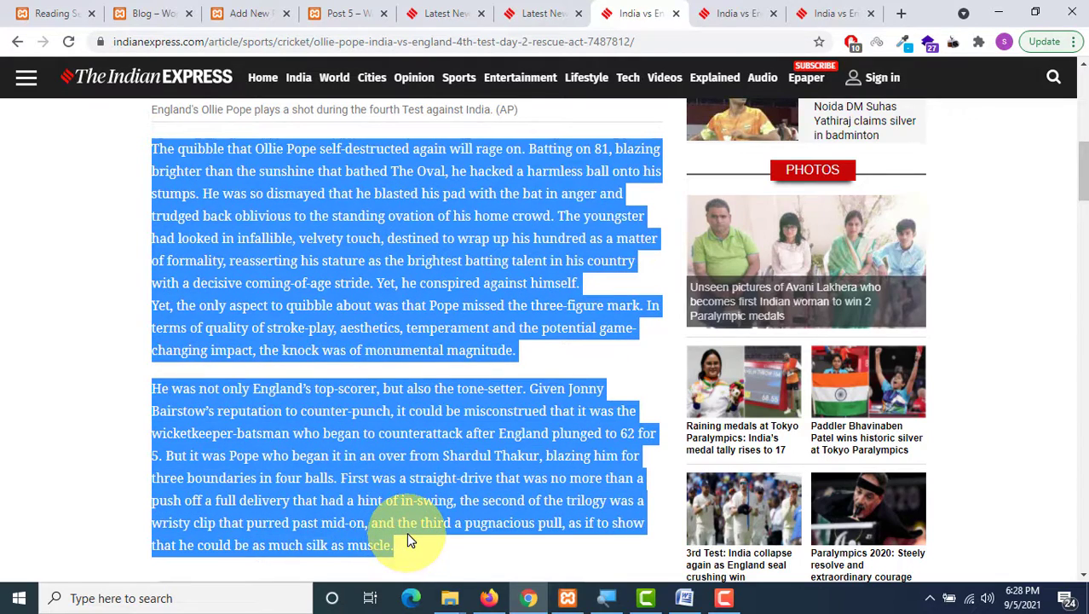
{"action": "left_click", "coordinate": [140, 11]}
{"action": "left_click", "coordinate": [254, 19]}
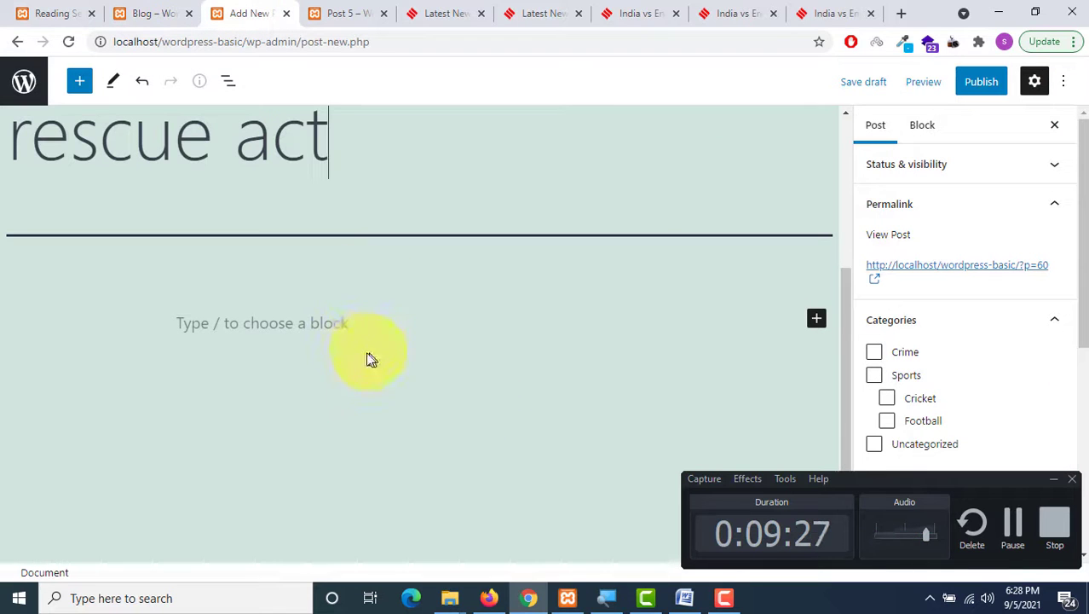
{"action": "left_click", "coordinate": [339, 316]}
{"action": "key", "text": "ctrl+v"}
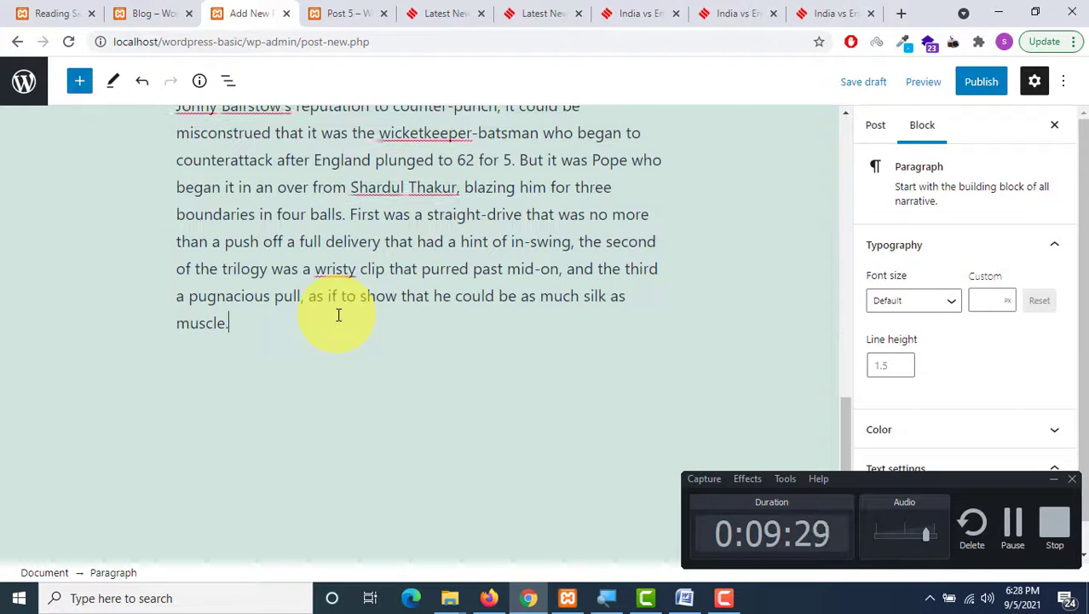
Step: Assign the Ollie Pope post to the Sports and Cricket categories
{"action": "left_click", "coordinate": [875, 128]}
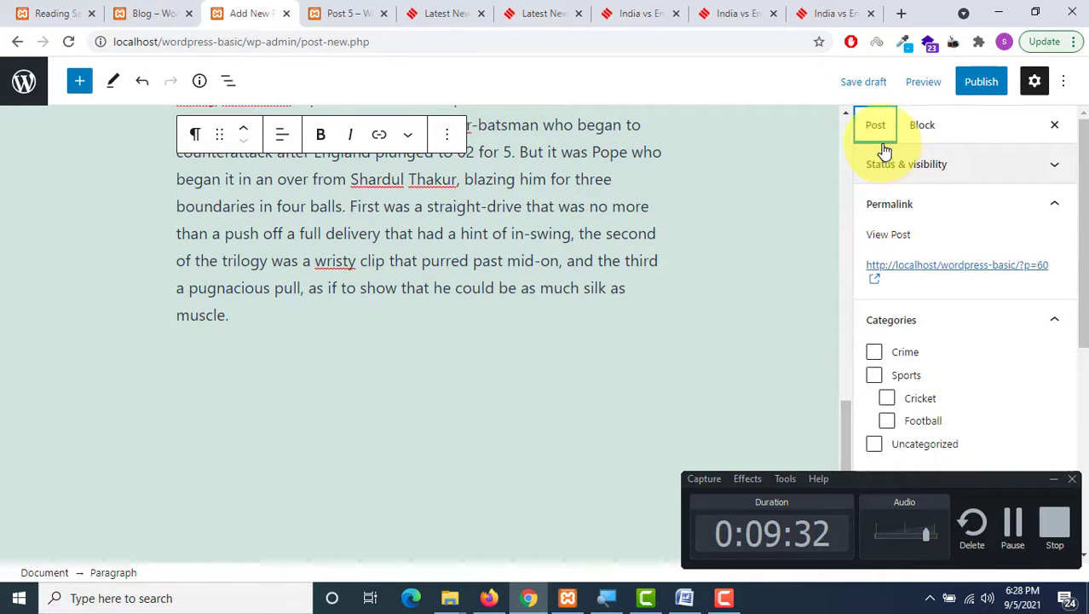
{"action": "left_click", "coordinate": [1054, 481]}
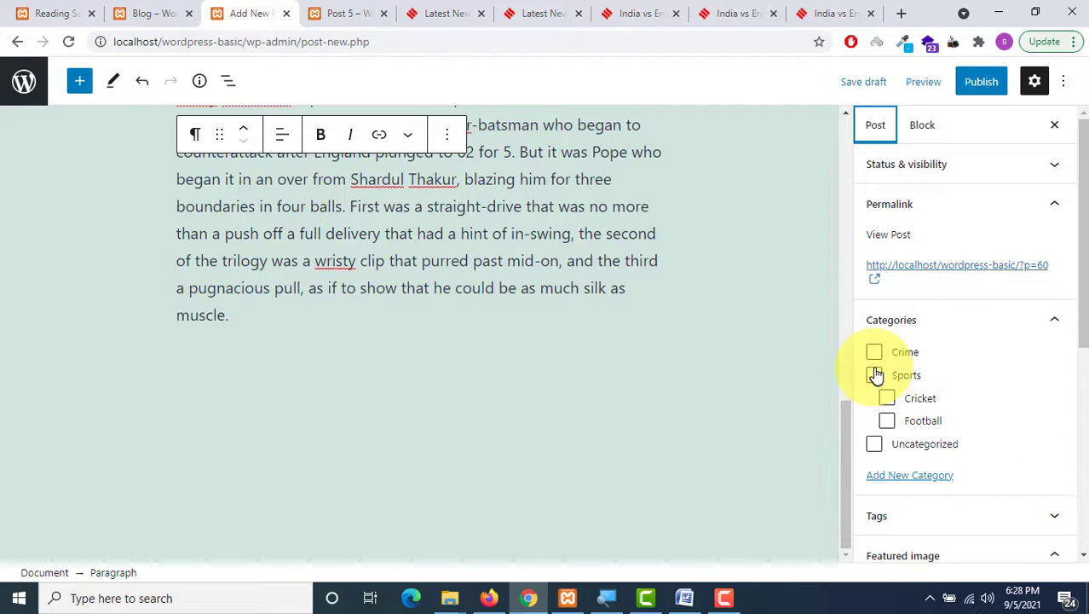
{"action": "left_click", "coordinate": [875, 376]}
{"action": "left_click", "coordinate": [886, 398]}
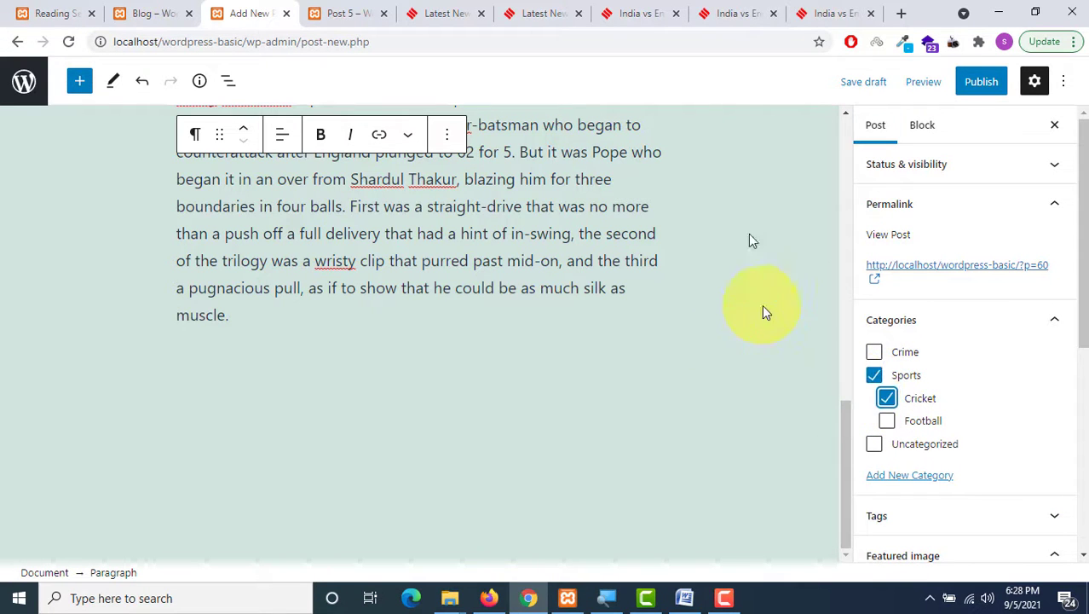
Step: Save the Ollie Pope article's main photo to the Downloads folder as a JPEG named "england", and close the image viewer
{"action": "left_click", "coordinate": [623, 18]}
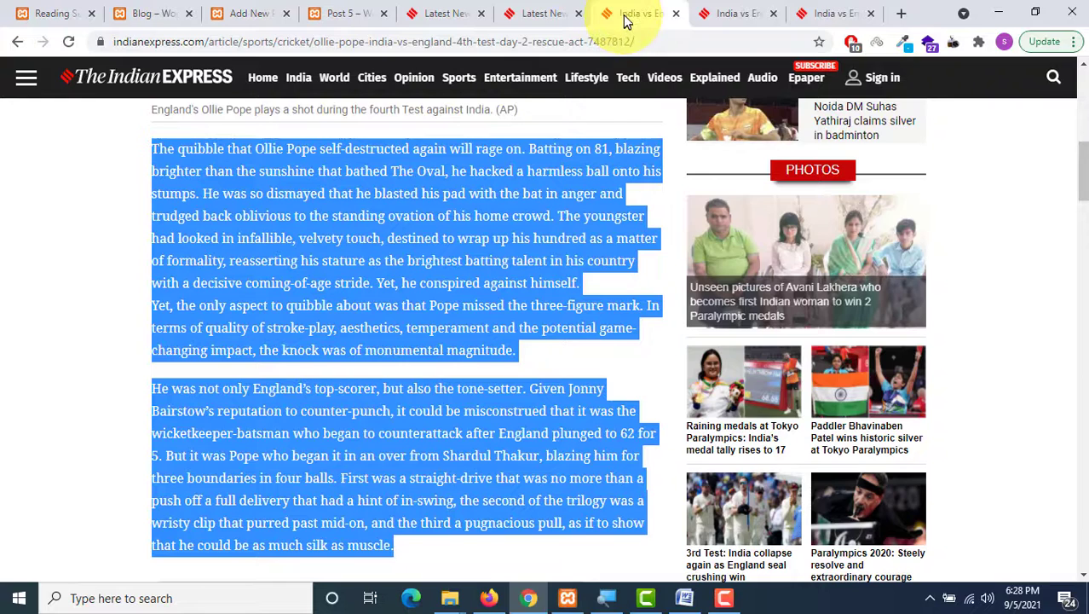
{"action": "scroll", "coordinate": [581, 214], "scroll_direction": "up", "scroll_amount": 10}
{"action": "scroll", "coordinate": [581, 214], "scroll_direction": "down", "scroll_amount": 2}
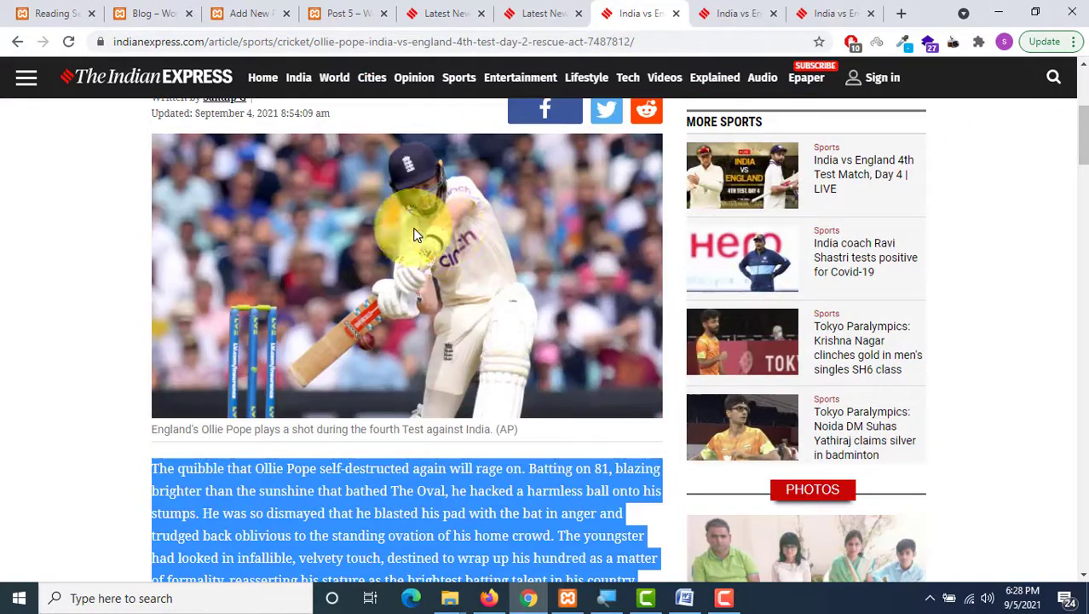
{"action": "right_click", "coordinate": [415, 230]}
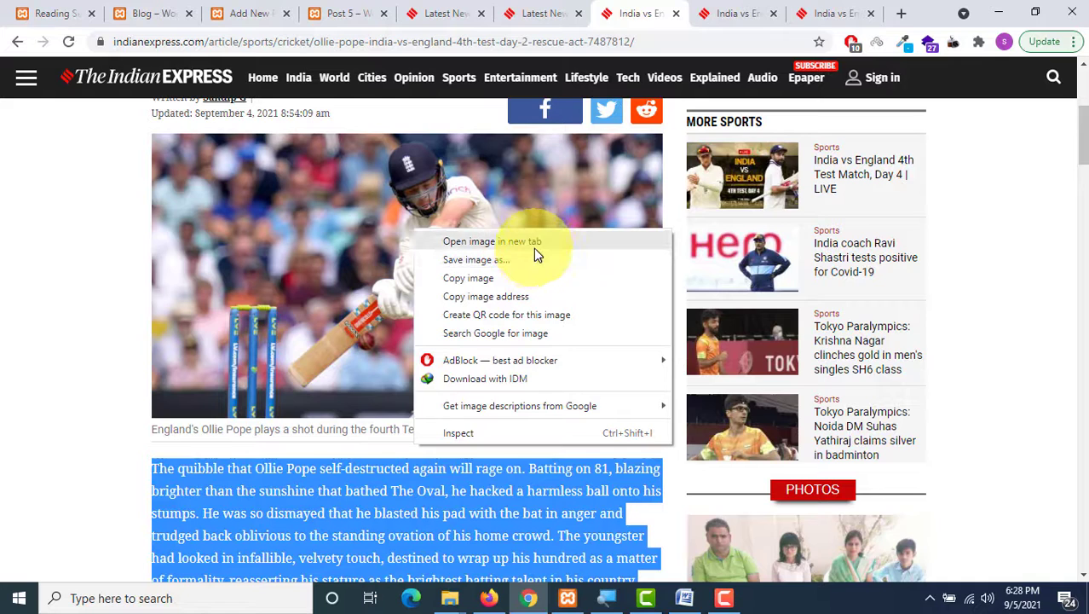
{"action": "left_click", "coordinate": [492, 263]}
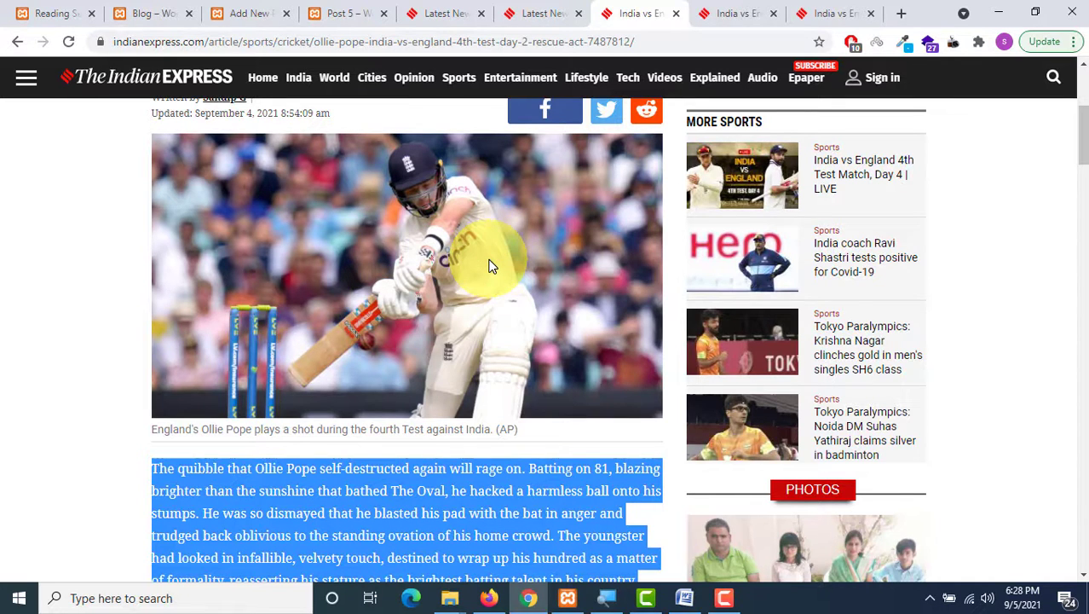
{"action": "type", "text": "ing"}
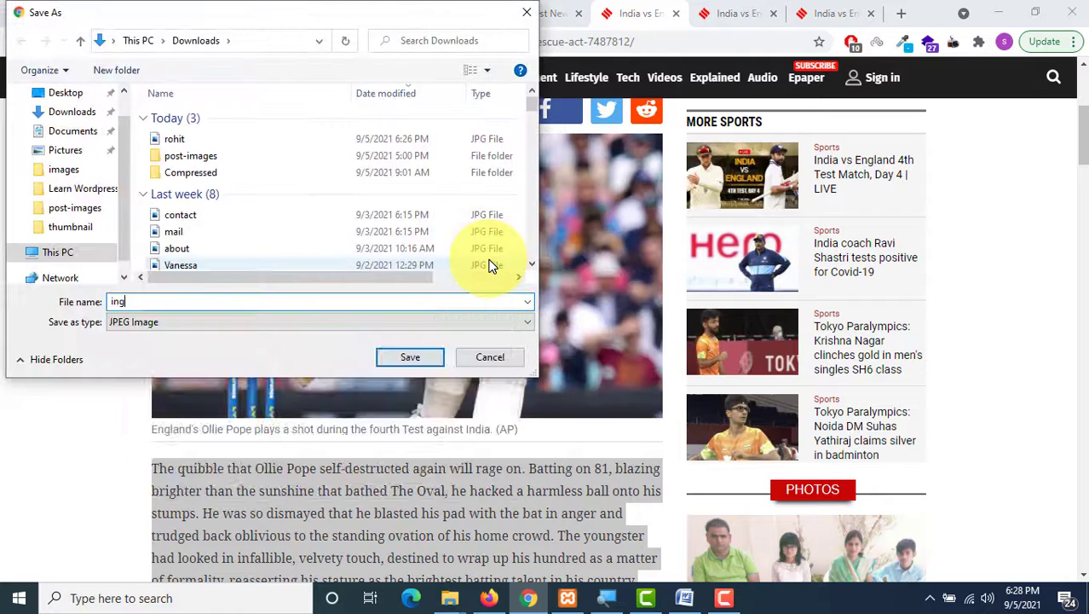
{"action": "key", "text": "BackSpace"}
{"action": "key", "text": "BackSpace"}
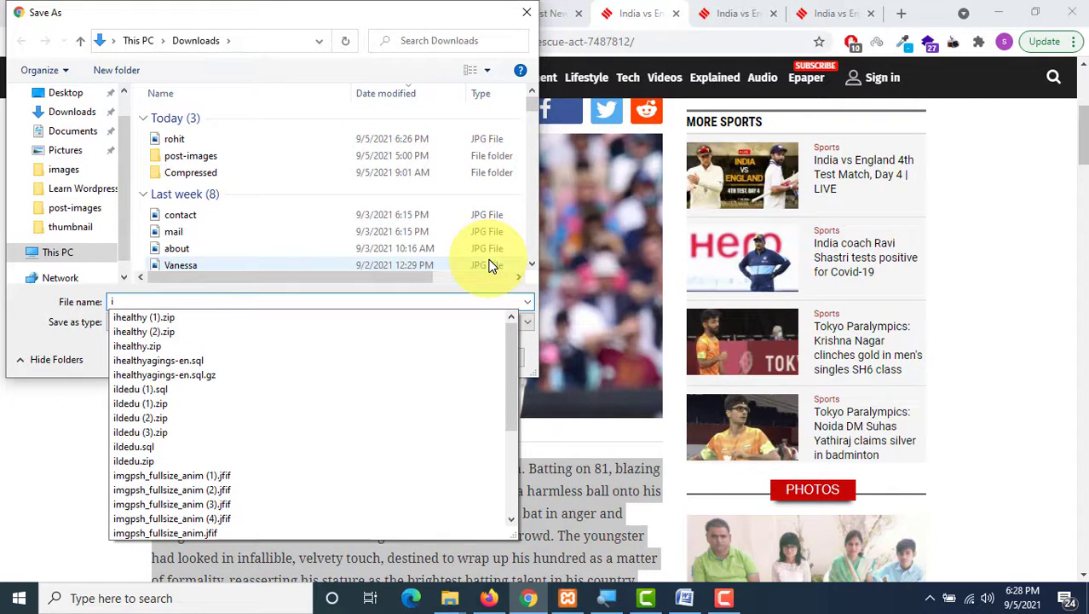
{"action": "key", "text": "BackSpace"}
{"action": "type", "text": "eng"}
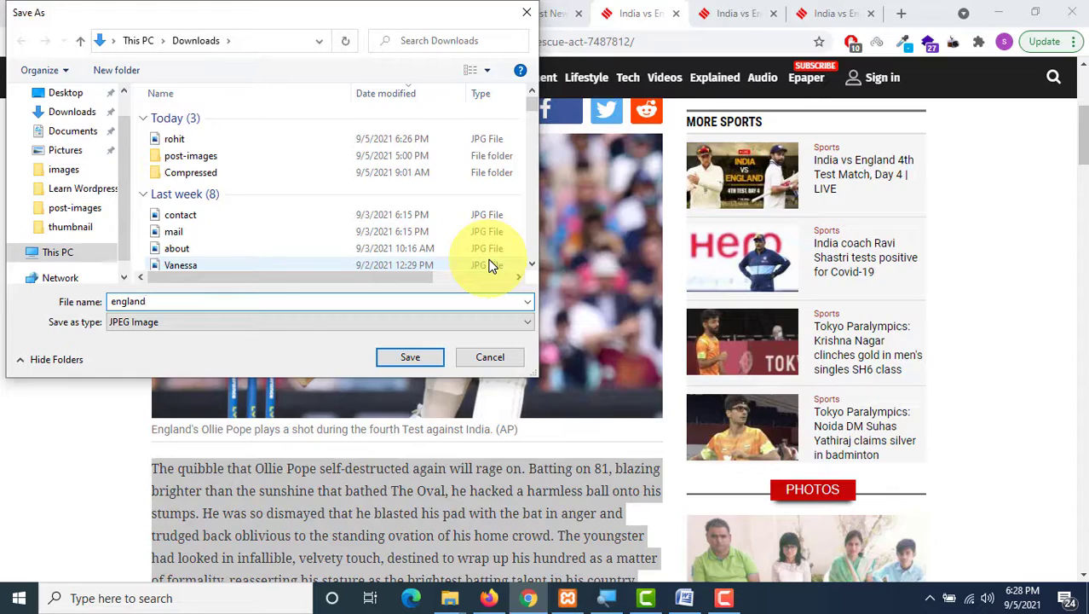
{"action": "type", "text": "land"}
{"action": "key", "text": "Return"}
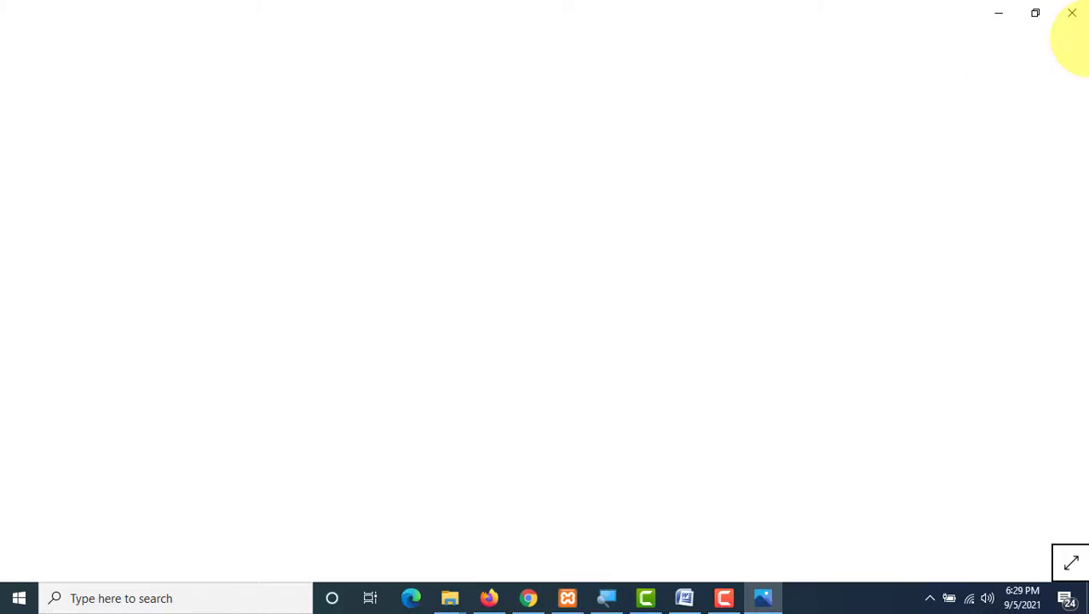
{"action": "left_click", "coordinate": [1072, 12]}
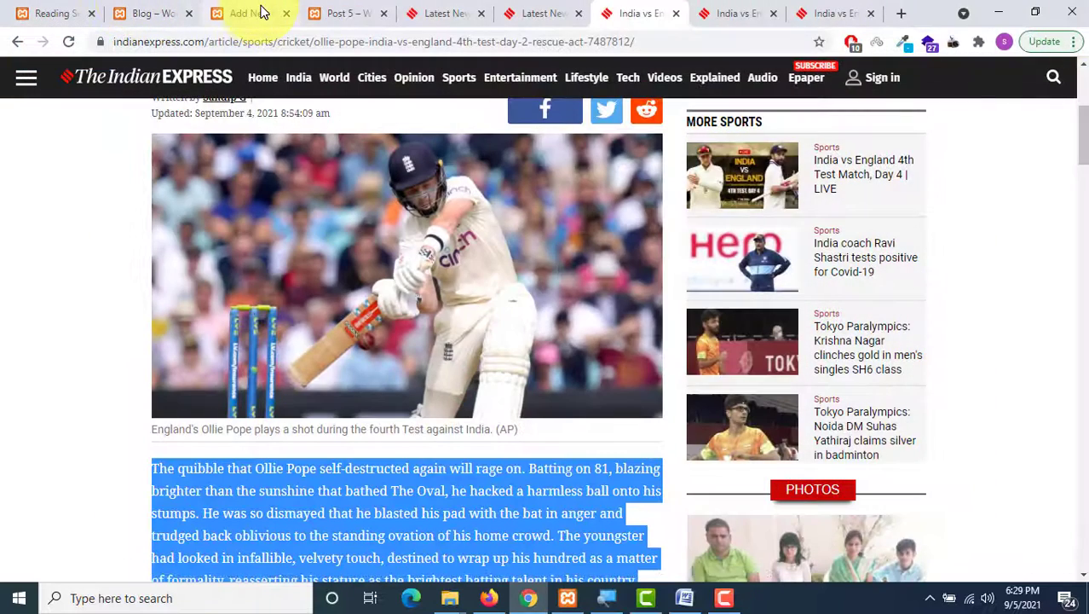
Step: Upload england.jpg from the Downloads folder and set it as the post's featured image
{"action": "left_click", "coordinate": [255, 13]}
{"action": "scroll", "coordinate": [895, 461], "scroll_direction": "down", "scroll_amount": 3}
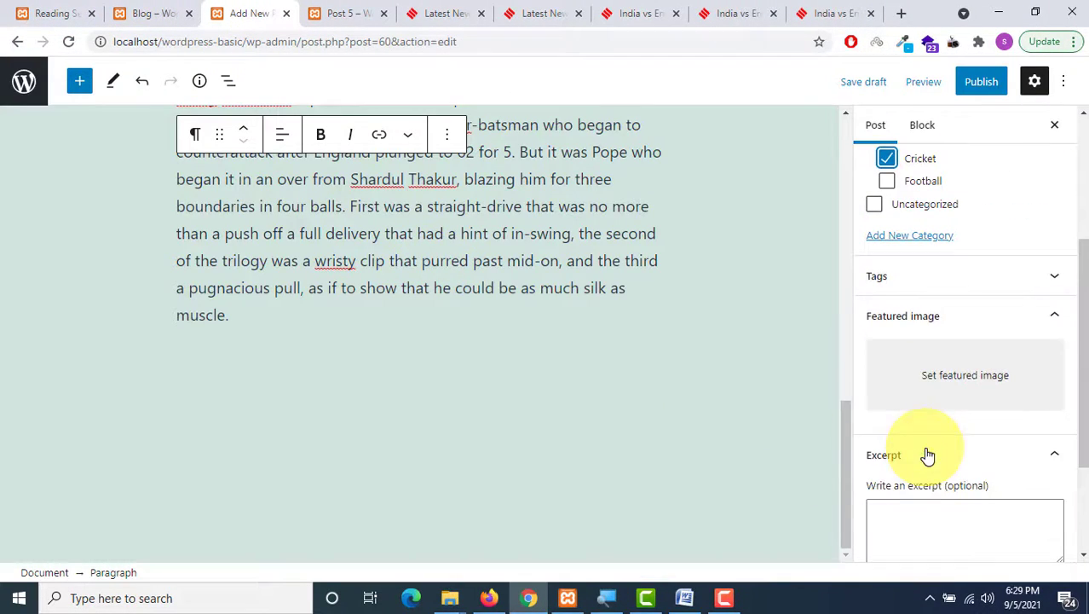
{"action": "left_click", "coordinate": [937, 381]}
{"action": "left_click", "coordinate": [162, 157]}
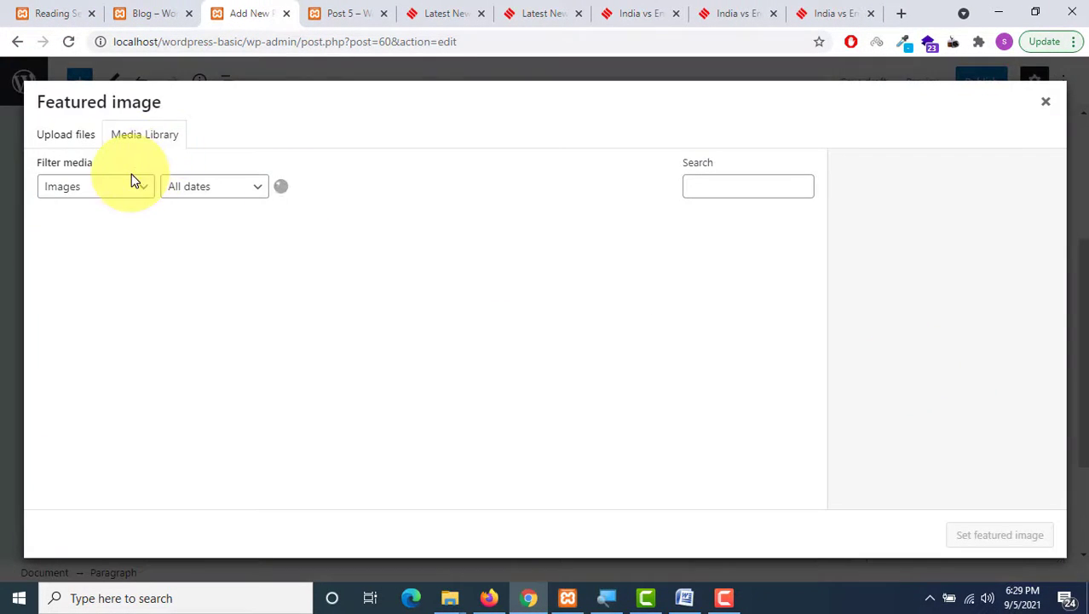
{"action": "left_click", "coordinate": [69, 137]}
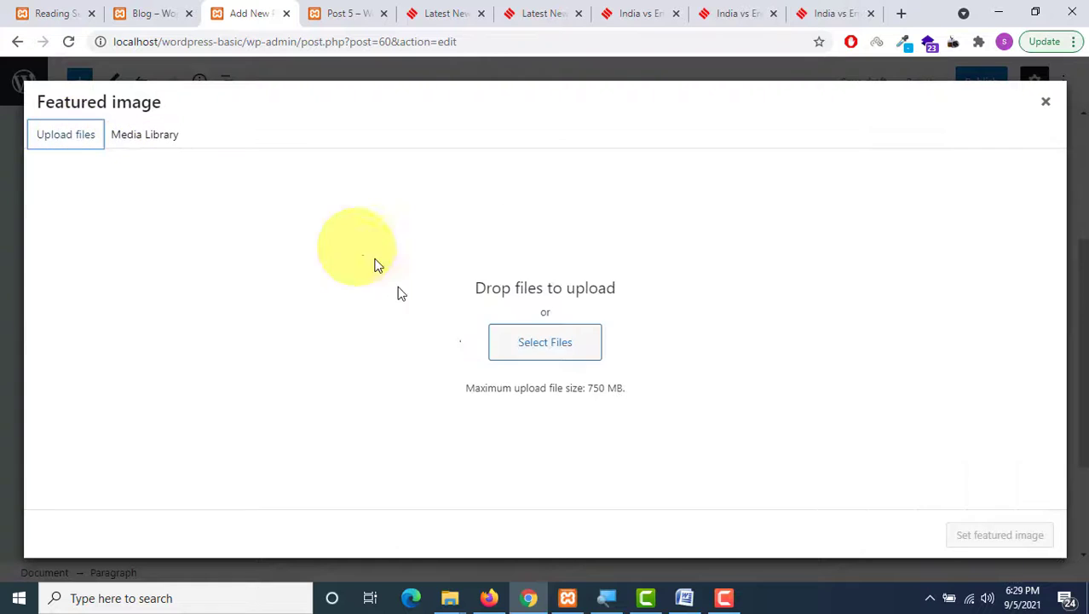
{"action": "left_click", "coordinate": [514, 345]}
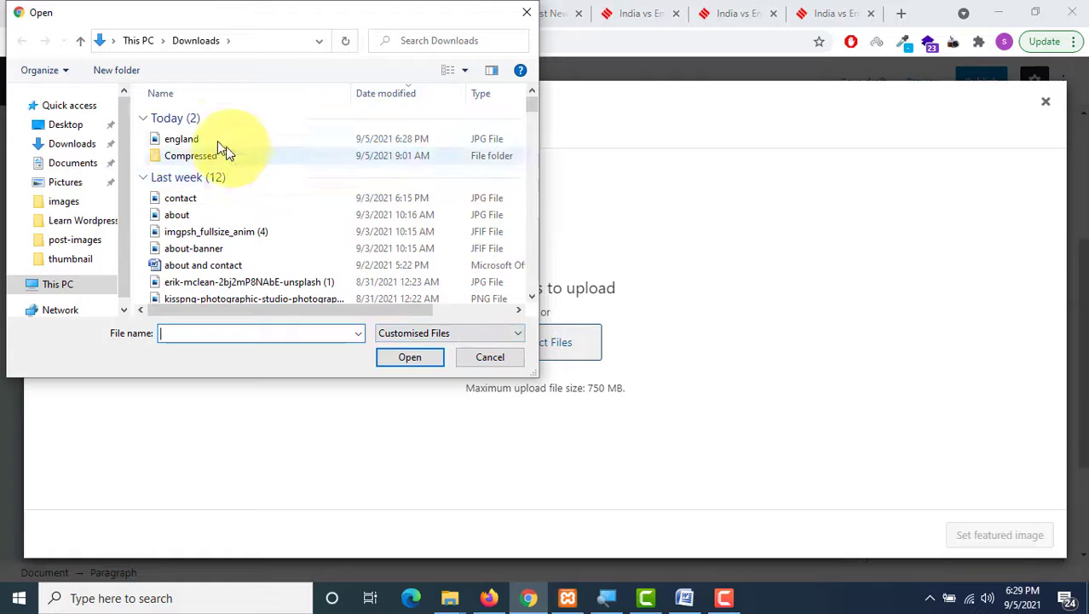
{"action": "left_click", "coordinate": [217, 141]}
{"action": "left_click", "coordinate": [418, 358]}
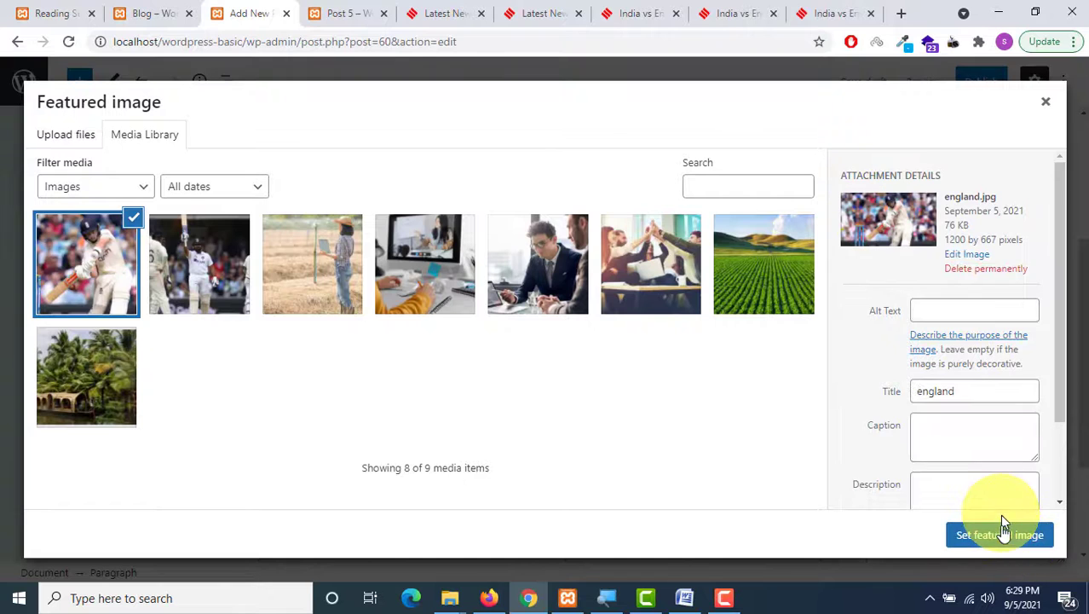
{"action": "left_click", "coordinate": [999, 535]}
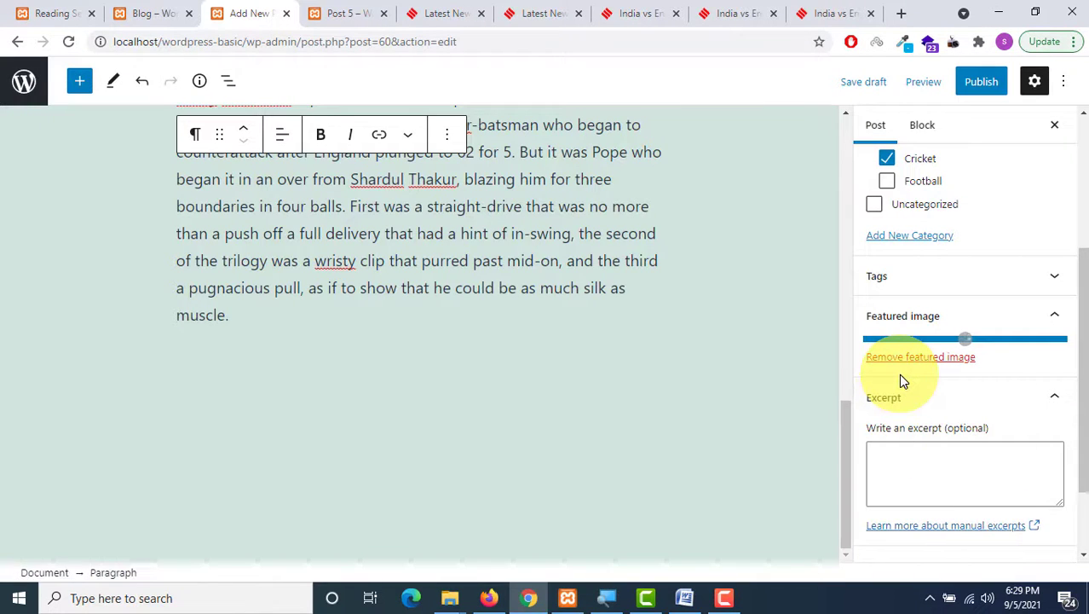
Step: Add a new category named "Sprots News" from within the post, with no parent category
{"action": "scroll", "coordinate": [899, 379], "scroll_direction": "up", "scroll_amount": 2}
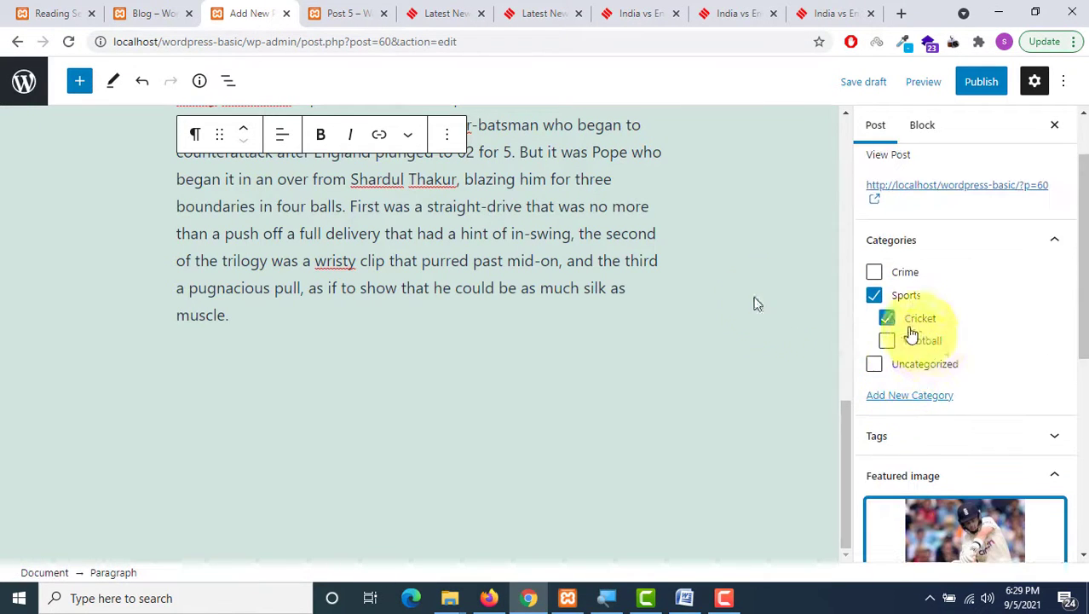
{"action": "left_click", "coordinate": [911, 395]}
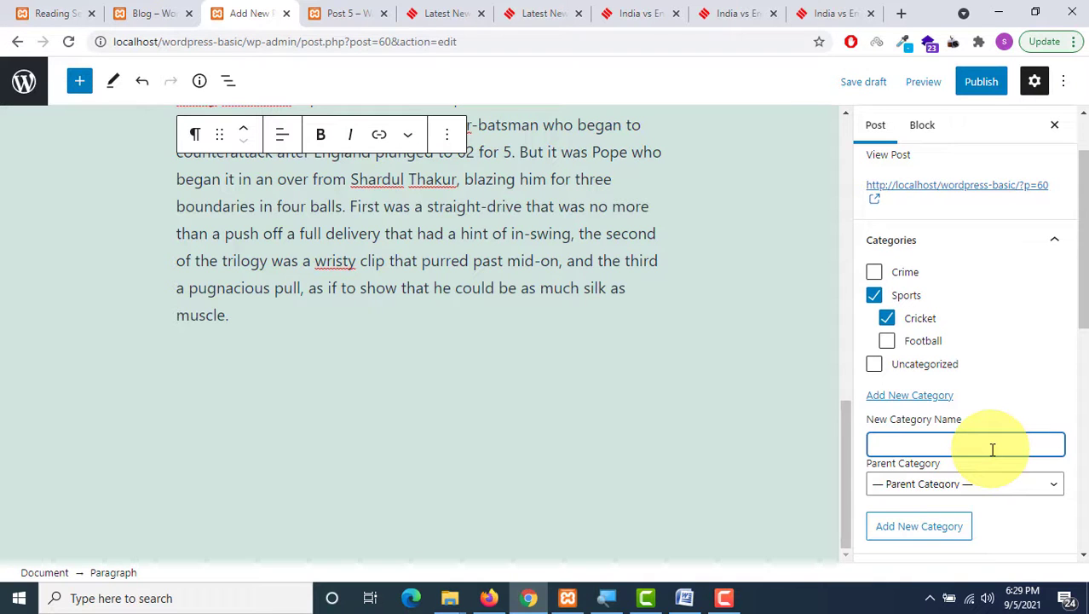
{"action": "scroll", "coordinate": [592, 350], "scroll_direction": "up", "scroll_amount": 3}
{"action": "scroll", "coordinate": [591, 350], "scroll_direction": "up", "scroll_amount": 6}
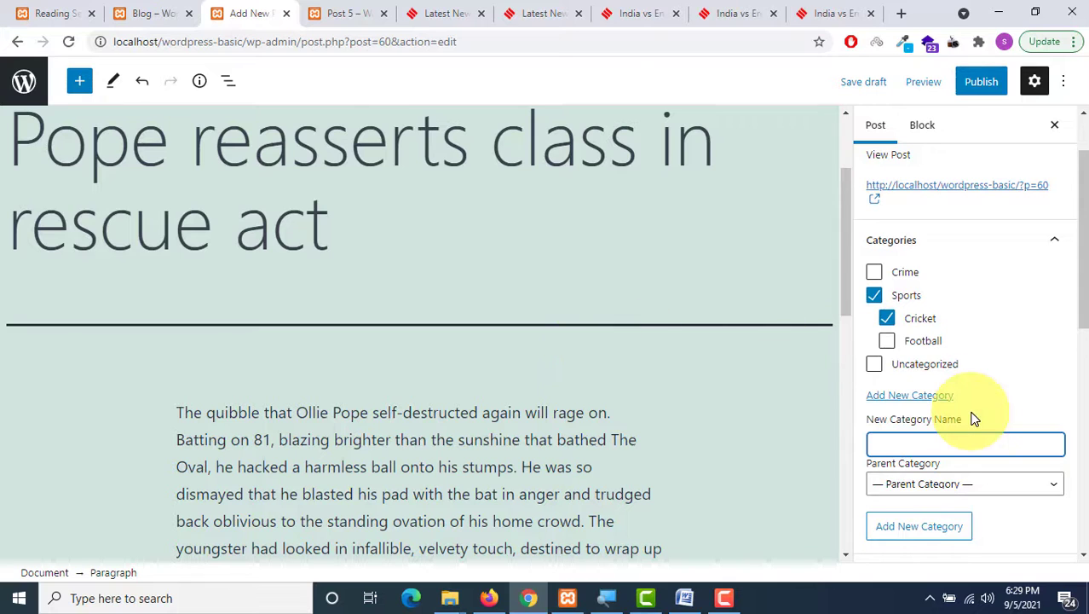
{"action": "scroll", "coordinate": [974, 418], "scroll_direction": "down", "scroll_amount": 1}
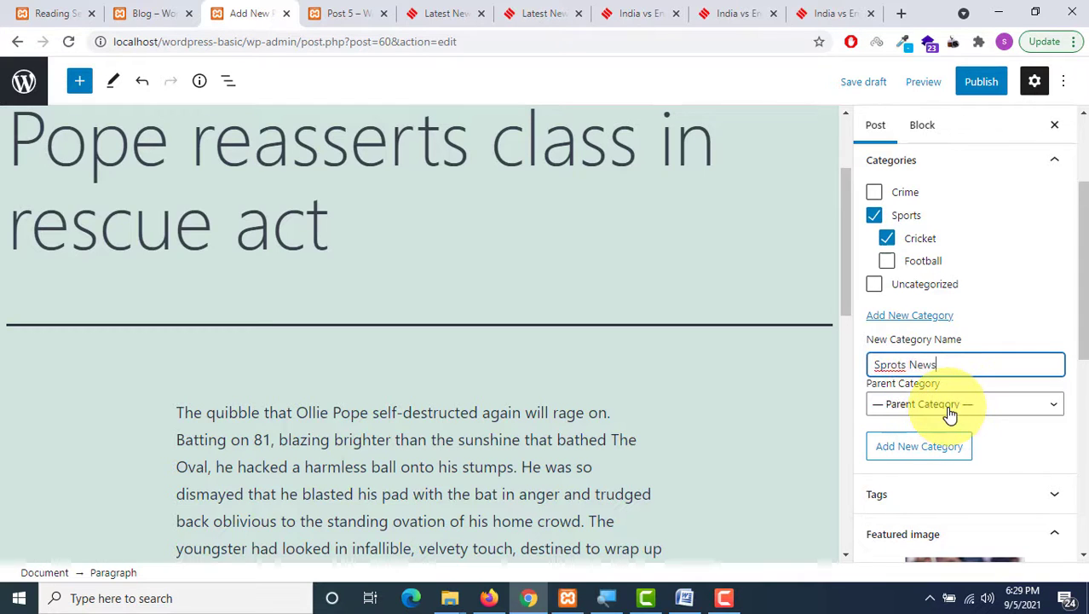
{"action": "left_click", "coordinate": [932, 455]}
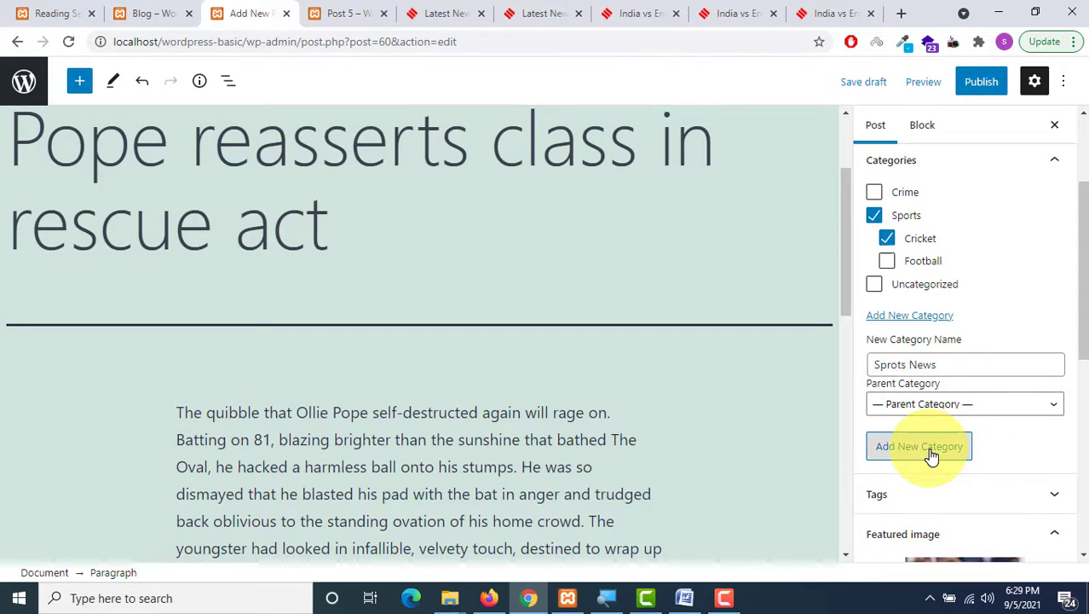
{"action": "left_click", "coordinate": [1036, 409]}
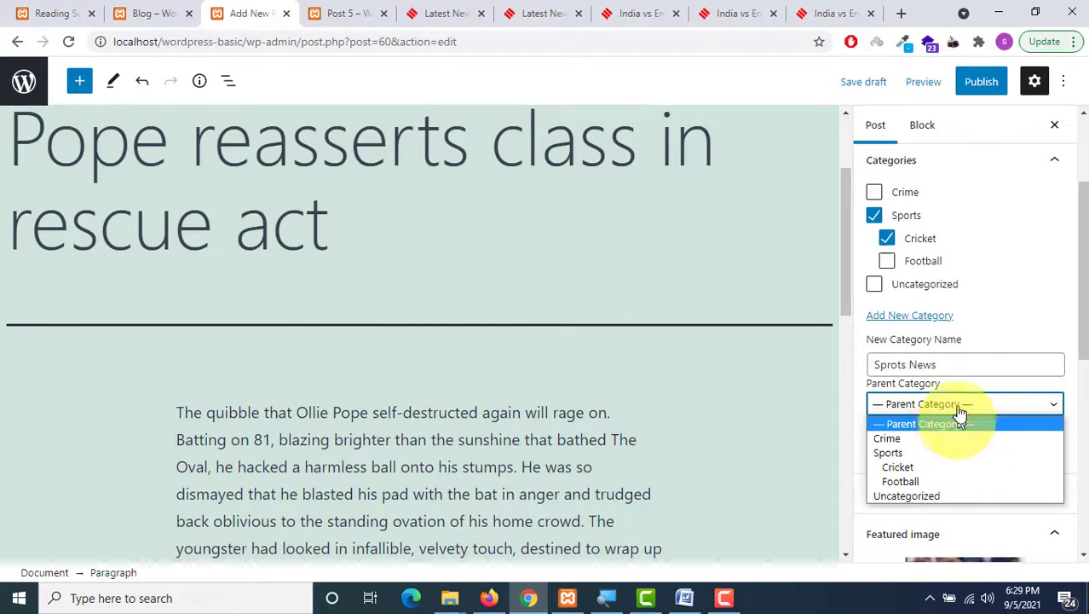
{"action": "left_click", "coordinate": [1015, 332]}
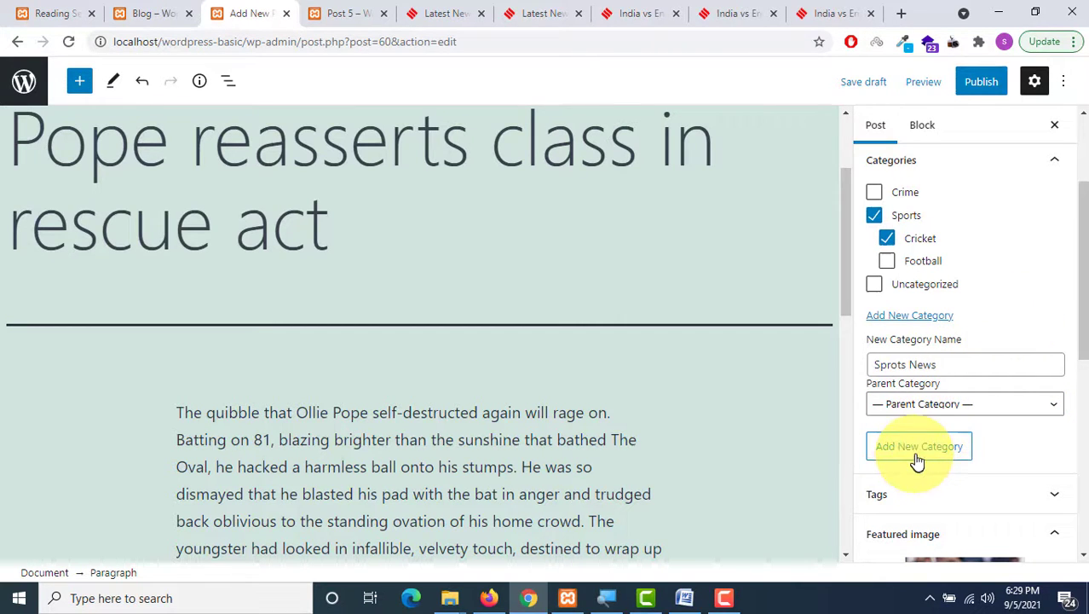
{"action": "left_click", "coordinate": [945, 404]}
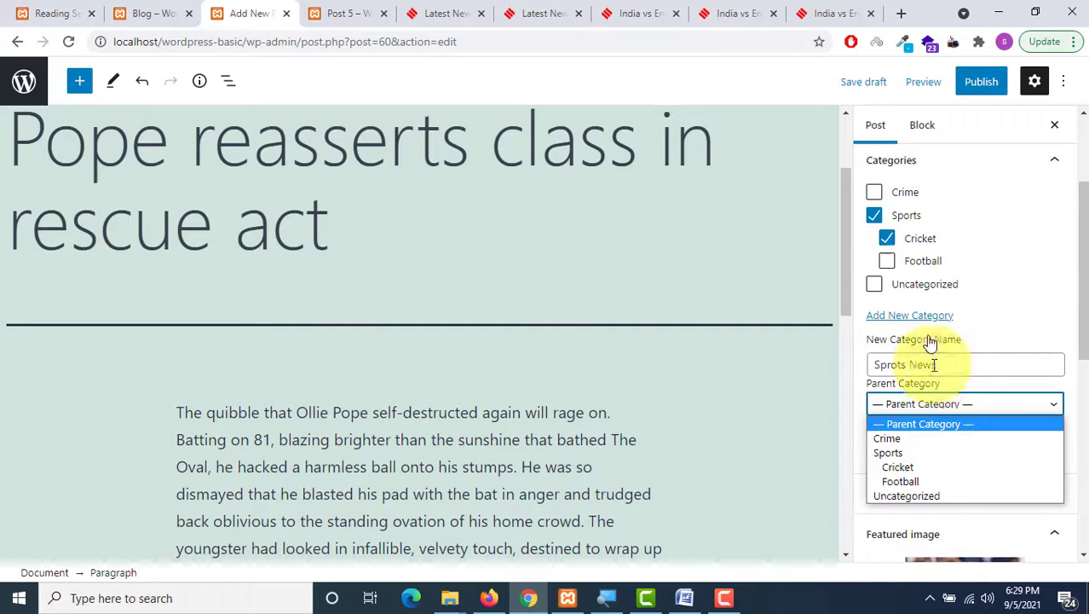
{"action": "left_click", "coordinate": [886, 453]}
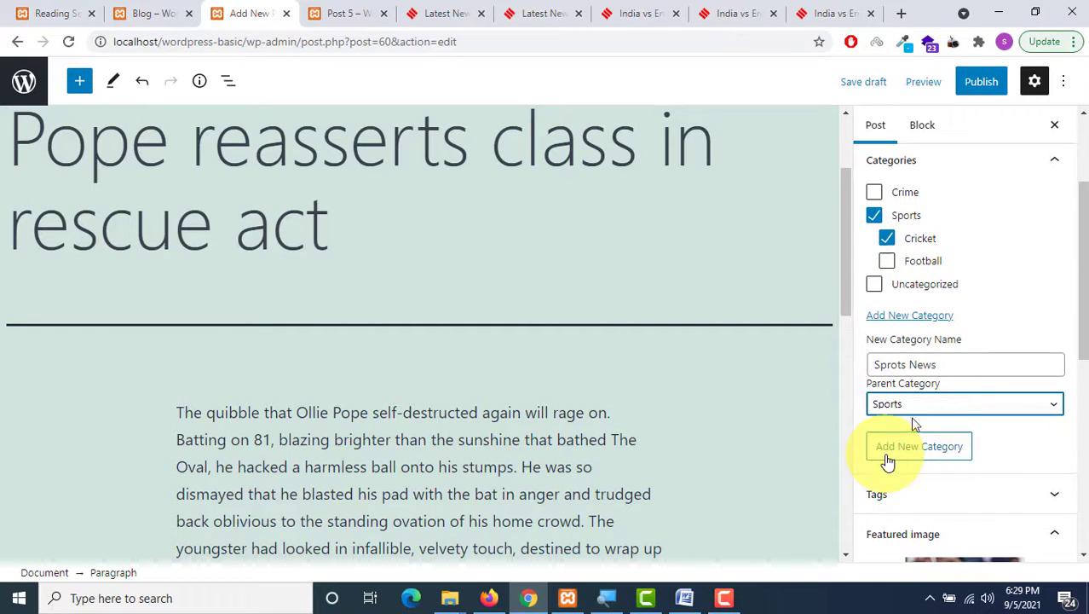
{"action": "left_click", "coordinate": [928, 402]}
{"action": "left_click", "coordinate": [921, 421]}
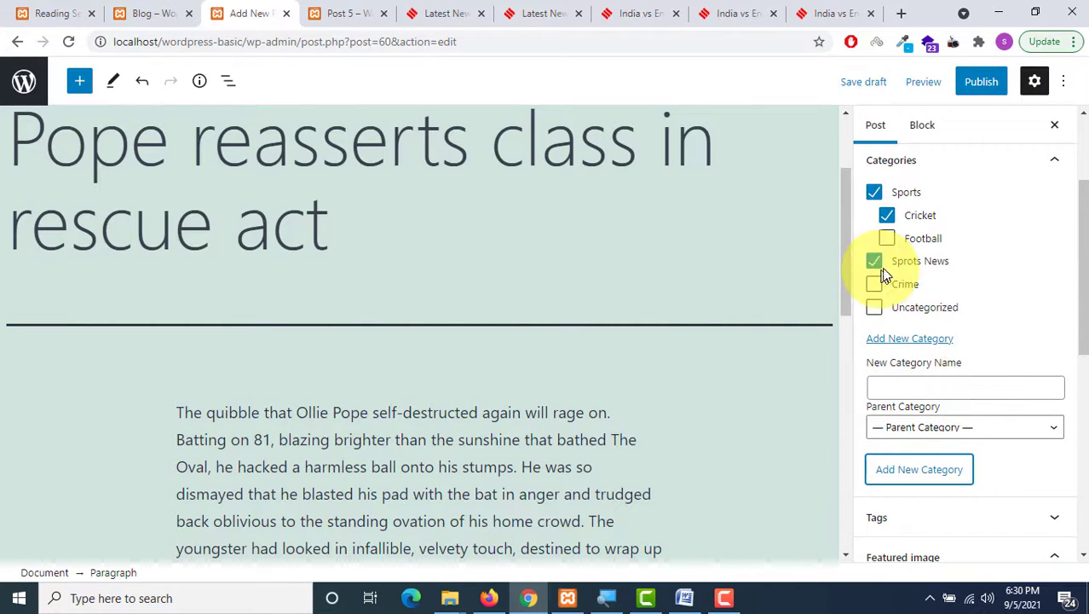
Step: Publish the Ollie Pope post, and reload the site's Blog page to check the post's entry and its categories
{"action": "left_click", "coordinate": [993, 91]}
{"action": "left_click", "coordinate": [933, 89]}
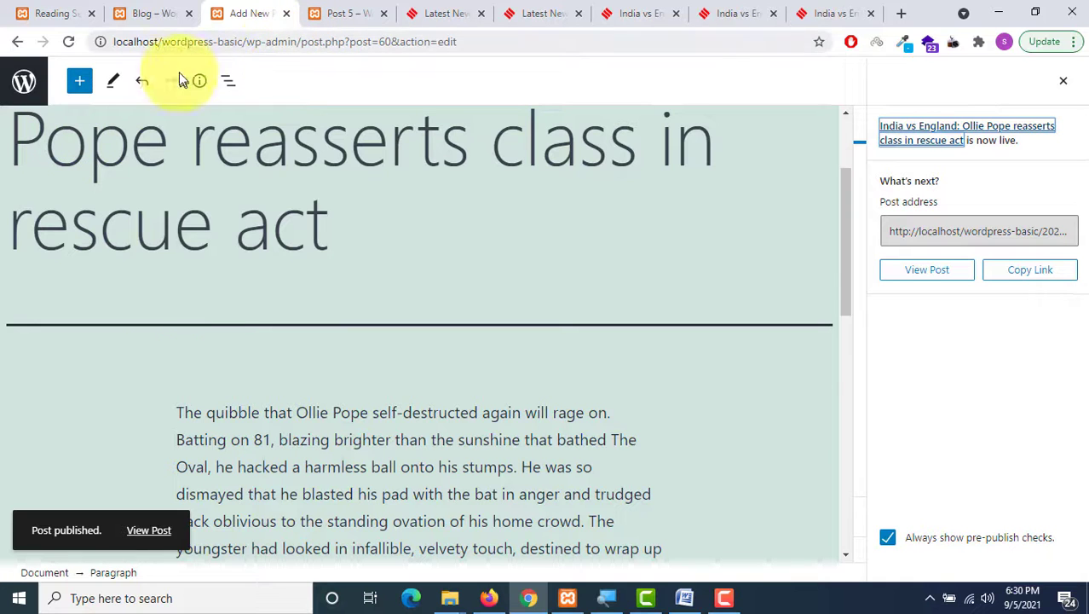
{"action": "left_click", "coordinate": [154, 12]}
{"action": "scroll", "coordinate": [622, 242], "scroll_direction": "up", "scroll_amount": 9}
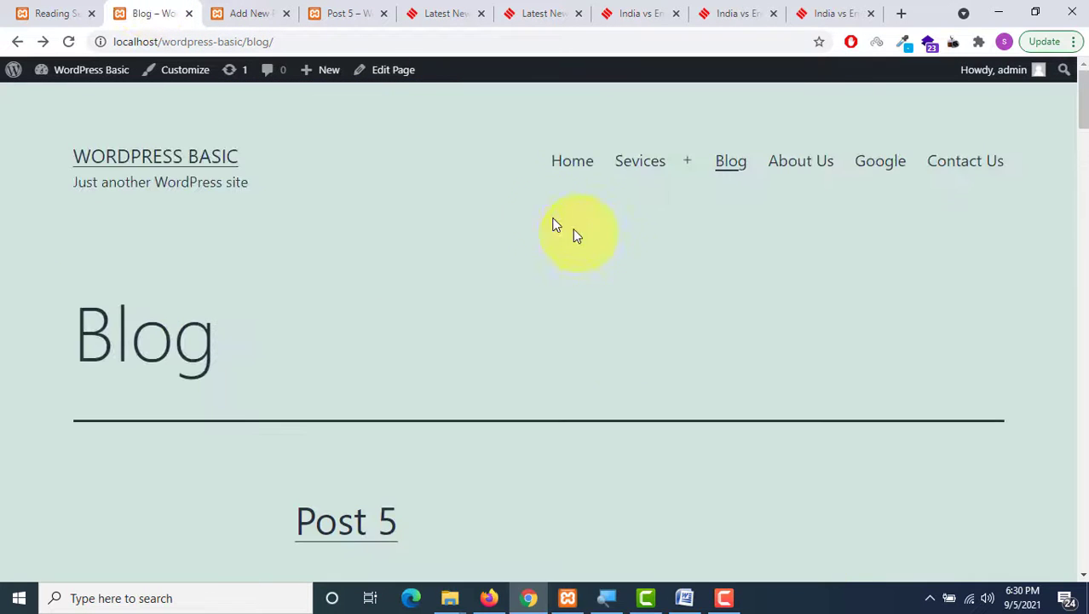
{"action": "left_click", "coordinate": [69, 41]}
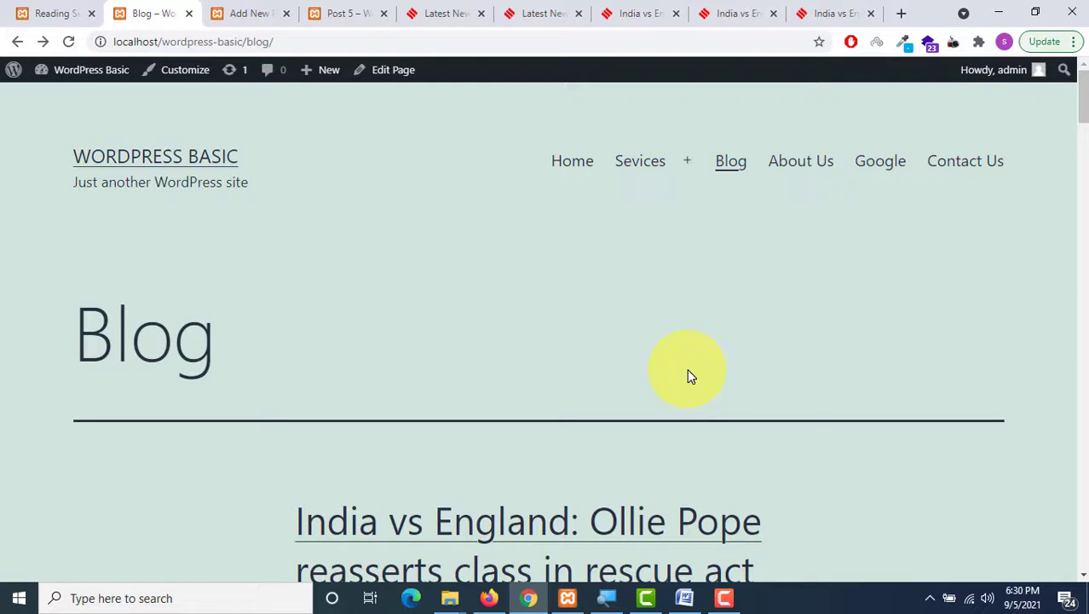
{"action": "scroll", "coordinate": [691, 377], "scroll_direction": "down", "scroll_amount": 6}
{"action": "scroll", "coordinate": [690, 377], "scroll_direction": "down", "scroll_amount": 8}
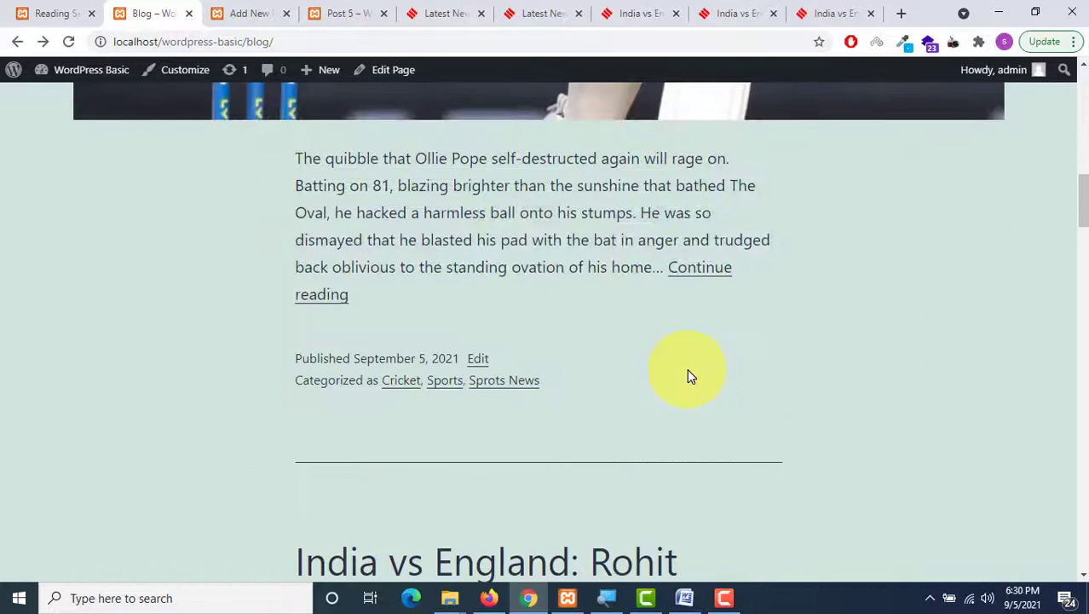
Step: Open the Cricket category archive from the Ollie Pope post's categories and look through the posts listed there
{"action": "scroll", "coordinate": [691, 377], "scroll_direction": "up", "scroll_amount": 3}
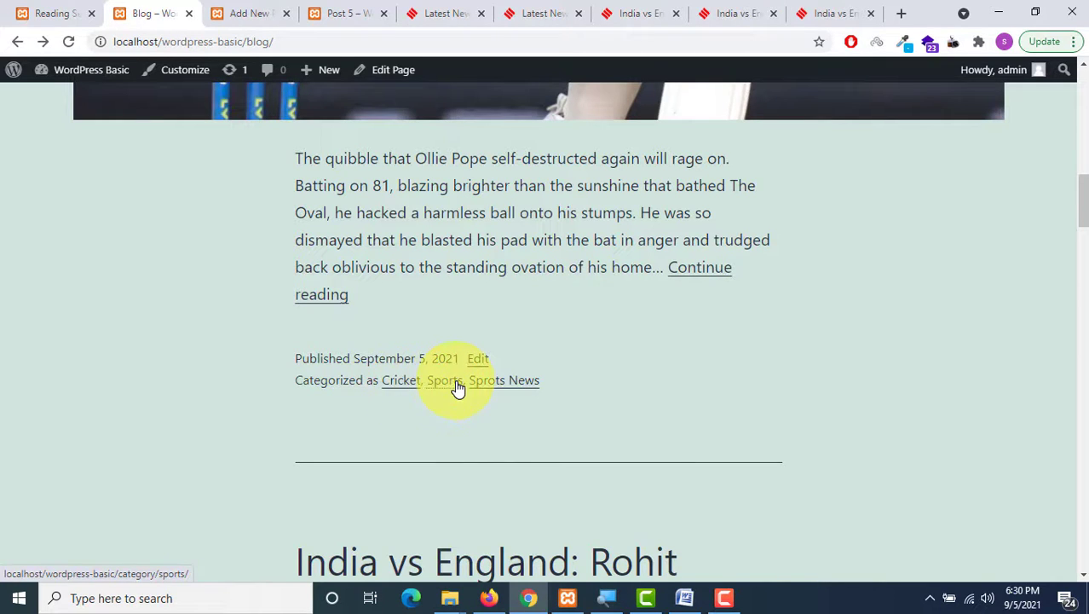
{"action": "left_click", "coordinate": [401, 380]}
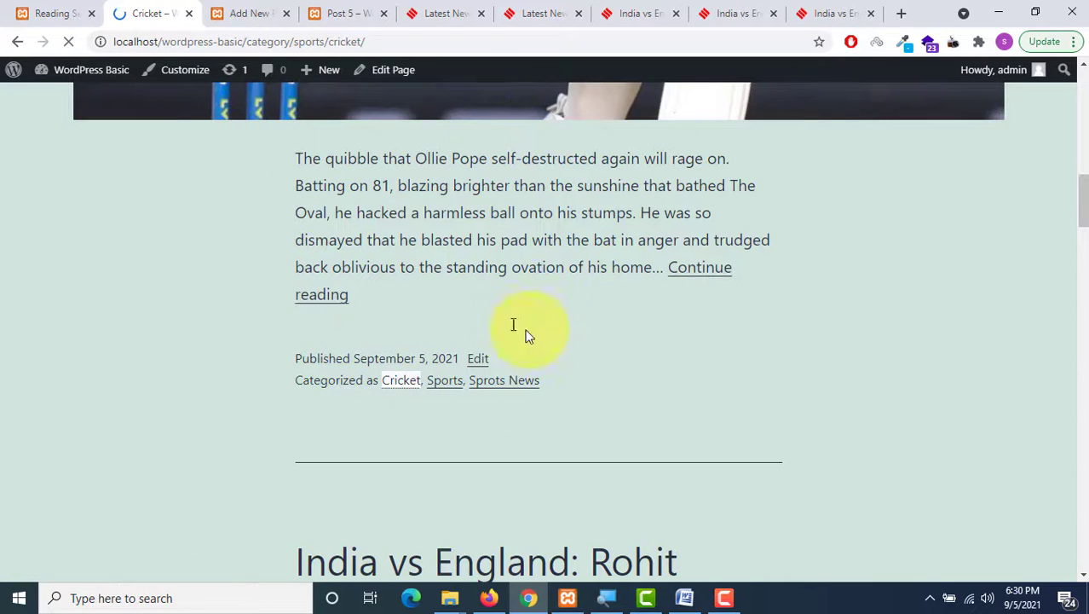
{"action": "scroll", "coordinate": [503, 312], "scroll_direction": "down", "scroll_amount": 8}
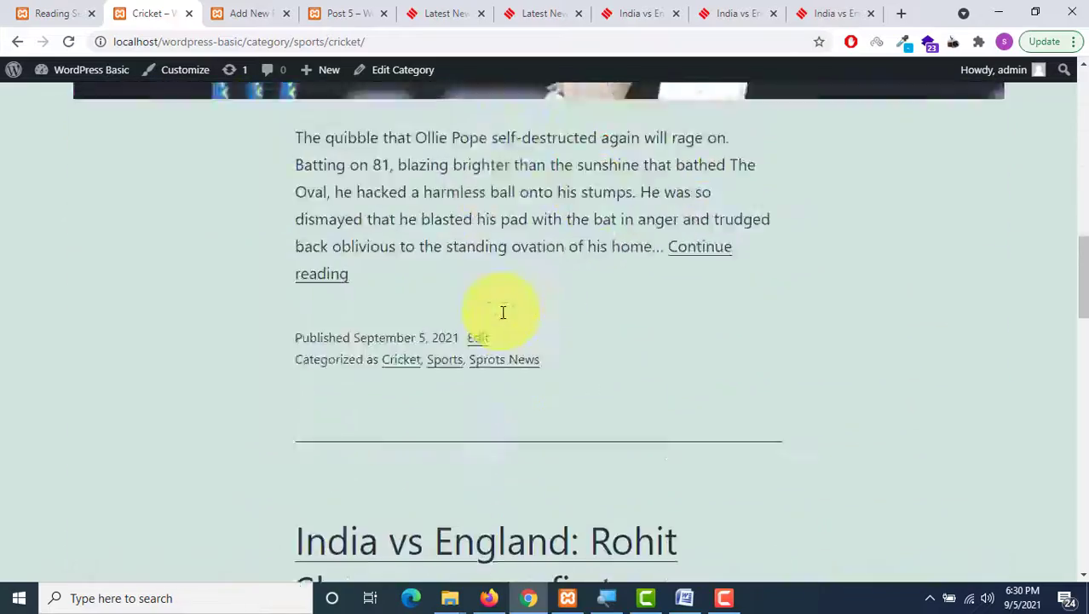
{"action": "scroll", "coordinate": [503, 312], "scroll_direction": "down", "scroll_amount": 15}
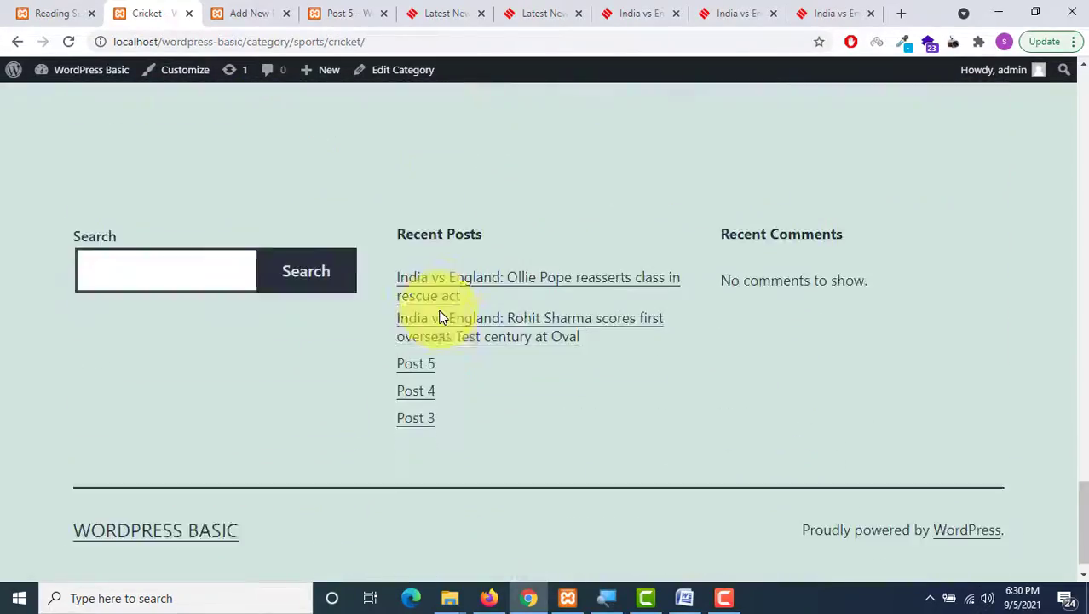
{"action": "scroll", "coordinate": [441, 317], "scroll_direction": "up", "scroll_amount": 20}
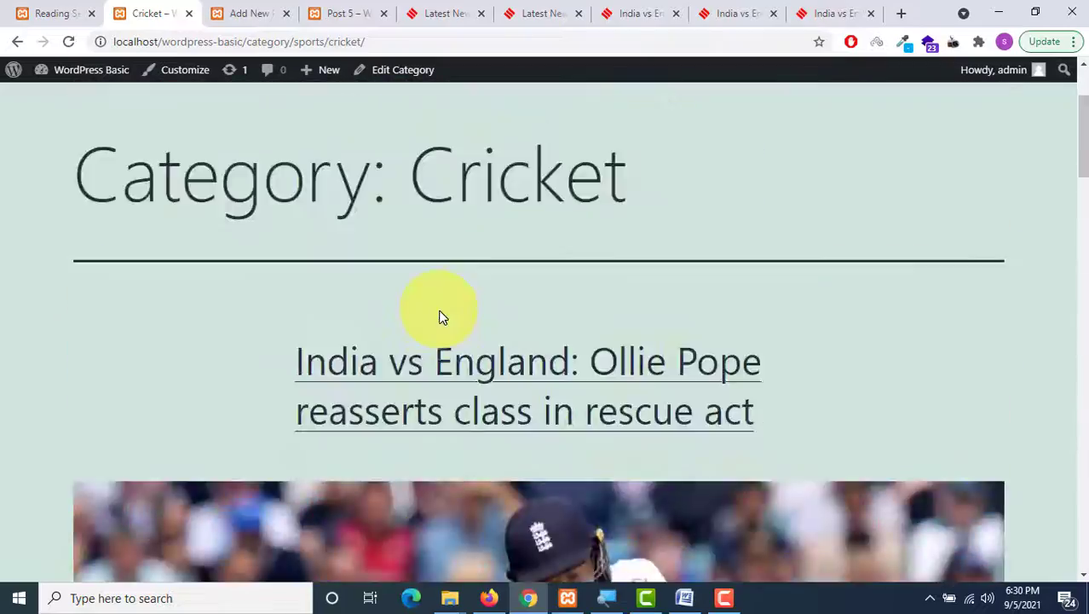
{"action": "scroll", "coordinate": [442, 318], "scroll_direction": "up", "scroll_amount": 3}
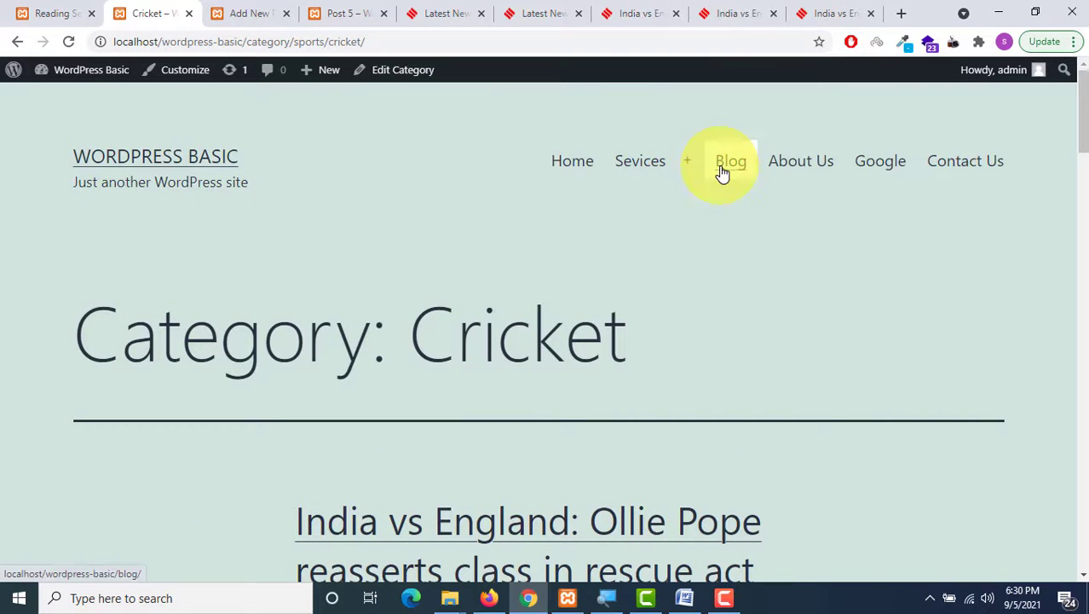
Step: Return to the Blog page, open the Uncategorized category archive from a numbered post, and look through its posts
{"action": "left_click", "coordinate": [722, 172]}
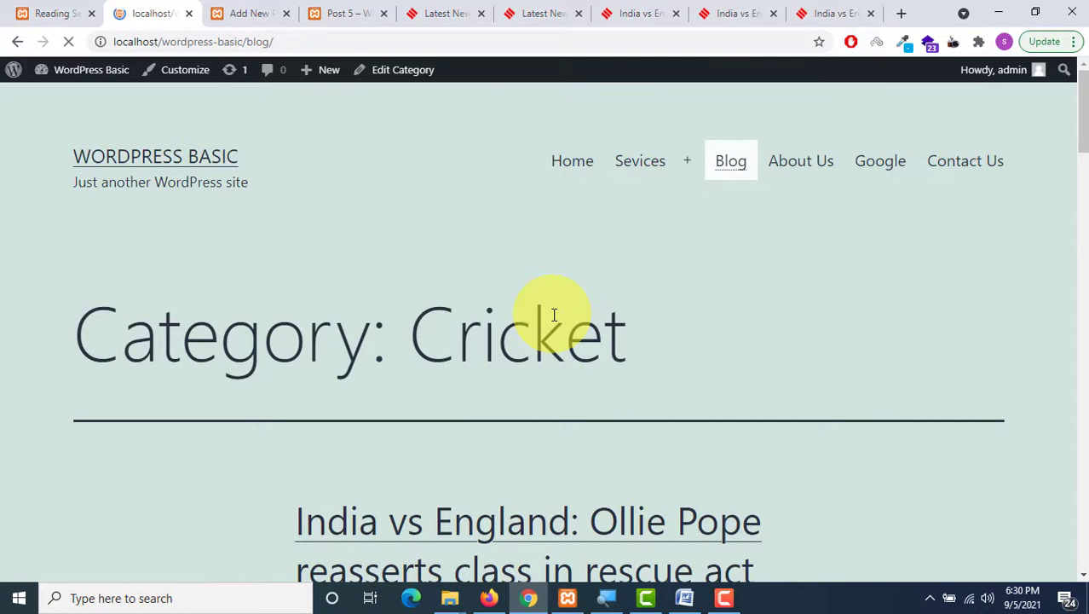
{"action": "scroll", "coordinate": [554, 314], "scroll_direction": "down", "scroll_amount": 10}
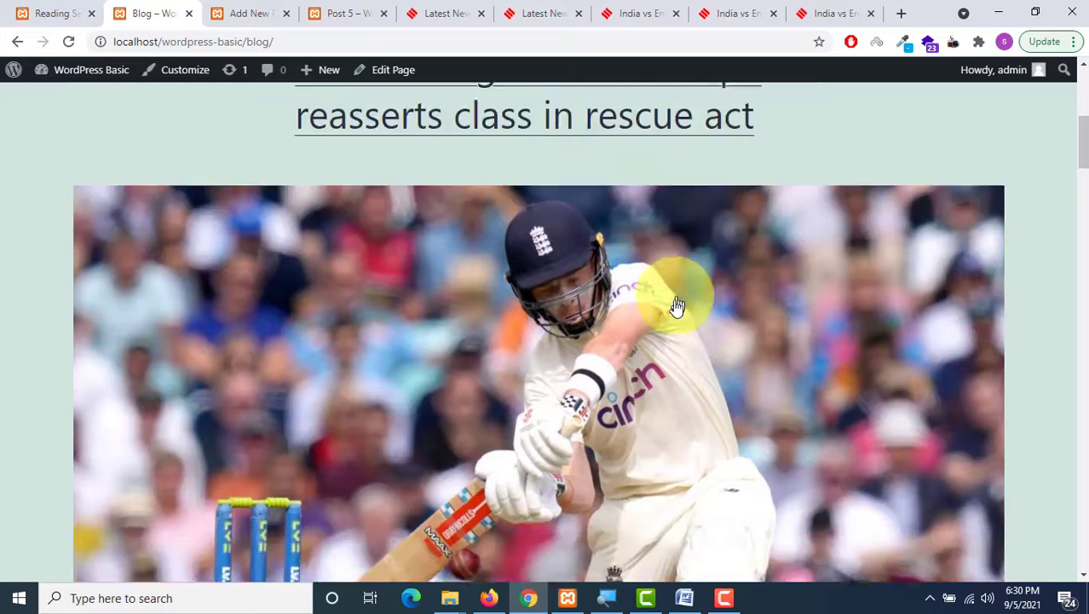
{"action": "scroll", "coordinate": [672, 315], "scroll_direction": "down", "scroll_amount": 15}
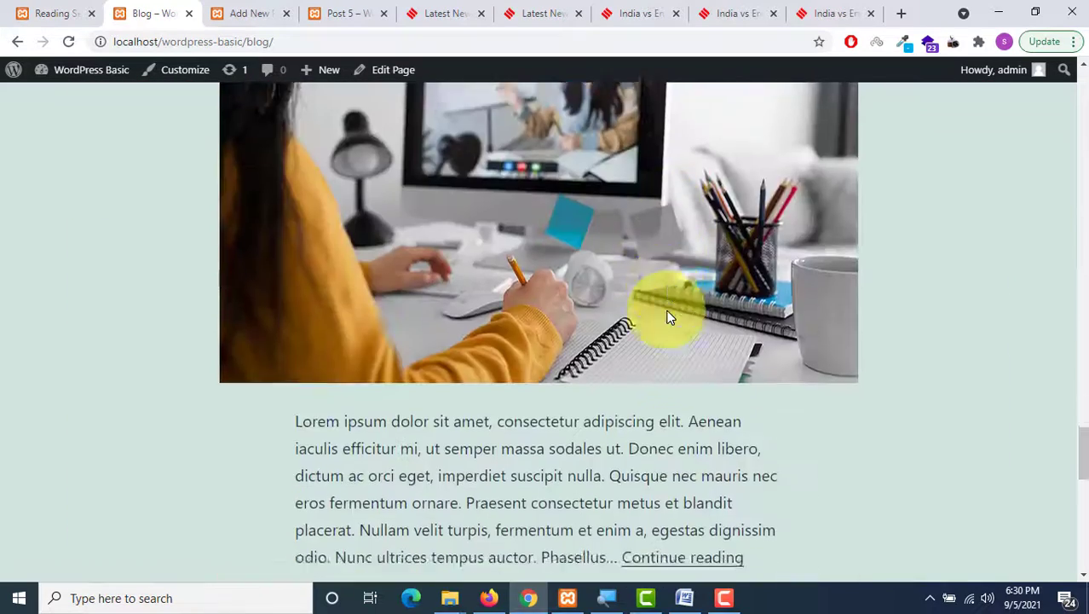
{"action": "scroll", "coordinate": [670, 315], "scroll_direction": "up", "scroll_amount": 3}
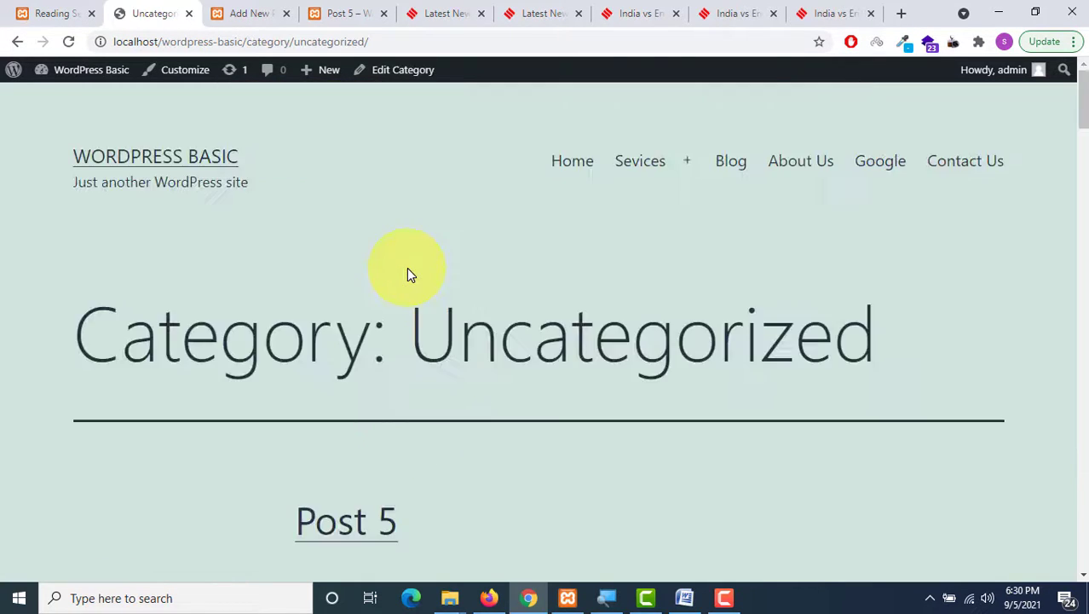
{"action": "scroll", "coordinate": [408, 271], "scroll_direction": "down", "scroll_amount": 8}
{"action": "scroll", "coordinate": [412, 281], "scroll_direction": "down", "scroll_amount": 15}
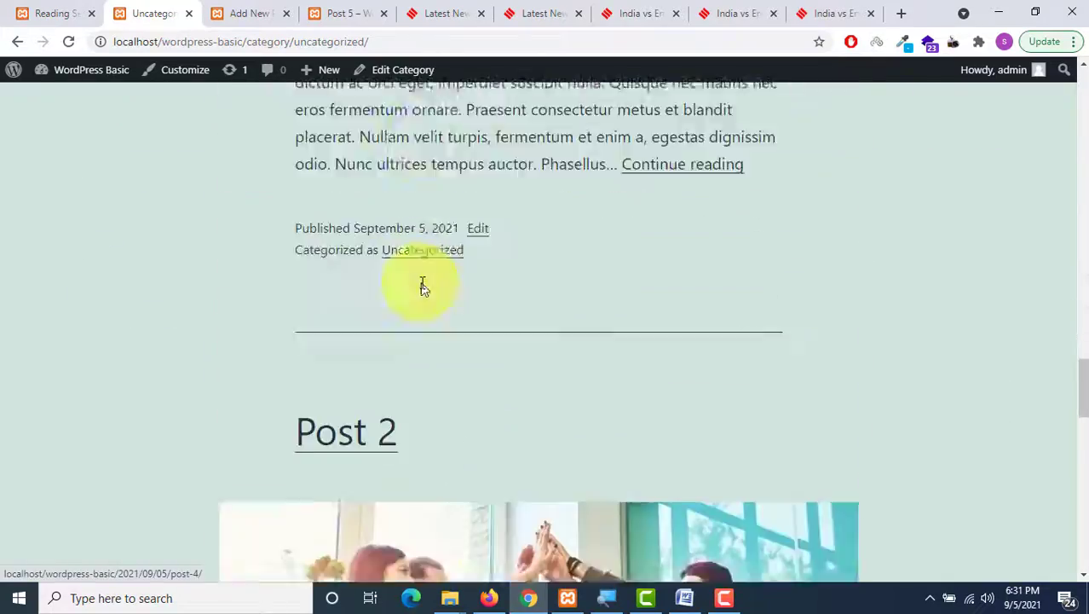
{"action": "scroll", "coordinate": [424, 290], "scroll_direction": "up", "scroll_amount": 10}
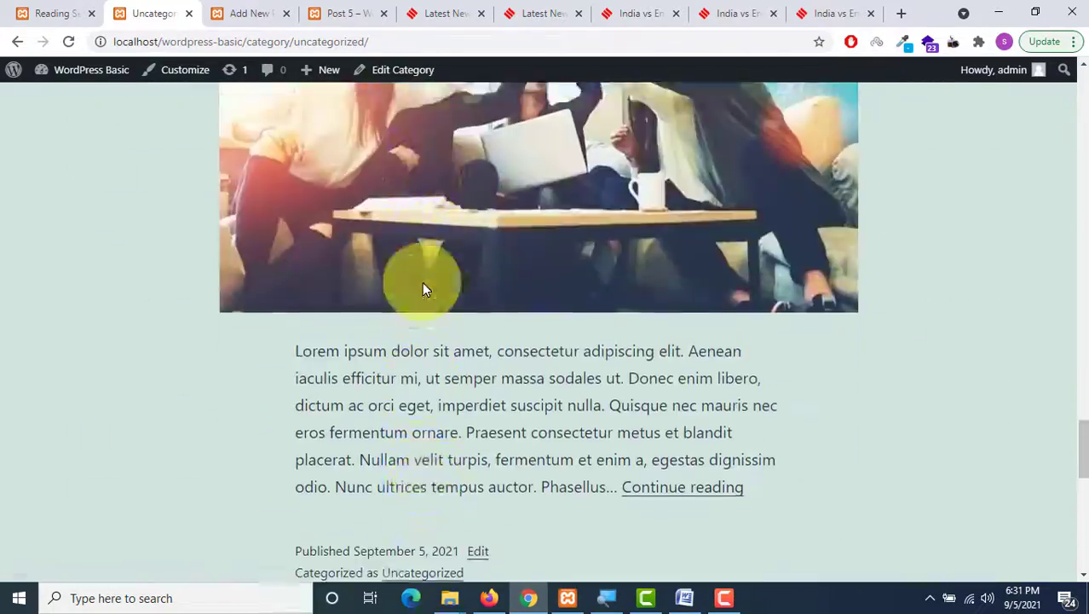
{"action": "scroll", "coordinate": [423, 285], "scroll_direction": "up", "scroll_amount": 10}
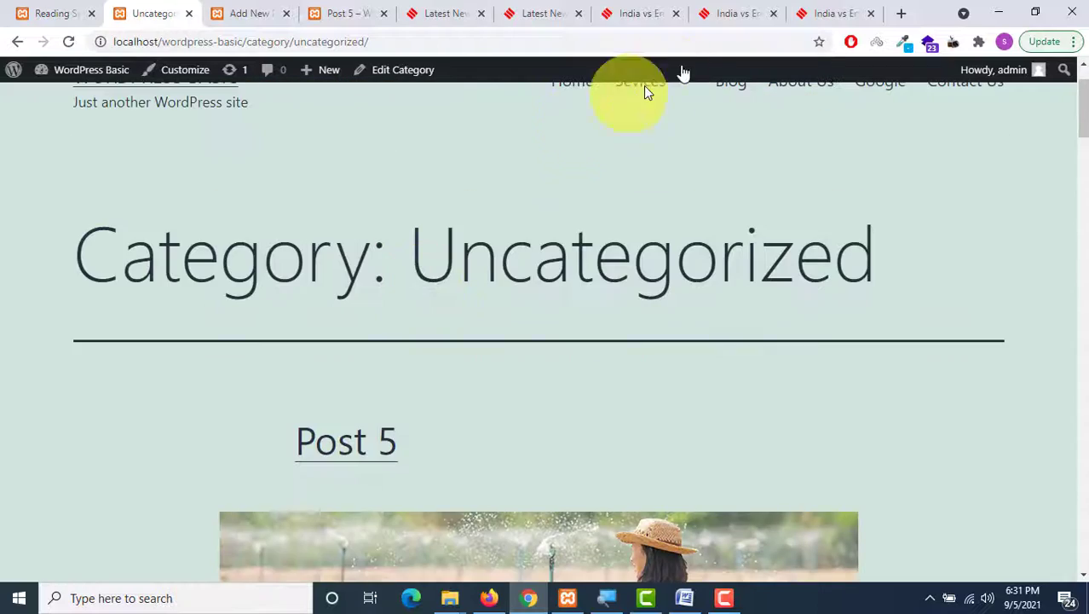
Step: Switch to the Indian Express pages already open and go from the Ollie Pope article to the site's Sports section
{"action": "left_click", "coordinate": [714, 10]}
{"action": "left_click", "coordinate": [620, 7]}
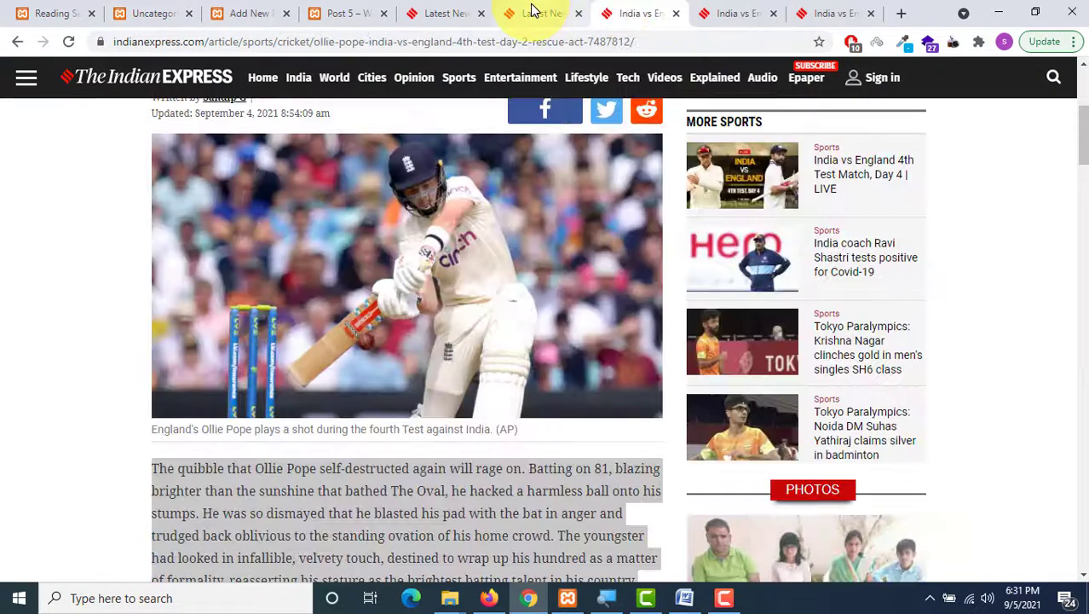
{"action": "left_click", "coordinate": [530, 10]}
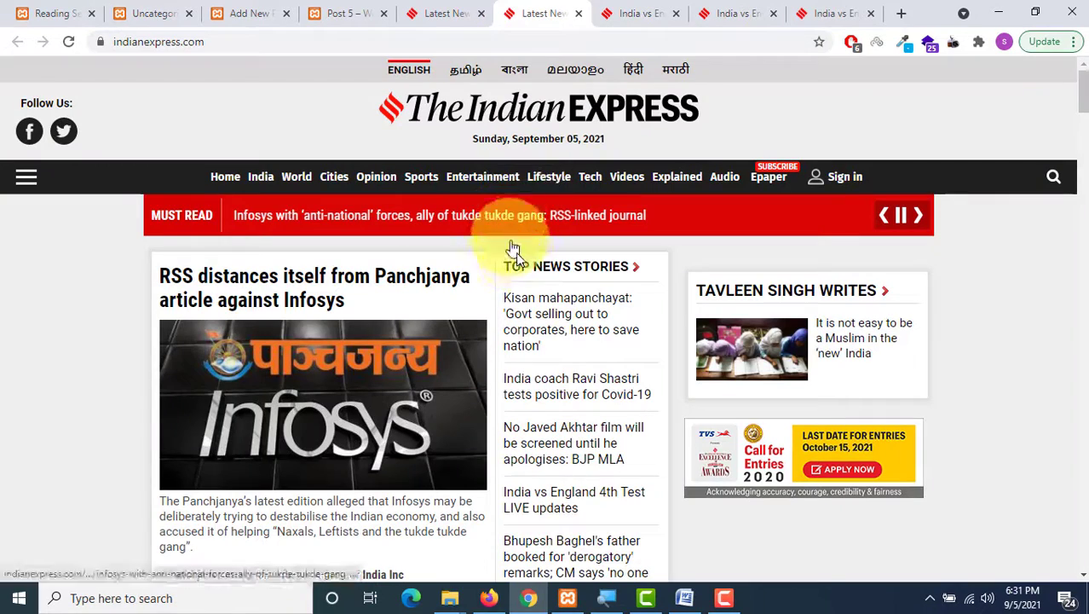
{"action": "scroll", "coordinate": [463, 236], "scroll_direction": "down", "scroll_amount": 5}
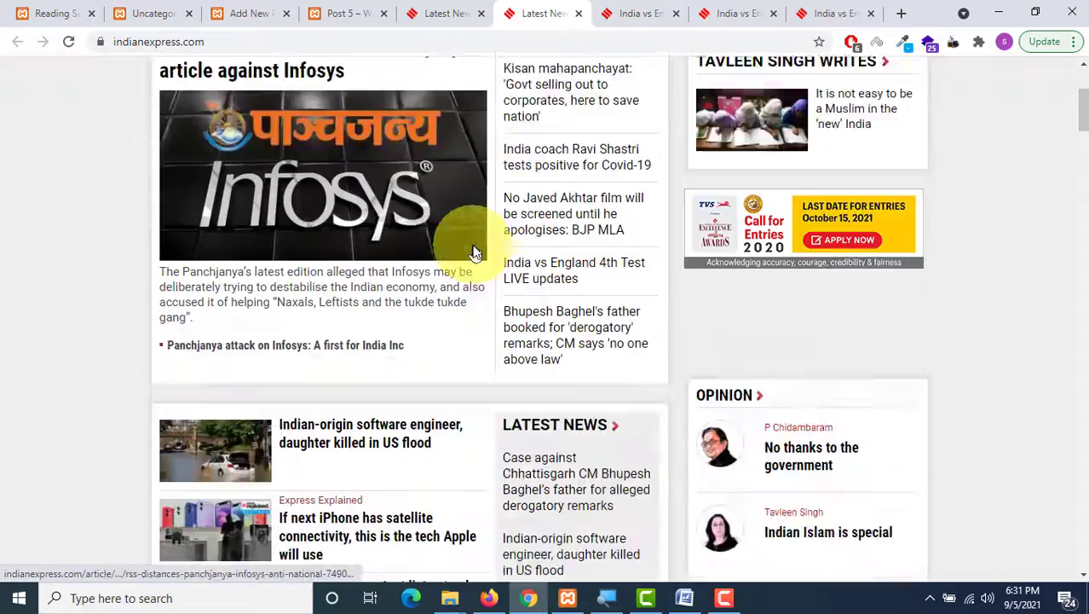
{"action": "left_click", "coordinate": [633, 9]}
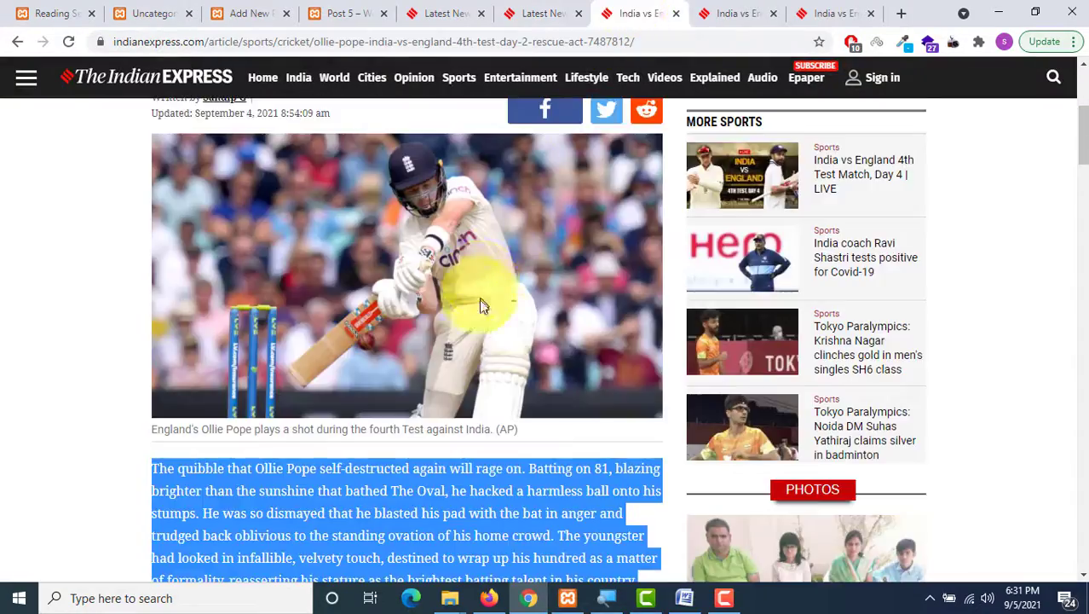
{"action": "scroll", "coordinate": [481, 302], "scroll_direction": "down", "scroll_amount": 4}
{"action": "scroll", "coordinate": [514, 254], "scroll_direction": "up", "scroll_amount": 6}
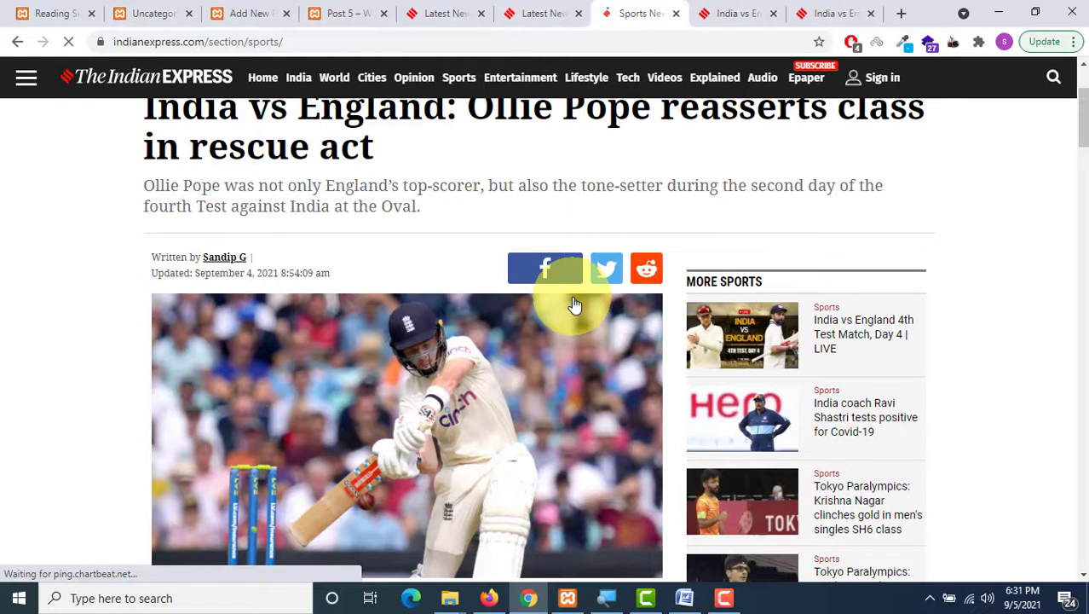
Step: Look through the Sports section's list of articles for another story to use as a post
{"action": "scroll", "coordinate": [573, 300], "scroll_direction": "down", "scroll_amount": 6}
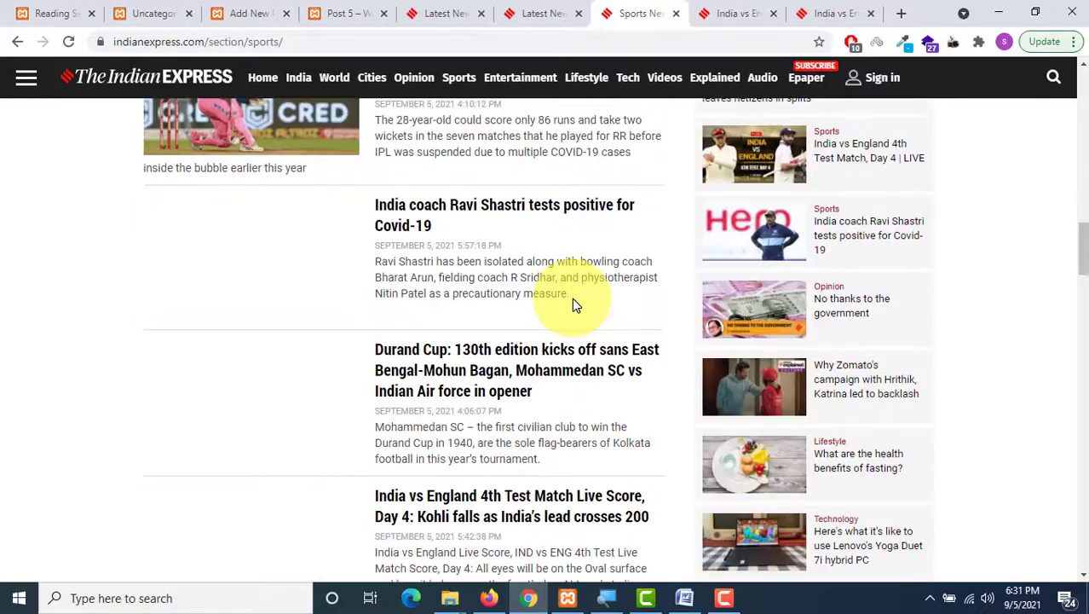
{"action": "scroll", "coordinate": [572, 297], "scroll_direction": "down", "scroll_amount": 7}
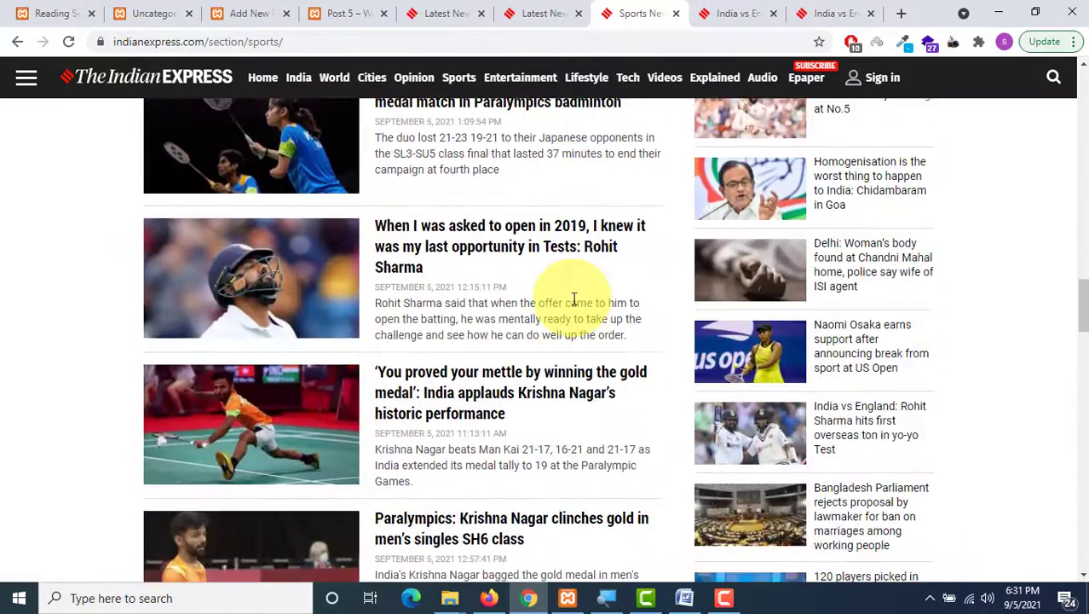
{"action": "scroll", "coordinate": [574, 300], "scroll_direction": "down", "scroll_amount": 7}
{"action": "scroll", "coordinate": [575, 305], "scroll_direction": "down", "scroll_amount": 5}
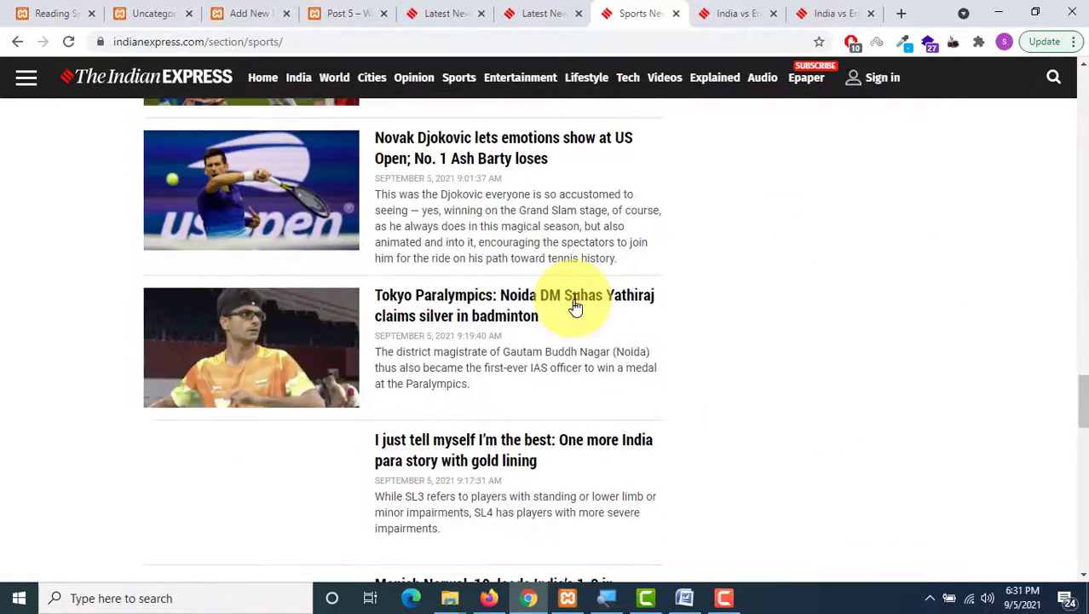
{"action": "scroll", "coordinate": [576, 305], "scroll_direction": "down", "scroll_amount": 7}
{"action": "scroll", "coordinate": [582, 309], "scroll_direction": "down", "scroll_amount": 5}
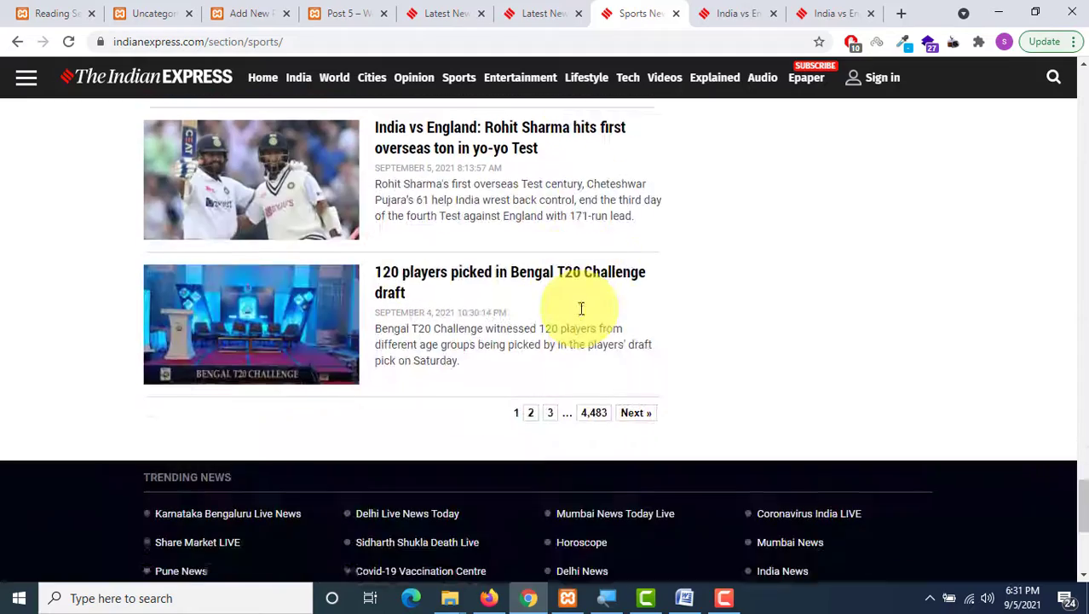
{"action": "scroll", "coordinate": [1076, 349], "scroll_direction": "up", "scroll_amount": 4}
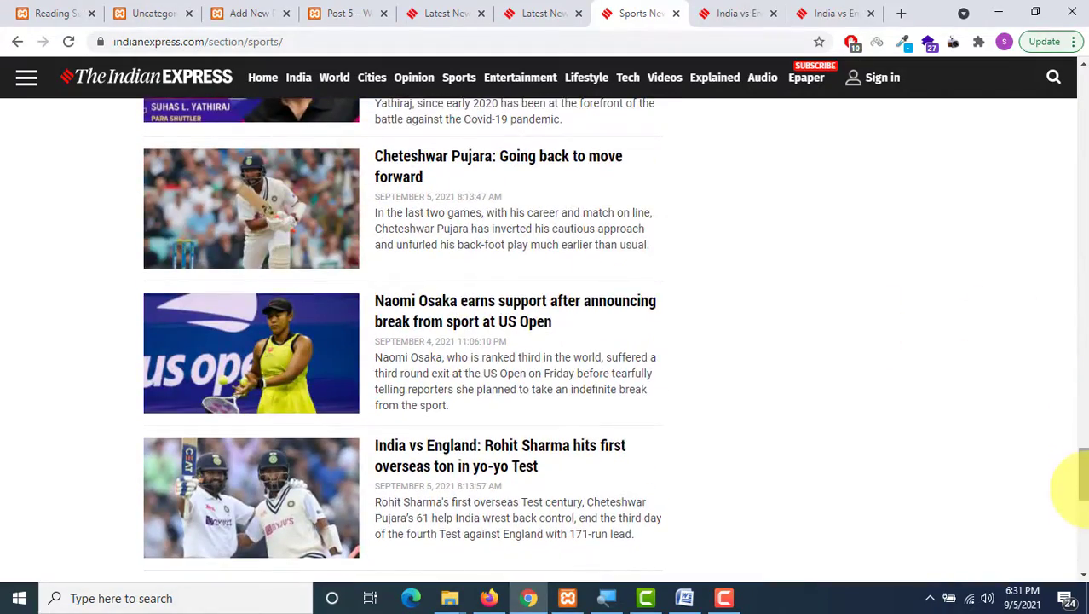
{"action": "left_click_drag", "start_coordinate": [1084, 484], "coordinate": [1081, 81]}
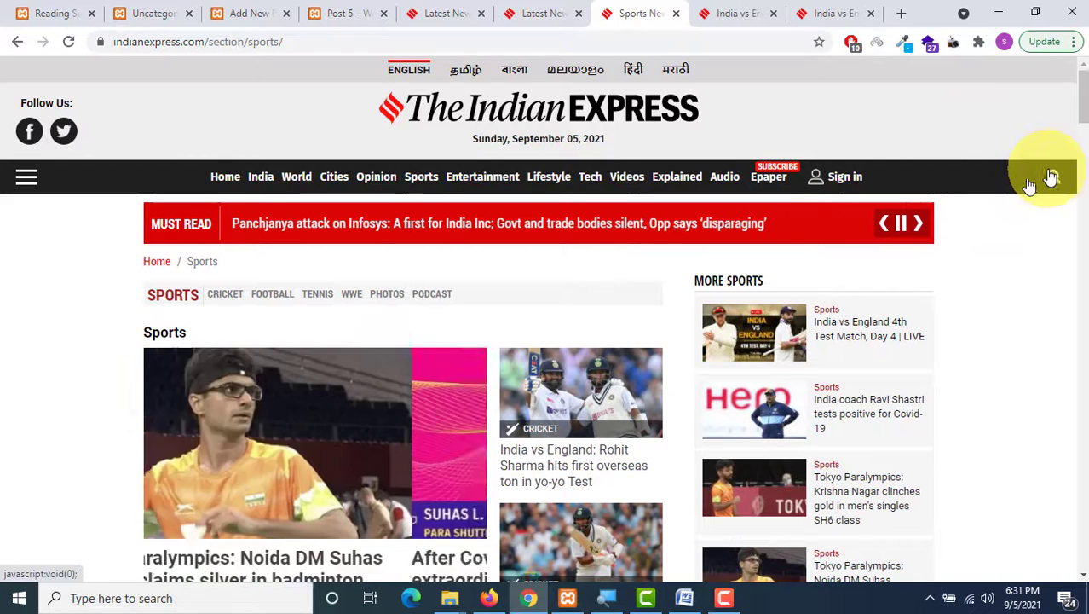
Step: Search the Indian Express site for "Football" and open the India vs Nepal International Friendly 2021 live streaming article
{"action": "left_click", "coordinate": [1052, 177]}
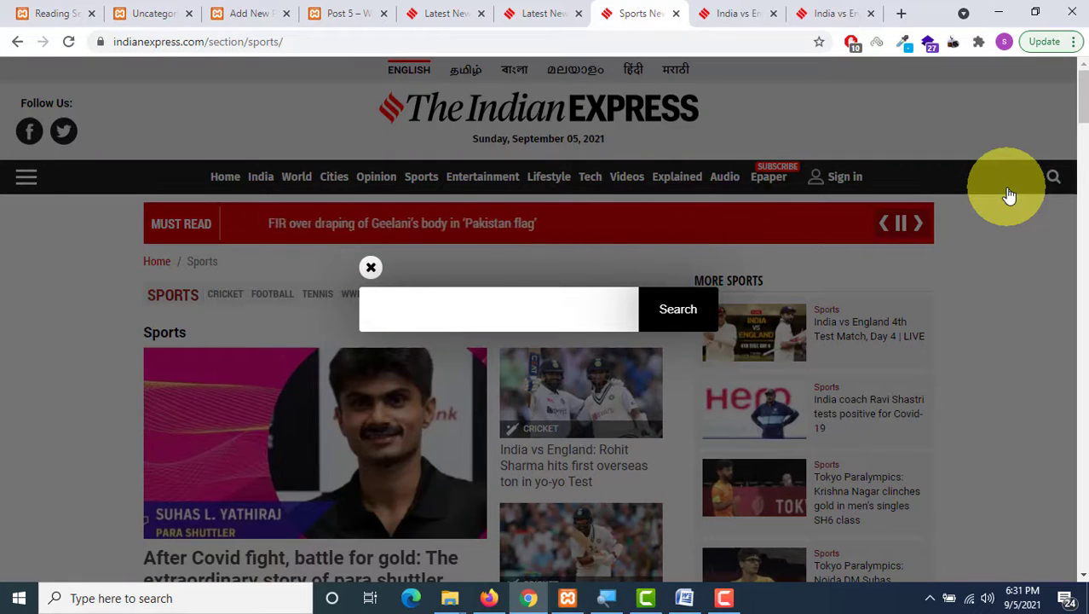
{"action": "left_click", "coordinate": [488, 309]}
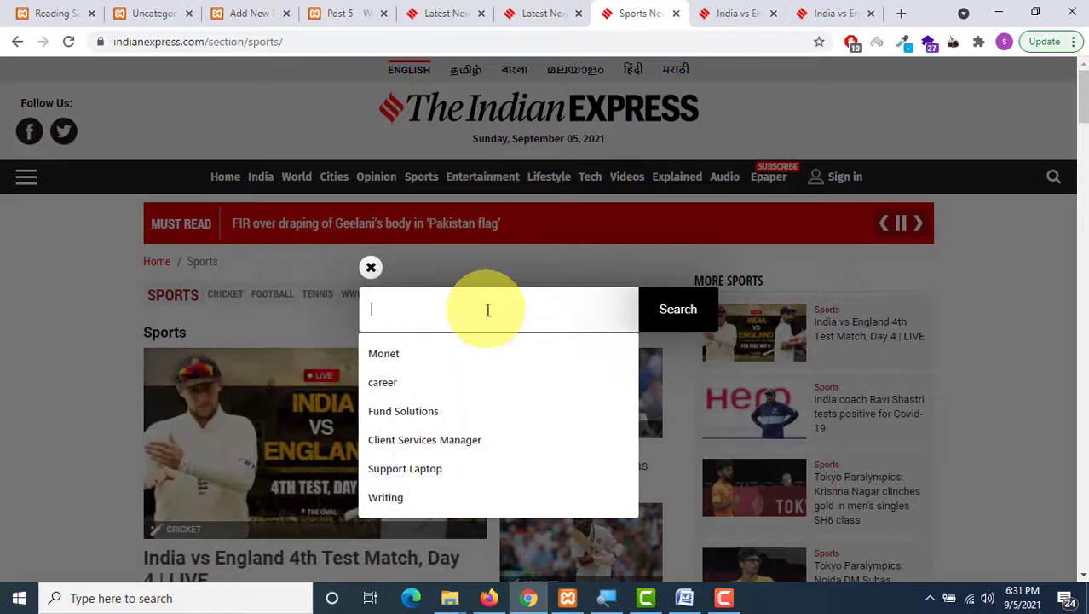
{"action": "type", "text": "Football"}
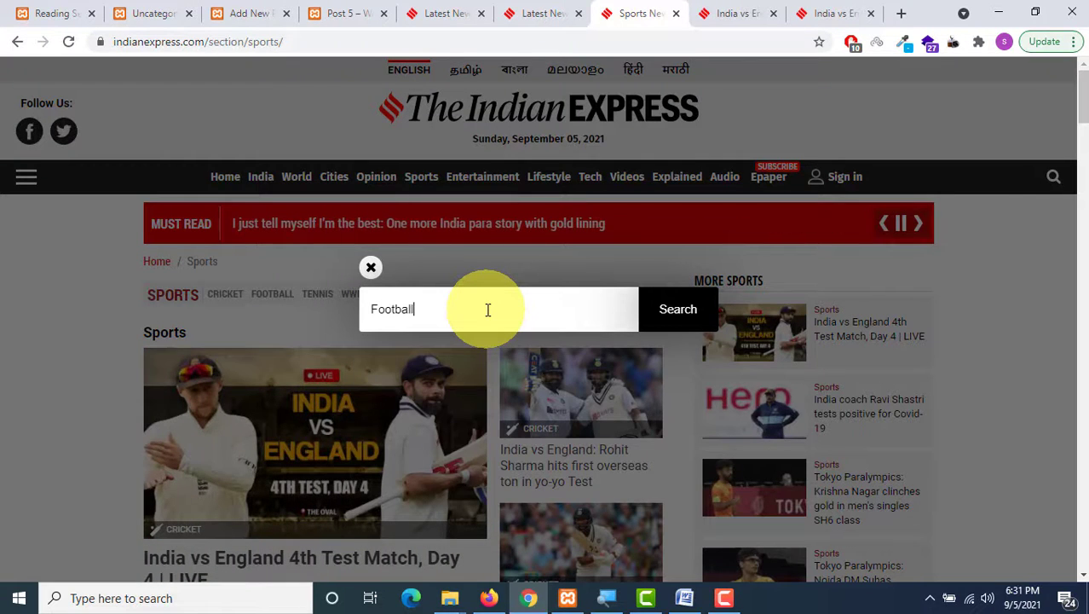
{"action": "key", "text": "Return"}
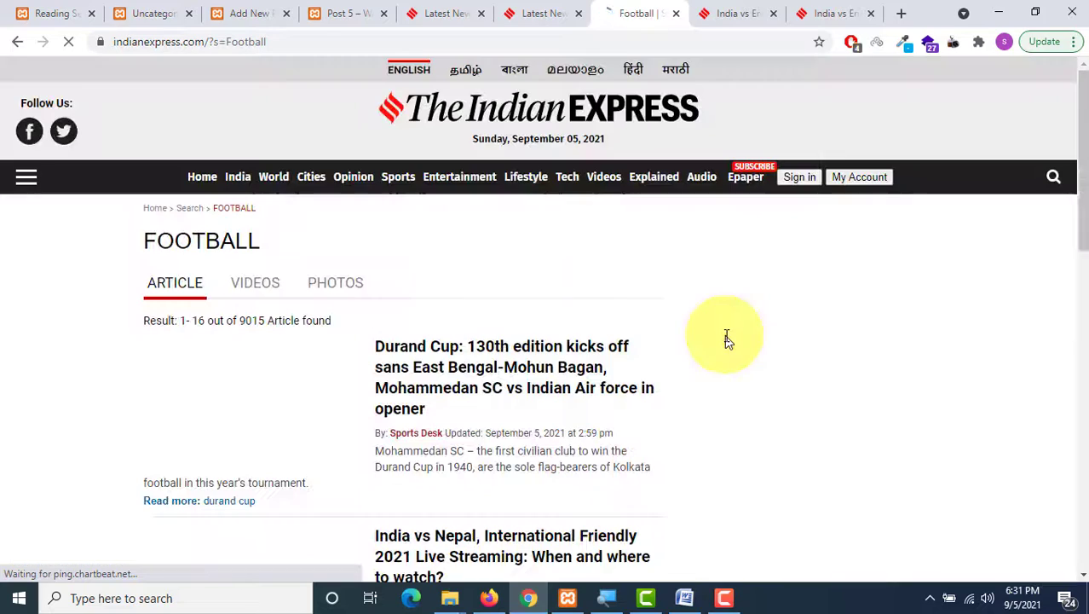
{"action": "scroll", "coordinate": [503, 337], "scroll_direction": "down", "scroll_amount": 1}
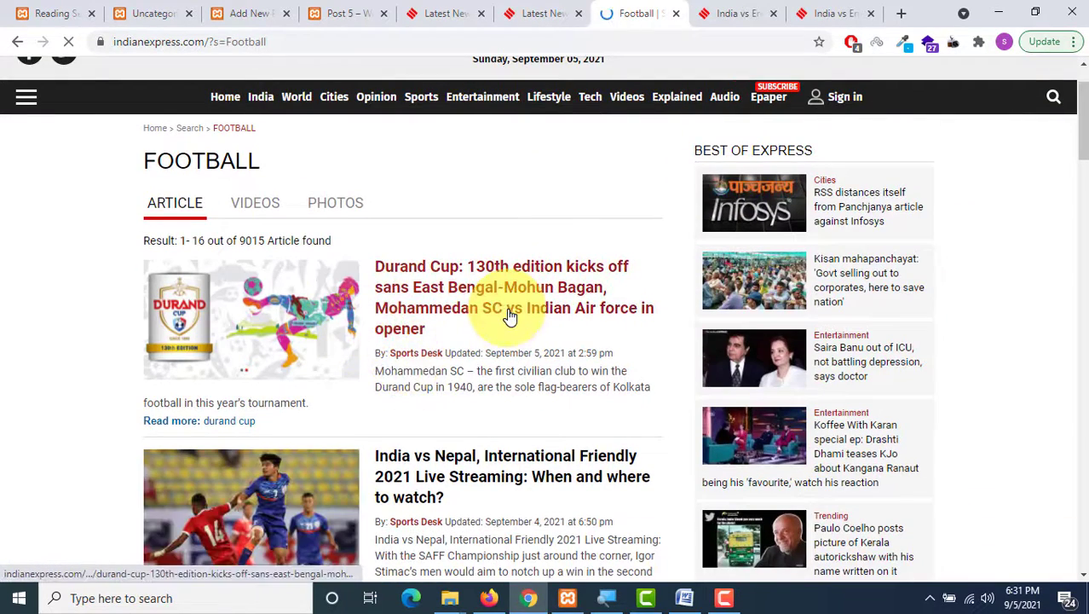
{"action": "scroll", "coordinate": [498, 316], "scroll_direction": "down", "scroll_amount": 3}
{"action": "left_click", "coordinate": [430, 268]}
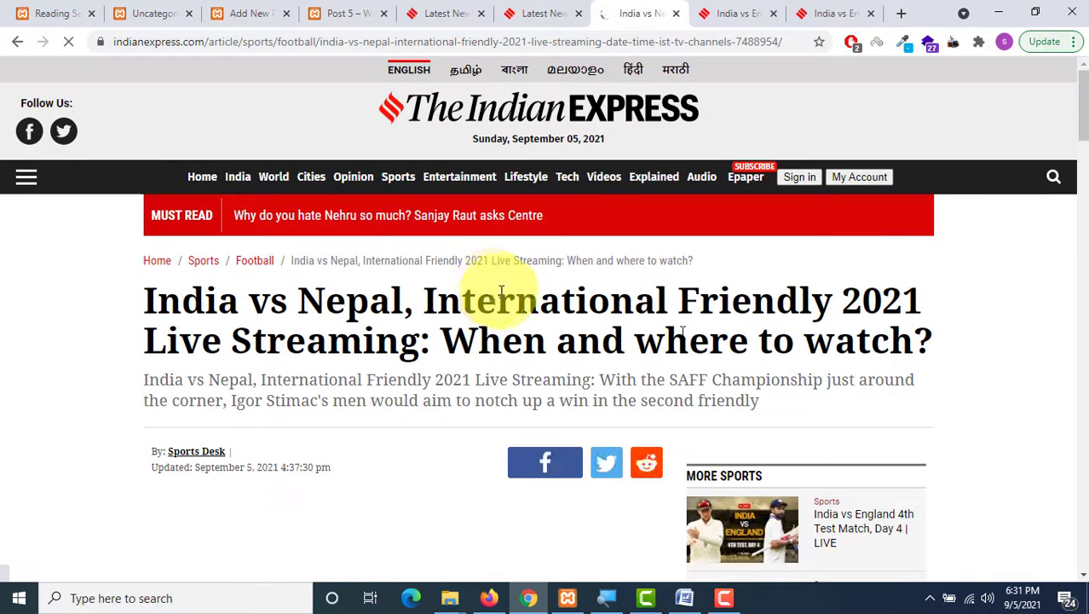
Step: Copy the India vs Nepal article's headline and use it as the title of a new WordPress post
{"action": "left_click_drag", "start_coordinate": [931, 341], "coordinate": [146, 303]}
{"action": "key", "text": "ctrl+c"}
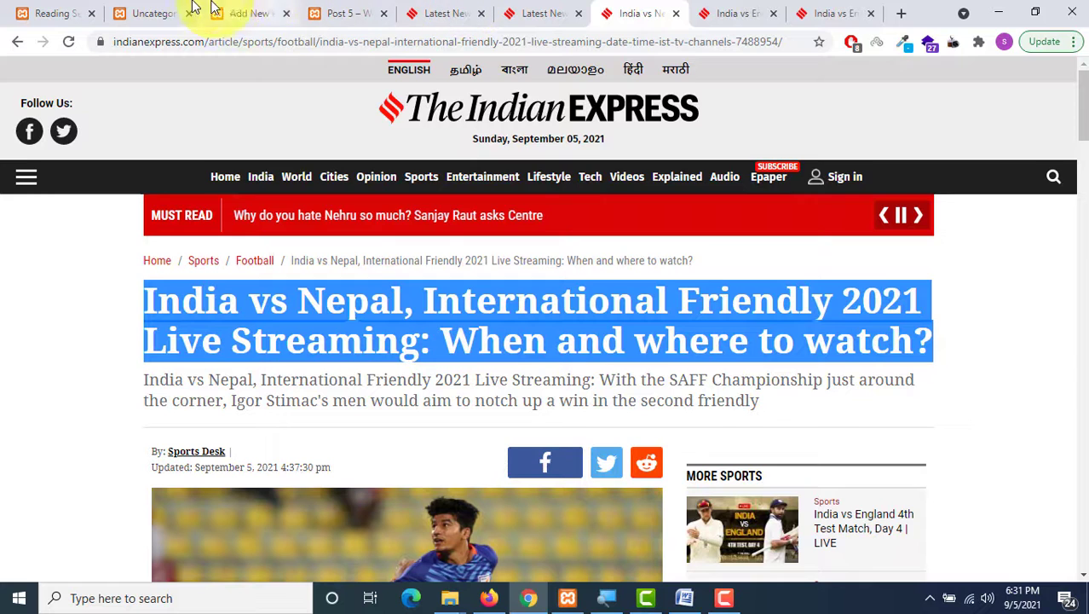
{"action": "left_click", "coordinate": [254, 13]}
{"action": "left_click", "coordinate": [23, 85]}
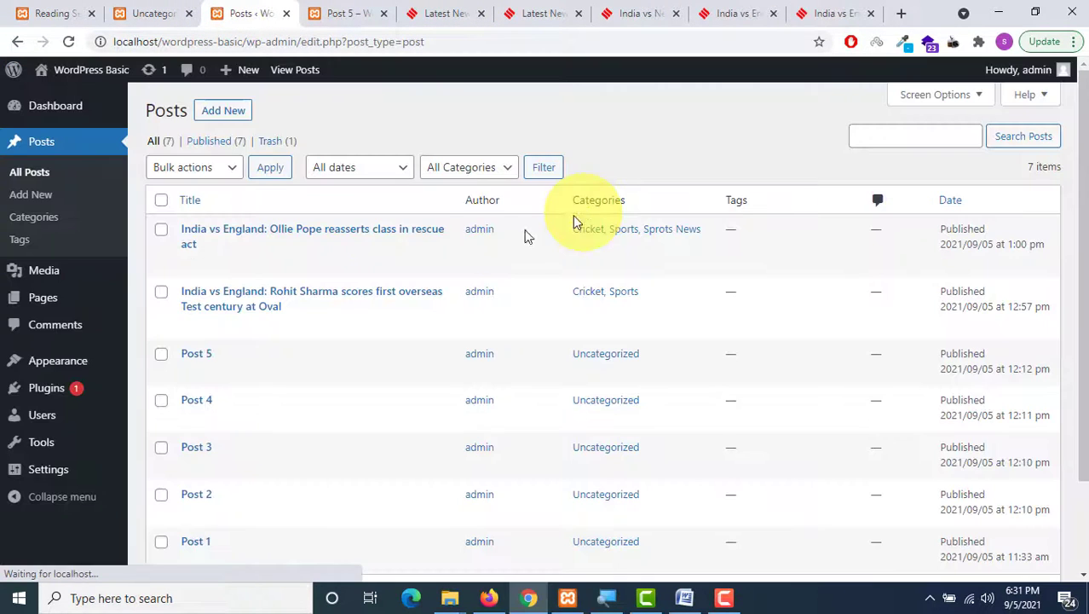
{"action": "left_click", "coordinate": [235, 118]}
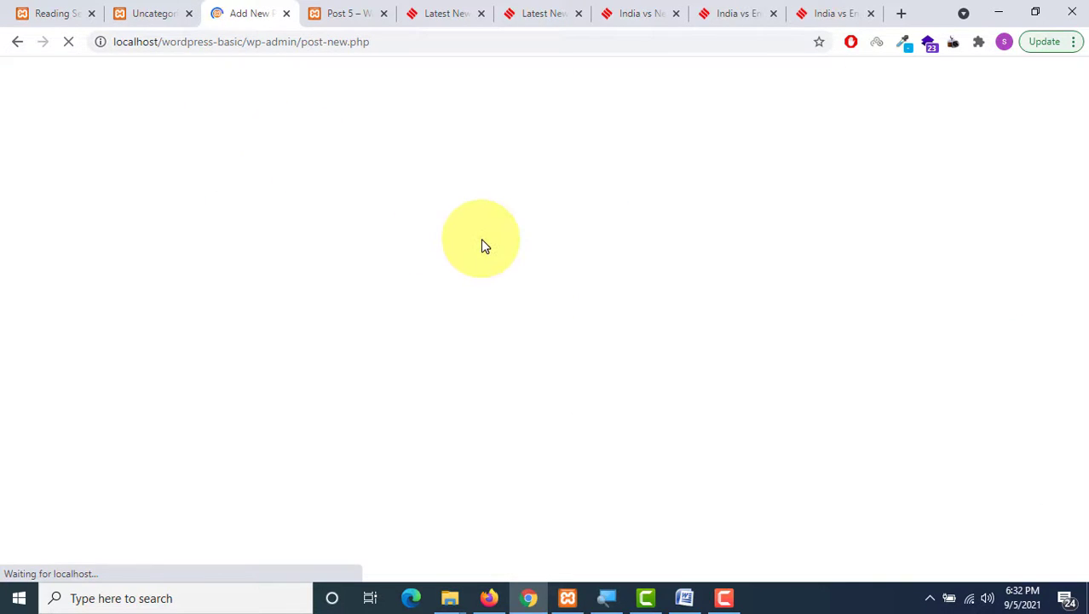
{"action": "key", "text": "ctrl+v"}
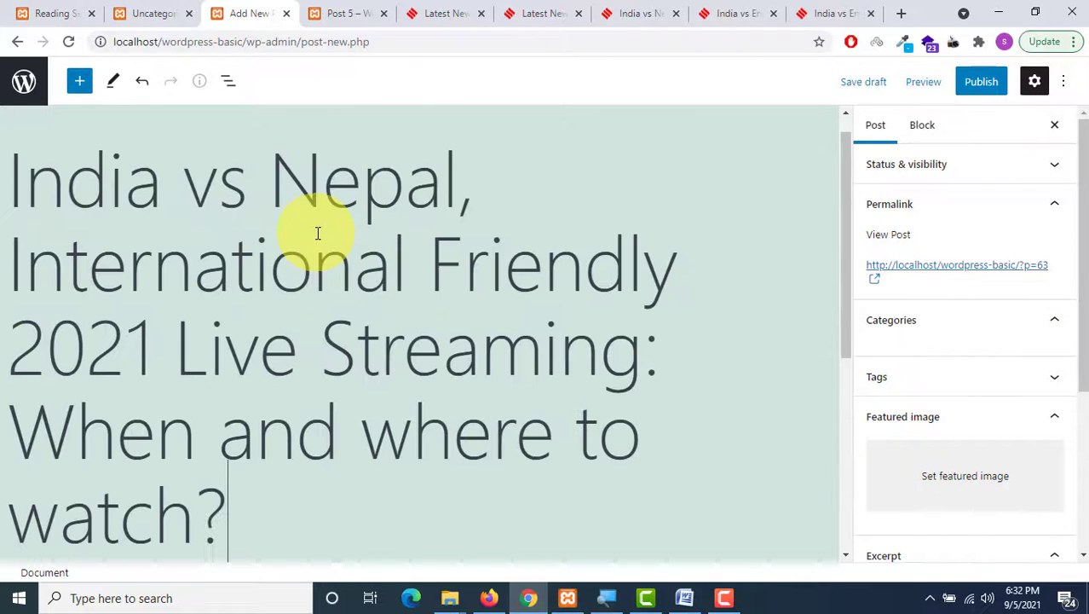
{"action": "scroll", "coordinate": [503, 324], "scroll_direction": "down", "scroll_amount": 3}
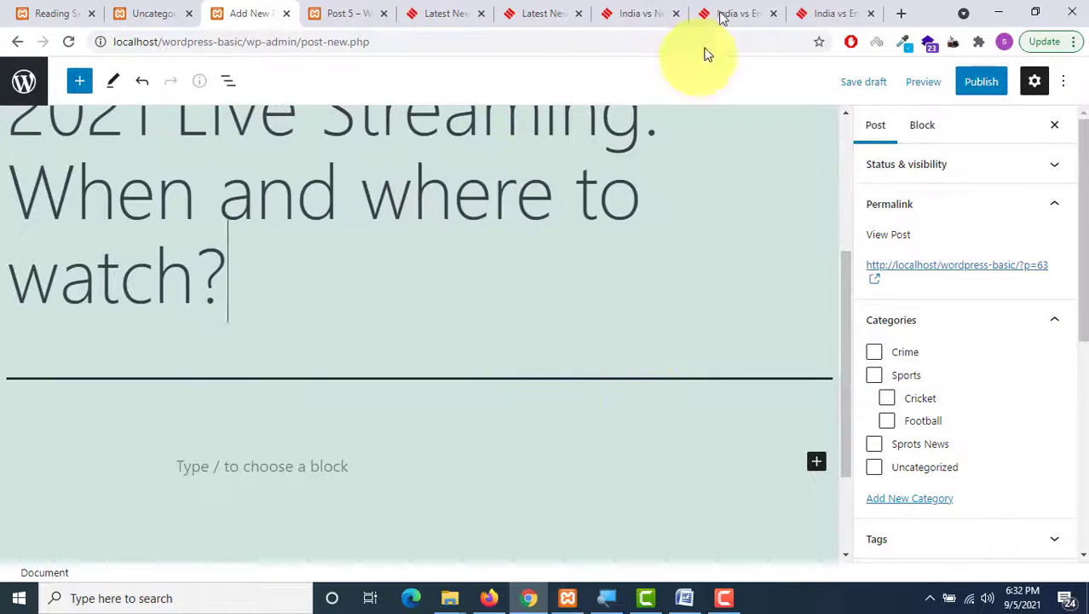
Step: Copy the India vs Nepal article's photo caption and first two paragraphs into the body of the new WordPress post
{"action": "left_click", "coordinate": [737, 10]}
{"action": "left_click", "coordinate": [631, 13]}
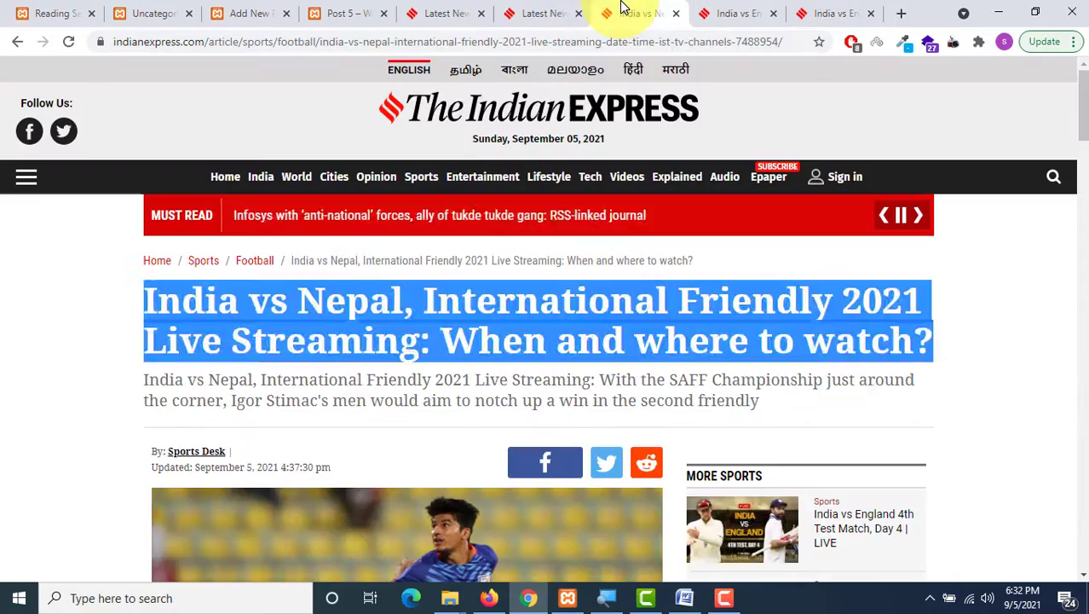
{"action": "scroll", "coordinate": [533, 287], "scroll_direction": "down", "scroll_amount": 7}
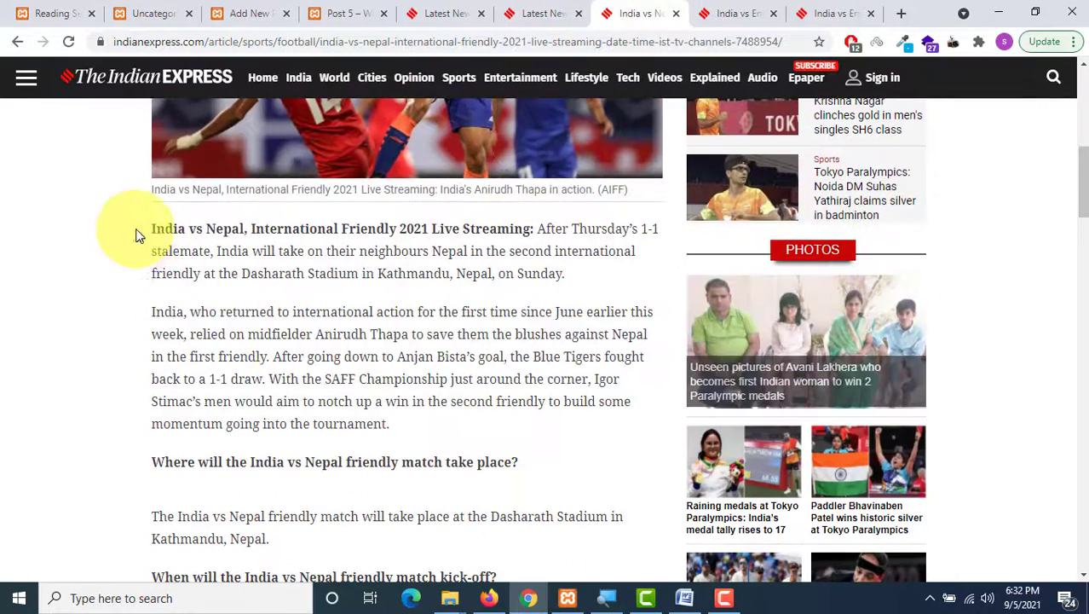
{"action": "left_click_drag", "start_coordinate": [139, 236], "coordinate": [476, 444]}
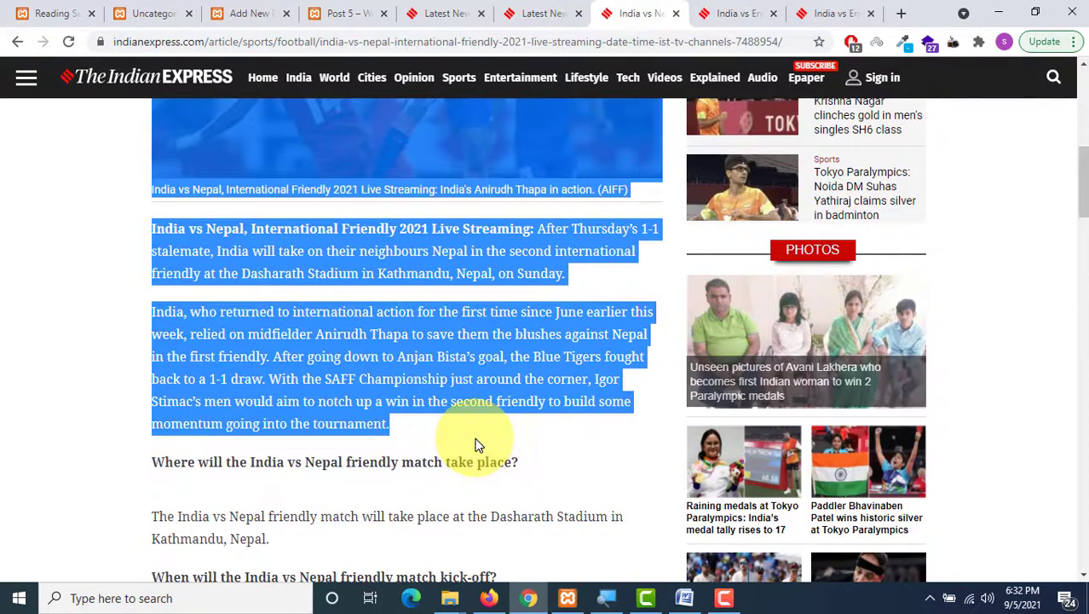
{"action": "left_click", "coordinate": [268, 9]}
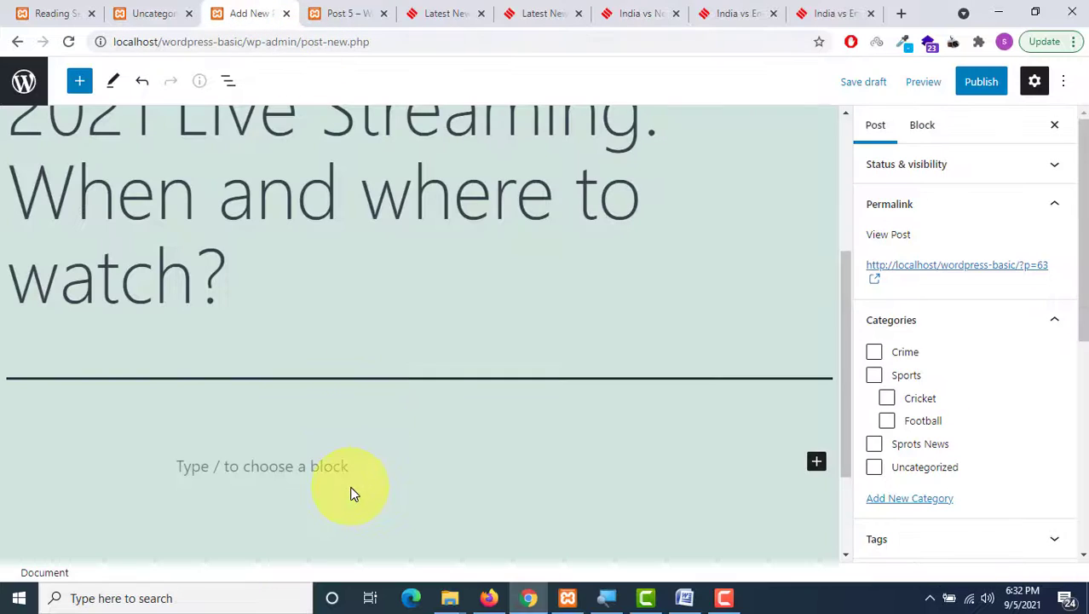
{"action": "left_click", "coordinate": [327, 468]}
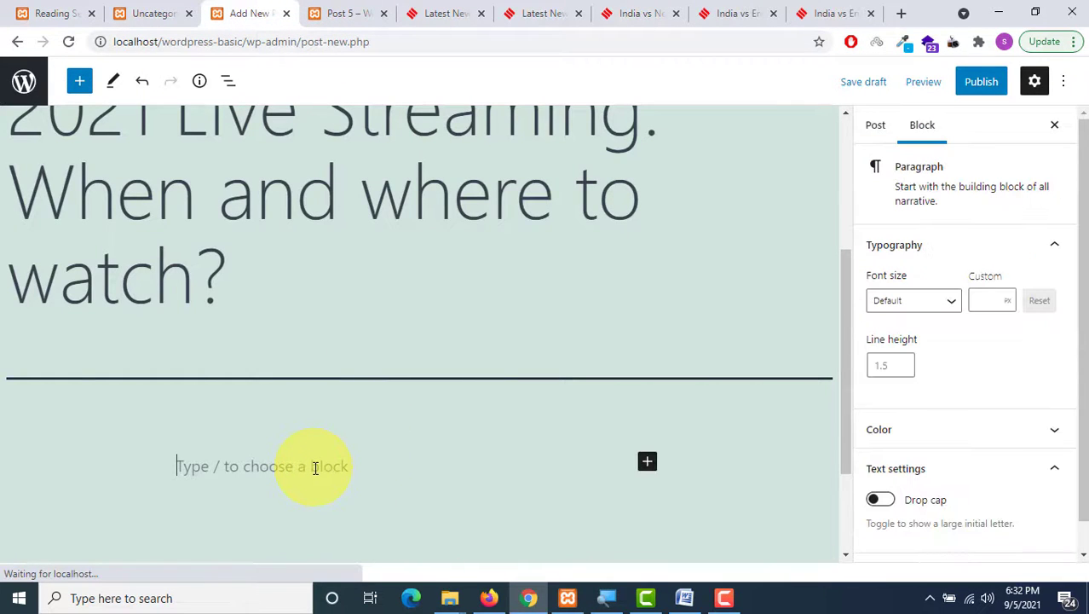
{"action": "key", "text": "ctrl+v"}
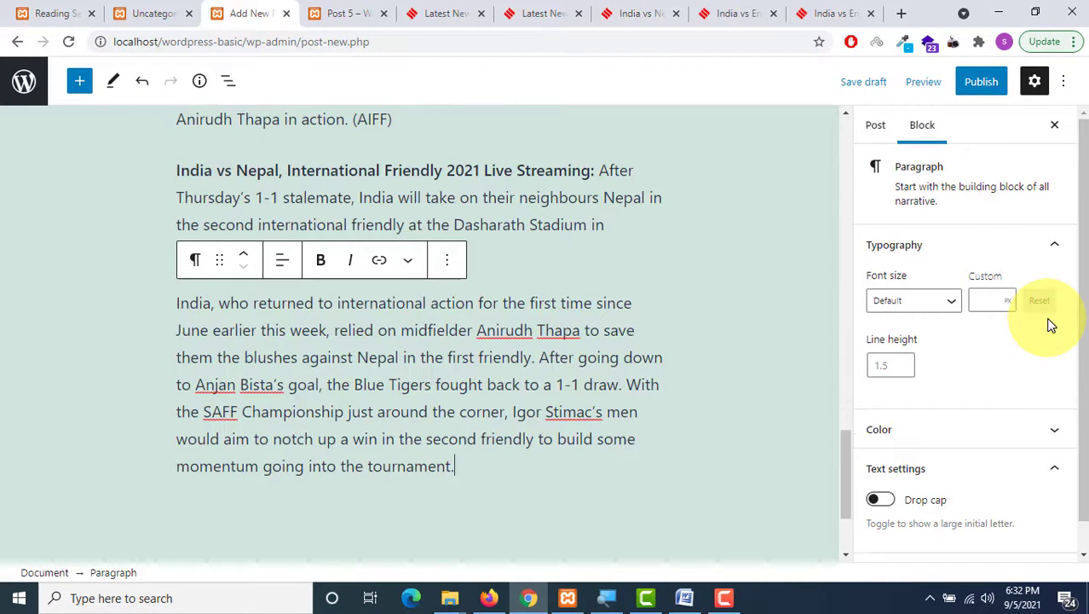
Step: Assign the post to the Sports category and its Football subcategory
{"action": "left_click", "coordinate": [874, 127]}
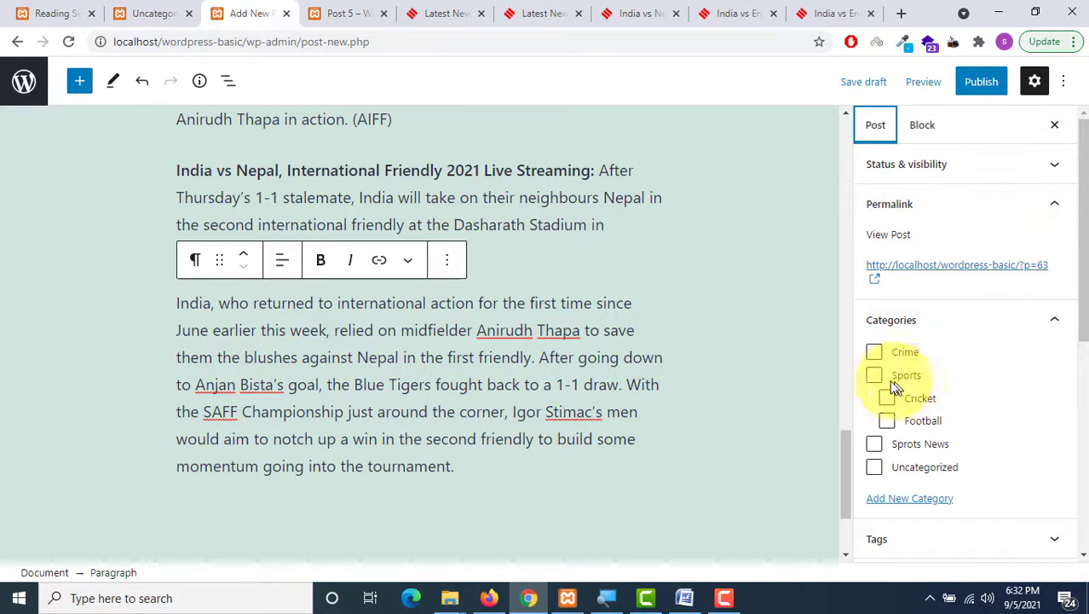
{"action": "left_click", "coordinate": [874, 376]}
{"action": "left_click", "coordinate": [887, 420]}
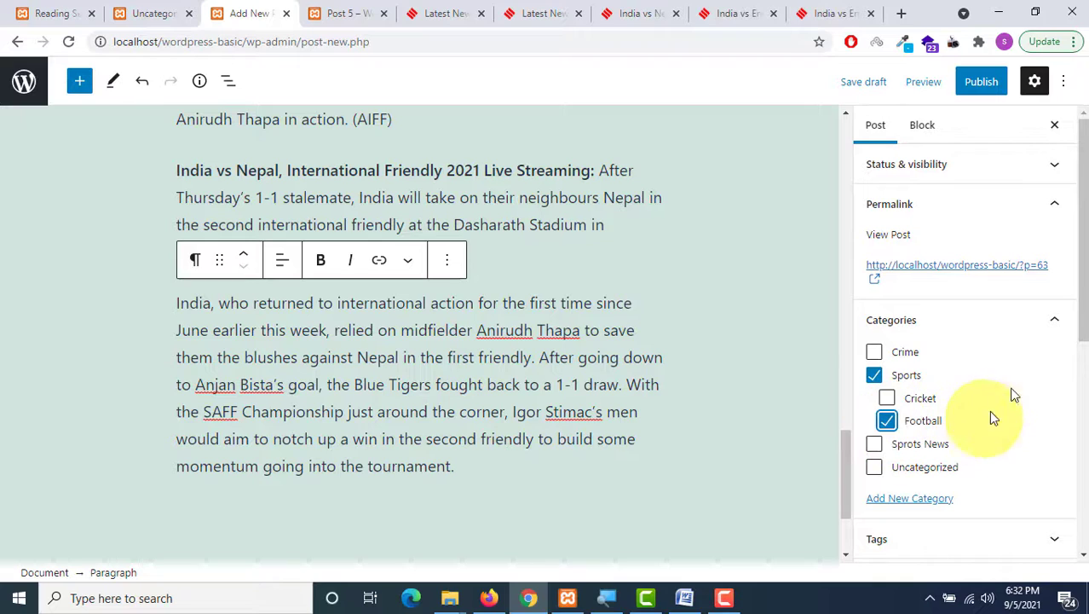
Step: Save the India vs Nepal article's match photo to Downloads as the JPEG "football" and return to the WordPress post
{"action": "left_click_drag", "start_coordinate": [1079, 208], "coordinate": [1079, 378]}
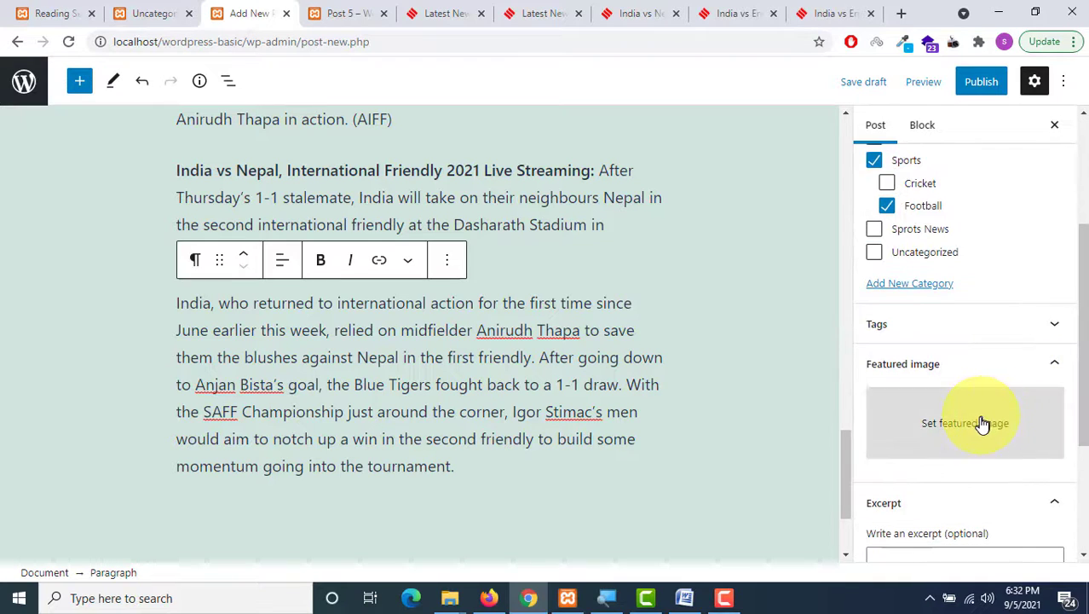
{"action": "left_click", "coordinate": [525, 8]}
{"action": "left_click", "coordinate": [638, 12]}
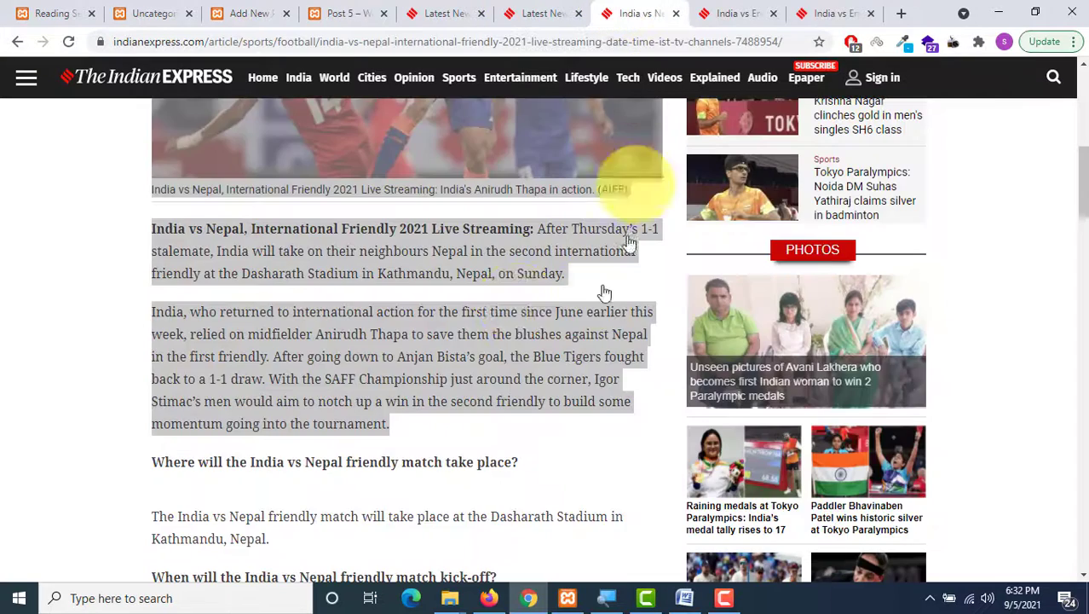
{"action": "scroll", "coordinate": [444, 277], "scroll_direction": "up", "scroll_amount": 3}
{"action": "left_click", "coordinate": [281, 254]}
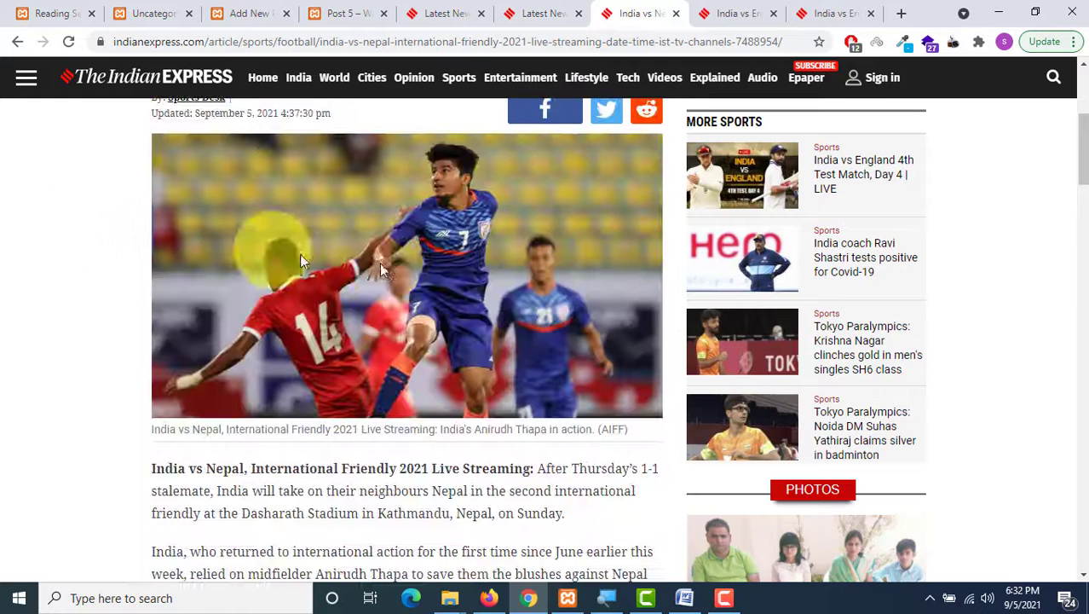
{"action": "right_click", "coordinate": [401, 266]}
{"action": "left_click", "coordinate": [426, 307]}
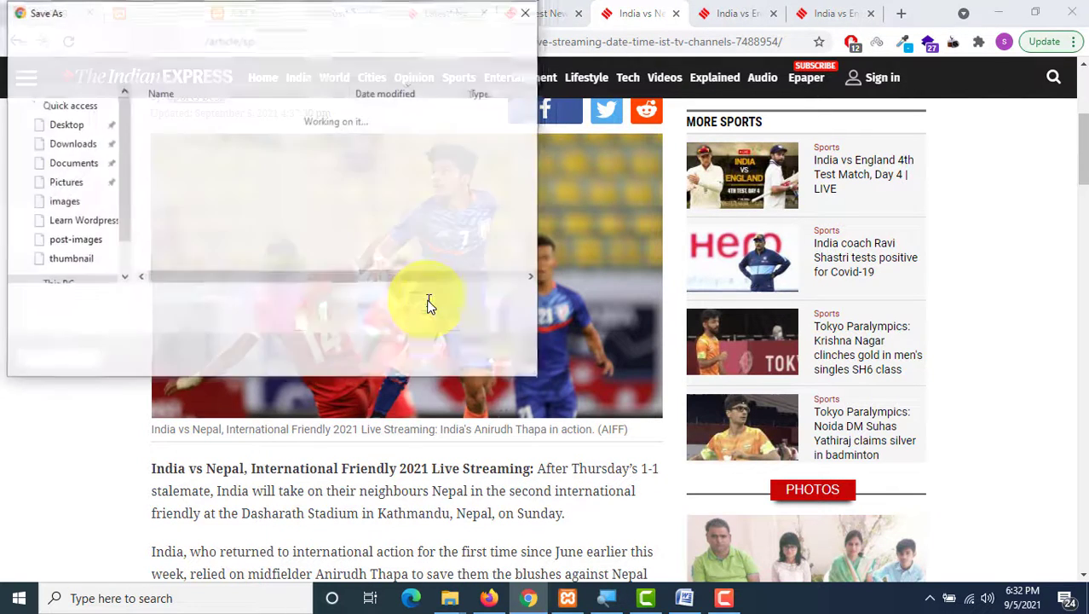
{"action": "type", "text": "football"}
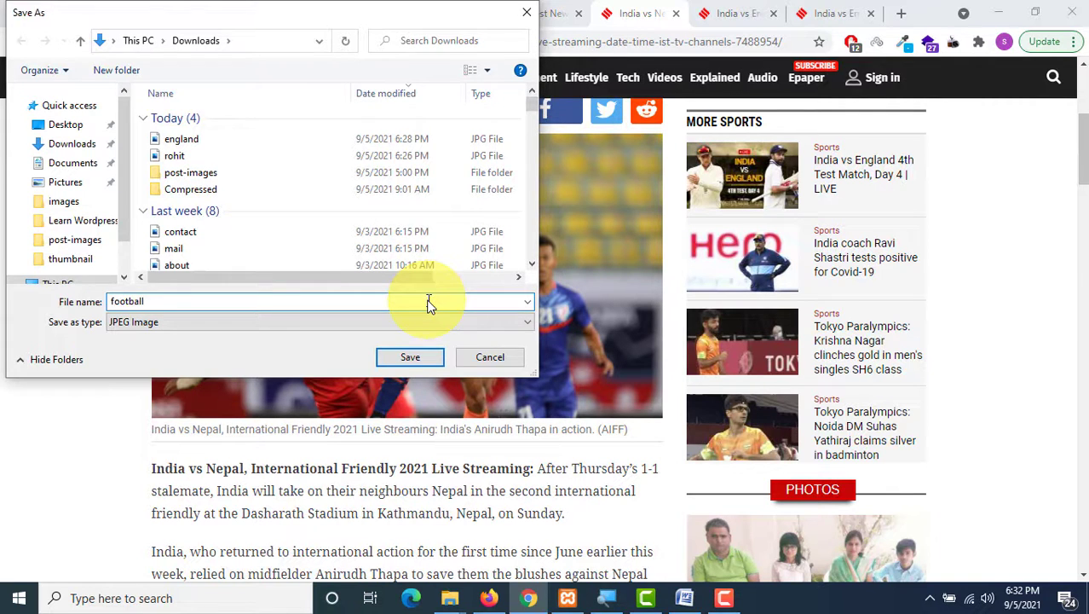
{"action": "key", "text": "Return"}
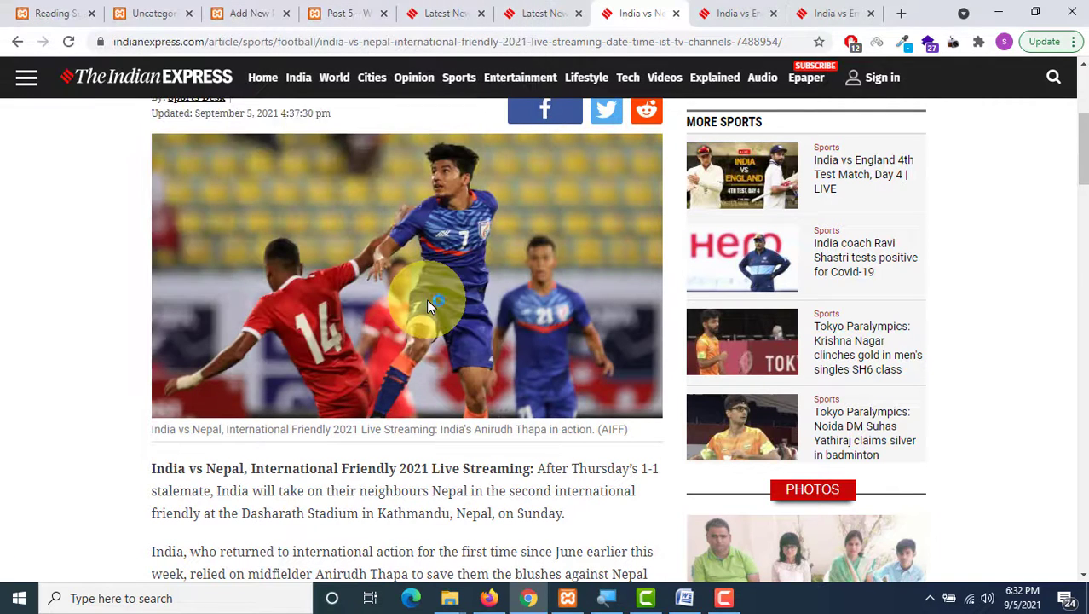
{"action": "left_click", "coordinate": [256, 13]}
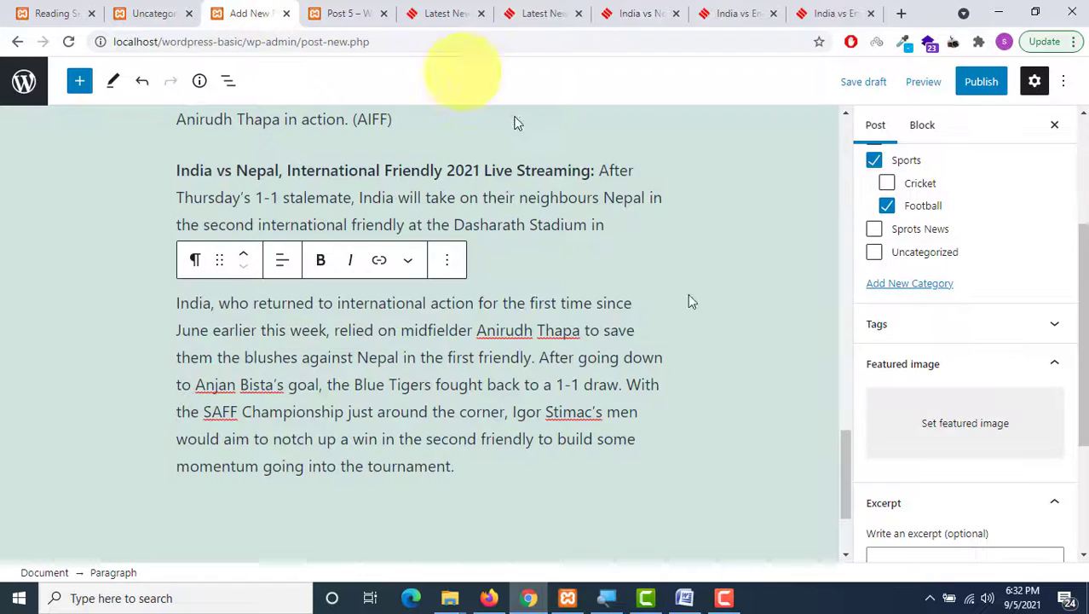
Step: Upload football.jpg from Downloads as the post's featured image and publish the post
{"action": "left_click", "coordinate": [989, 437]}
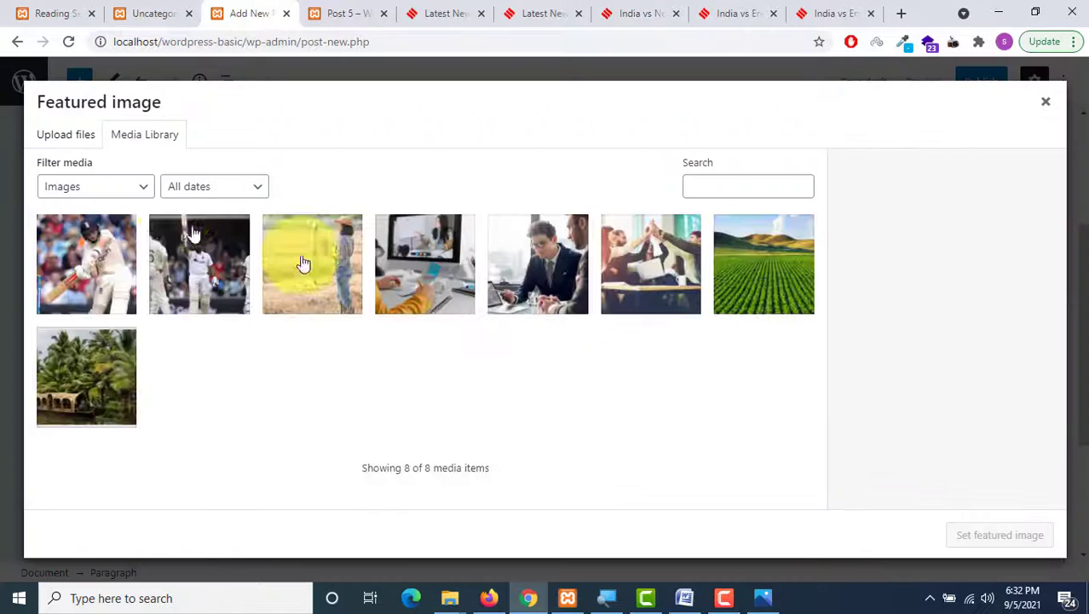
{"action": "left_click", "coordinate": [76, 140]}
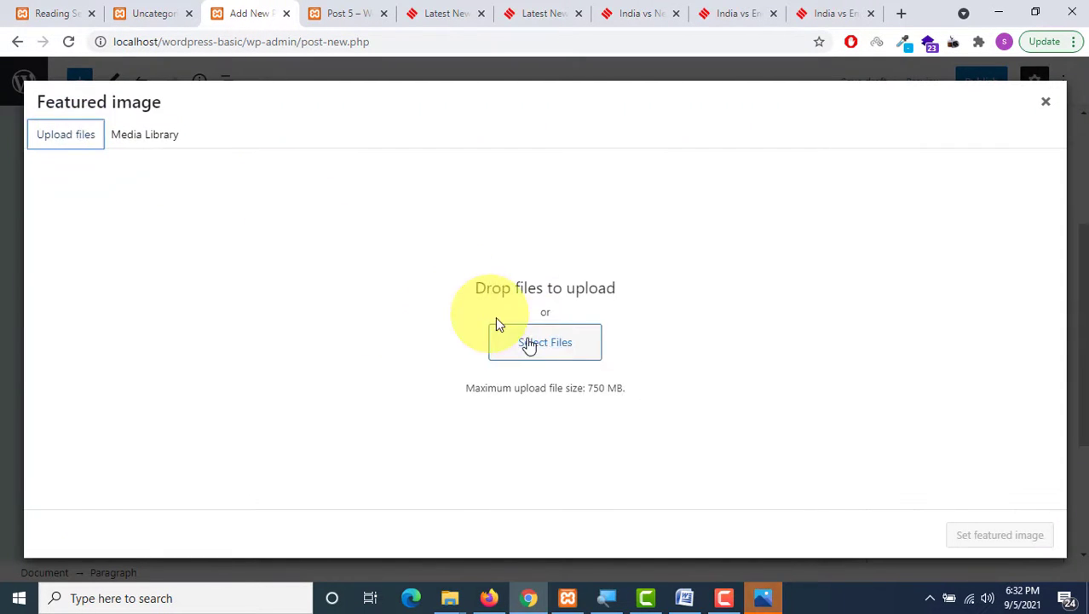
{"action": "left_click", "coordinate": [534, 348]}
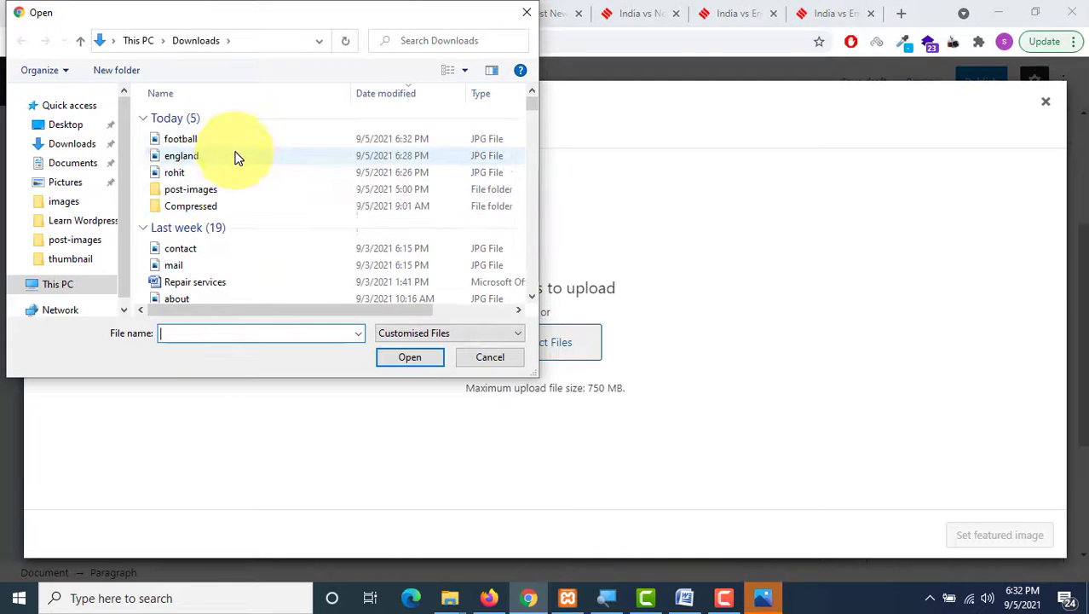
{"action": "double_click", "coordinate": [230, 141]}
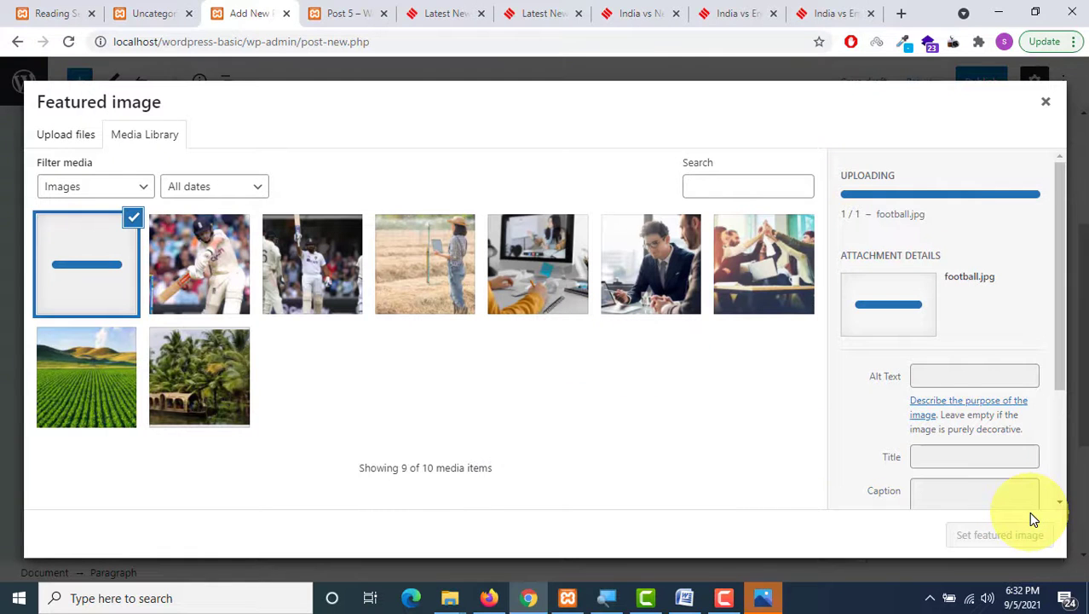
{"action": "left_click", "coordinate": [1012, 537]}
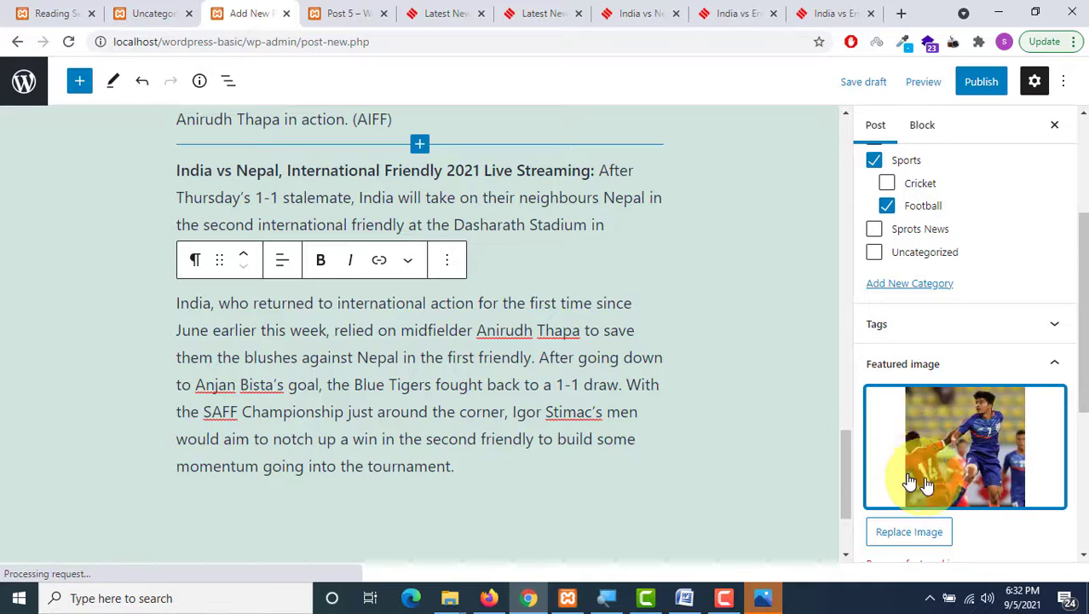
{"action": "left_click", "coordinate": [983, 90]}
{"action": "left_click", "coordinate": [932, 96]}
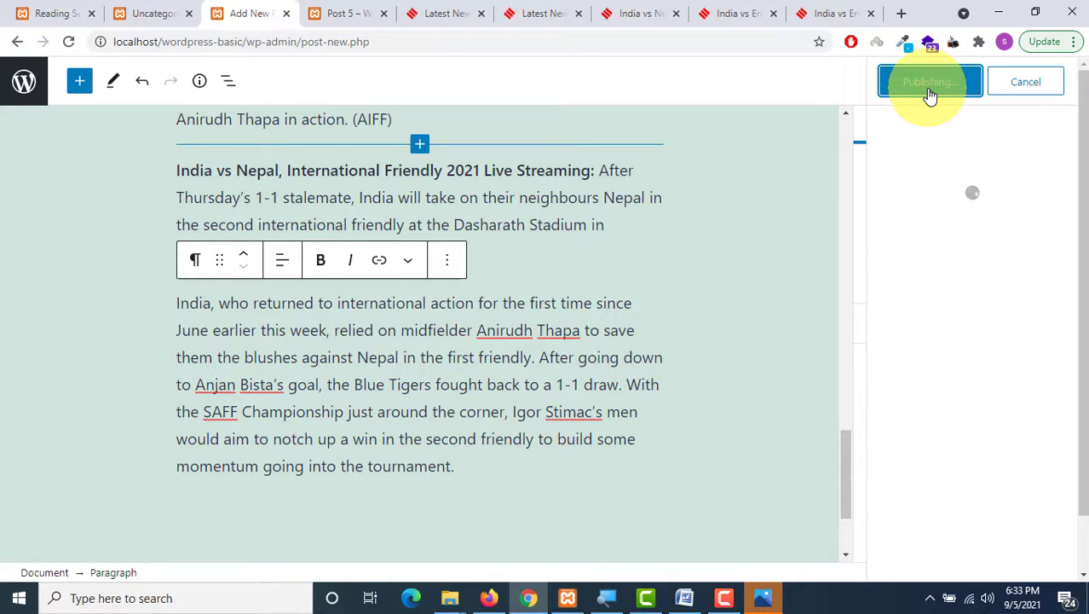
Step: Remove the empty bulleted list block above the byline in the post
{"action": "scroll", "coordinate": [644, 349], "scroll_direction": "up", "scroll_amount": 5}
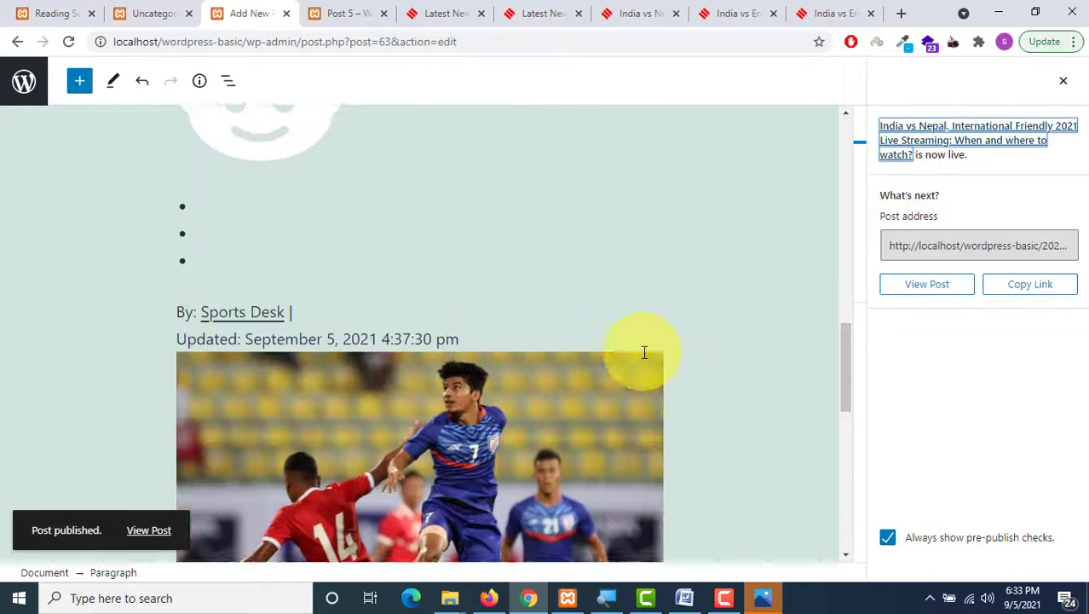
{"action": "scroll", "coordinate": [645, 352], "scroll_direction": "up", "scroll_amount": 1}
{"action": "scroll", "coordinate": [335, 239], "scroll_direction": "up", "scroll_amount": 10}
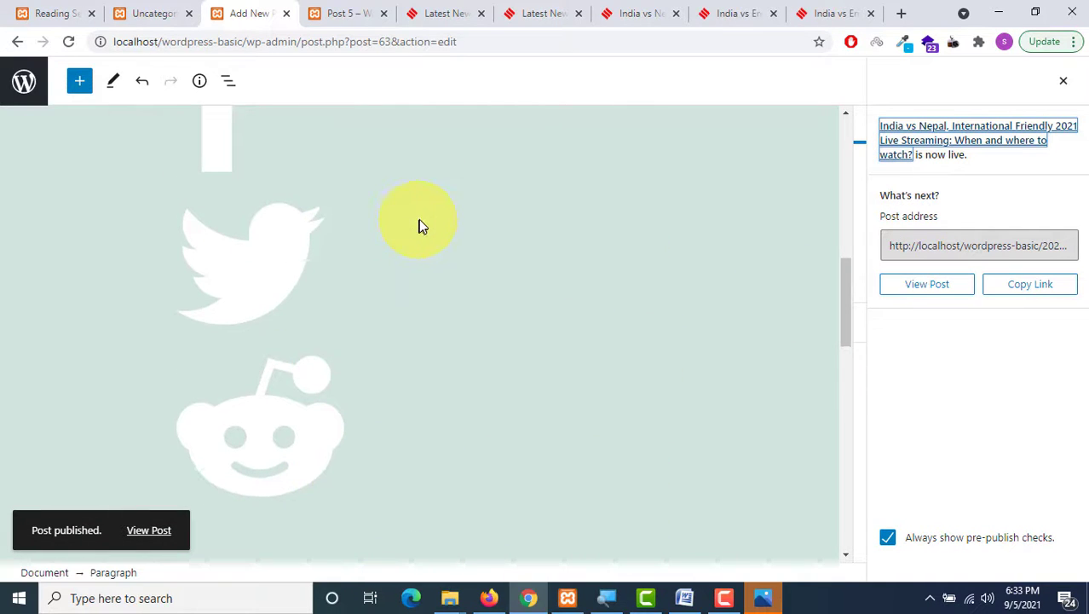
{"action": "scroll", "coordinate": [419, 226], "scroll_direction": "down", "scroll_amount": 10}
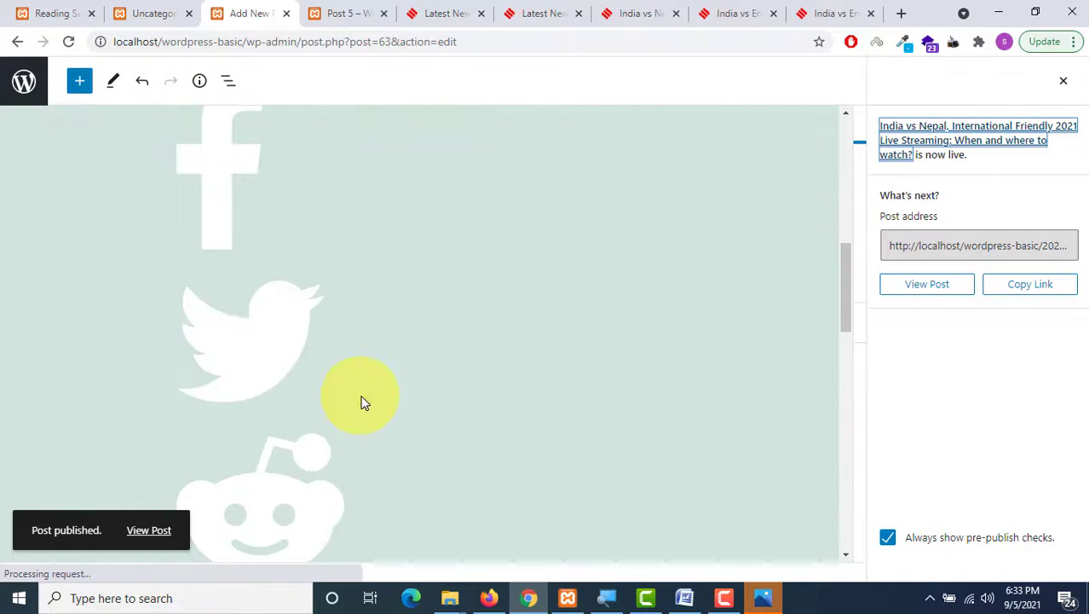
{"action": "left_click", "coordinate": [437, 290]}
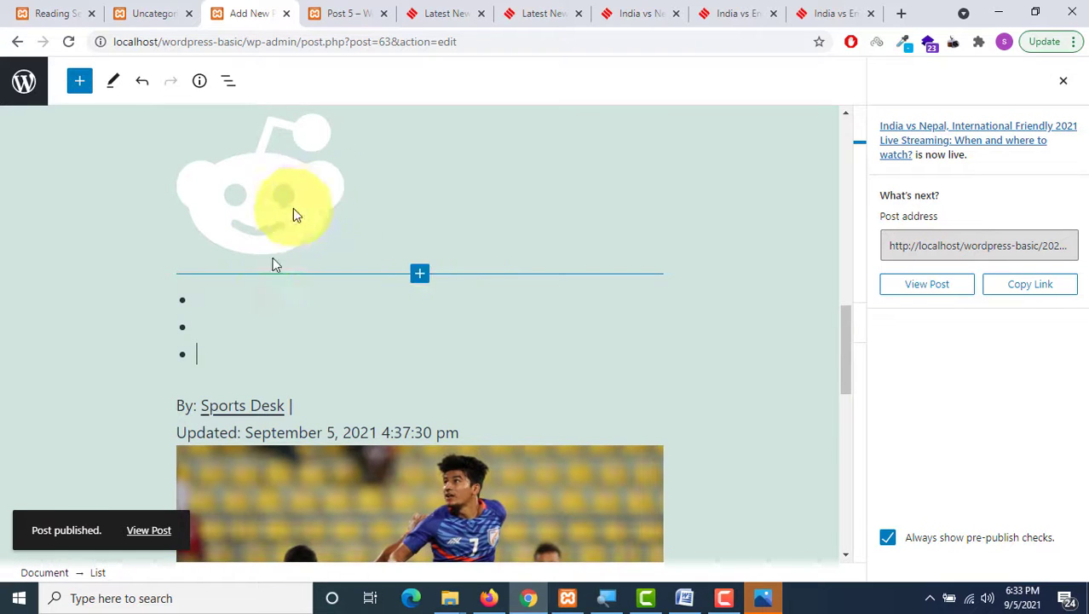
{"action": "left_click", "coordinate": [510, 258]}
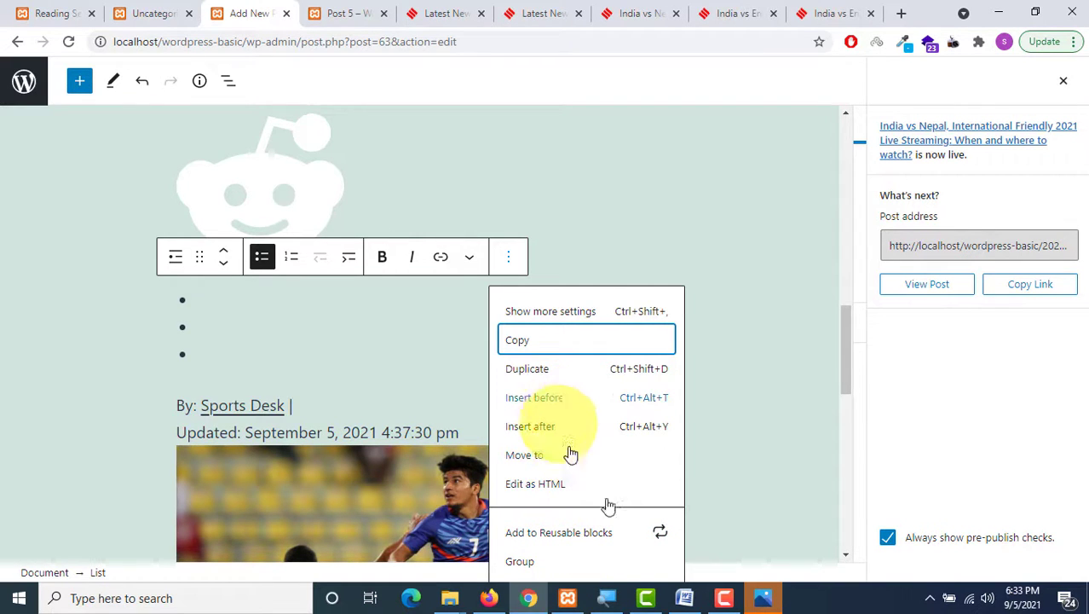
{"action": "left_click_drag", "start_coordinate": [841, 344], "coordinate": [850, 400]}
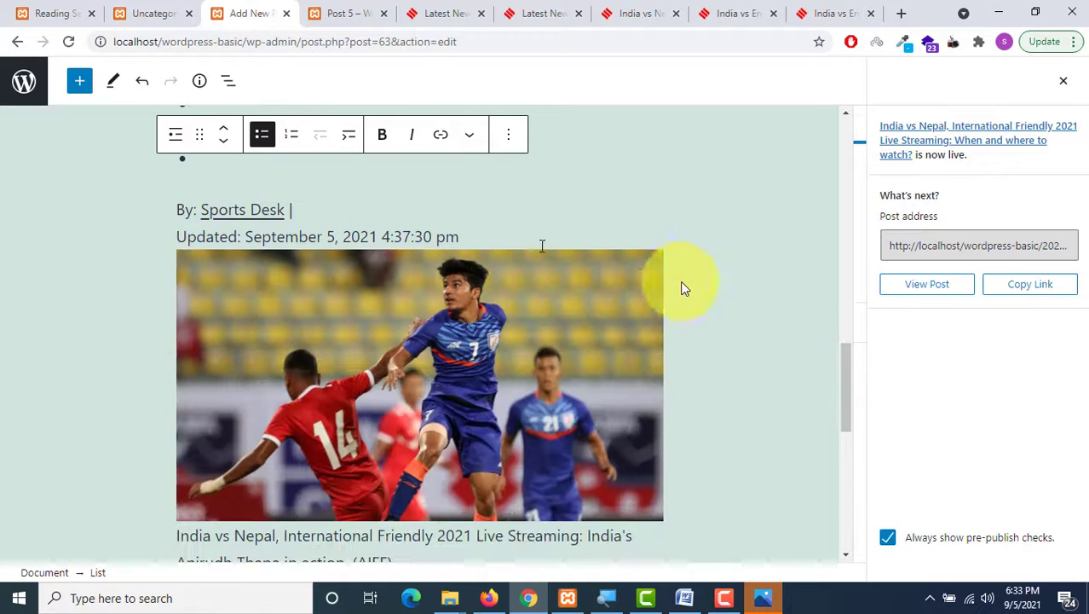
{"action": "left_click", "coordinate": [511, 137]}
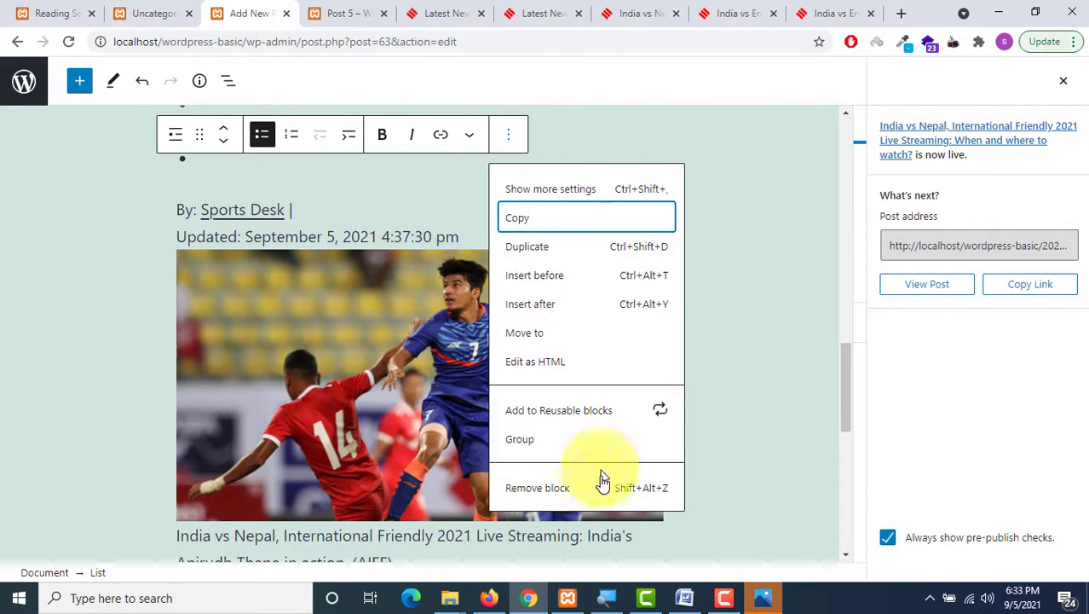
{"action": "left_click", "coordinate": [602, 492]}
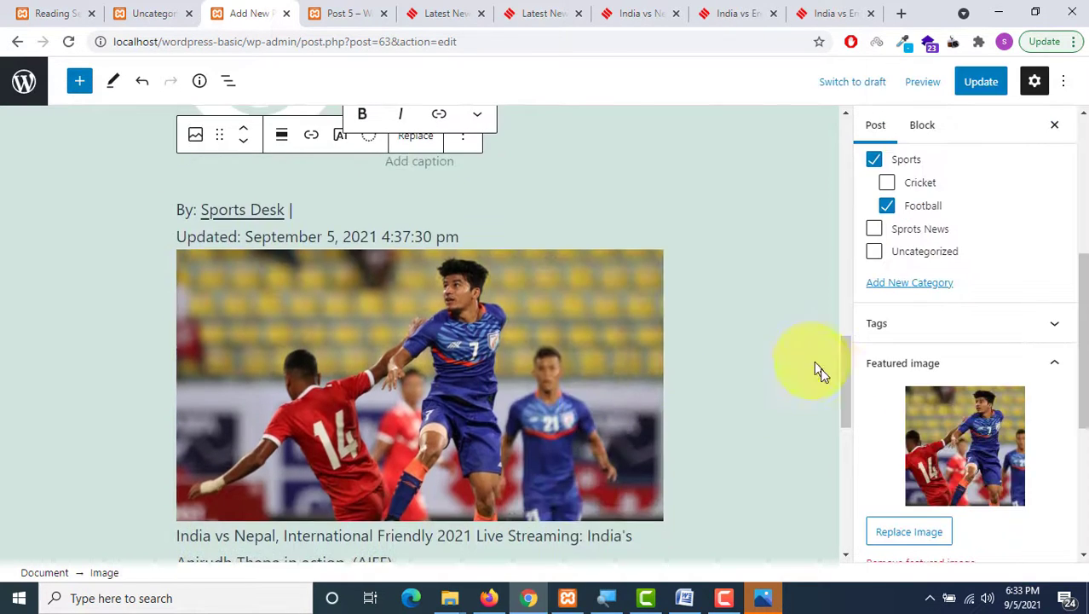
Step: Remove the Reddit, Twitter and Facebook icon image blocks above the byline
{"action": "left_click_drag", "start_coordinate": [856, 391], "coordinate": [844, 293]}
{"action": "scroll", "coordinate": [625, 331], "scroll_direction": "up", "scroll_amount": 5}
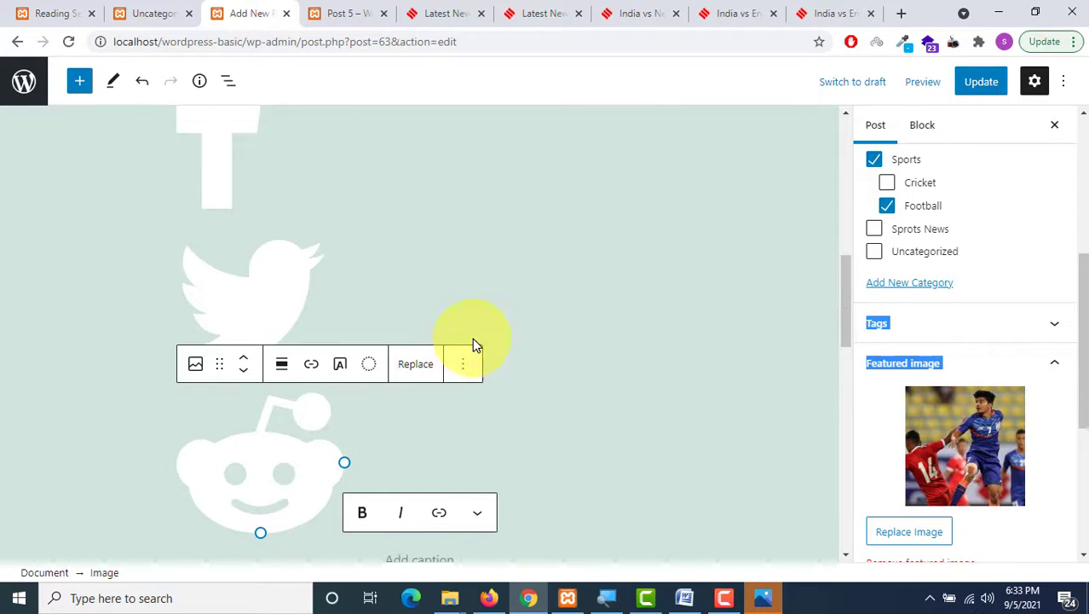
{"action": "left_click", "coordinate": [466, 361]}
{"action": "scroll", "coordinate": [503, 316], "scroll_direction": "down", "scroll_amount": 2}
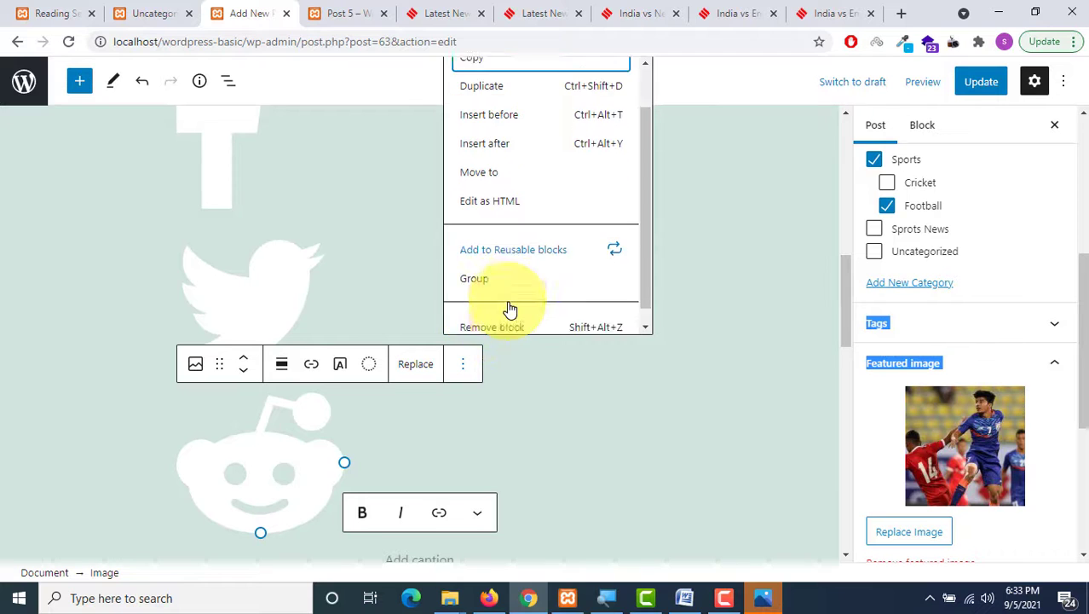
{"action": "left_click", "coordinate": [510, 310]}
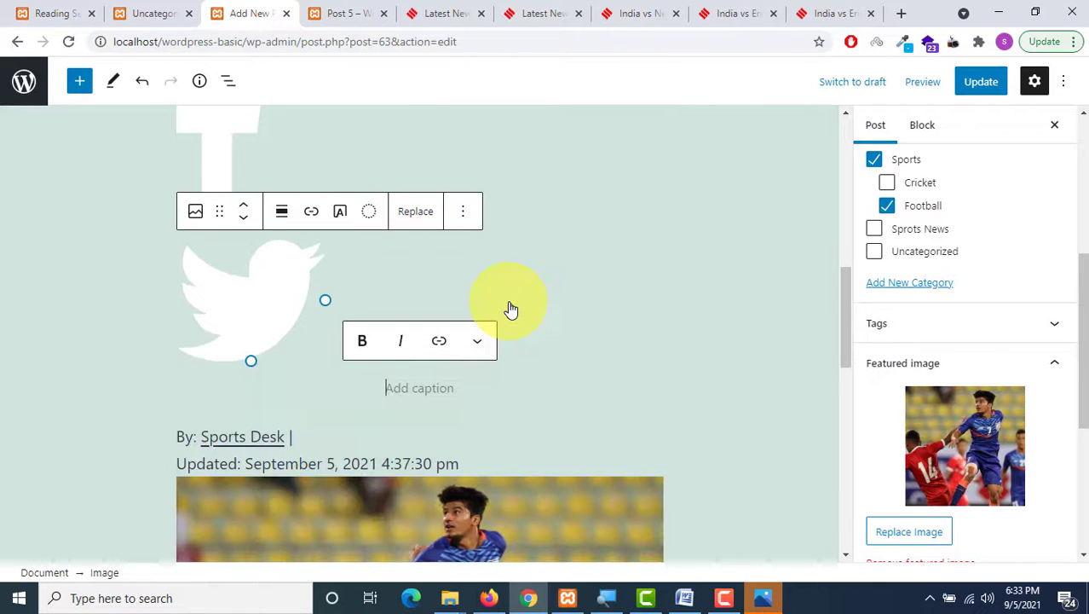
{"action": "left_click", "coordinate": [467, 215]}
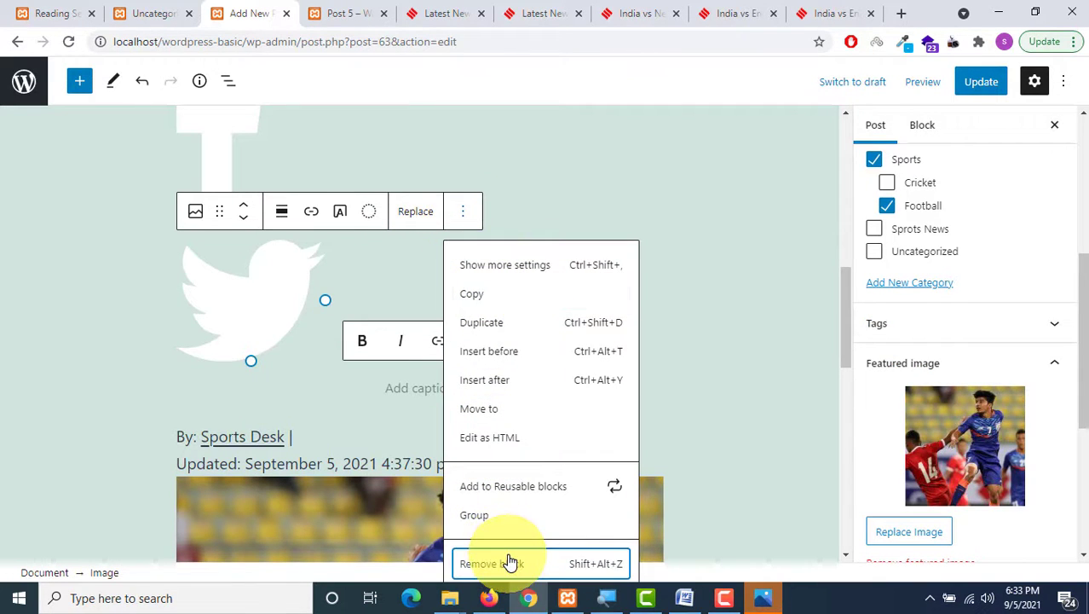
{"action": "left_click", "coordinate": [511, 558]}
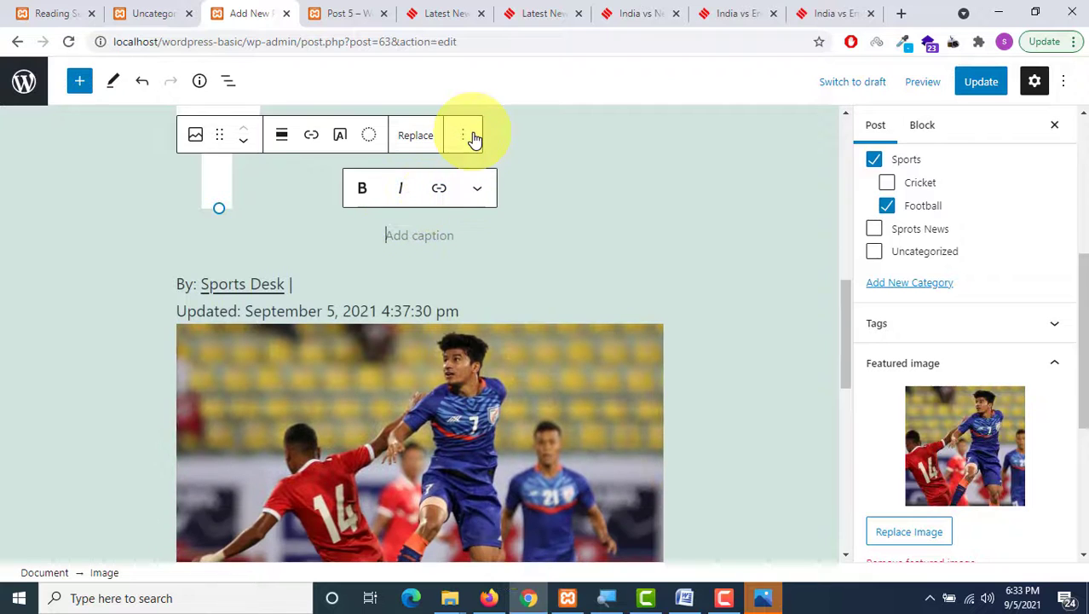
{"action": "left_click", "coordinate": [464, 136]}
{"action": "left_click", "coordinate": [494, 498]}
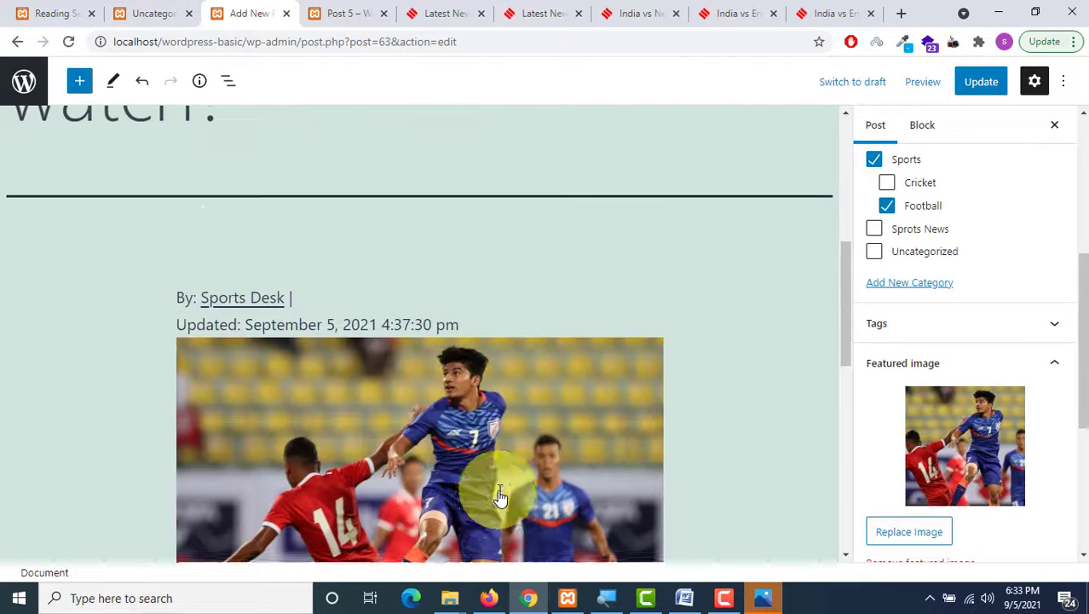
Step: Delete the byline, the update time, and the inline match photo with its caption above the article text
{"action": "left_click", "coordinate": [247, 291]}
{"action": "left_click", "coordinate": [310, 223]}
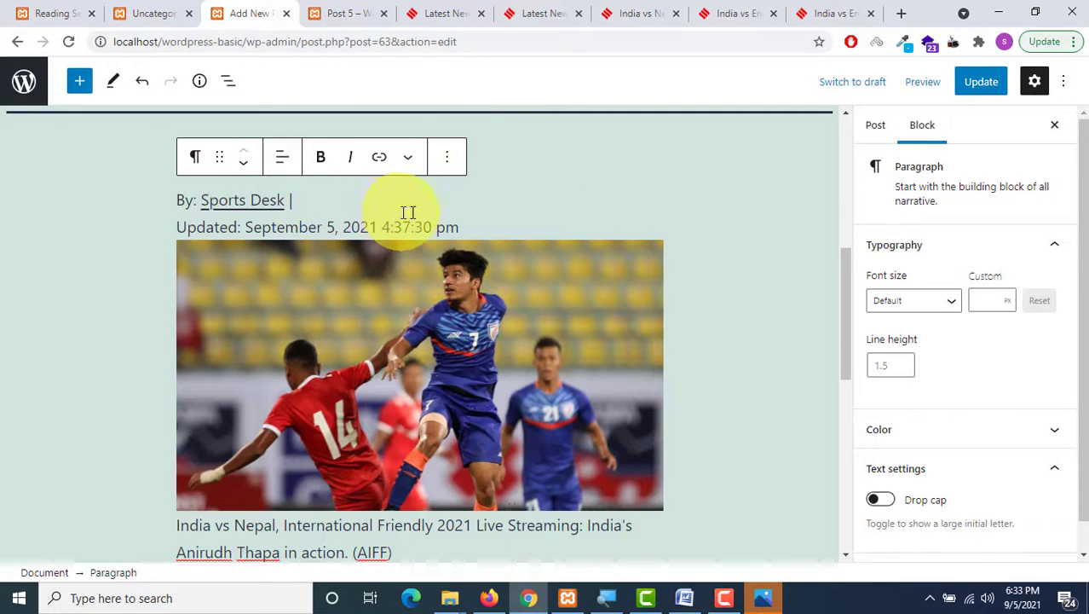
{"action": "key", "text": "BackSpace"}
{"action": "key", "text": "BackSpace"}
{"action": "key", "text": "BackSpace"}
{"action": "key", "text": "BackSpace"}
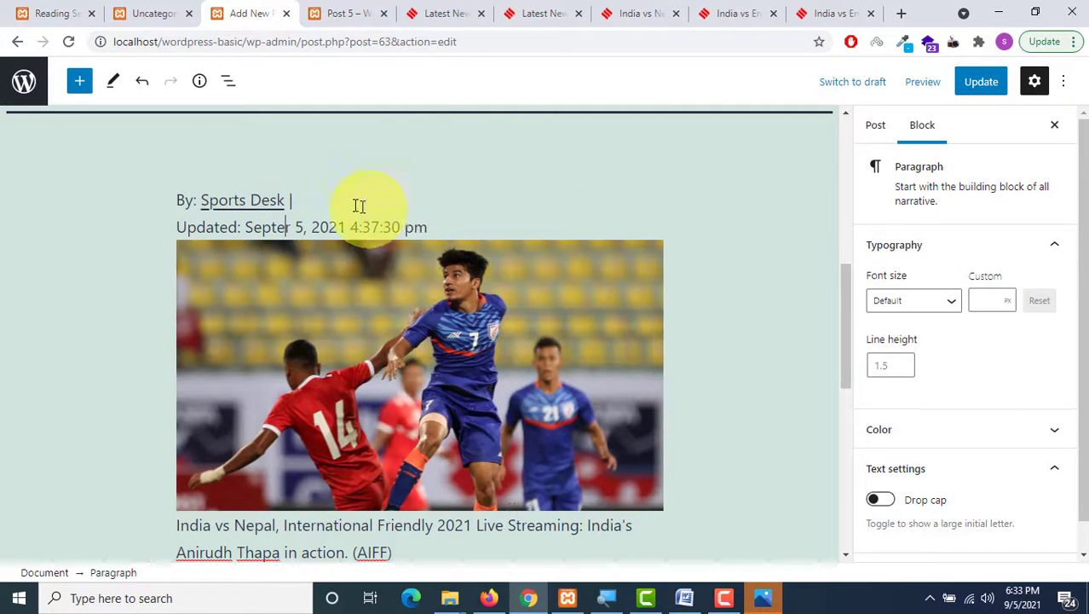
{"action": "left_click_drag", "start_coordinate": [420, 224], "coordinate": [168, 195]}
{"action": "key", "text": "BackSpace"}
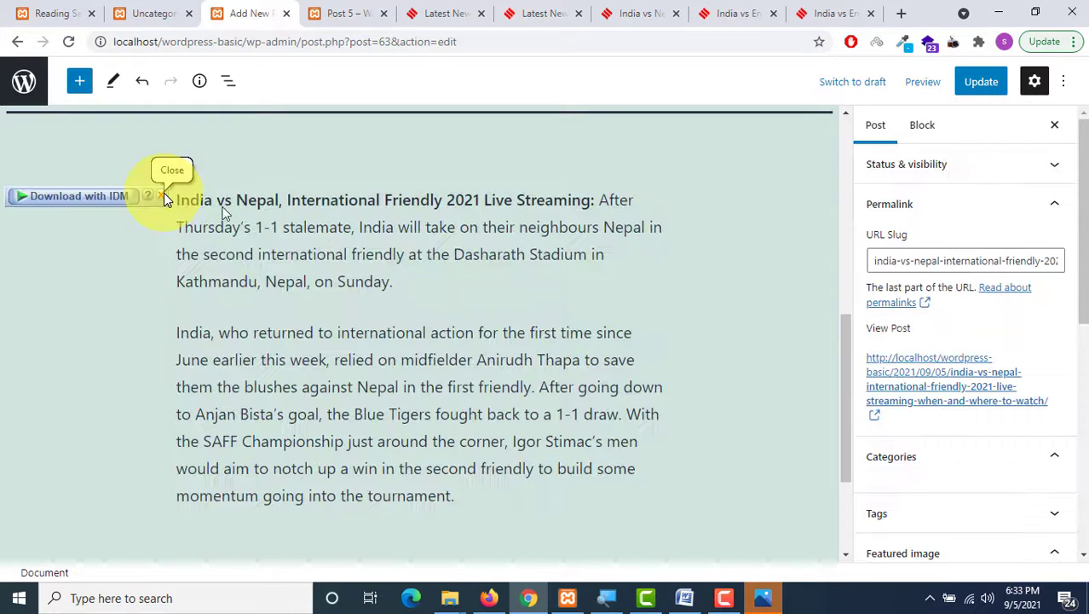
Step: Check the remaining article text and update the published post
{"action": "scroll", "coordinate": [357, 265], "scroll_direction": "up", "scroll_amount": 3}
{"action": "scroll", "coordinate": [357, 265], "scroll_direction": "down", "scroll_amount": 2}
{"action": "scroll", "coordinate": [511, 268], "scroll_direction": "down", "scroll_amount": 3}
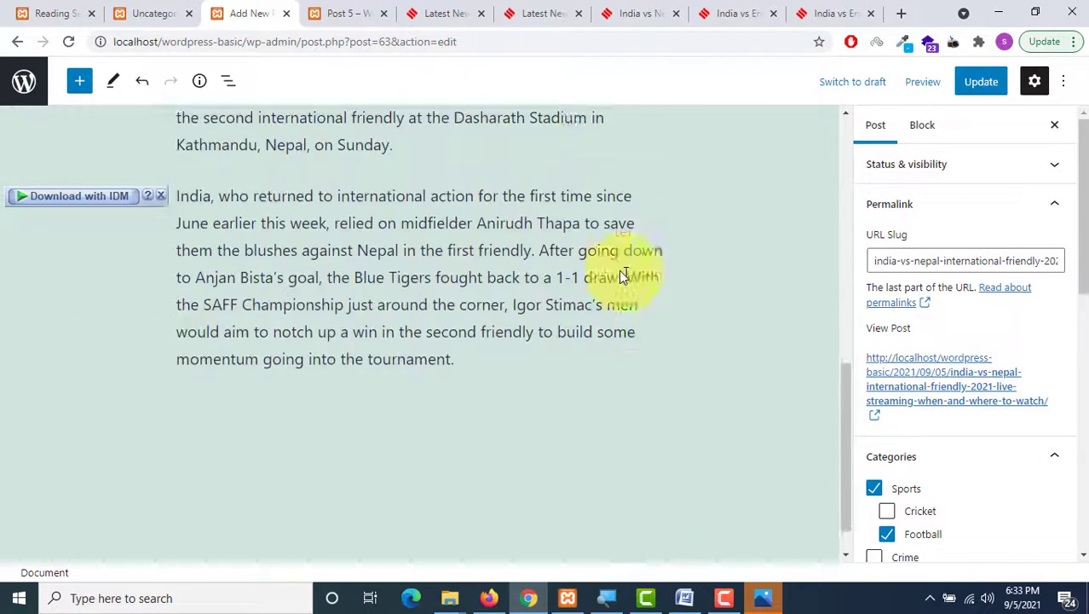
{"action": "left_click", "coordinate": [975, 81]}
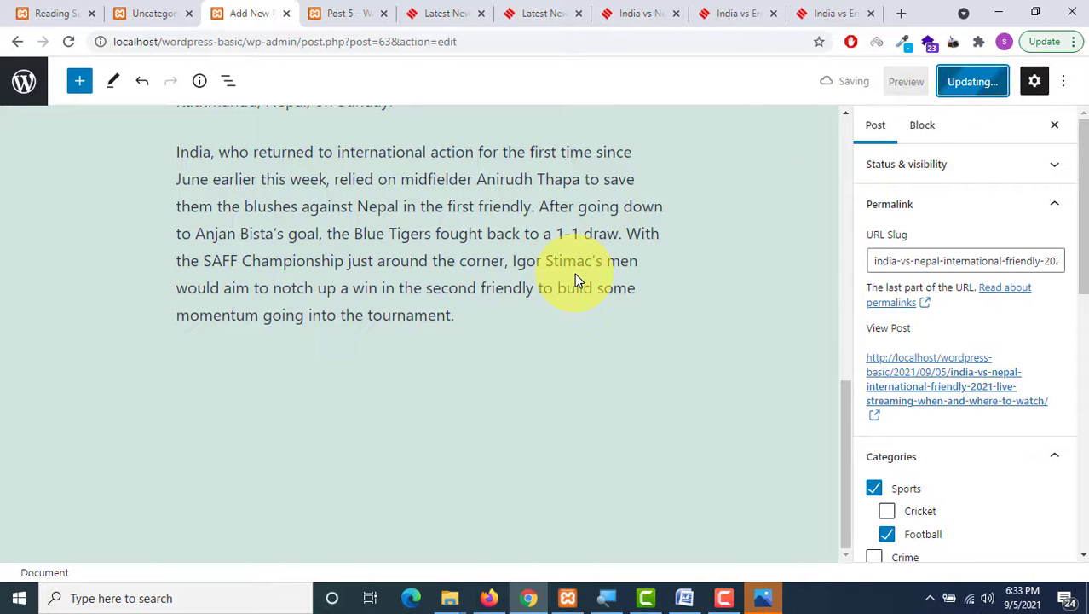
Step: Open the site's Blog page and check the India vs Nepal post's image and excerpt
{"action": "left_click", "coordinate": [339, 13]}
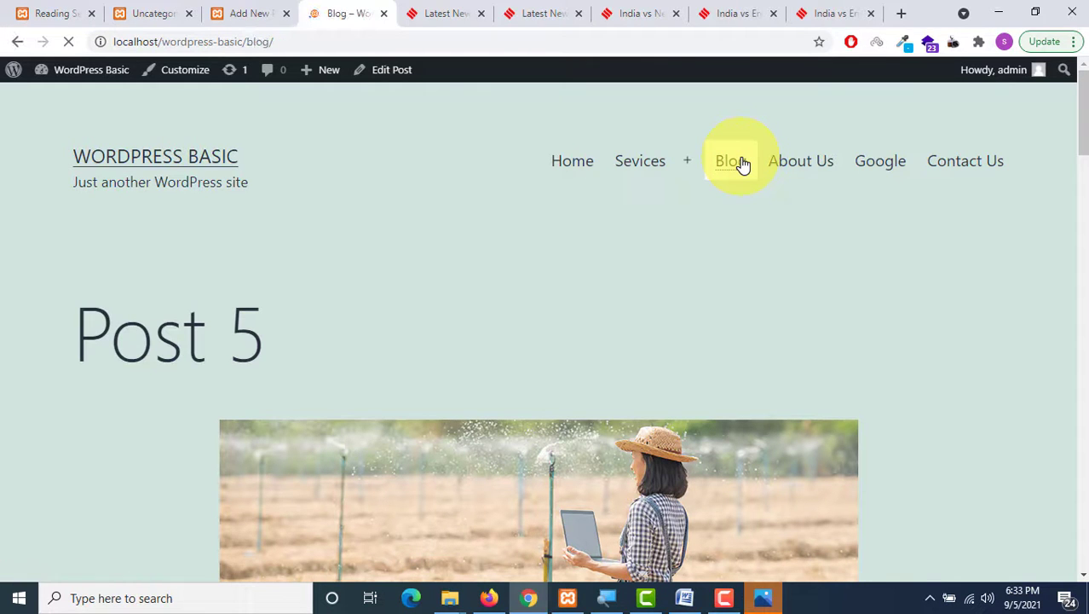
{"action": "scroll", "coordinate": [669, 214], "scroll_direction": "down", "scroll_amount": 8}
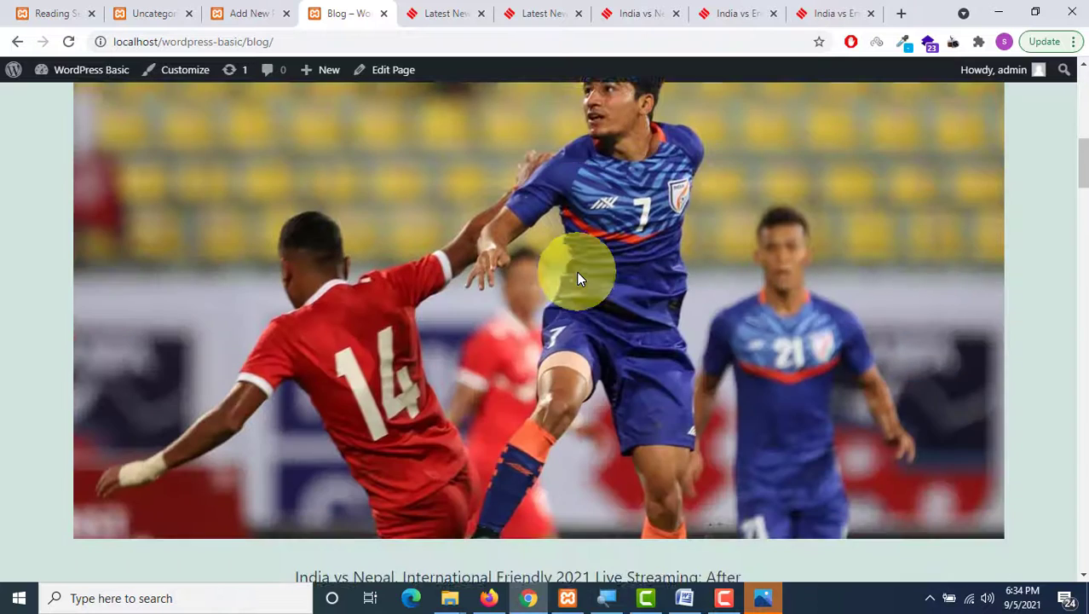
{"action": "scroll", "coordinate": [577, 278], "scroll_direction": "down", "scroll_amount": 4}
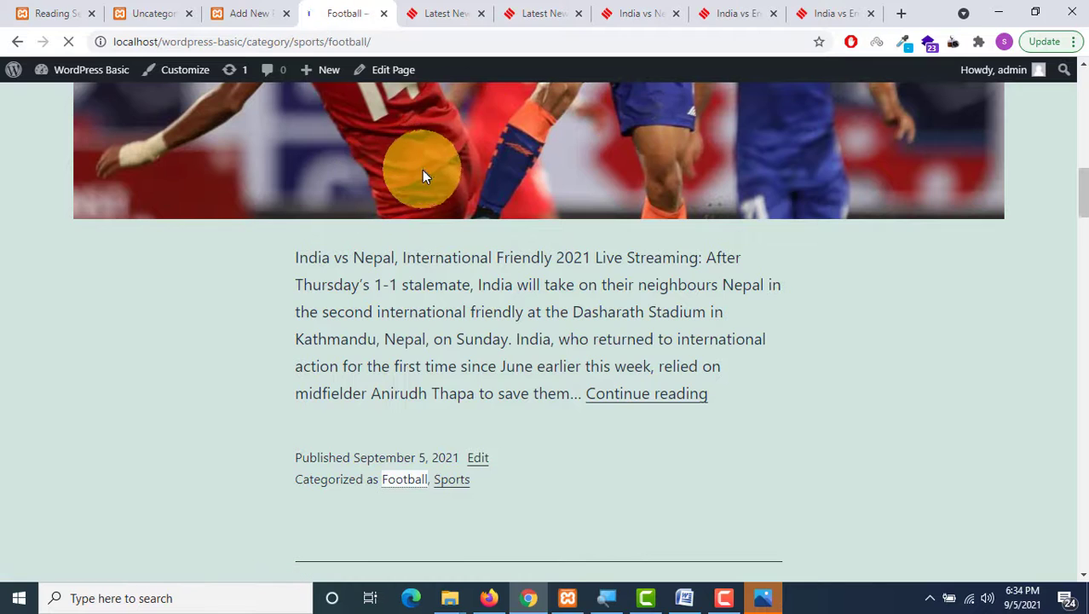
Step: Open the Football category archive and examine its post listing and the recent posts in the footer
{"action": "scroll", "coordinate": [421, 171], "scroll_direction": "down", "scroll_amount": 4}
{"action": "scroll", "coordinate": [422, 173], "scroll_direction": "down", "scroll_amount": 10}
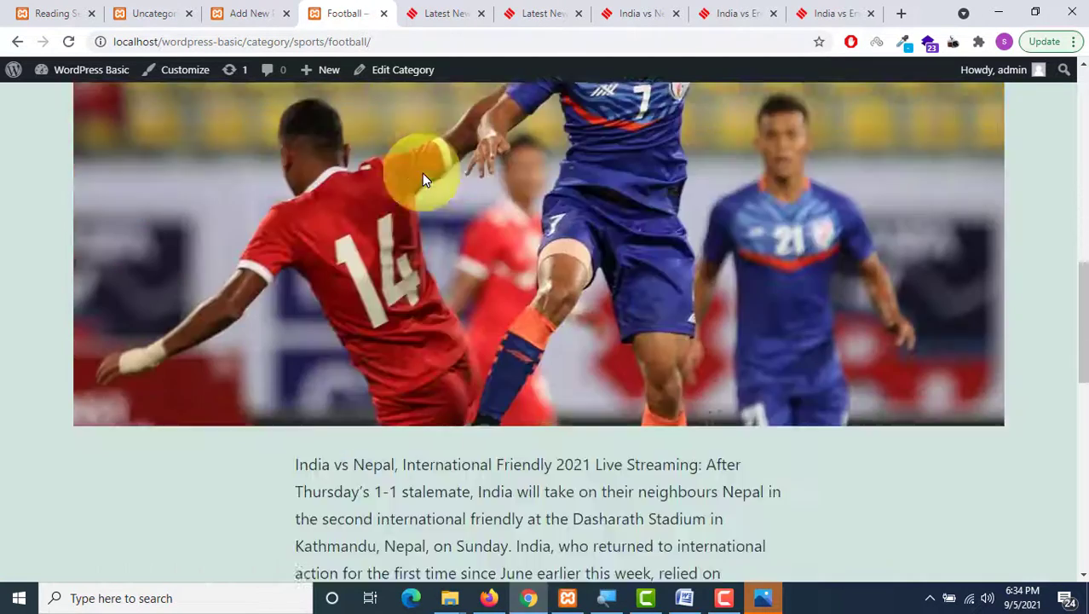
{"action": "scroll", "coordinate": [422, 174], "scroll_direction": "up", "scroll_amount": 7}
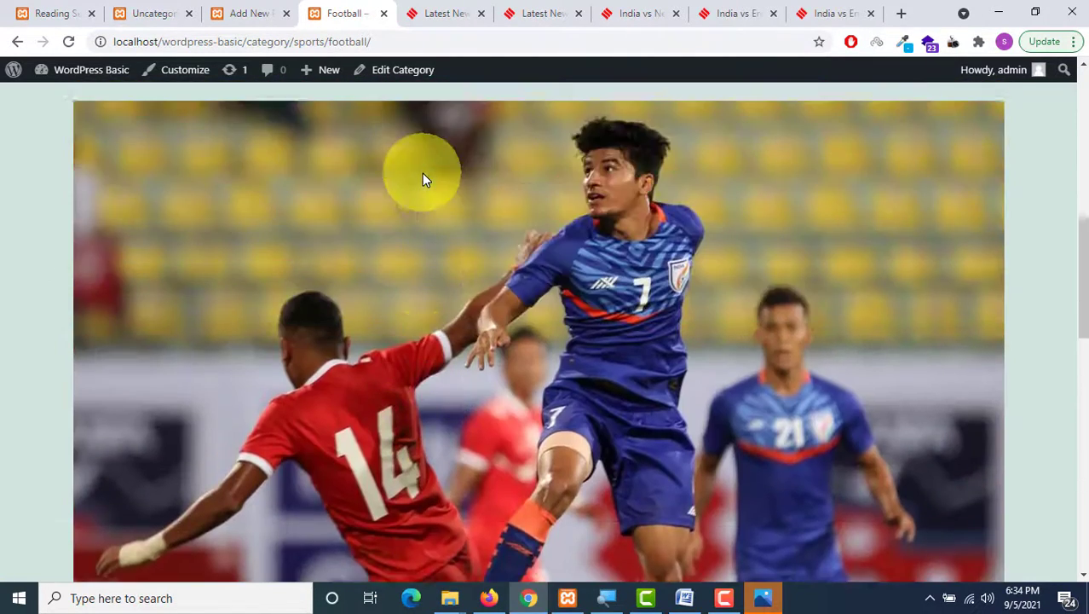
{"action": "scroll", "coordinate": [422, 173], "scroll_direction": "down", "scroll_amount": 5}
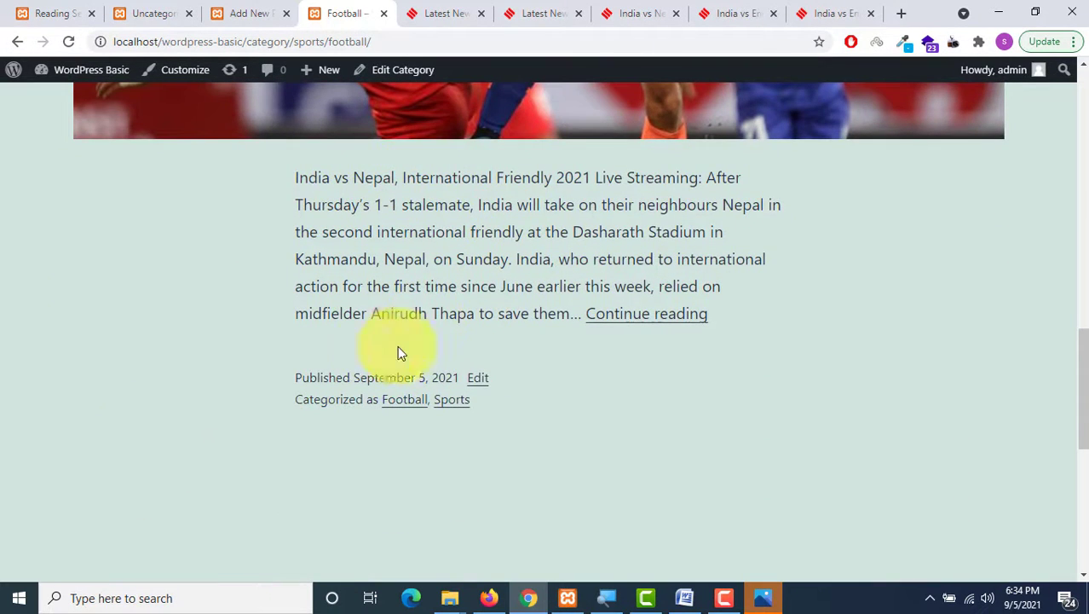
{"action": "scroll", "coordinate": [401, 351], "scroll_direction": "down", "scroll_amount": 2}
{"action": "scroll", "coordinate": [530, 333], "scroll_direction": "down", "scroll_amount": 4}
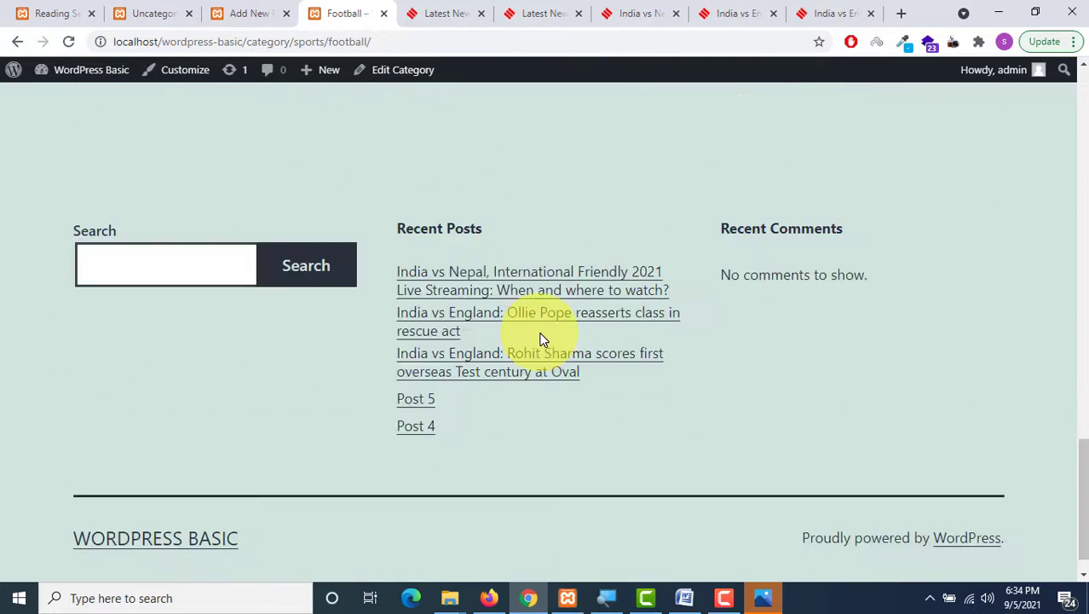
{"action": "scroll", "coordinate": [542, 273], "scroll_direction": "up", "scroll_amount": 5}
{"action": "scroll", "coordinate": [635, 239], "scroll_direction": "up", "scroll_amount": 3}
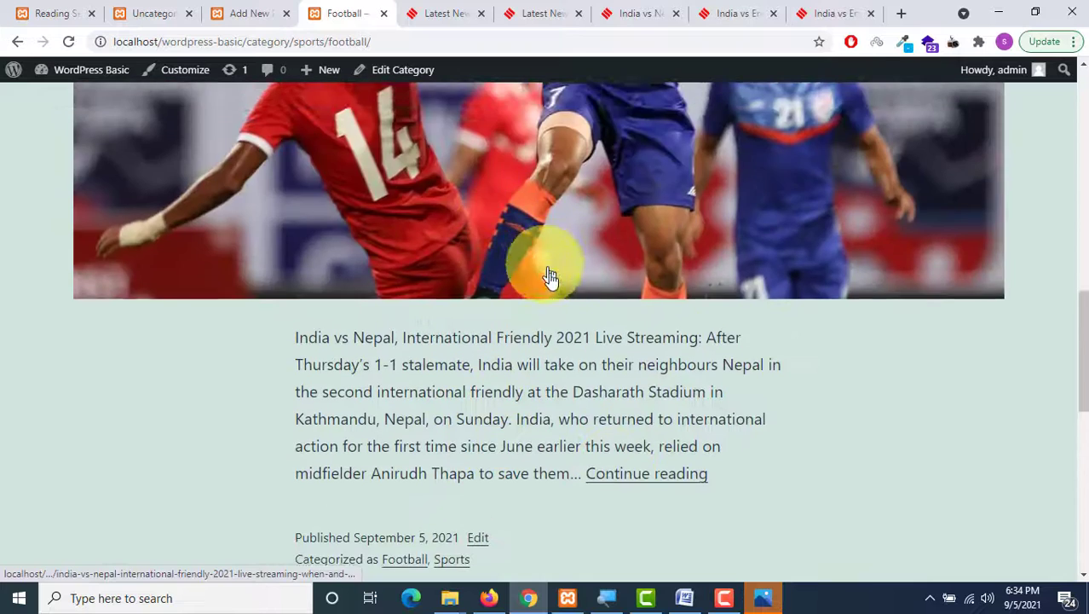
Step: Highlight the India vs Nepal post's excerpt in the Football archive and open the full post
{"action": "scroll", "coordinate": [572, 316], "scroll_direction": "down", "scroll_amount": 3}
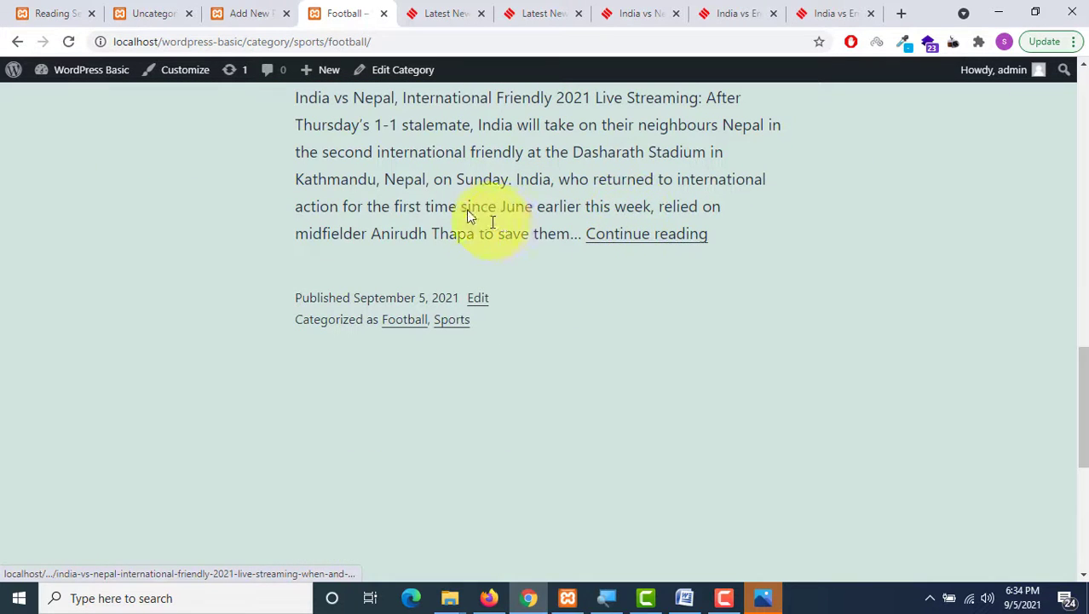
{"action": "scroll", "coordinate": [402, 143], "scroll_direction": "down", "scroll_amount": 2}
{"action": "scroll", "coordinate": [400, 138], "scroll_direction": "up", "scroll_amount": 3}
{"action": "left_click_drag", "start_coordinate": [295, 178], "coordinate": [438, 311]}
{"action": "scroll", "coordinate": [633, 349], "scroll_direction": "down", "scroll_amount": 2}
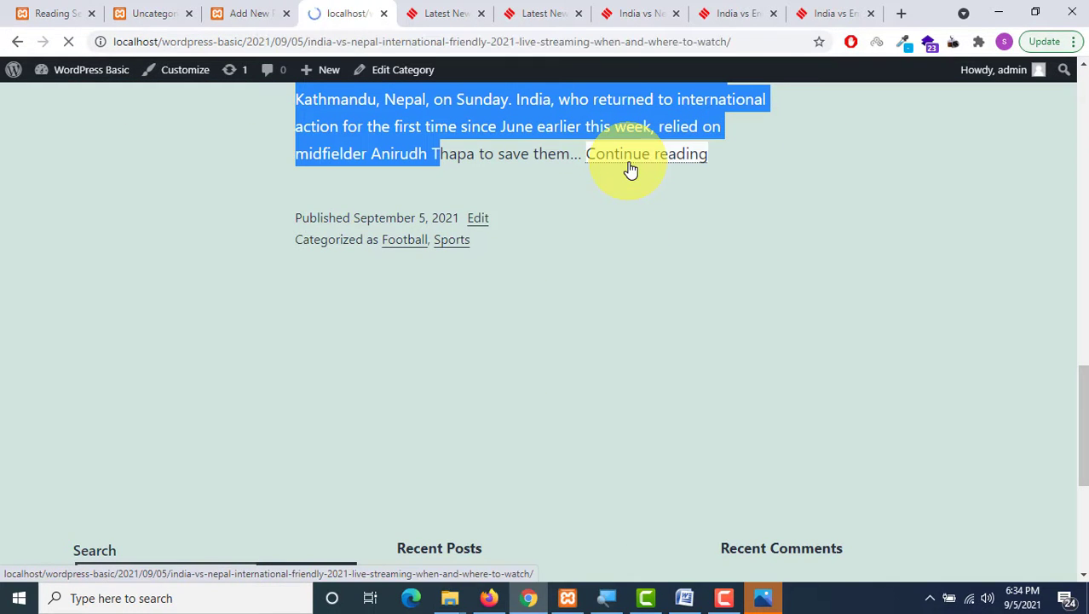
Step: Check the India vs Nepal post's publishing details, and open the Sports category archive to examine its post listing
{"action": "scroll", "coordinate": [630, 169], "scroll_direction": "down", "scroll_amount": 20}
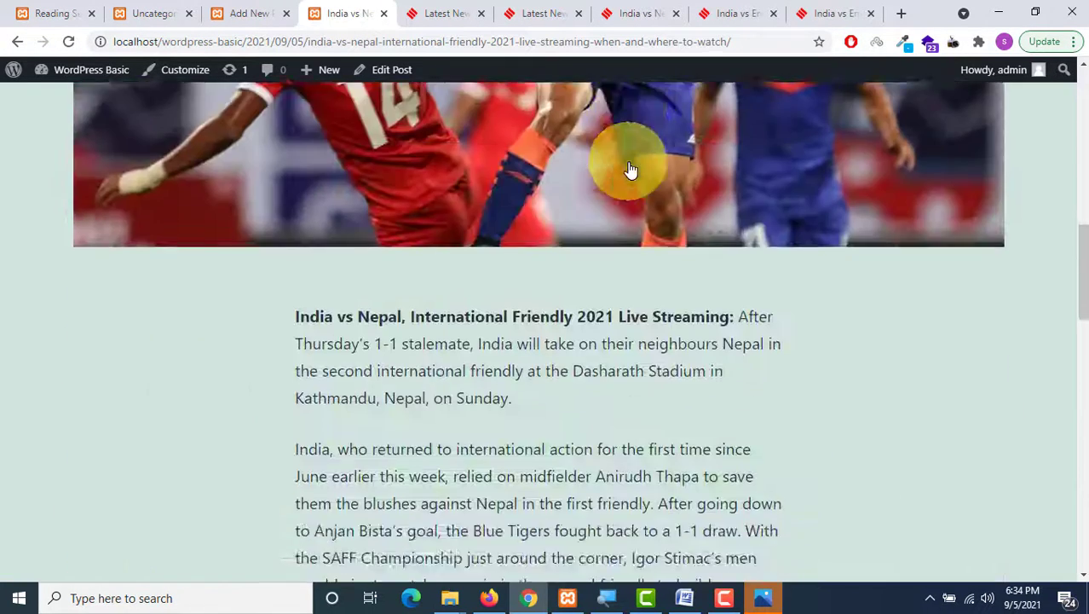
{"action": "scroll", "coordinate": [436, 254], "scroll_direction": "up", "scroll_amount": 3}
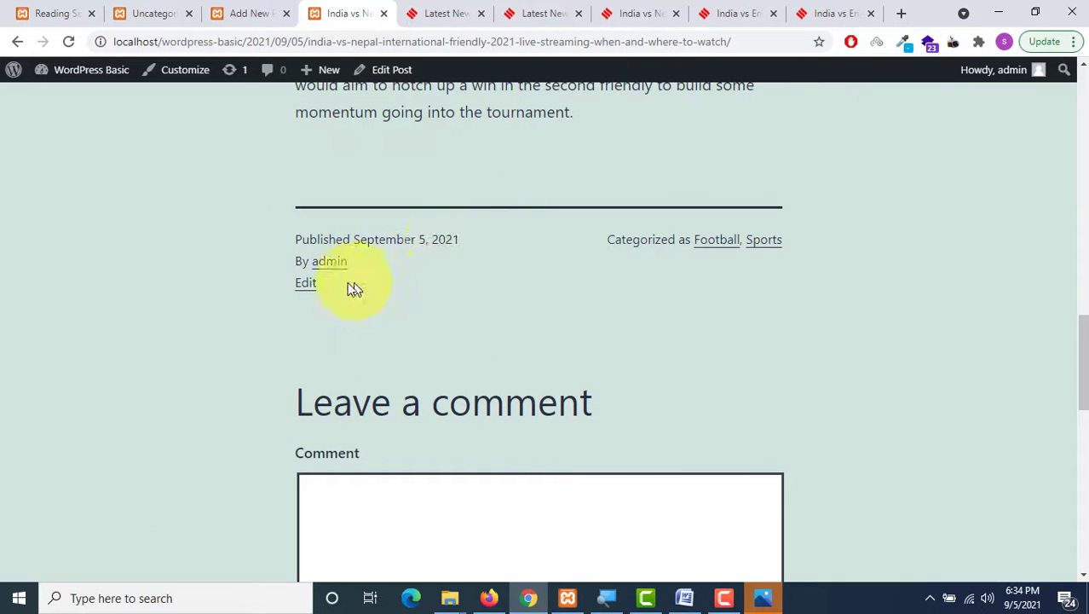
{"action": "left_click", "coordinate": [763, 240]}
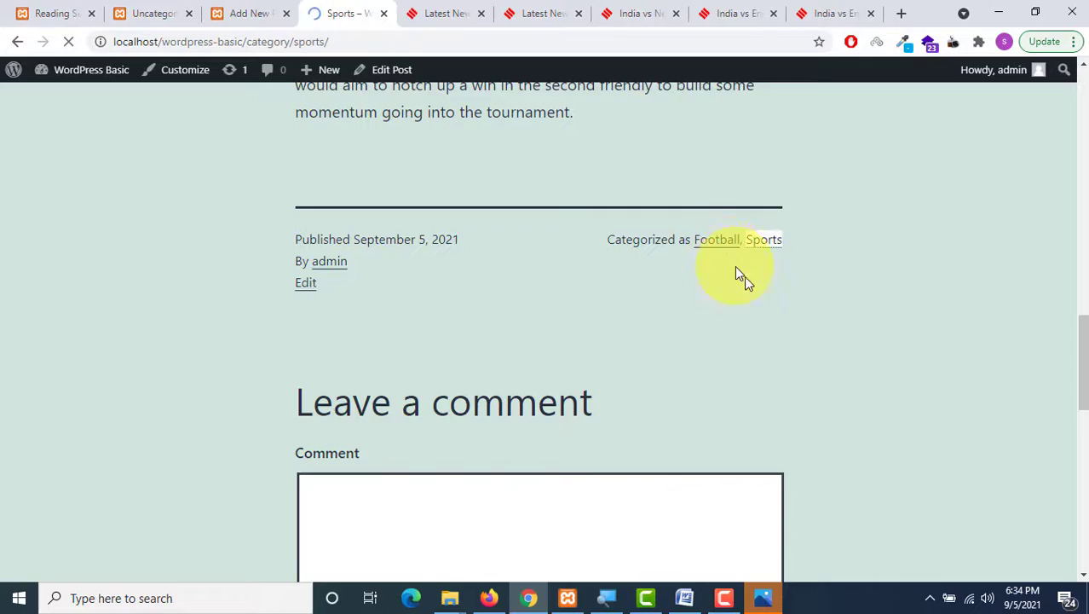
{"action": "scroll", "coordinate": [468, 269], "scroll_direction": "down", "scroll_amount": 15}
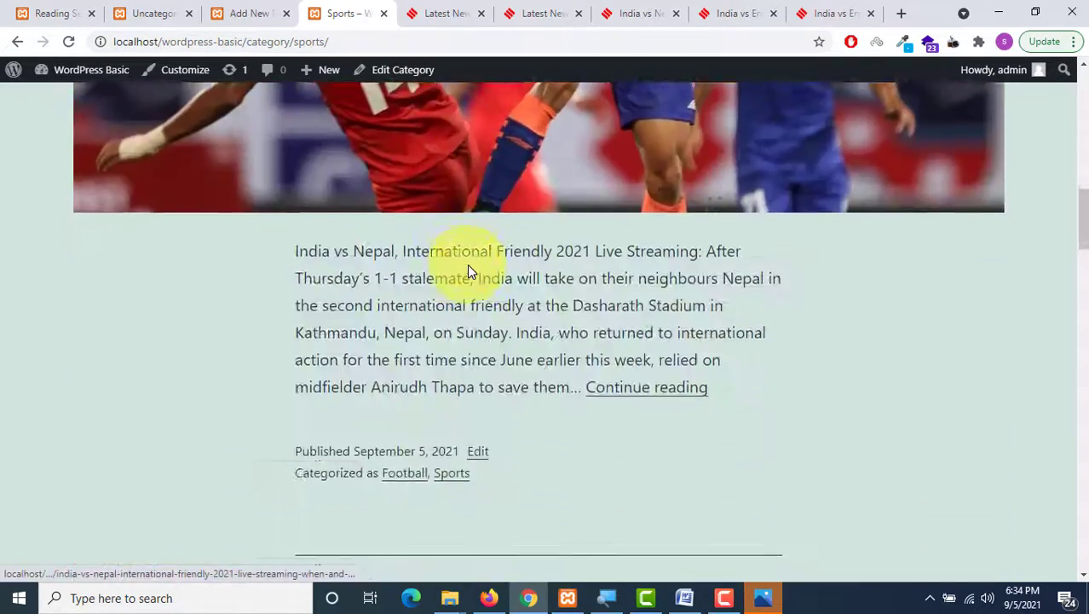
{"action": "scroll", "coordinate": [471, 272], "scroll_direction": "down", "scroll_amount": 20}
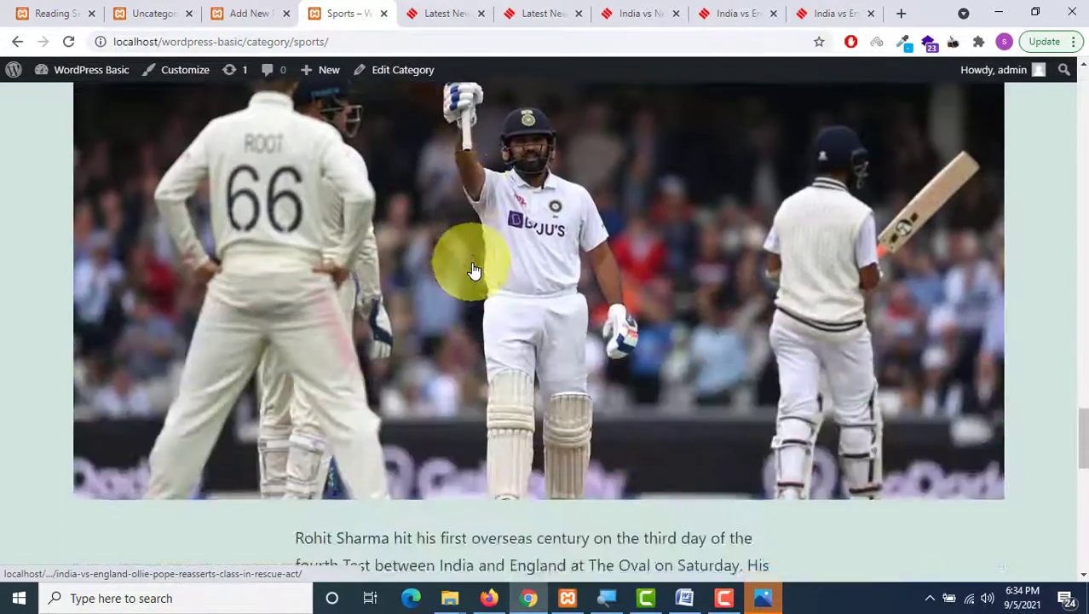
{"action": "scroll", "coordinate": [475, 270], "scroll_direction": "up", "scroll_amount": 15}
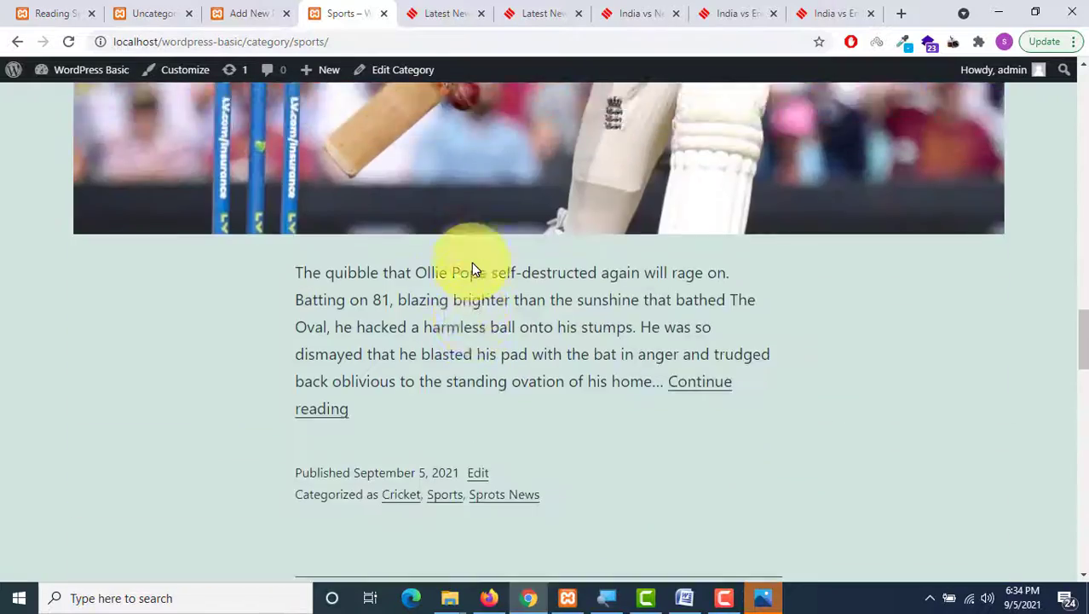
{"action": "scroll", "coordinate": [471, 264], "scroll_direction": "up", "scroll_amount": 10}
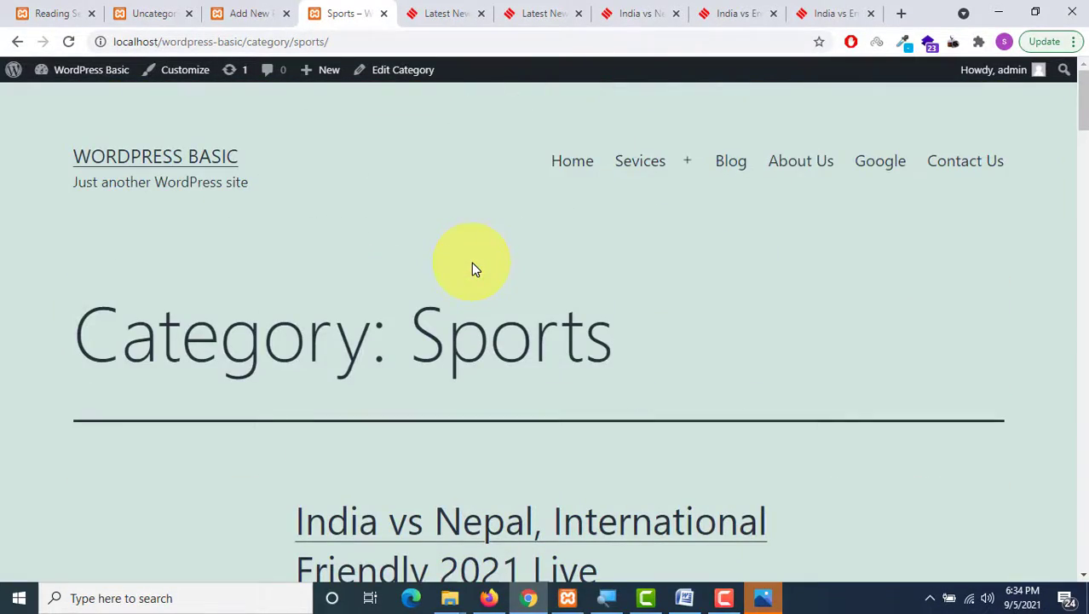
Step: Return to the admin post management area and create a new post tag named Rohit Sharma
{"action": "left_click", "coordinate": [256, 12]}
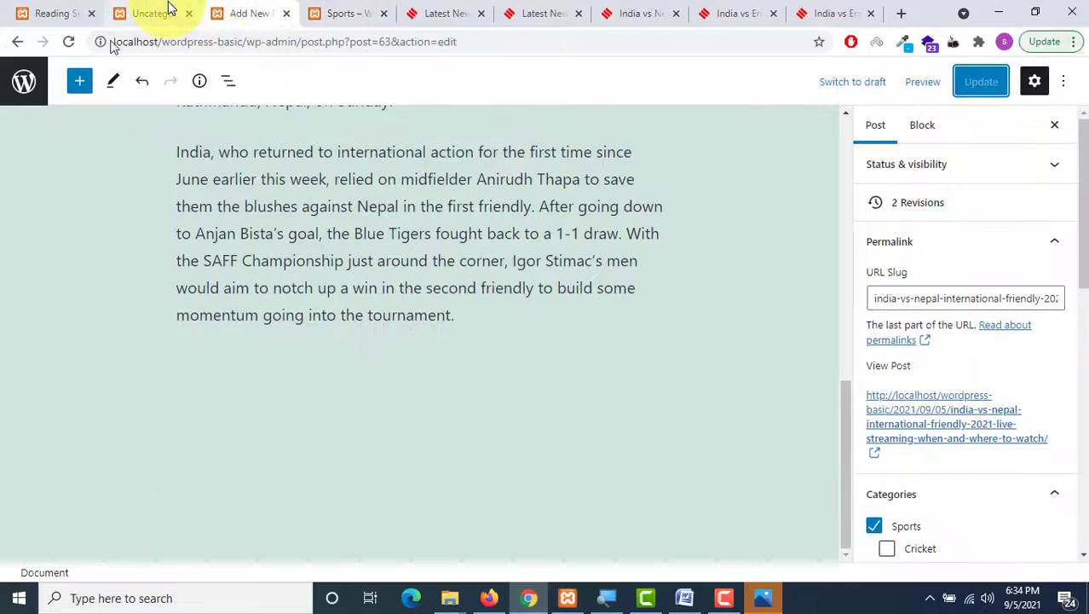
{"action": "left_click", "coordinate": [24, 86]}
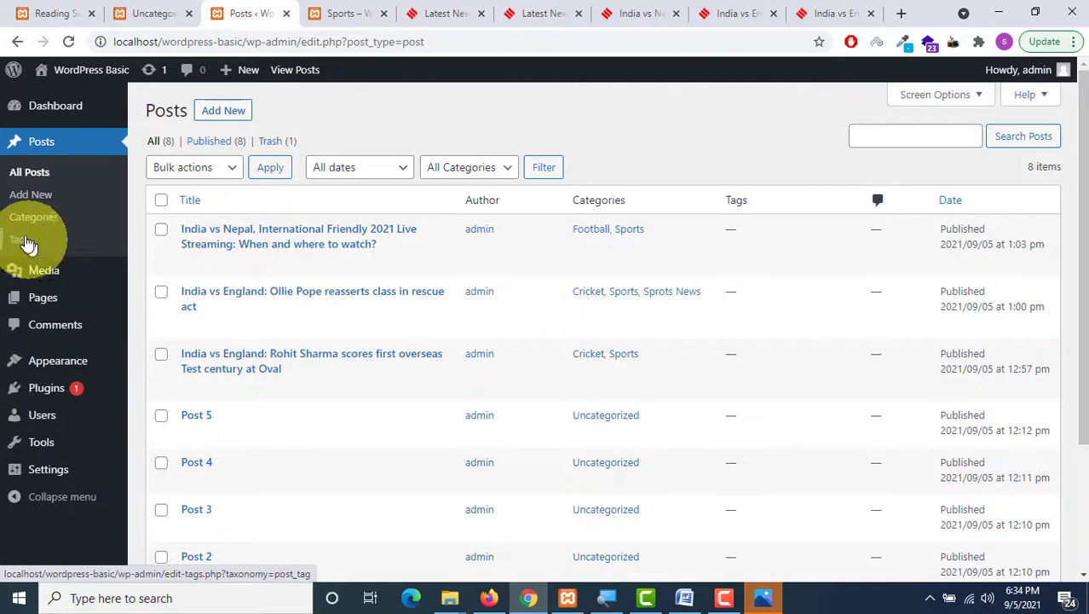
{"action": "left_click", "coordinate": [23, 243]}
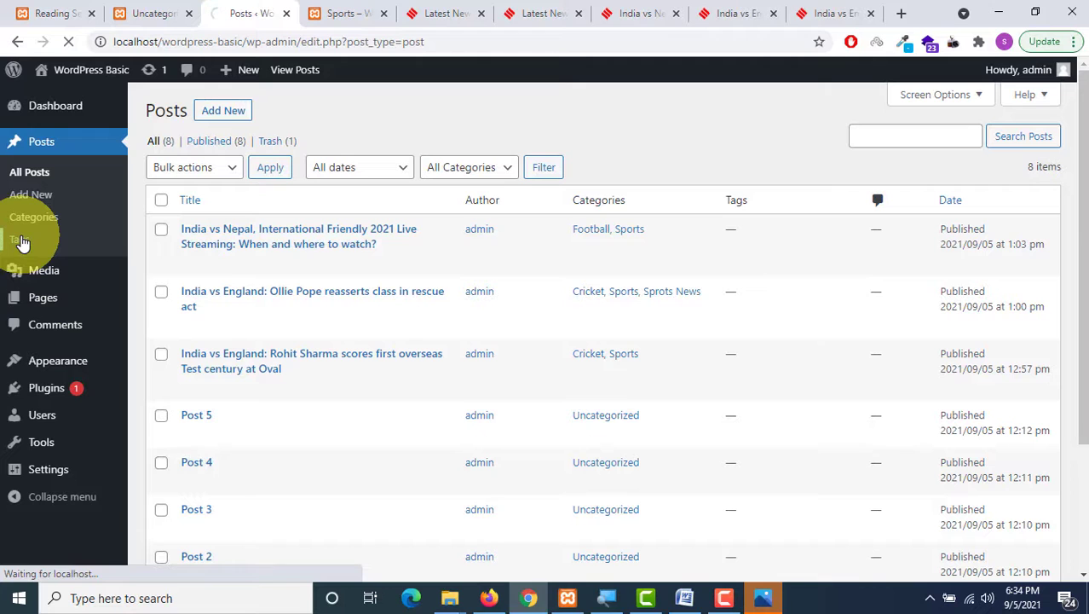
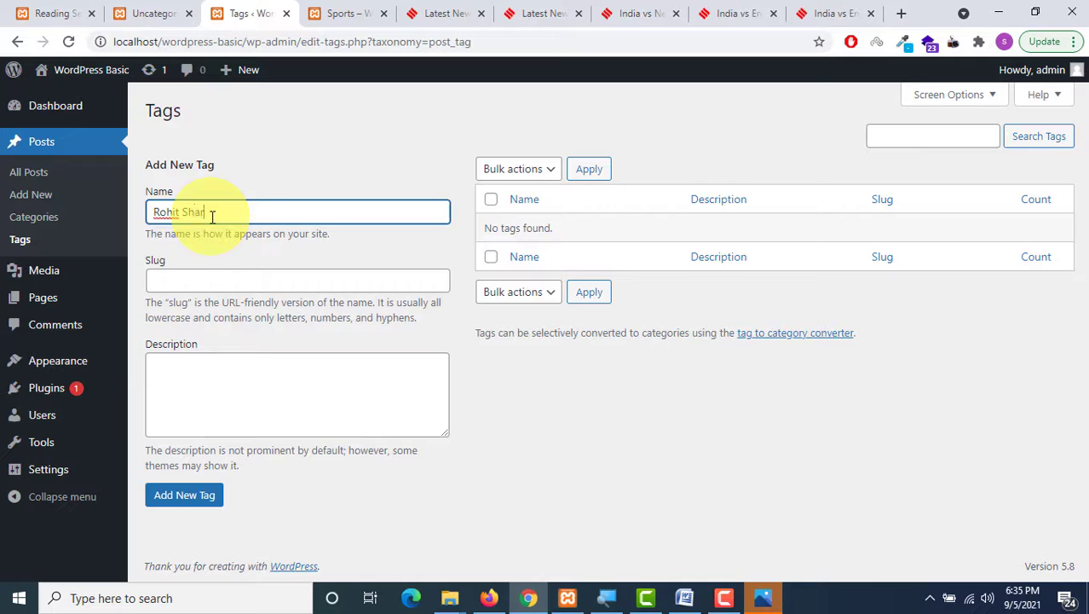
{"action": "left_click", "coordinate": [196, 500]}
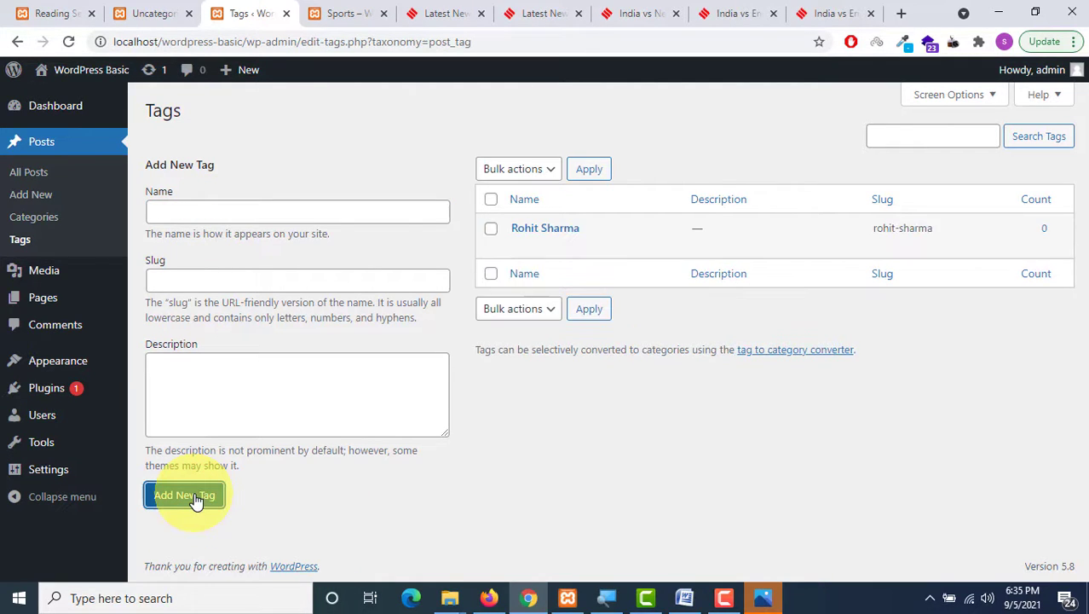
Step: Quick-edit the Rohit Sharma overseas Test century post to add the Rohit Sharma tag and the Sprots News category, and update it
{"action": "left_click", "coordinate": [52, 152]}
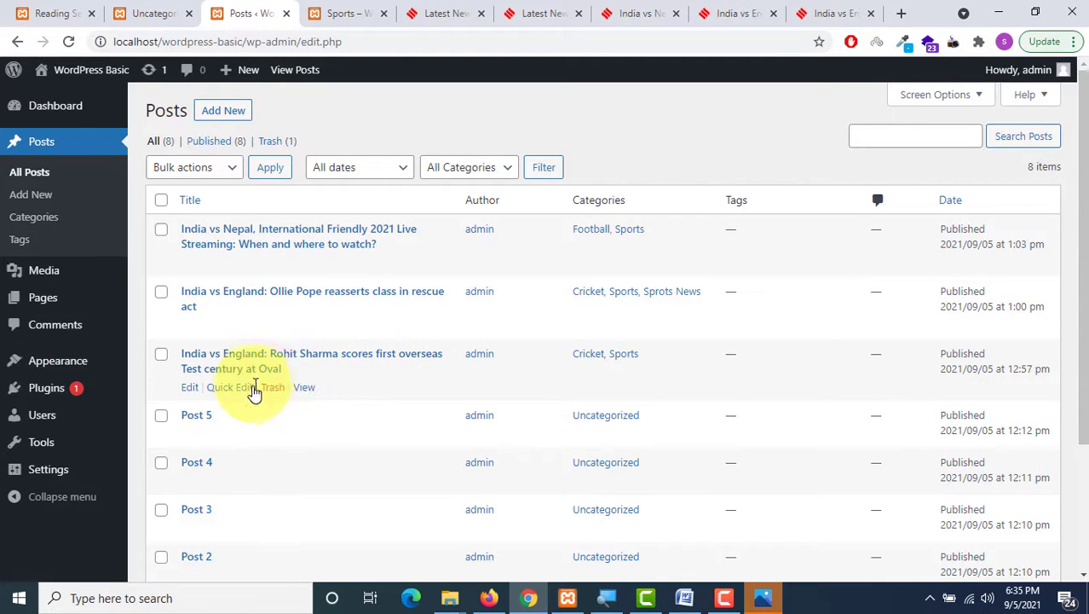
{"action": "left_click", "coordinate": [249, 395]}
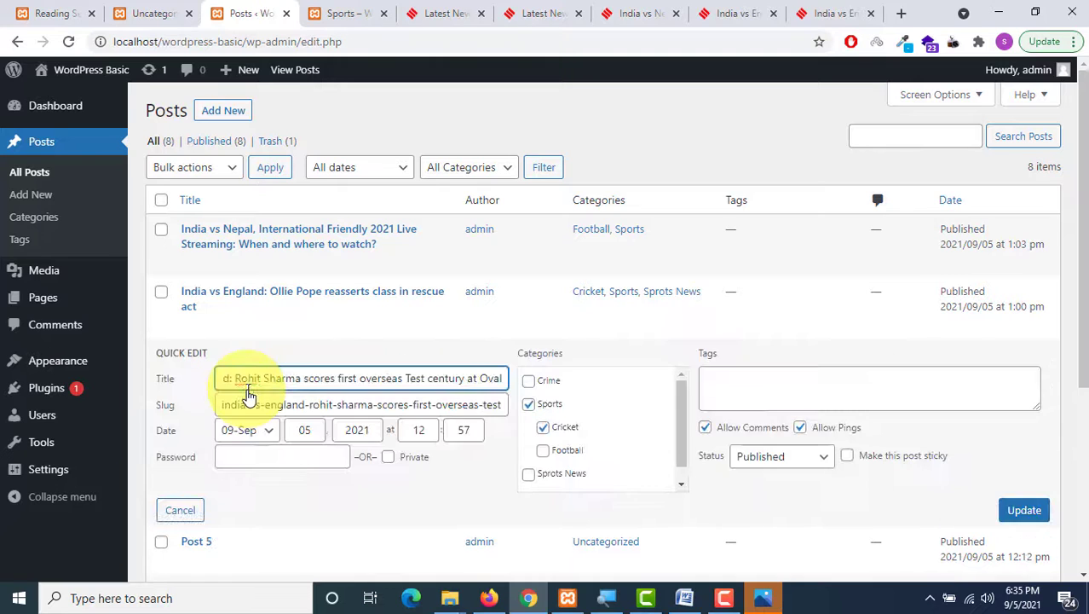
{"action": "left_click", "coordinate": [779, 390]}
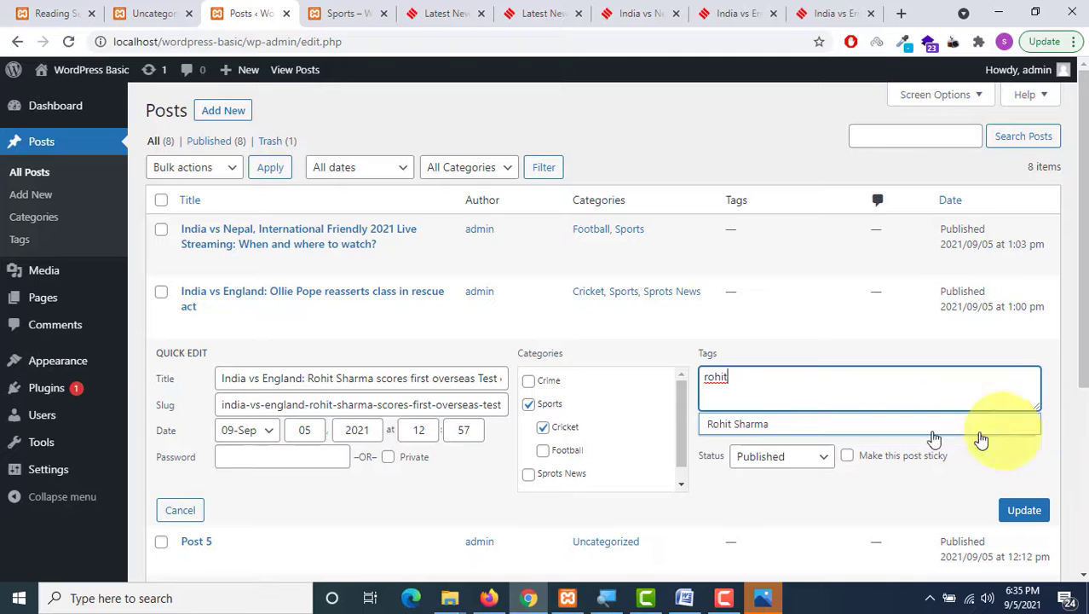
{"action": "left_click", "coordinate": [834, 424]}
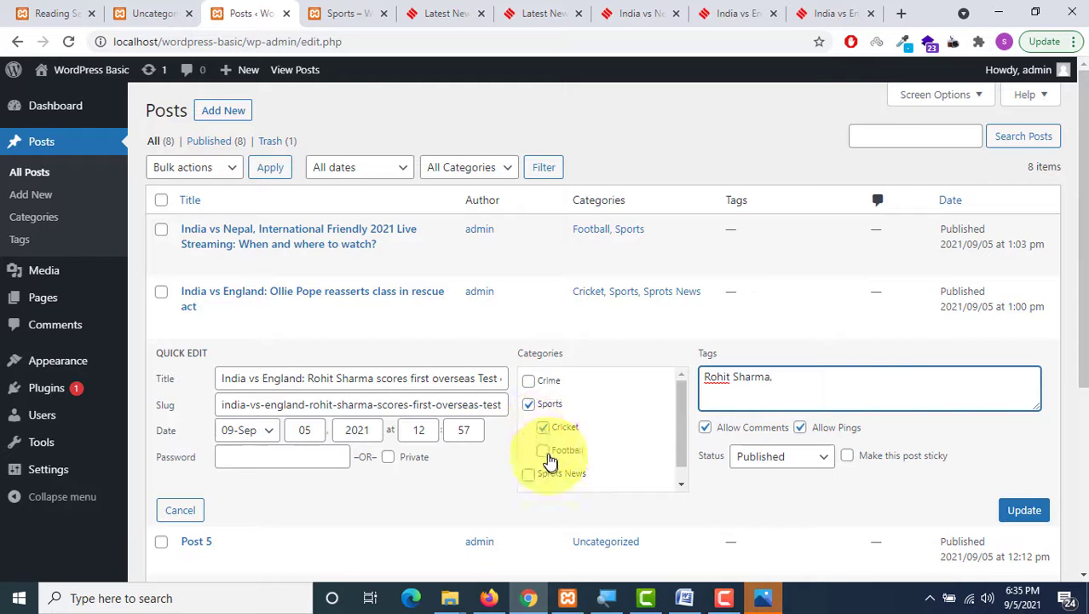
{"action": "left_click", "coordinate": [530, 476]}
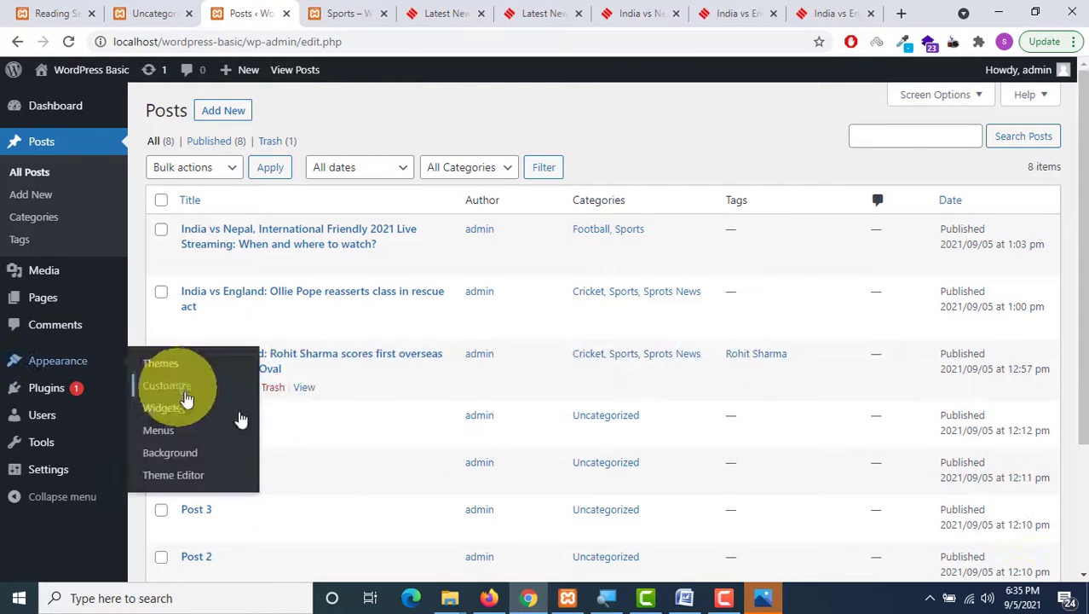
Step: Reopen the quick edit form of the Rohit Sharma century post and view its available status options
{"action": "left_click", "coordinate": [242, 387]}
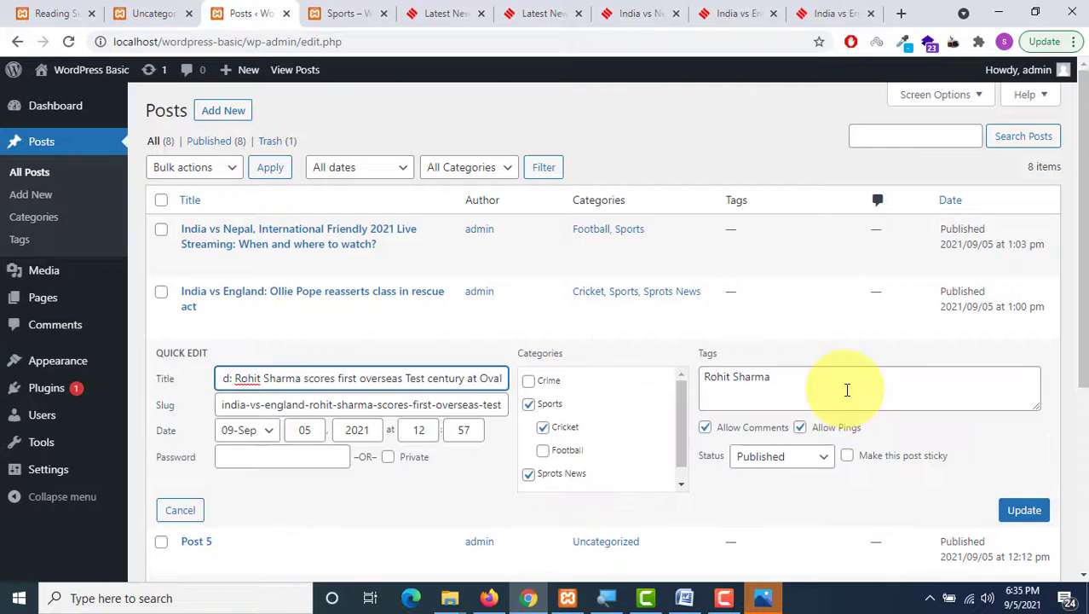
{"action": "left_click", "coordinate": [792, 458]}
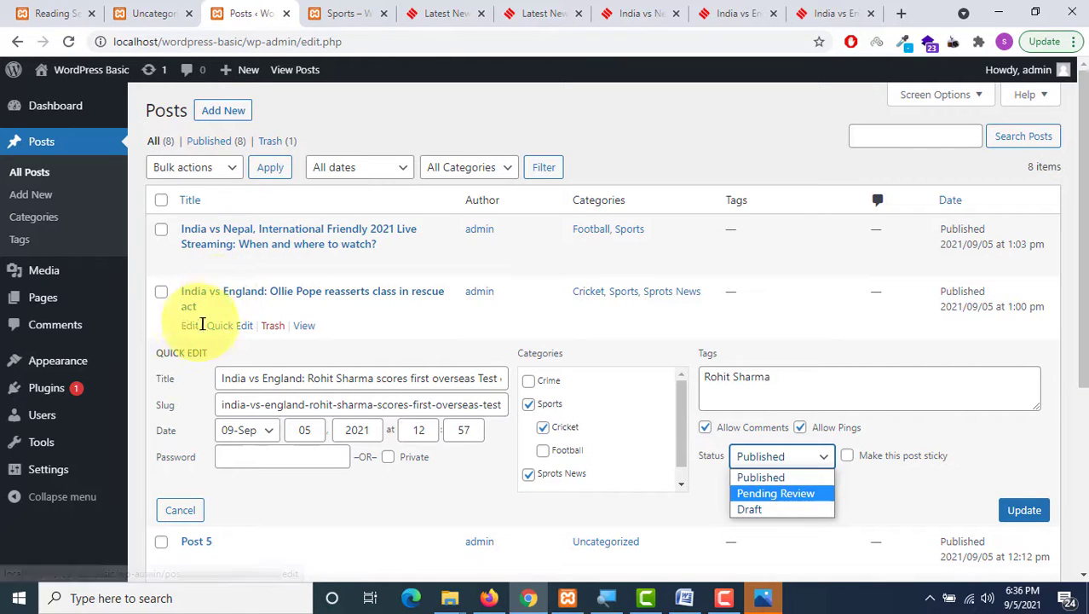
Step: Open the India vs England Ollie Pope post in the editor and assign it the existing Rohit Sharma tag
{"action": "left_click", "coordinate": [191, 329]}
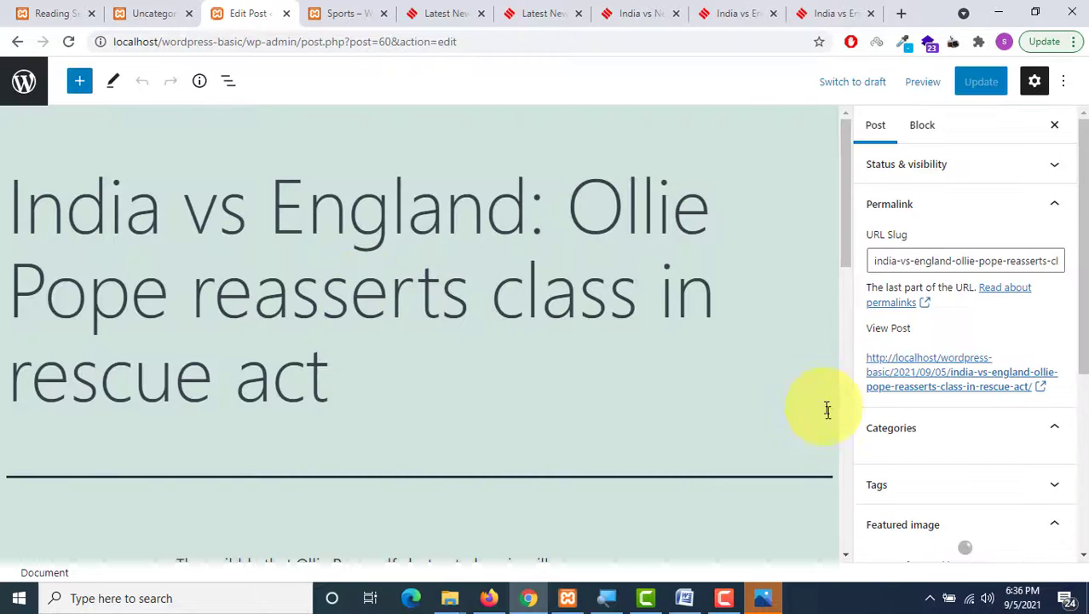
{"action": "scroll", "coordinate": [832, 426], "scroll_direction": "down", "scroll_amount": 1}
{"action": "scroll", "coordinate": [920, 413], "scroll_direction": "down", "scroll_amount": 3}
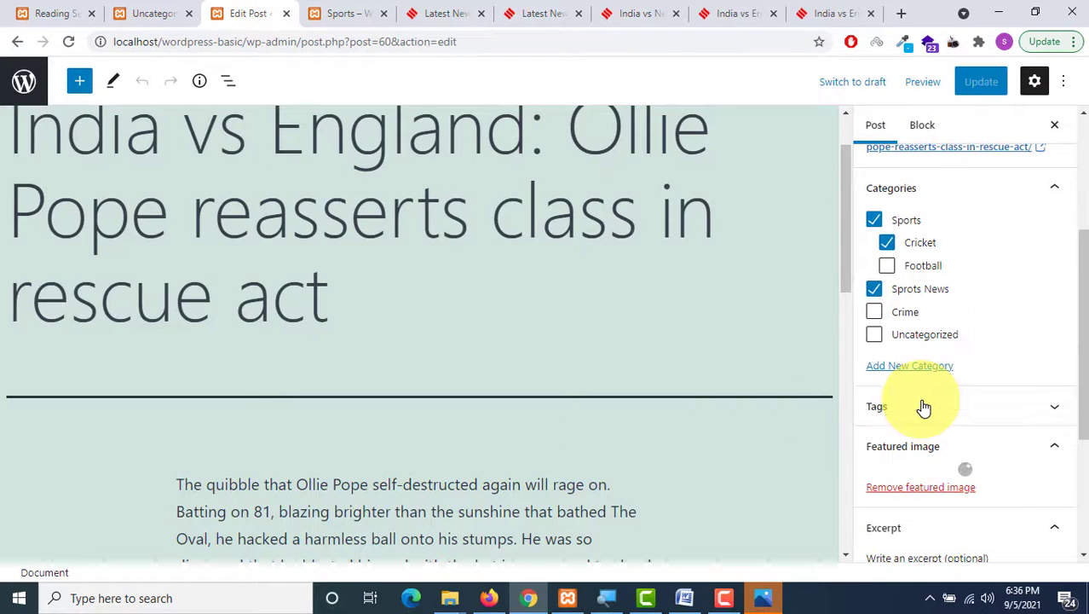
{"action": "scroll", "coordinate": [967, 363], "scroll_direction": "down", "scroll_amount": 5}
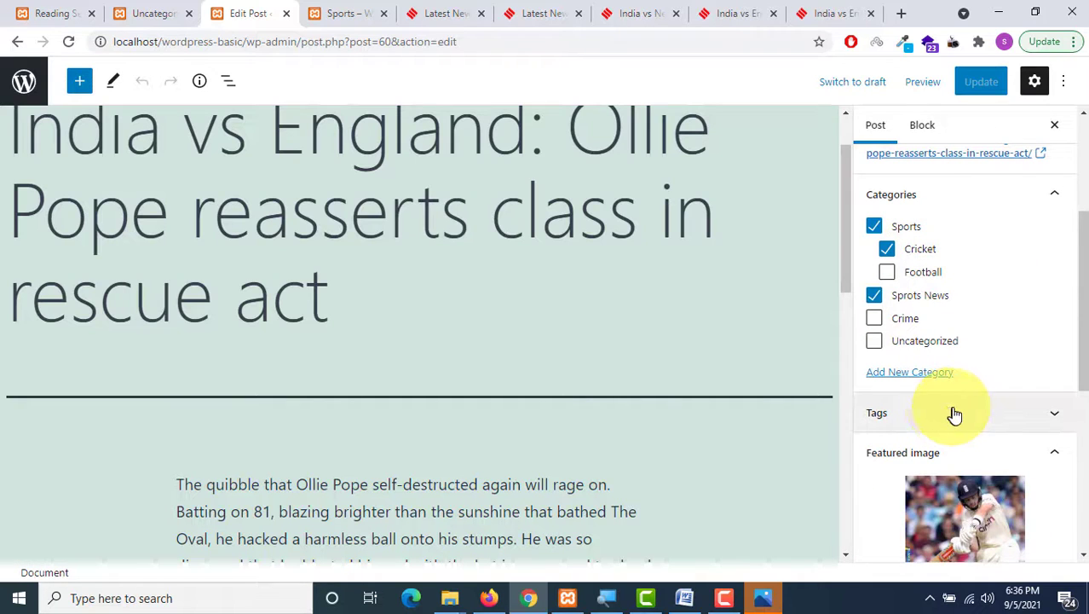
{"action": "left_click", "coordinate": [951, 413]}
{"action": "left_click", "coordinate": [892, 464]}
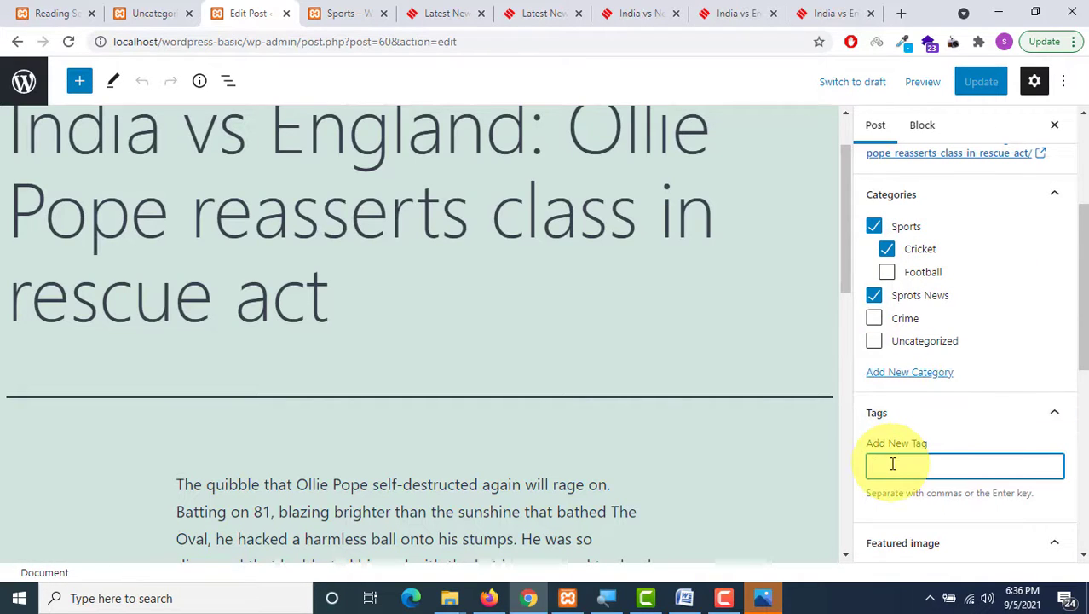
{"action": "type", "text": "rhc"}
{"action": "key", "text": "BackSpace"}
{"action": "type", "text": "rohit"}
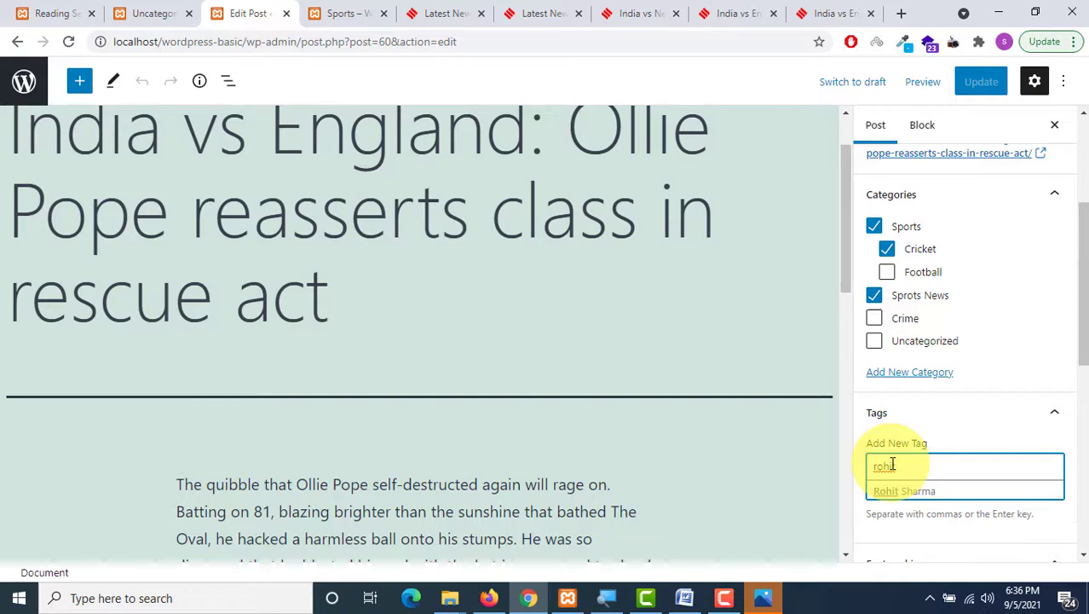
{"action": "left_click", "coordinate": [914, 491]}
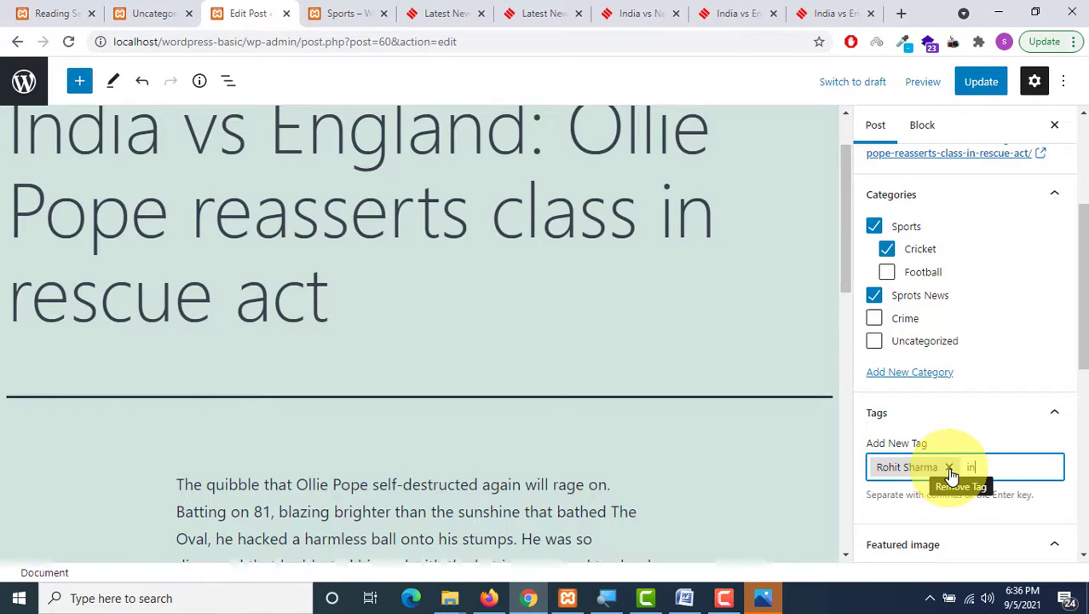
Step: Add a new tag "inv v/s england" to the Ollie Pope post and update the post
{"action": "type", "text": "inv v/s"}
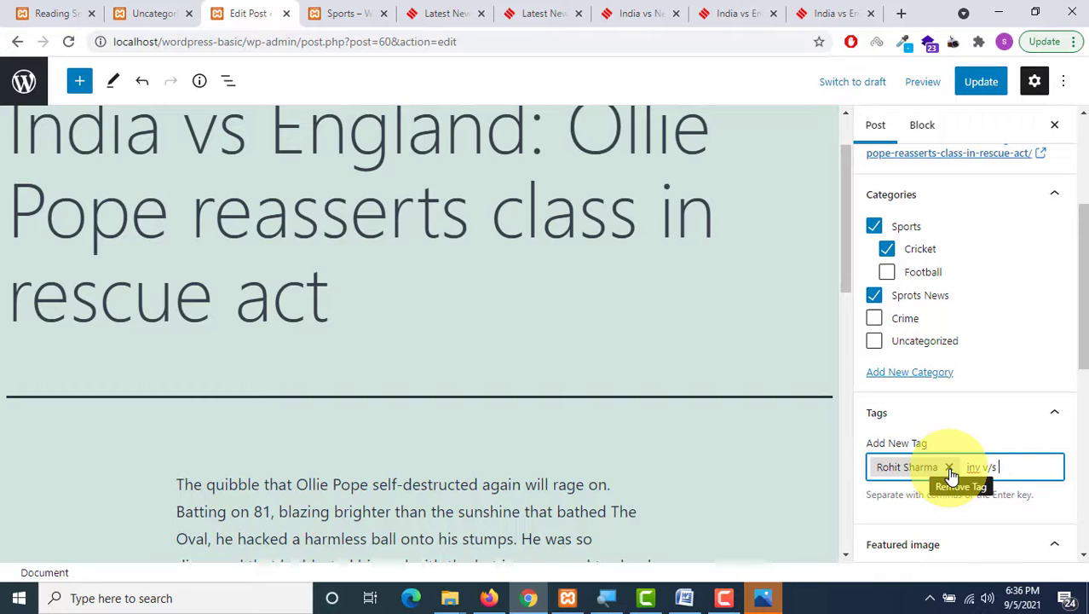
{"action": "type", "text": " england"}
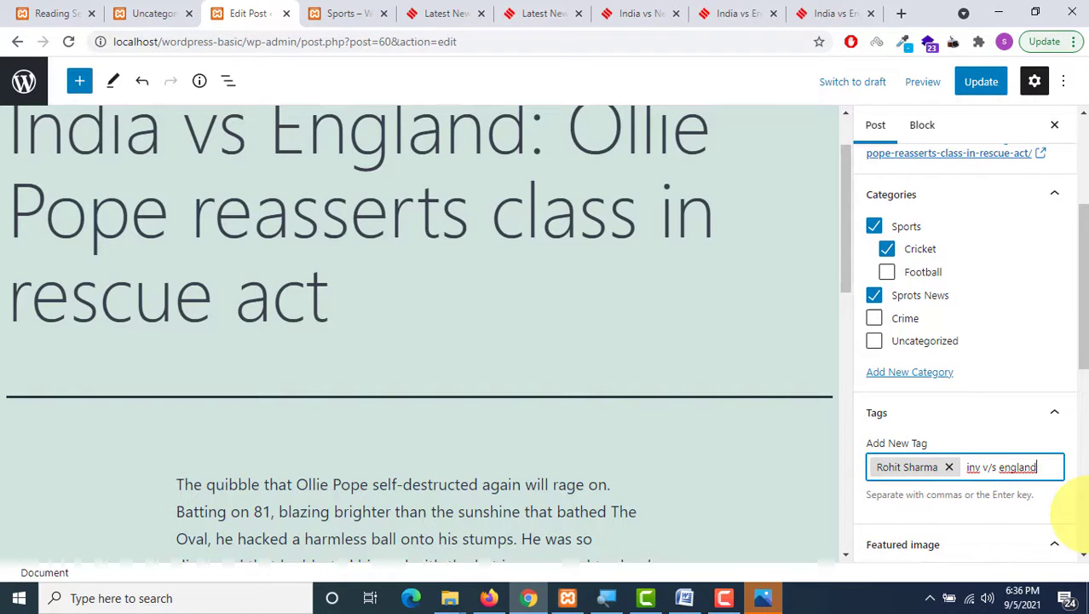
{"action": "key", "text": "Return"}
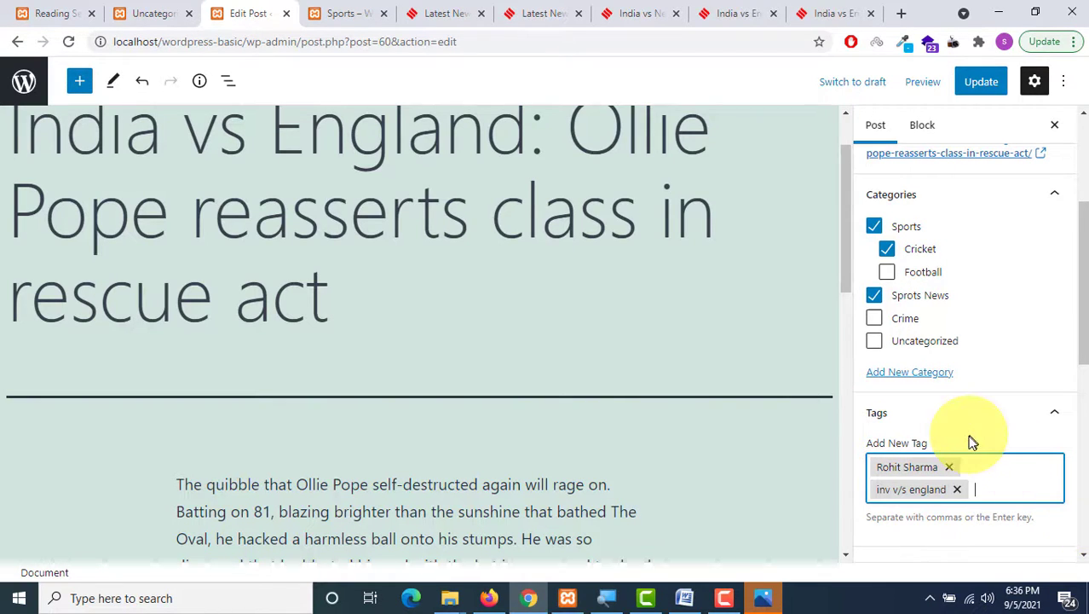
{"action": "scroll", "coordinate": [946, 431], "scroll_direction": "down", "scroll_amount": 2}
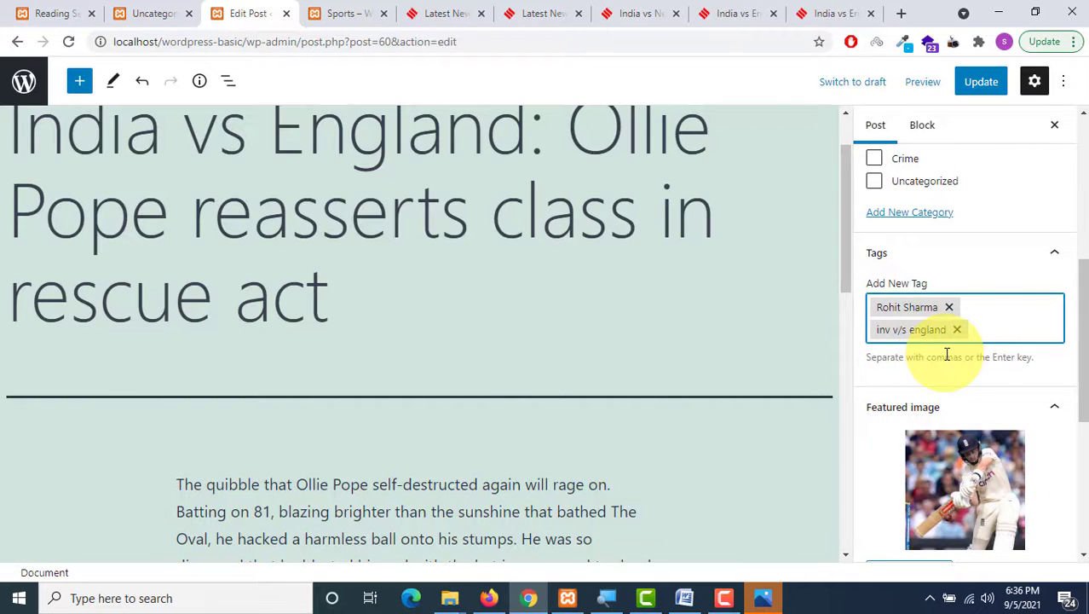
{"action": "scroll", "coordinate": [947, 346], "scroll_direction": "up", "scroll_amount": 2}
{"action": "left_click", "coordinate": [984, 86]}
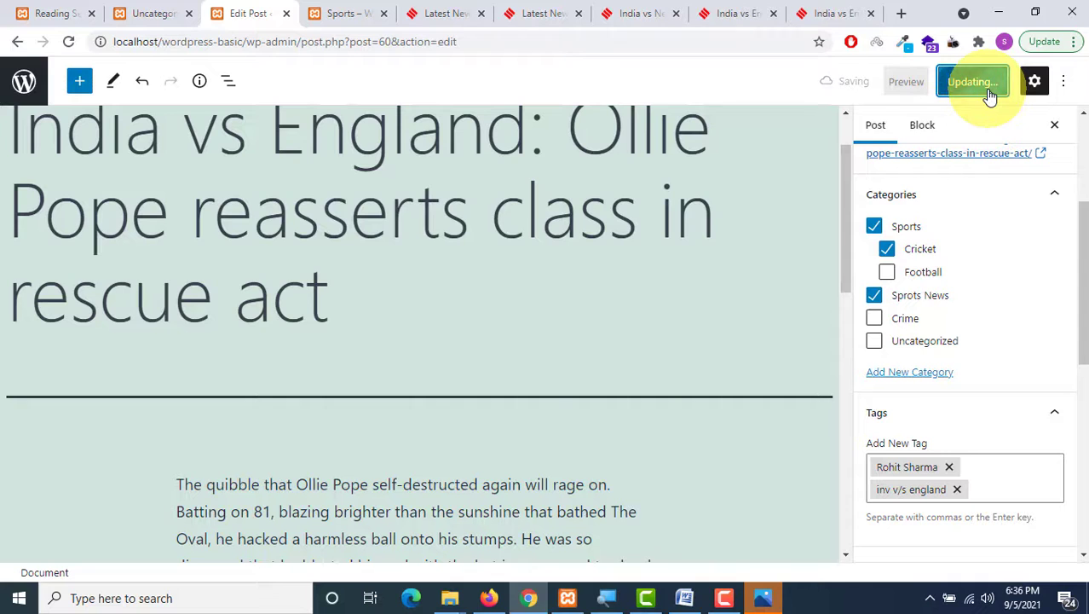
{"action": "scroll", "coordinate": [450, 258], "scroll_direction": "up", "scroll_amount": 1}
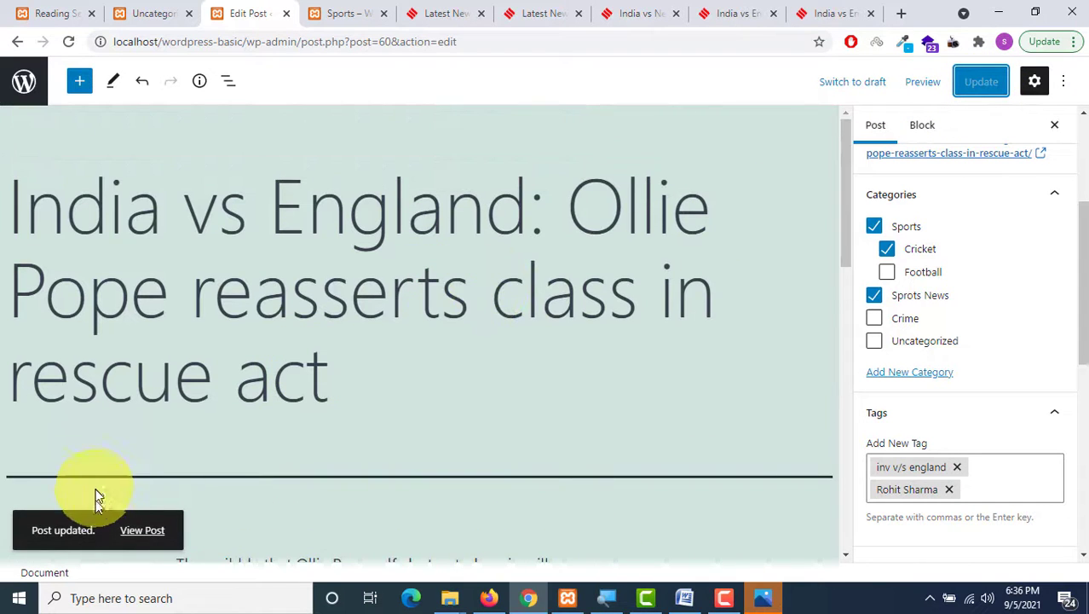
Step: View the updated Ollie Pope post in a new browser tab, check its tags below the article, and open the Rohit Sharma tag archive
{"action": "right_click", "coordinate": [130, 527]}
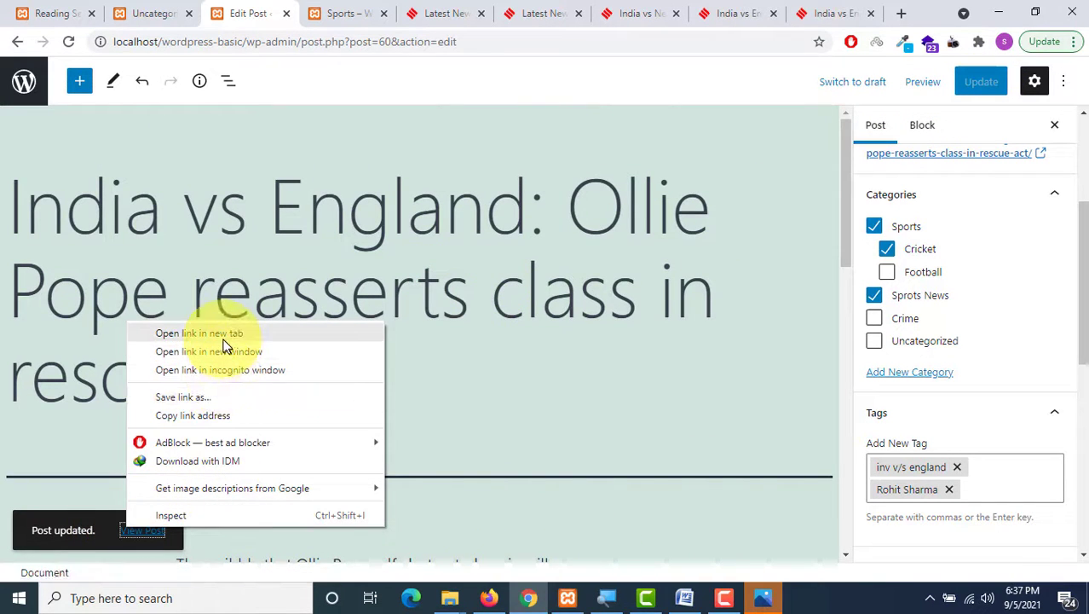
{"action": "left_click", "coordinate": [224, 335]}
{"action": "left_click", "coordinate": [305, 10]}
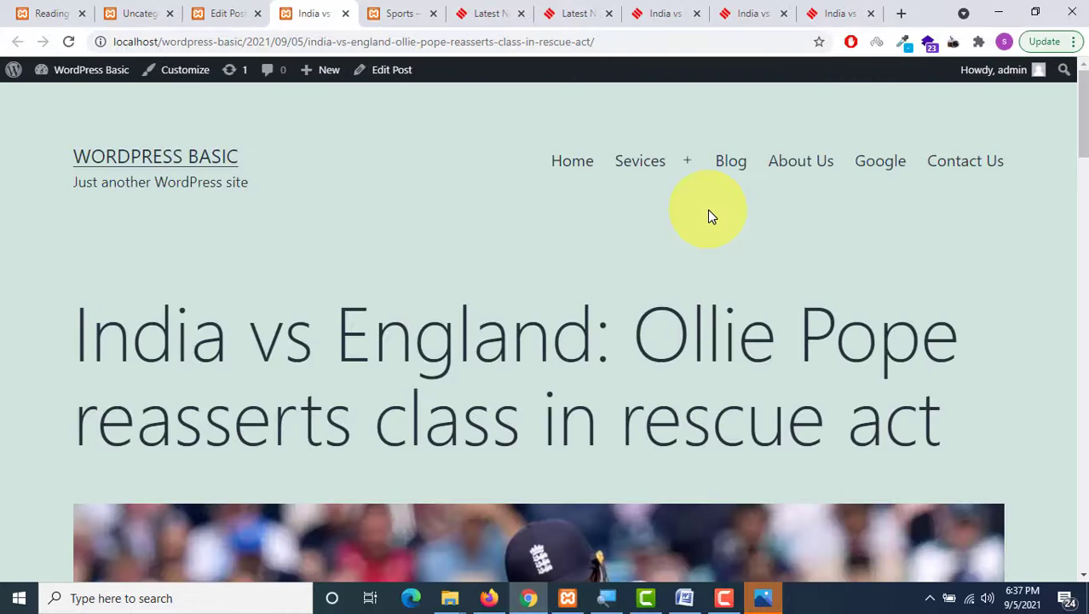
{"action": "scroll", "coordinate": [554, 297], "scroll_direction": "down", "scroll_amount": 8}
{"action": "scroll", "coordinate": [554, 303], "scroll_direction": "down", "scroll_amount": 8}
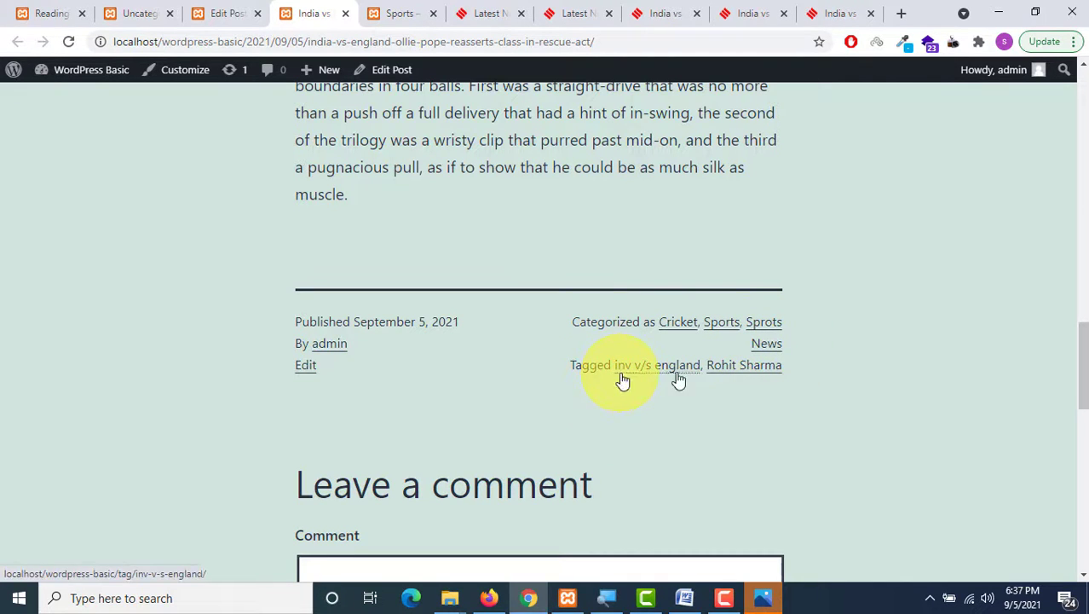
{"action": "left_click", "coordinate": [743, 378]}
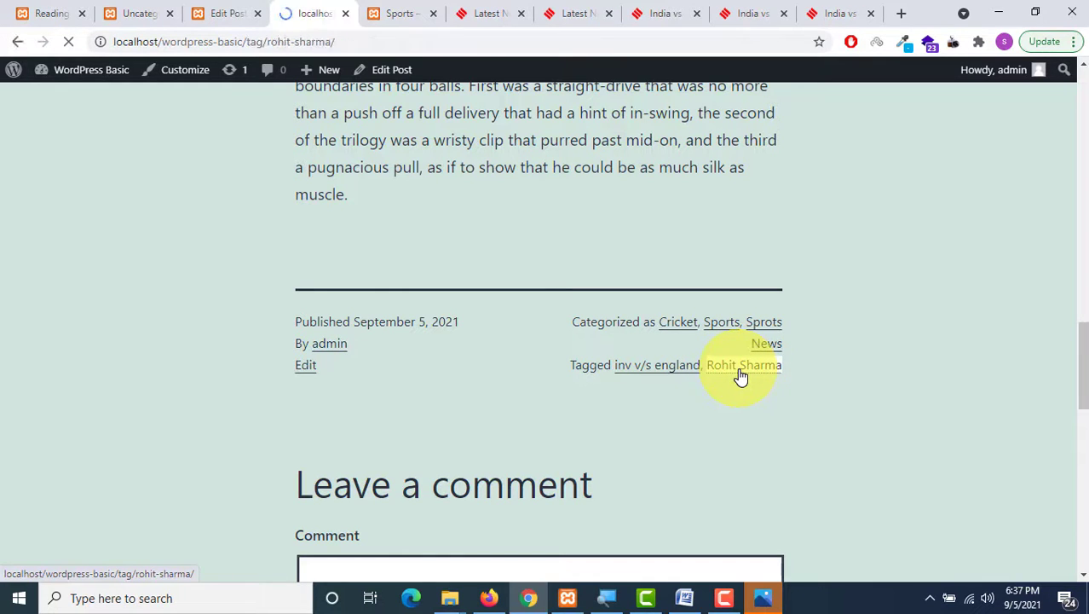
Step: Look through the posts listed in the Rohit Sharma tag archive and check the tags under each one
{"action": "scroll", "coordinate": [479, 335], "scroll_direction": "down", "scroll_amount": 15}
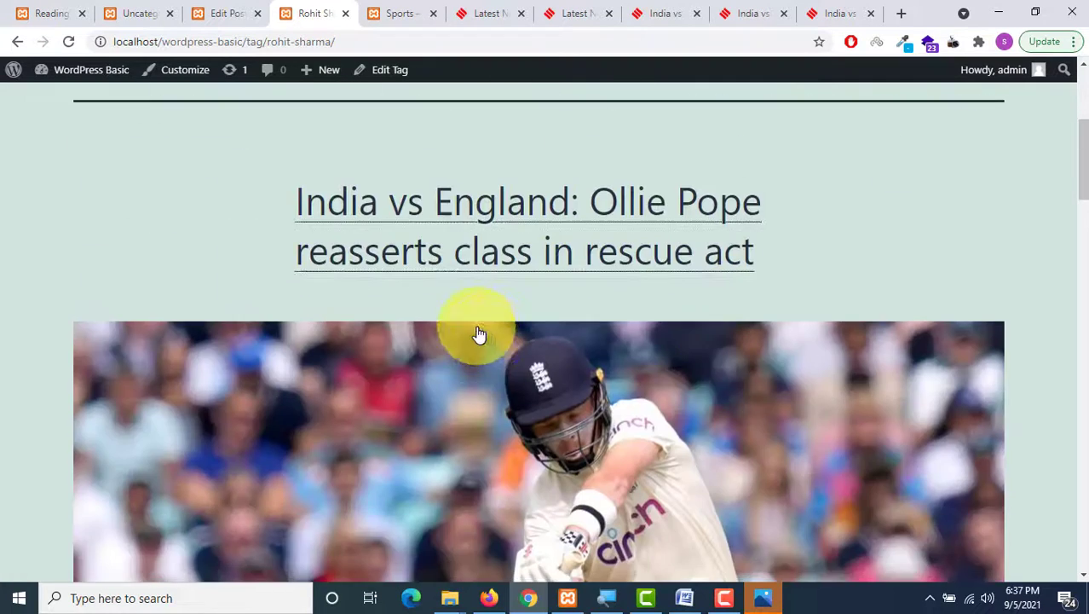
{"action": "scroll", "coordinate": [479, 335], "scroll_direction": "down", "scroll_amount": 10}
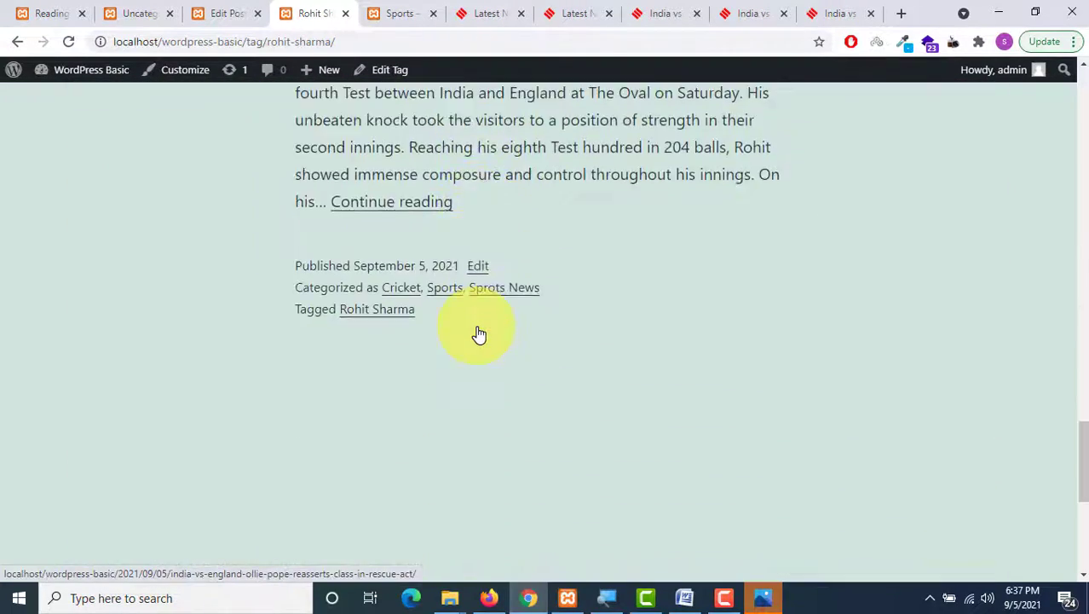
{"action": "scroll", "coordinate": [469, 333], "scroll_direction": "up", "scroll_amount": 4}
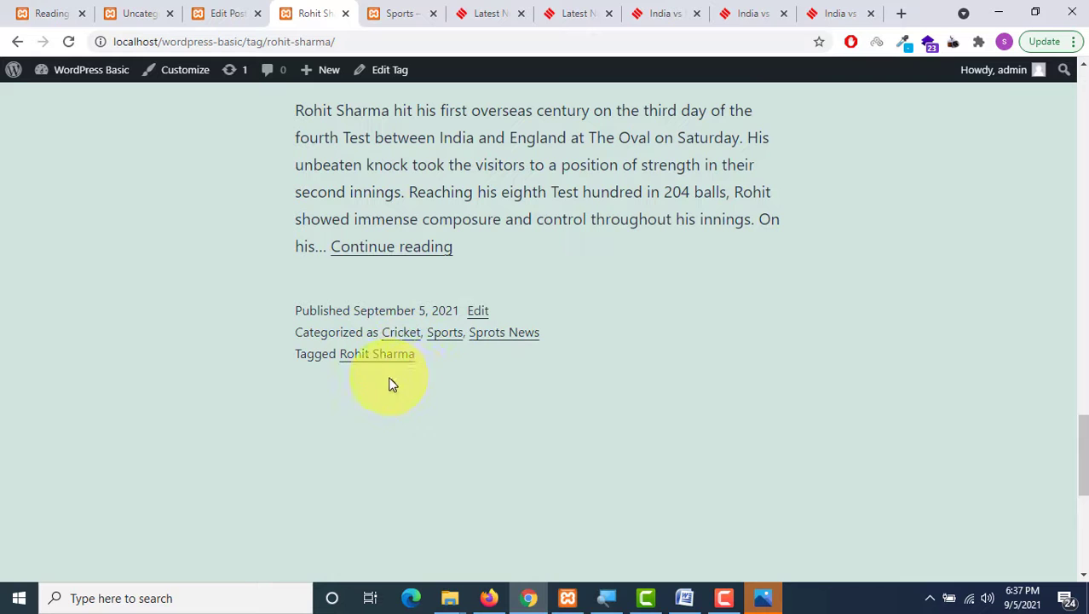
{"action": "scroll", "coordinate": [478, 356], "scroll_direction": "up", "scroll_amount": 12}
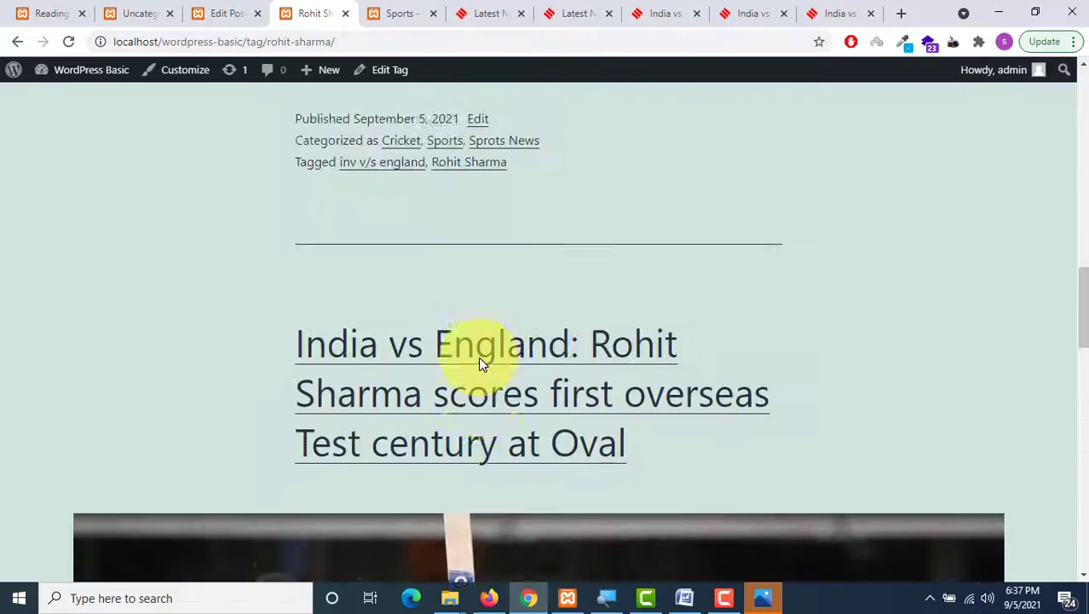
{"action": "scroll", "coordinate": [479, 356], "scroll_direction": "down", "scroll_amount": 3}
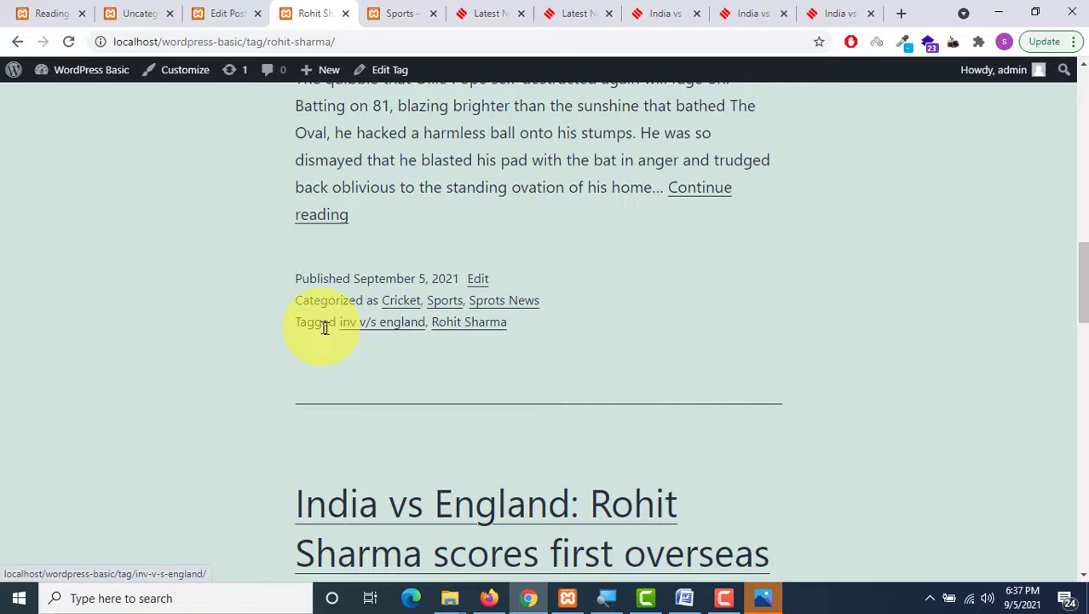
Step: Open the "inv v/s england" tag archive from the Ollie Pope post and review what it lists
{"action": "left_click", "coordinate": [375, 332]}
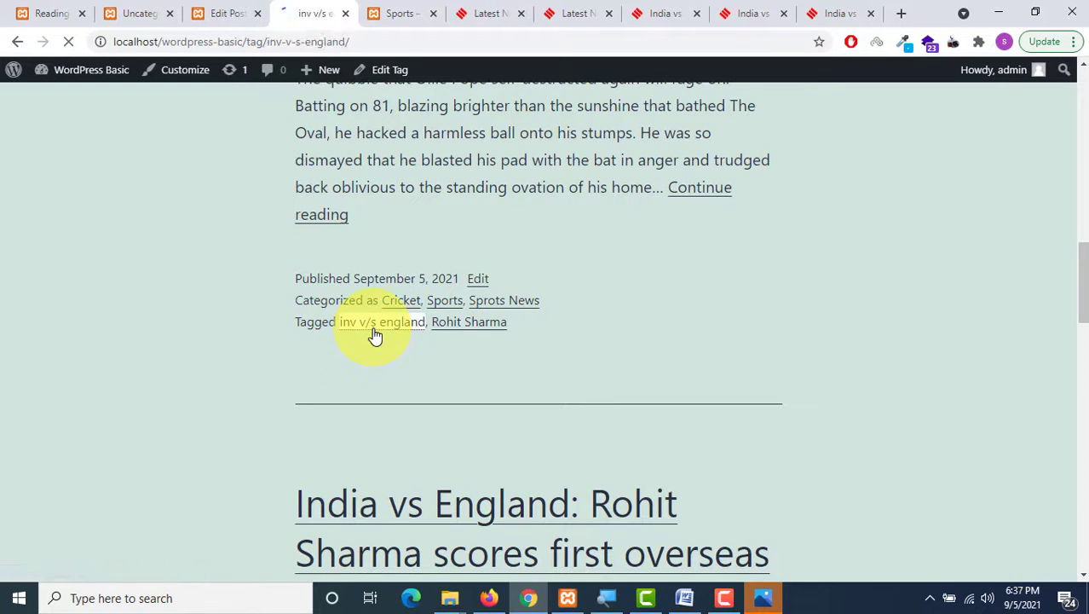
{"action": "scroll", "coordinate": [379, 332], "scroll_direction": "down", "scroll_amount": 15}
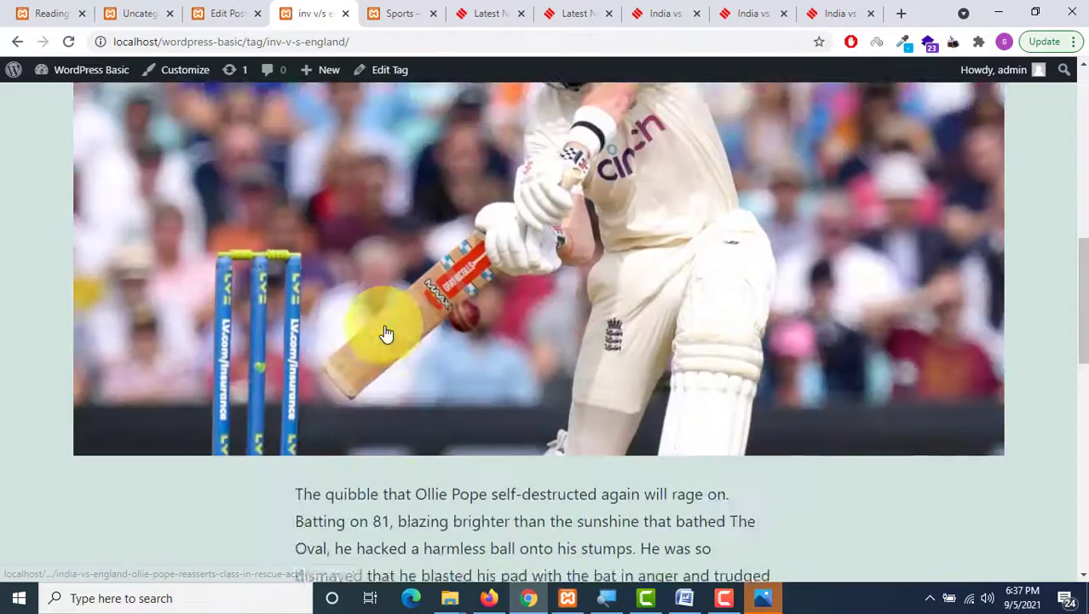
{"action": "scroll", "coordinate": [385, 331], "scroll_direction": "up", "scroll_amount": 12}
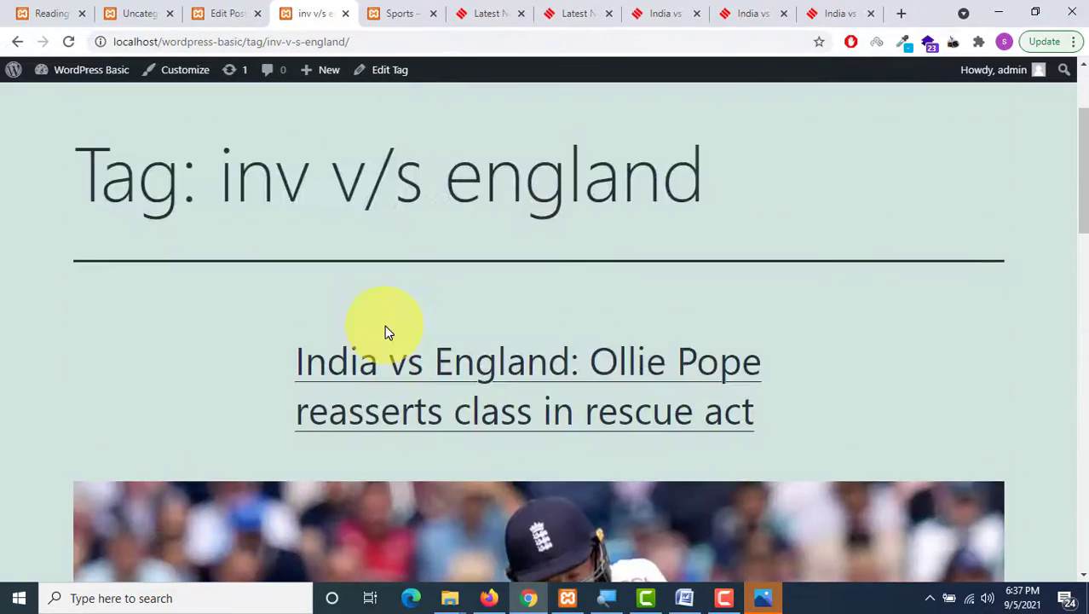
{"action": "scroll", "coordinate": [385, 331], "scroll_direction": "down", "scroll_amount": 4}
{"action": "scroll", "coordinate": [375, 213], "scroll_direction": "up", "scroll_amount": 3}
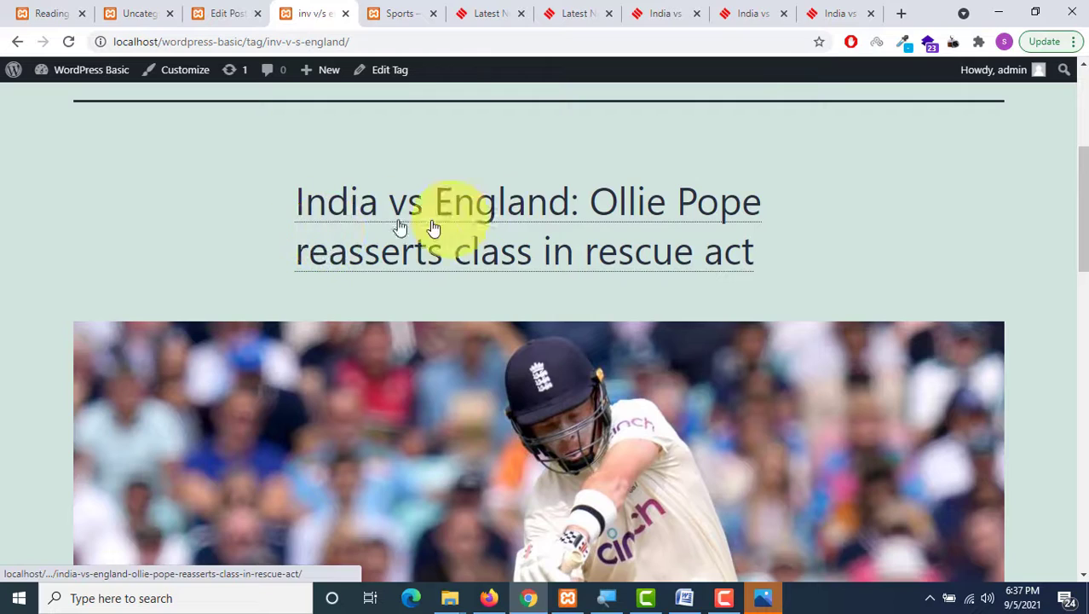
{"action": "scroll", "coordinate": [414, 243], "scroll_direction": "down", "scroll_amount": 4}
{"action": "scroll", "coordinate": [460, 282], "scroll_direction": "down", "scroll_amount": 3}
{"action": "scroll", "coordinate": [414, 324], "scroll_direction": "up", "scroll_amount": 5}
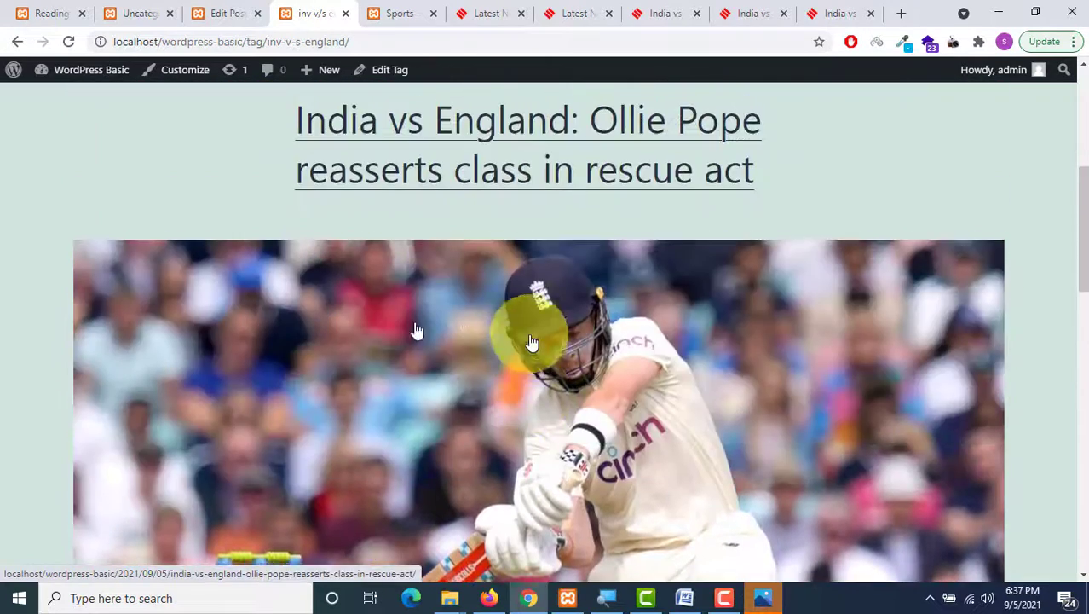
{"action": "scroll", "coordinate": [375, 307], "scroll_direction": "down", "scroll_amount": 1}
{"action": "scroll", "coordinate": [369, 305], "scroll_direction": "down", "scroll_amount": 8}
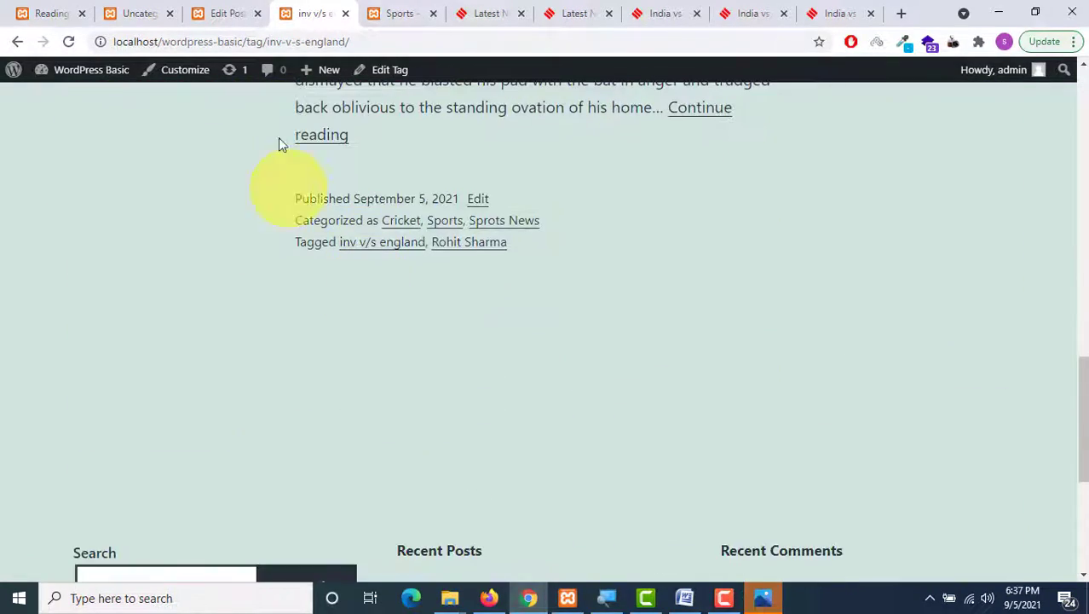
Step: In the admin tag list, quick edit the "inv v/s england" tag to the name "IND v/s england" and slug "ind-v-s-england", and update it
{"action": "left_click", "coordinate": [243, 12]}
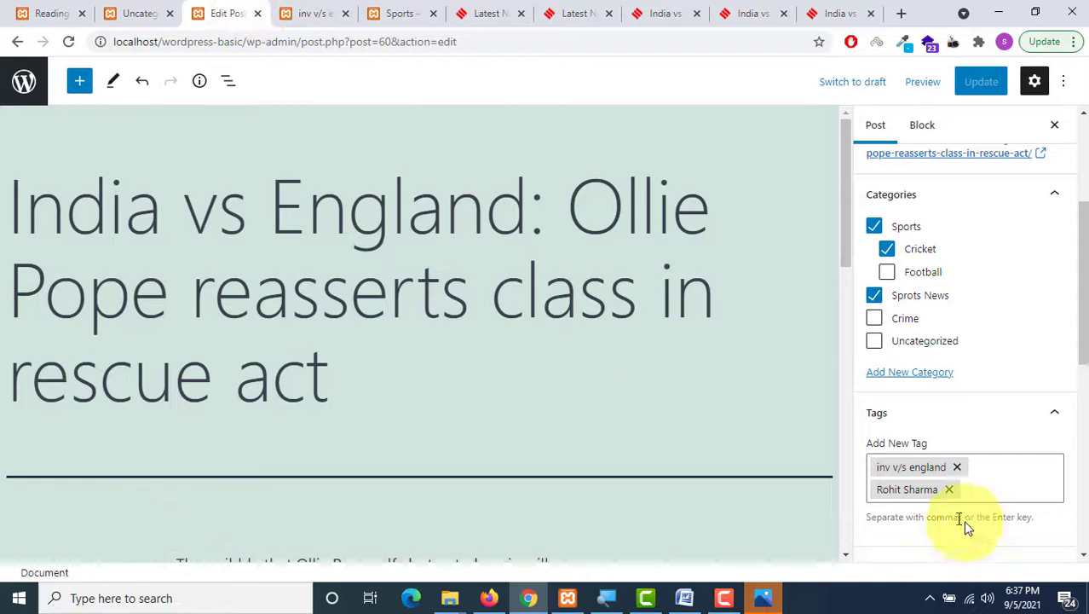
{"action": "left_click", "coordinate": [30, 87]}
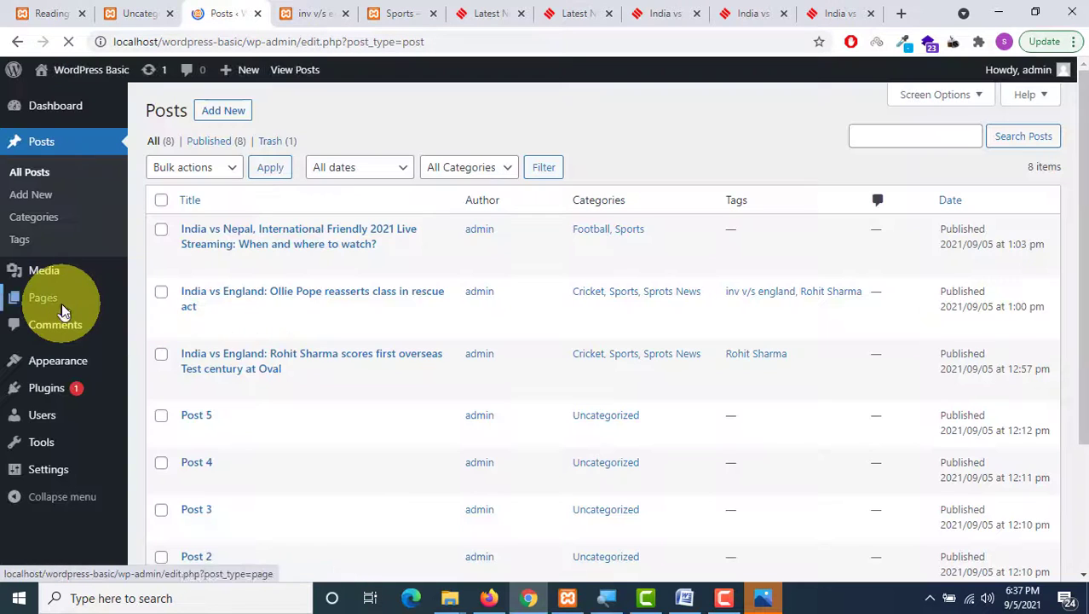
{"action": "left_click", "coordinate": [14, 243]}
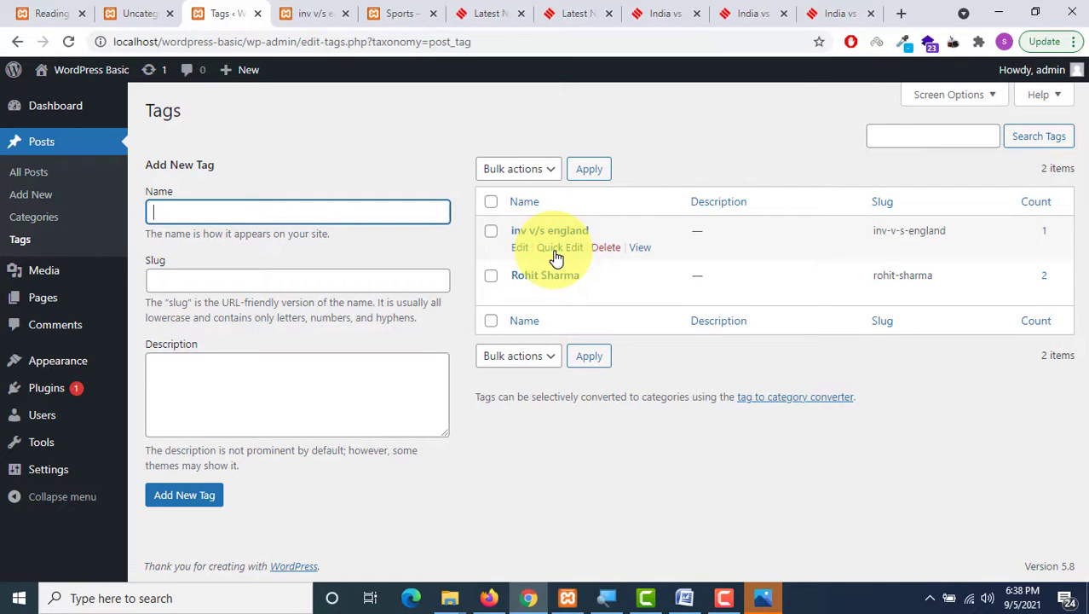
{"action": "left_click", "coordinate": [556, 250]}
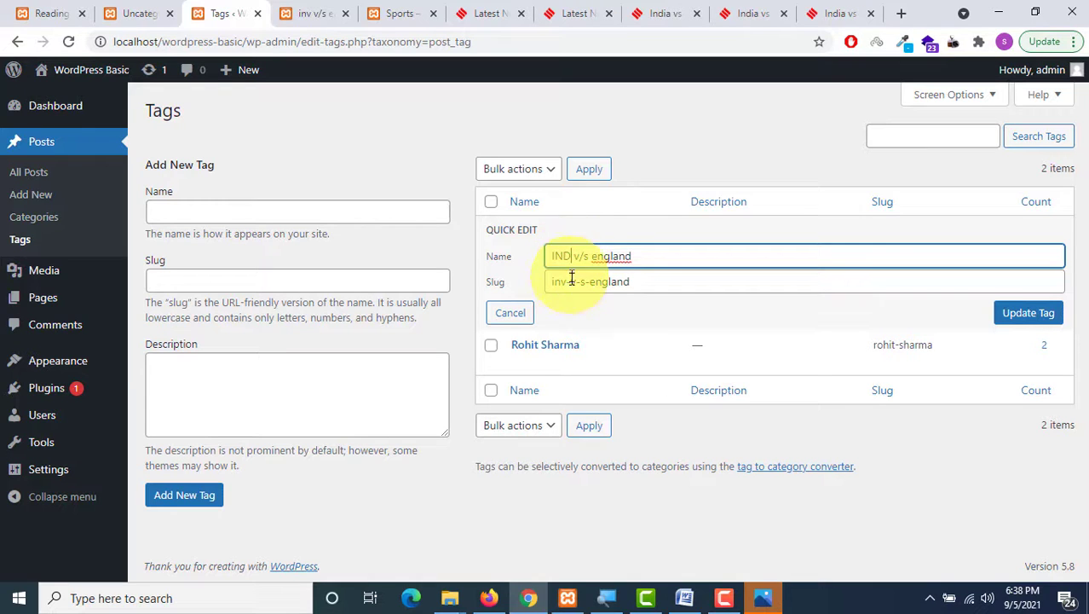
{"action": "left_click", "coordinate": [571, 281]}
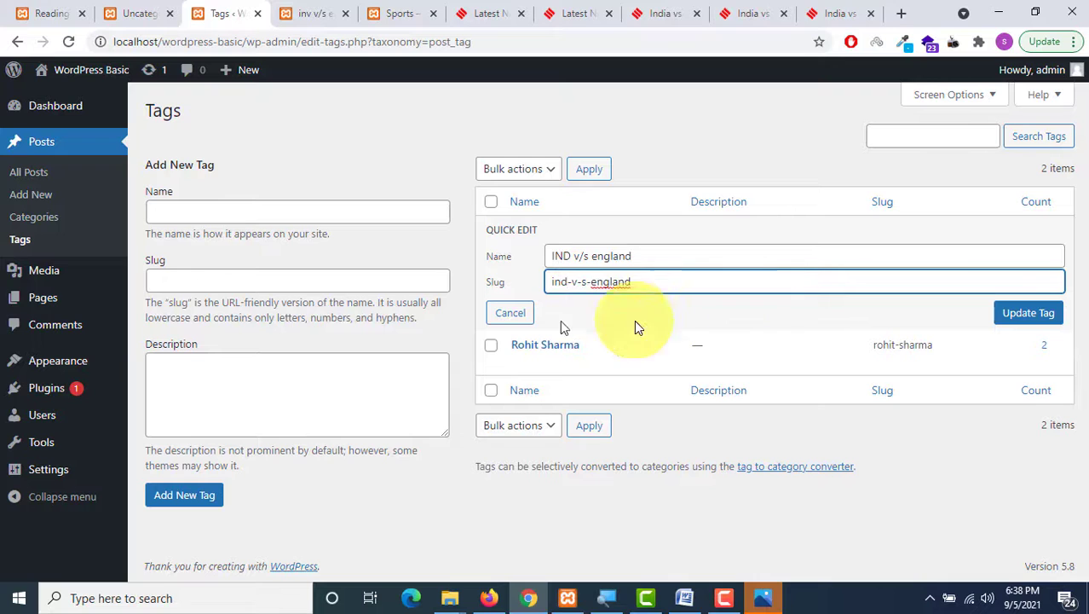
{"action": "left_click", "coordinate": [1019, 316]}
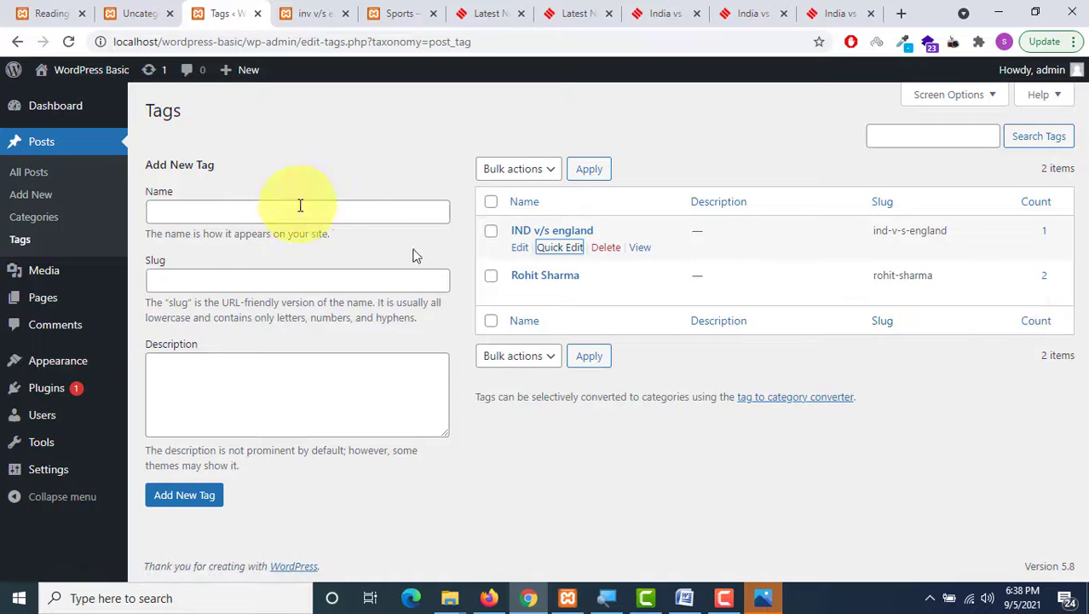
{"action": "left_click", "coordinate": [559, 248]}
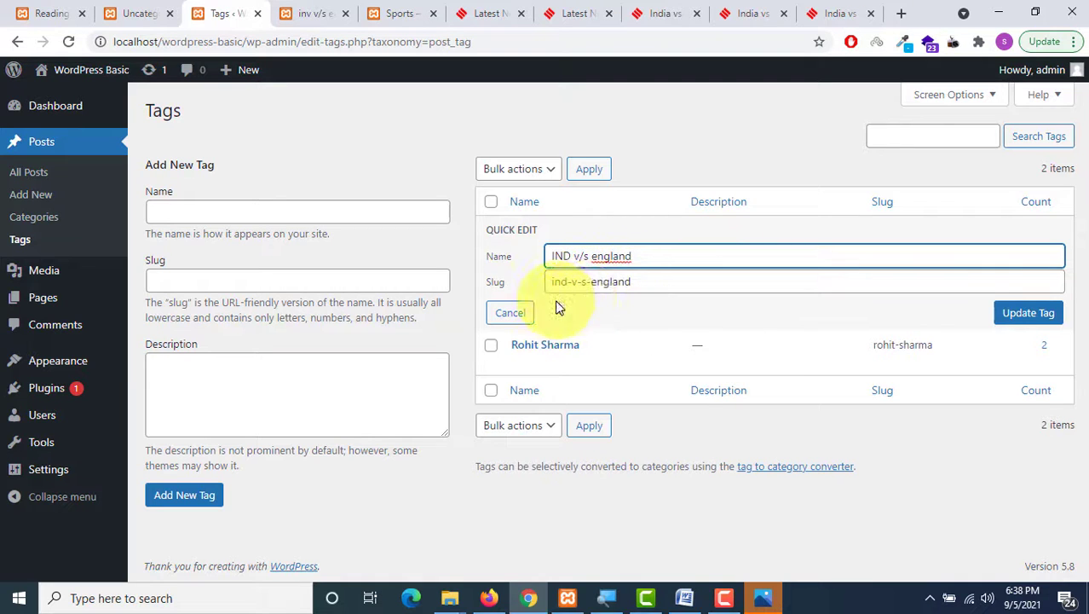
{"action": "left_click", "coordinate": [581, 282]}
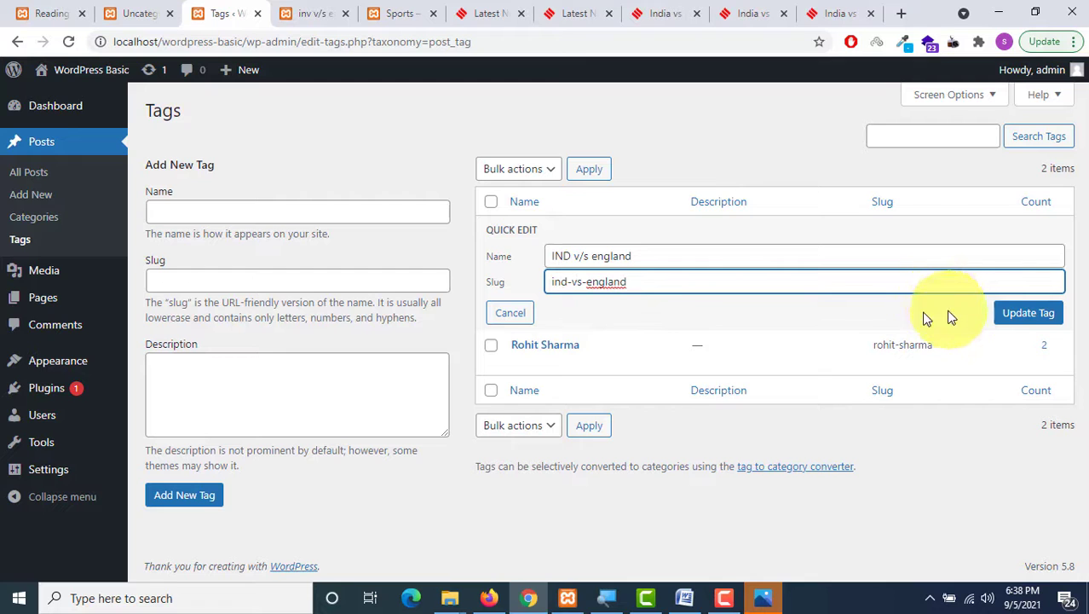
{"action": "left_click", "coordinate": [520, 312]}
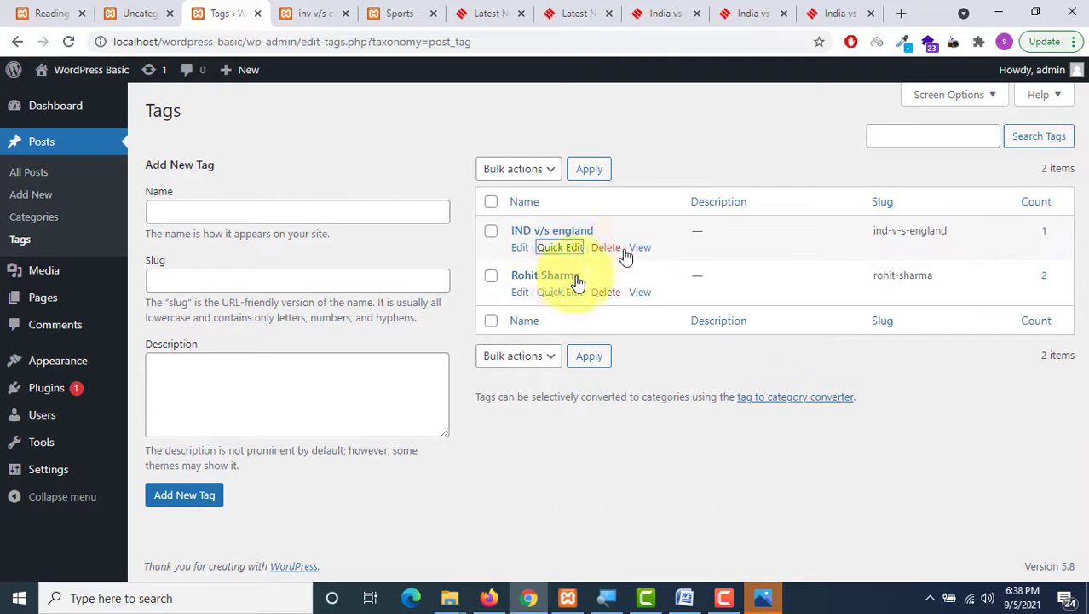
Step: View the IND v/s england tag archive in a new browser tab and compare its address with the previously opened tag page
{"action": "right_click", "coordinate": [645, 248]}
{"action": "key", "text": "Escape"}
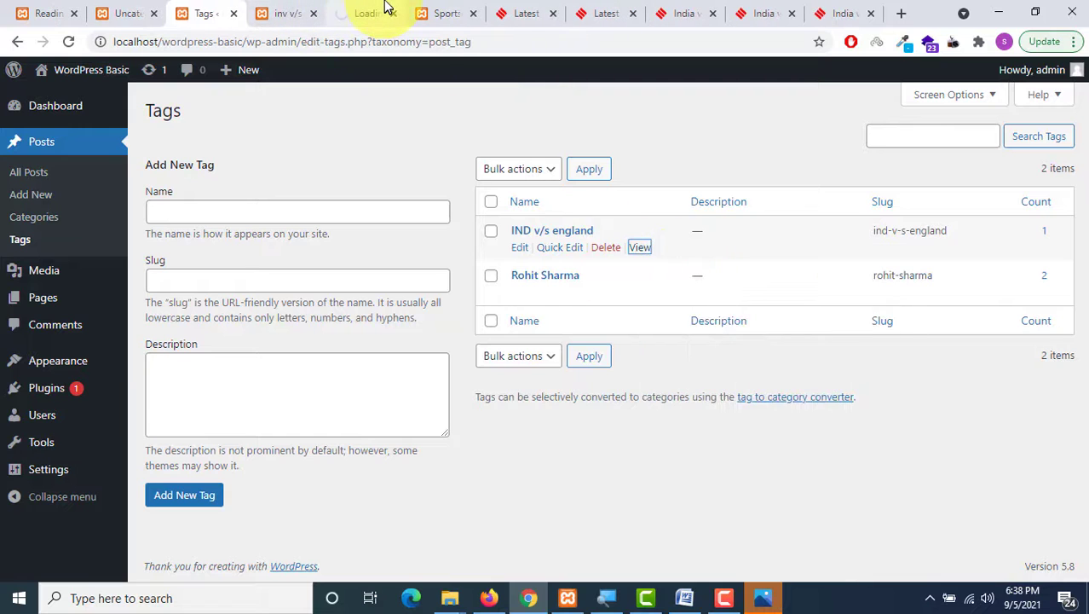
{"action": "left_click", "coordinate": [375, 13]}
{"action": "left_click_drag", "start_coordinate": [268, 43], "coordinate": [341, 44]}
{"action": "scroll", "coordinate": [542, 298], "scroll_direction": "down", "scroll_amount": 14}
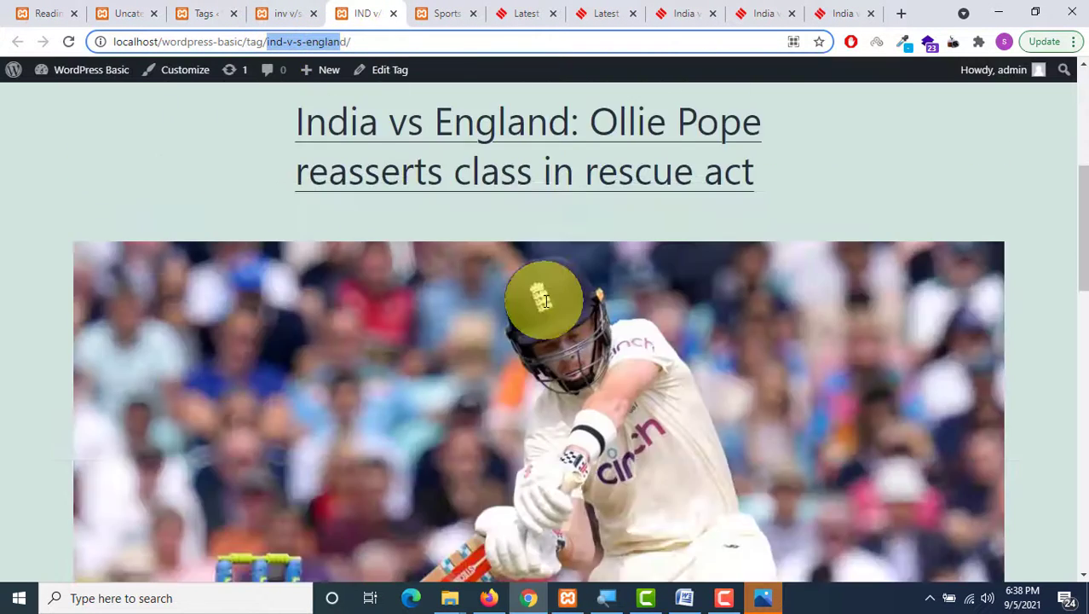
{"action": "scroll", "coordinate": [544, 298], "scroll_direction": "down", "scroll_amount": 3}
{"action": "scroll", "coordinate": [545, 298], "scroll_direction": "up", "scroll_amount": 15}
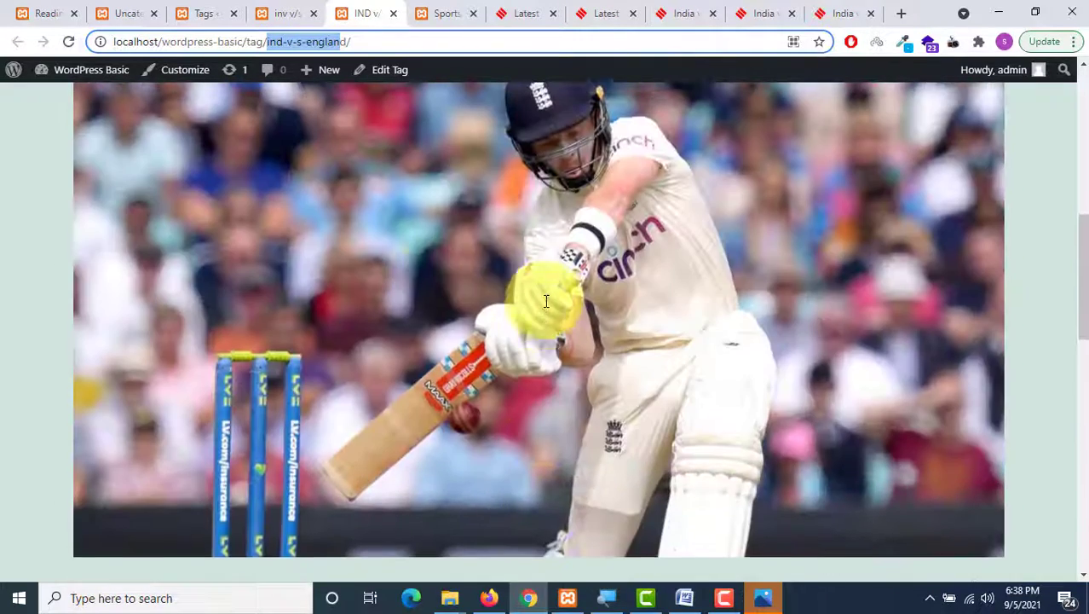
{"action": "left_click", "coordinate": [305, 6]}
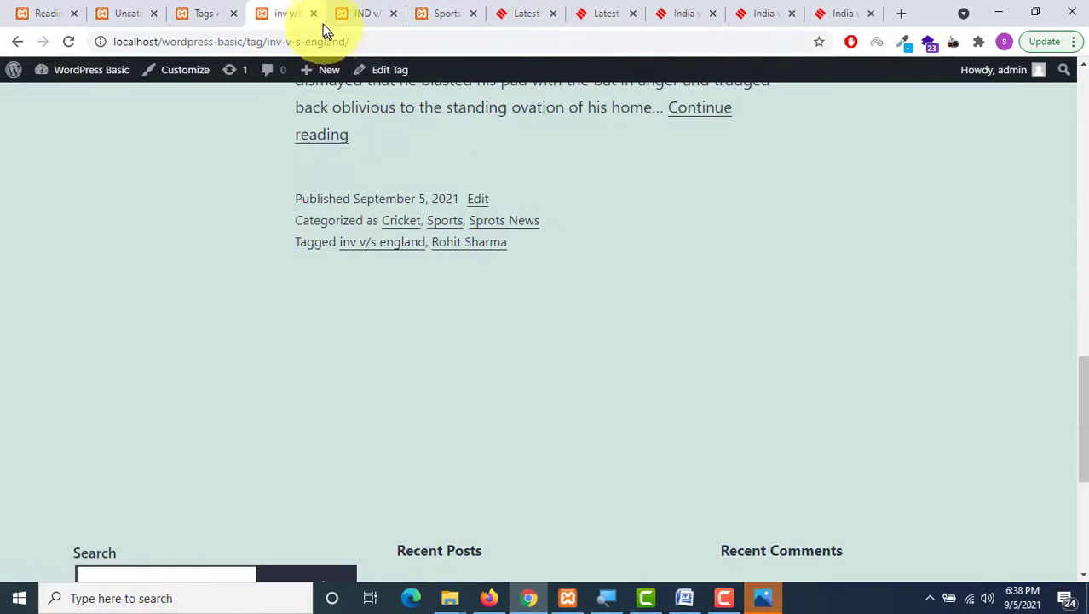
Step: Return to the admin tag list and check the post counts of the IND v/s england and Rohit Sharma tags
{"action": "left_click", "coordinate": [223, 7]}
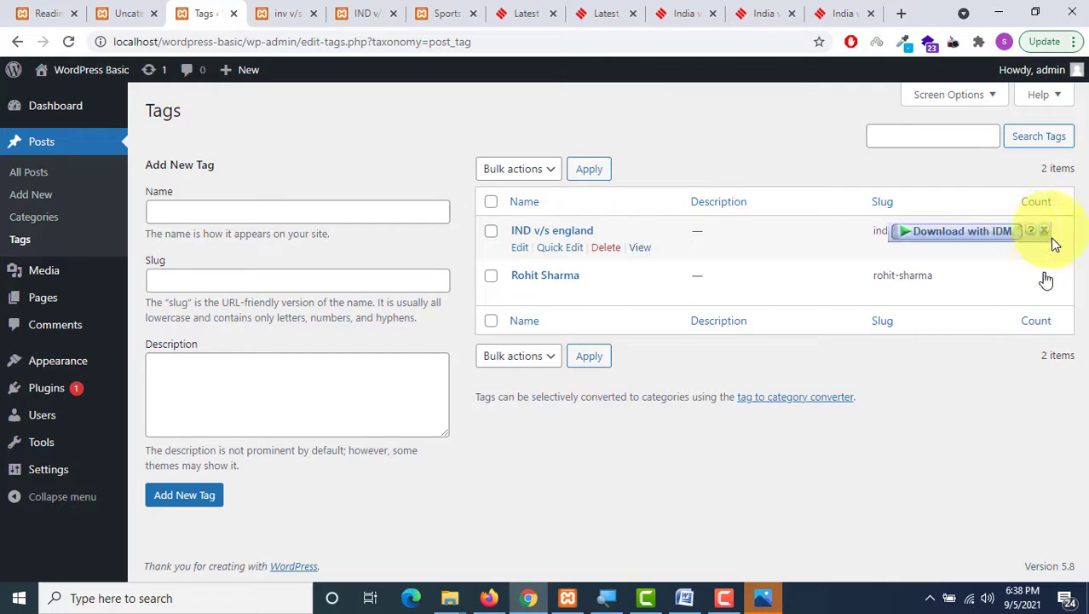
{"action": "double_click", "coordinate": [1046, 235]}
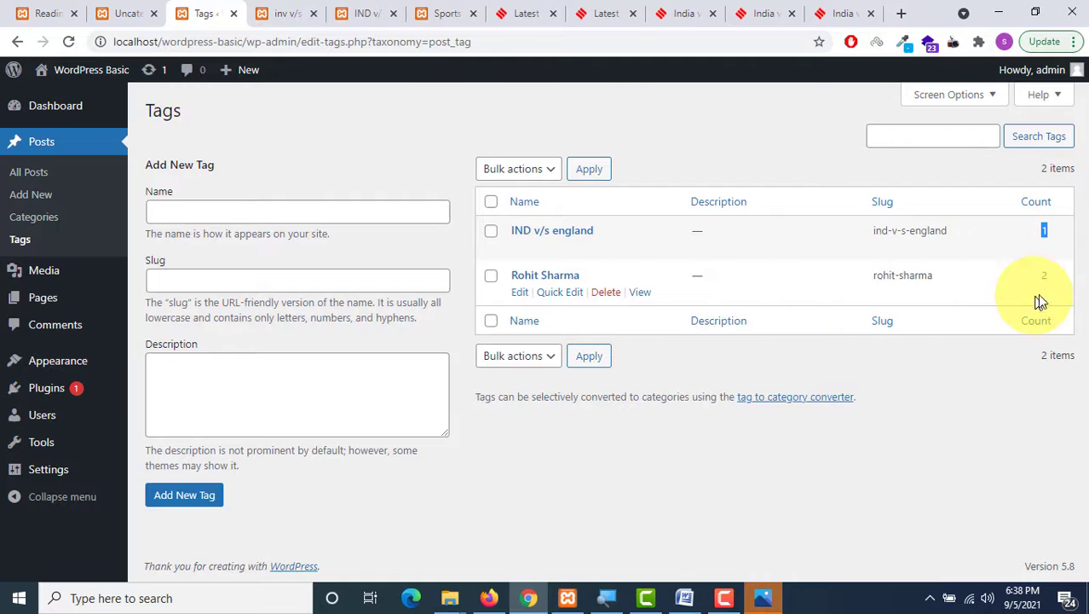
{"action": "double_click", "coordinate": [1046, 275]}
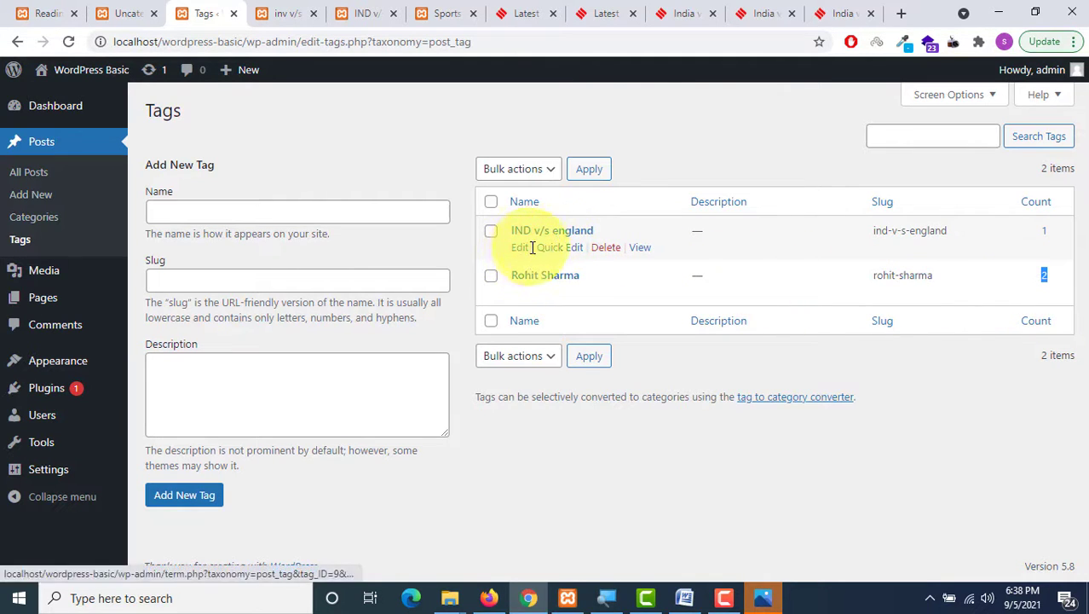
{"action": "left_click", "coordinate": [292, 10]}
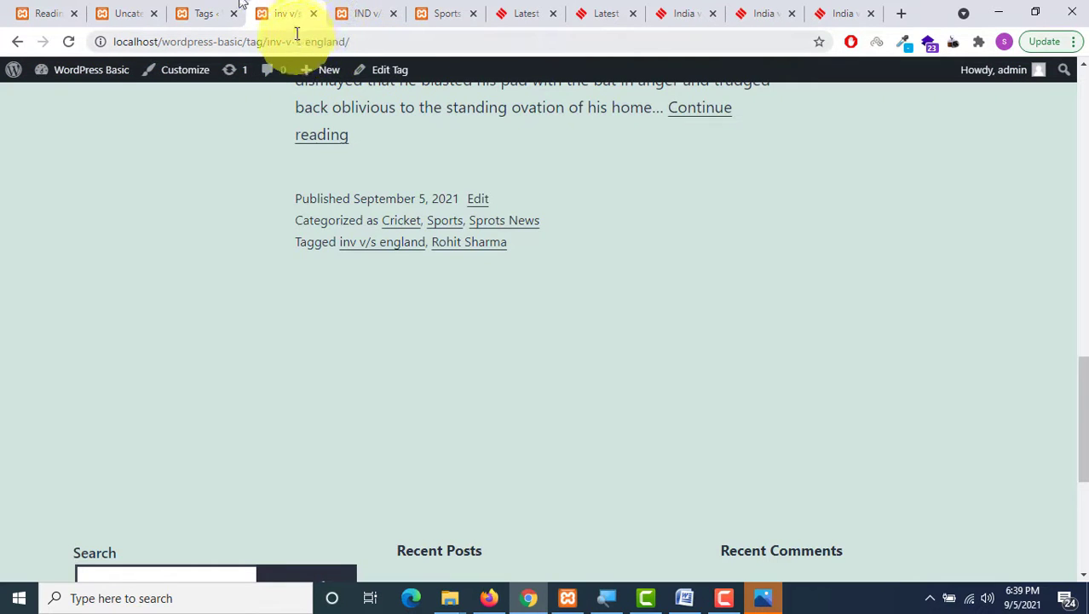
{"action": "left_click", "coordinate": [207, 10]}
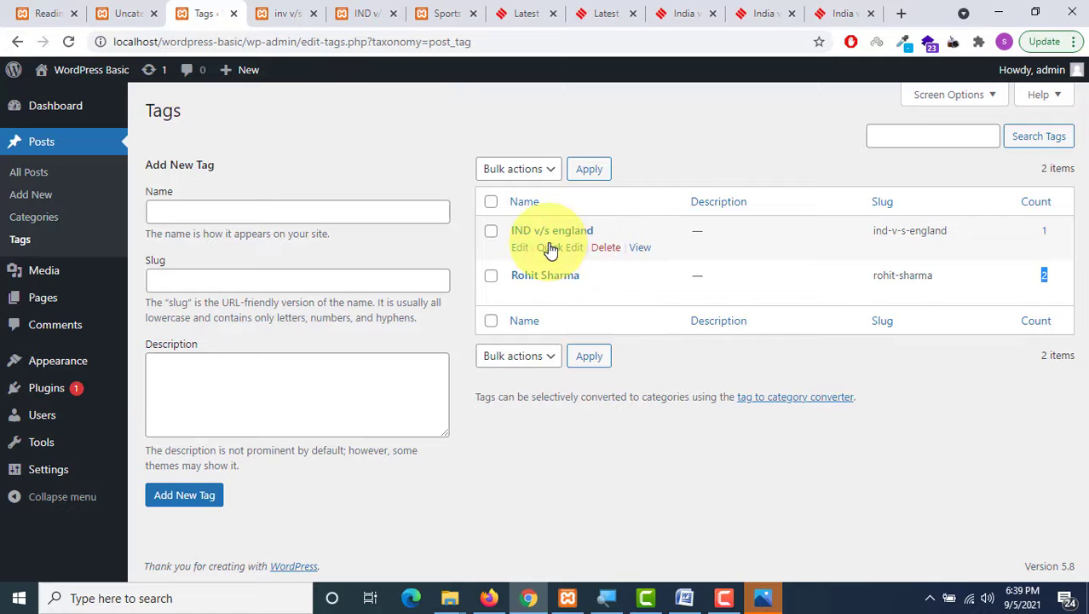
Step: Quick edit the IND v/s england tag to set its slug to "ind-vs-england" and update the tag
{"action": "left_click", "coordinate": [560, 247]}
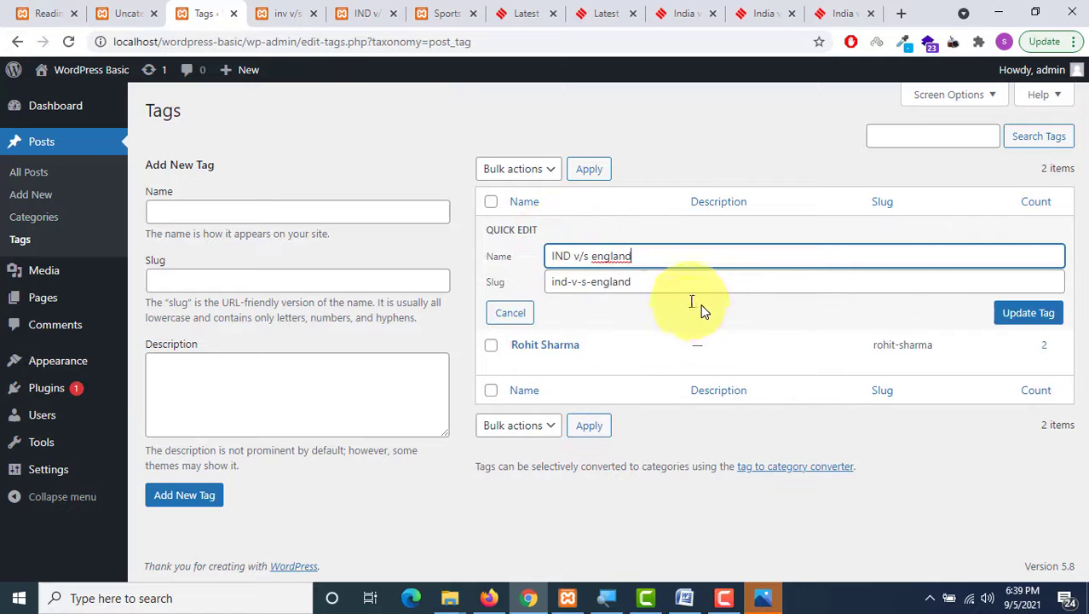
{"action": "left_click", "coordinate": [581, 282]}
{"action": "key", "text": "BackSpace"}
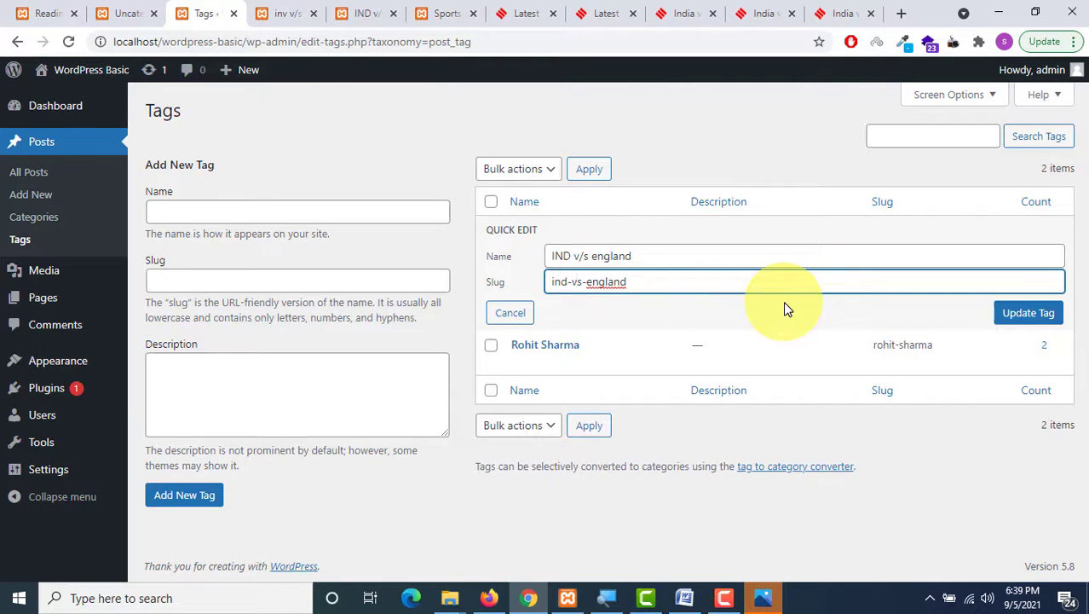
{"action": "left_click", "coordinate": [1050, 319]}
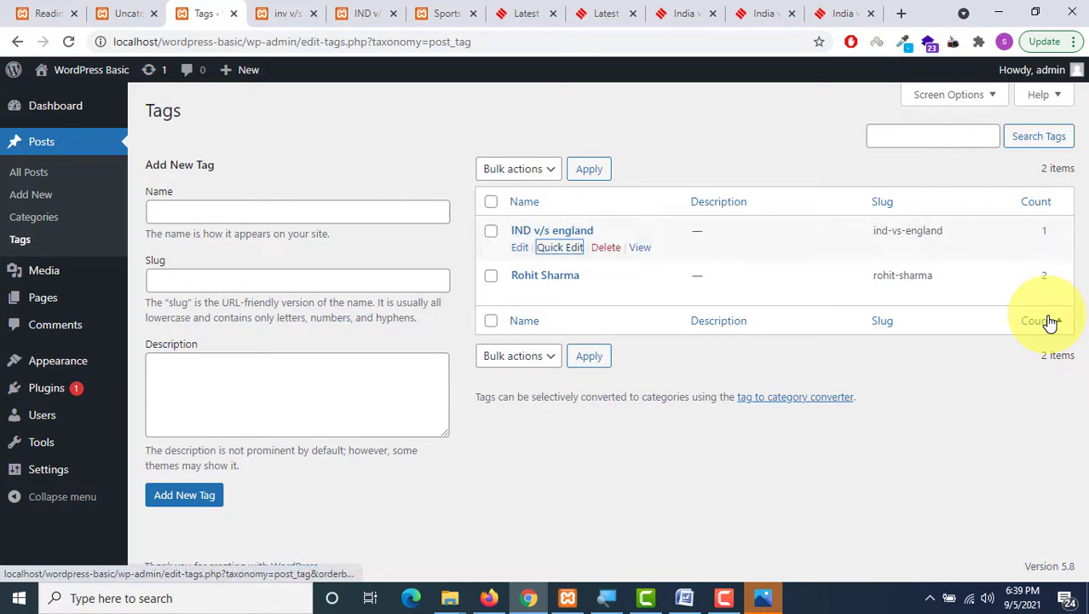
Step: In the tag list's screen options, hide and show again the Count column and the Slug column
{"action": "left_click", "coordinate": [982, 95]}
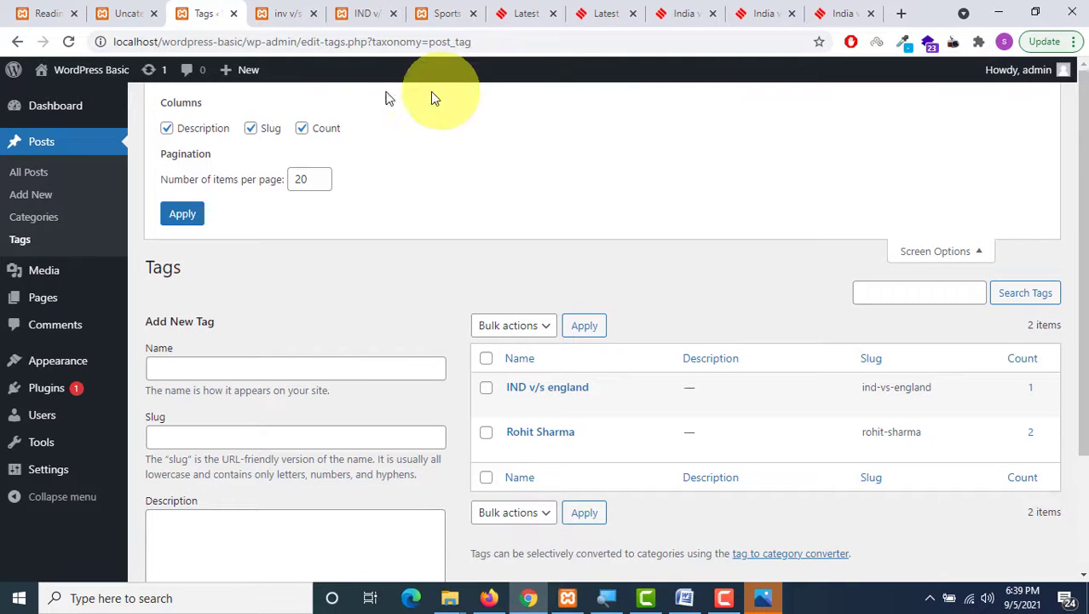
{"action": "left_click", "coordinate": [301, 130]}
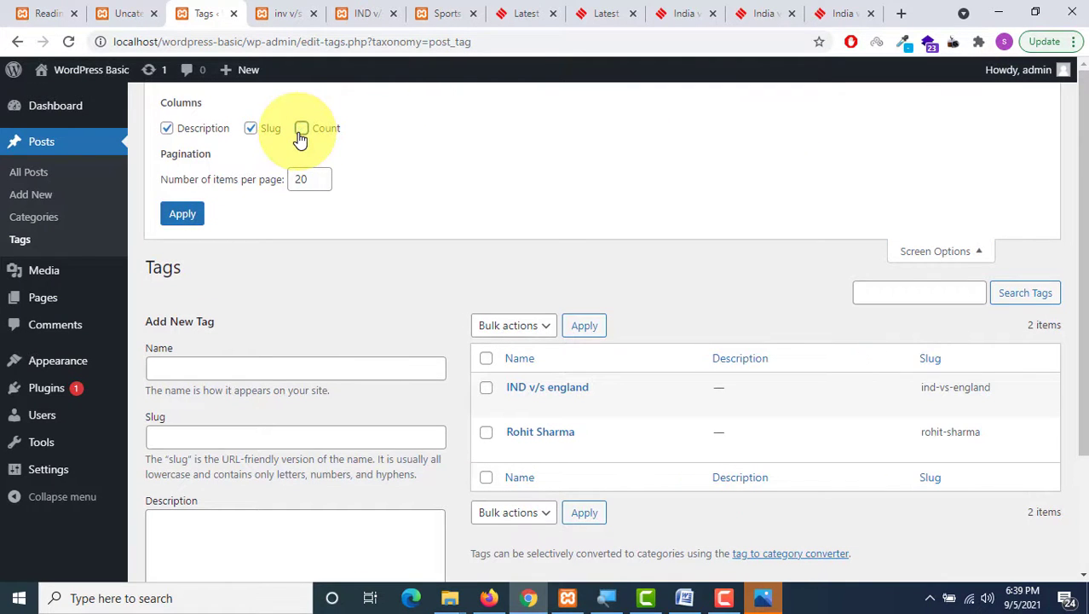
{"action": "left_click", "coordinate": [301, 130]}
{"action": "left_click", "coordinate": [253, 130]}
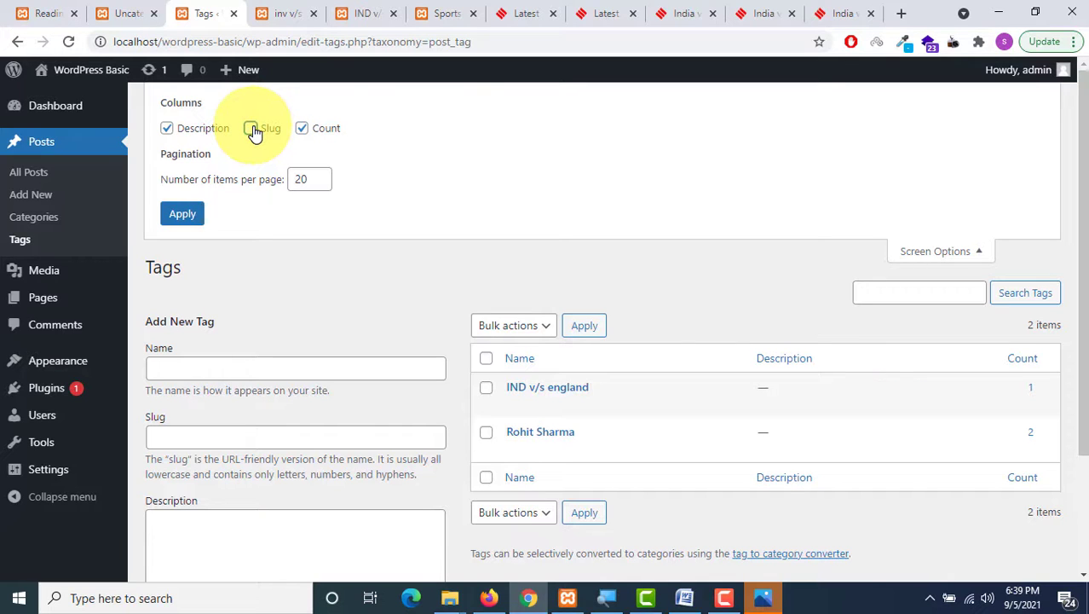
{"action": "left_click", "coordinate": [252, 129]}
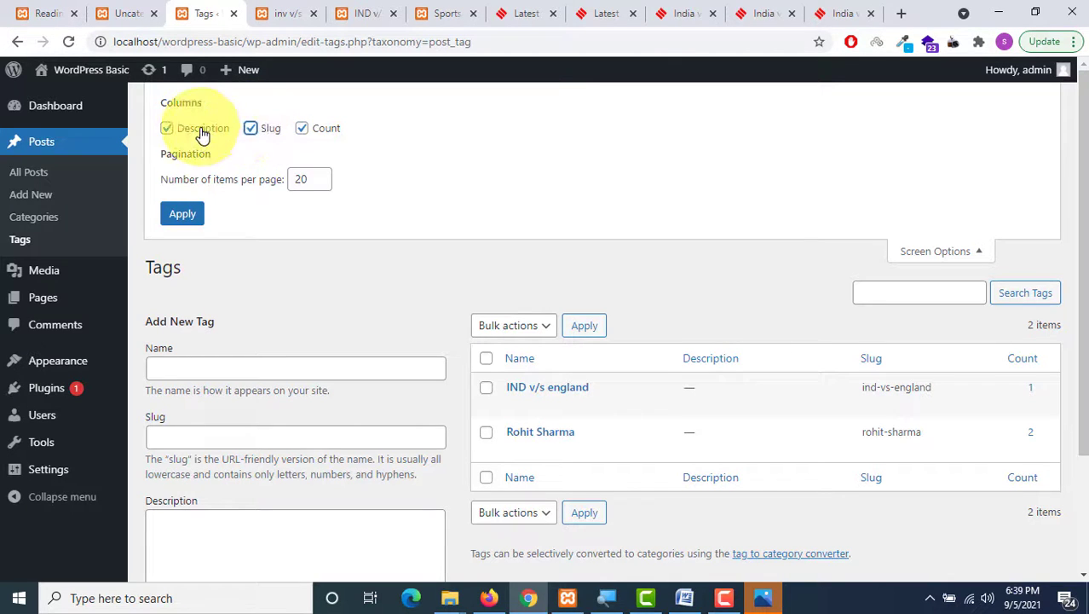
{"action": "scroll", "coordinate": [311, 215], "scroll_direction": "down", "scroll_amount": 1}
{"action": "scroll", "coordinate": [311, 216], "scroll_direction": "down", "scroll_amount": 1}
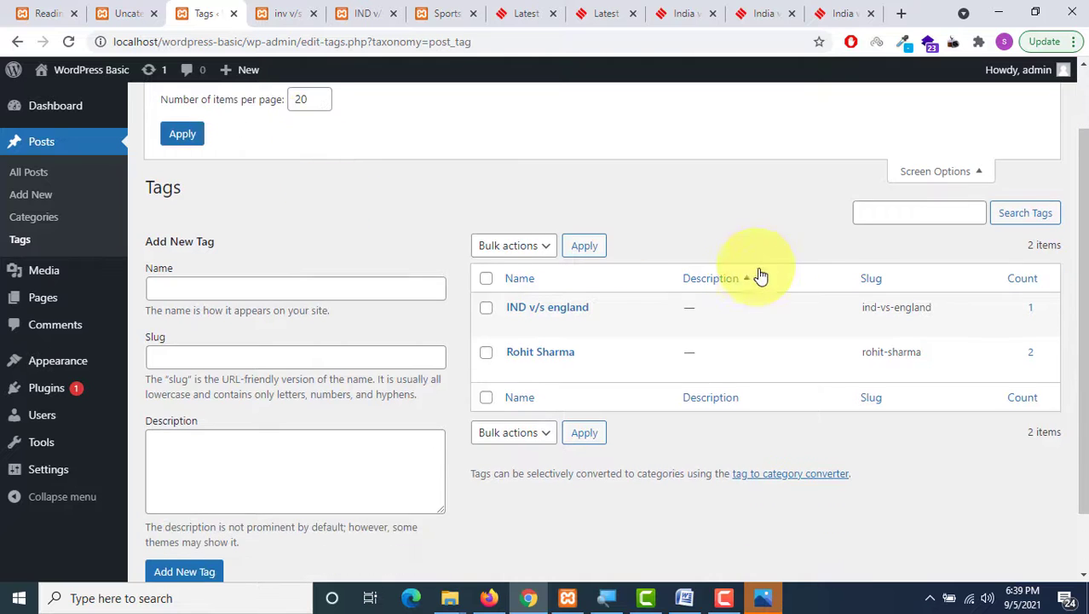
{"action": "scroll", "coordinate": [281, 217], "scroll_direction": "up", "scroll_amount": 2}
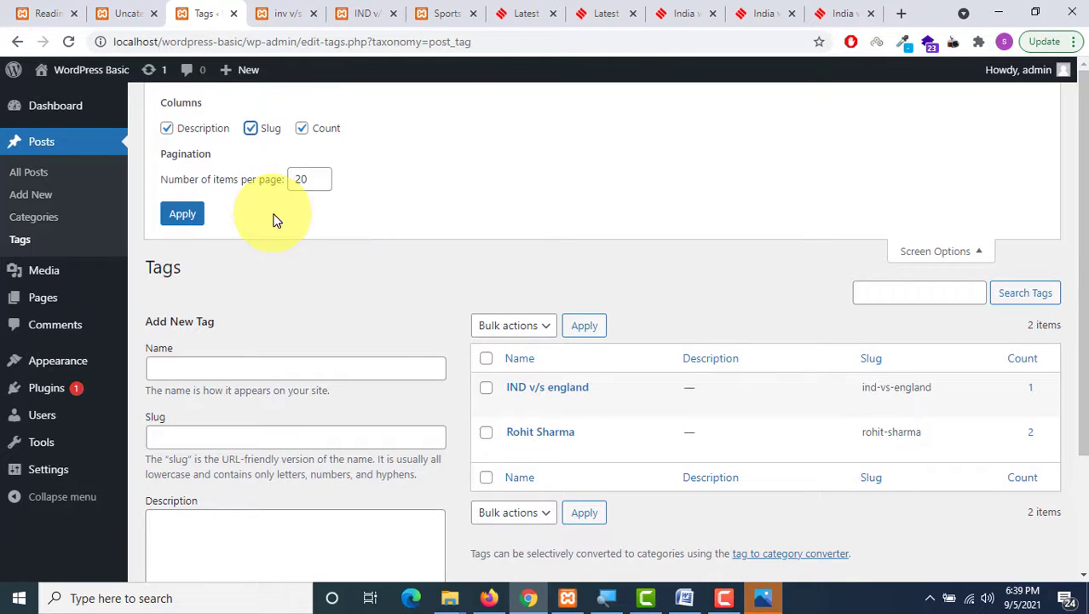
Step: Set the tag list's number of items per page to 1 and apply the setting
{"action": "left_click", "coordinate": [305, 179]}
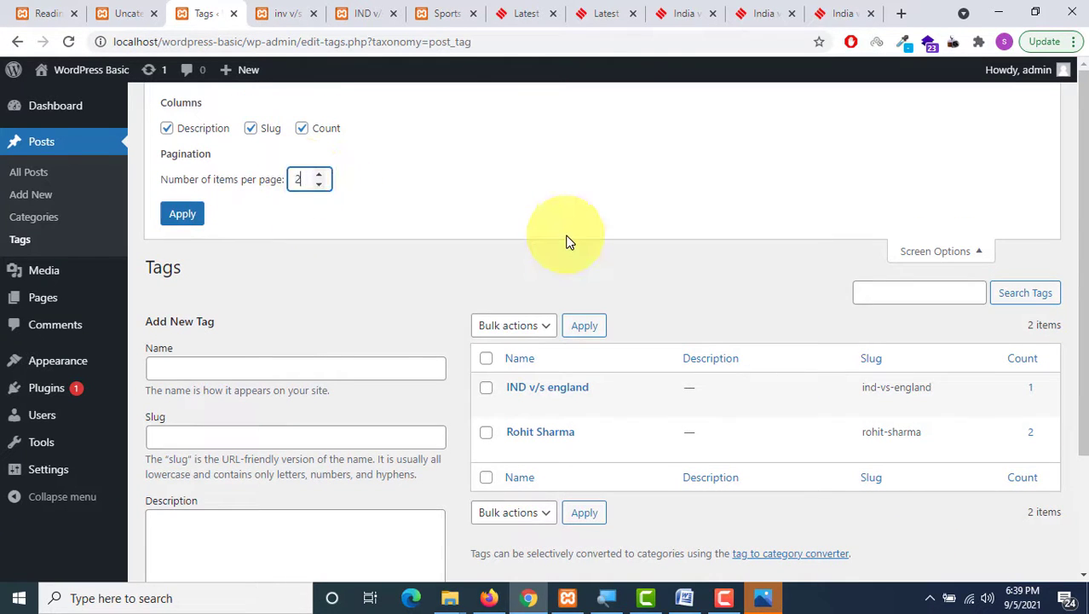
{"action": "type", "text": "1"}
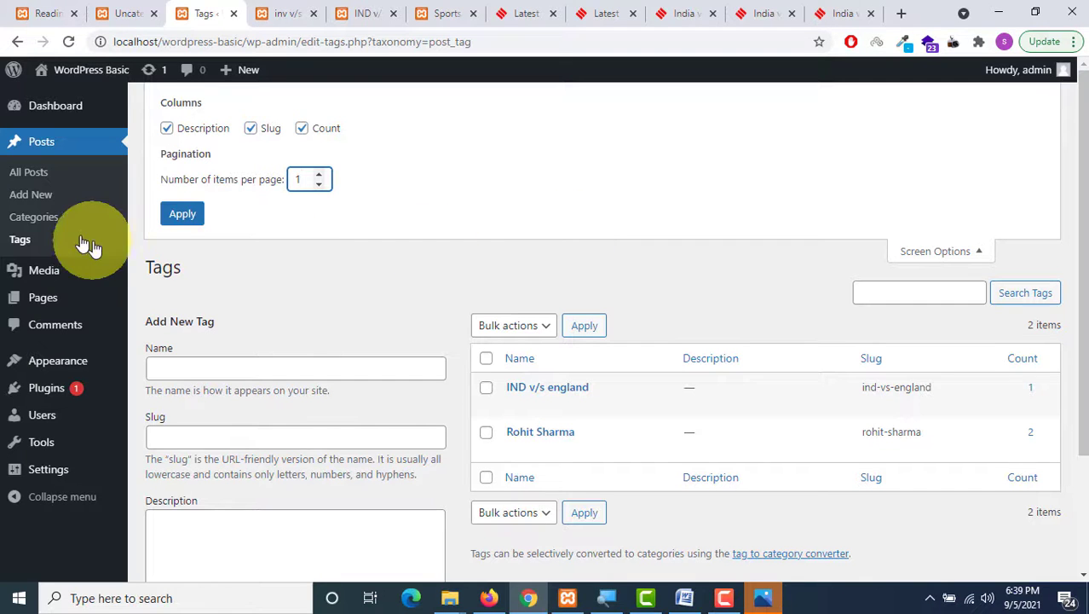
{"action": "left_click", "coordinate": [198, 218]}
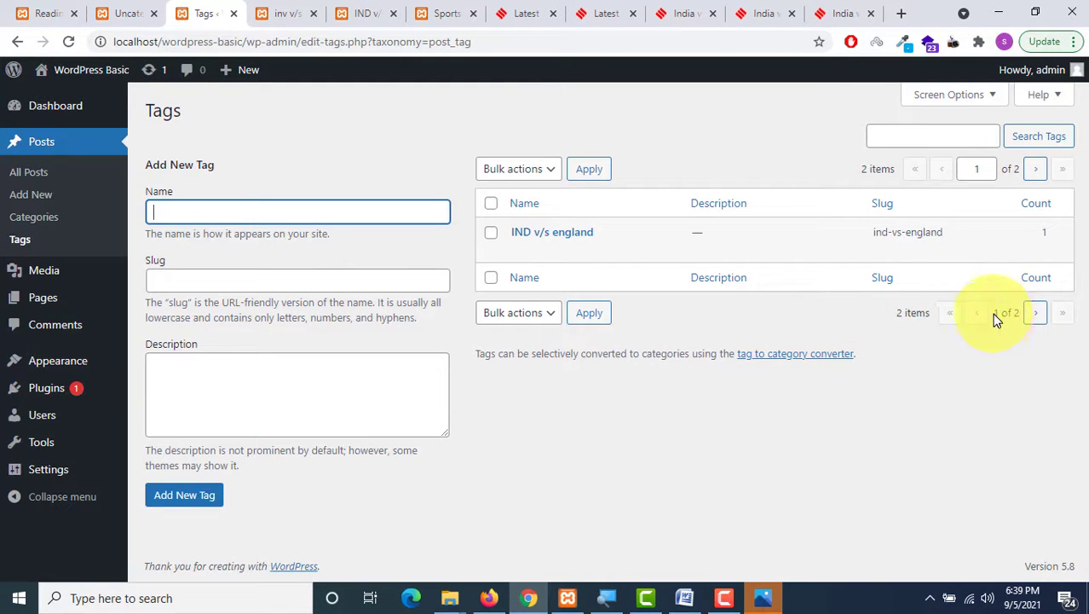
Step: View the second page of the tag list and search the tags for "ind"
{"action": "left_click", "coordinate": [1034, 313]}
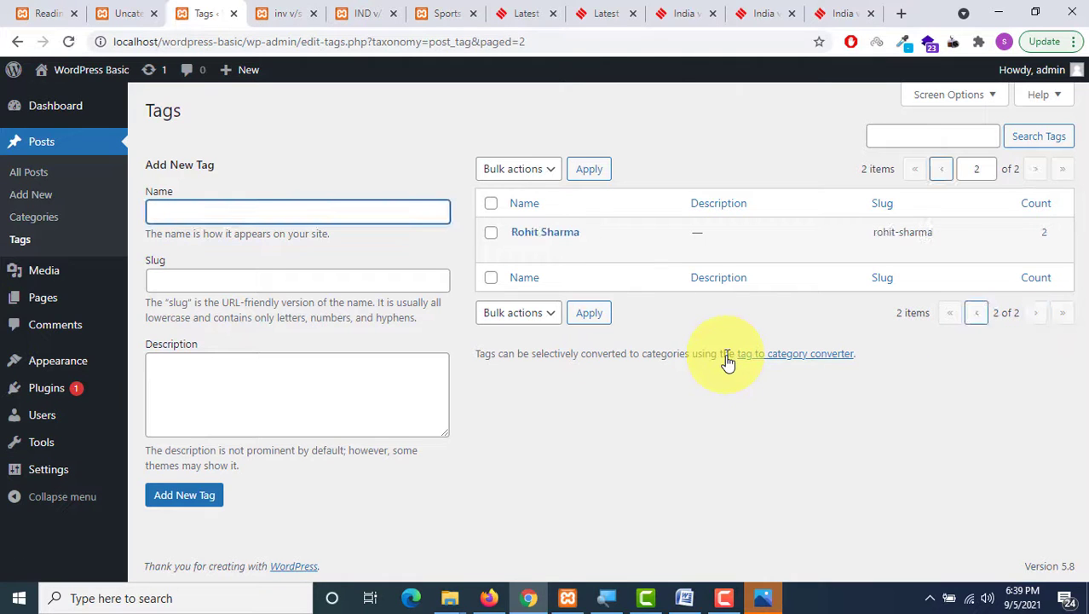
{"action": "left_click", "coordinate": [902, 139]}
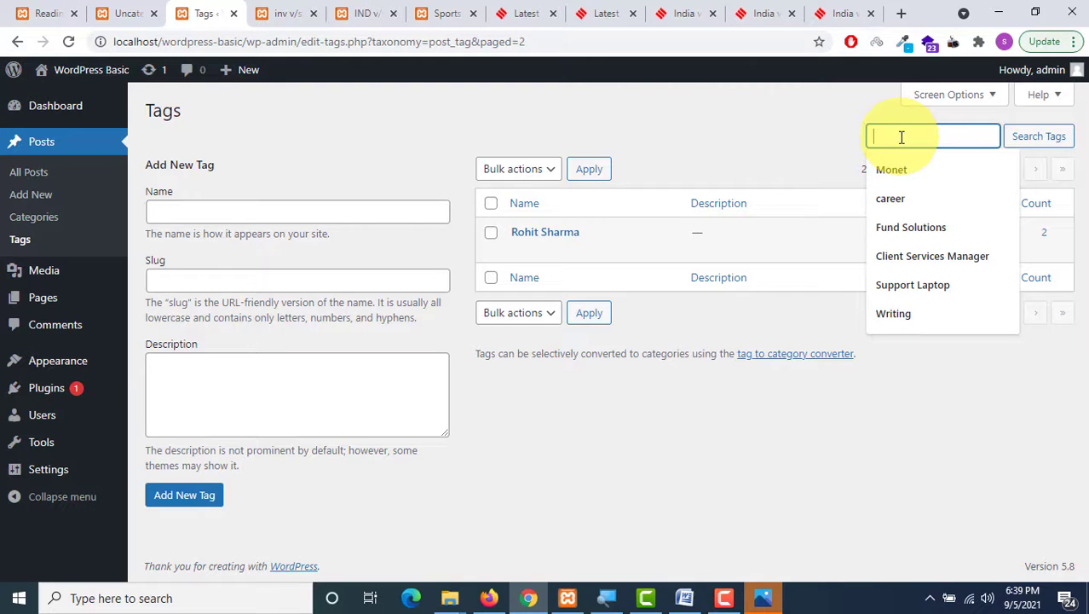
{"action": "type", "text": "ind"}
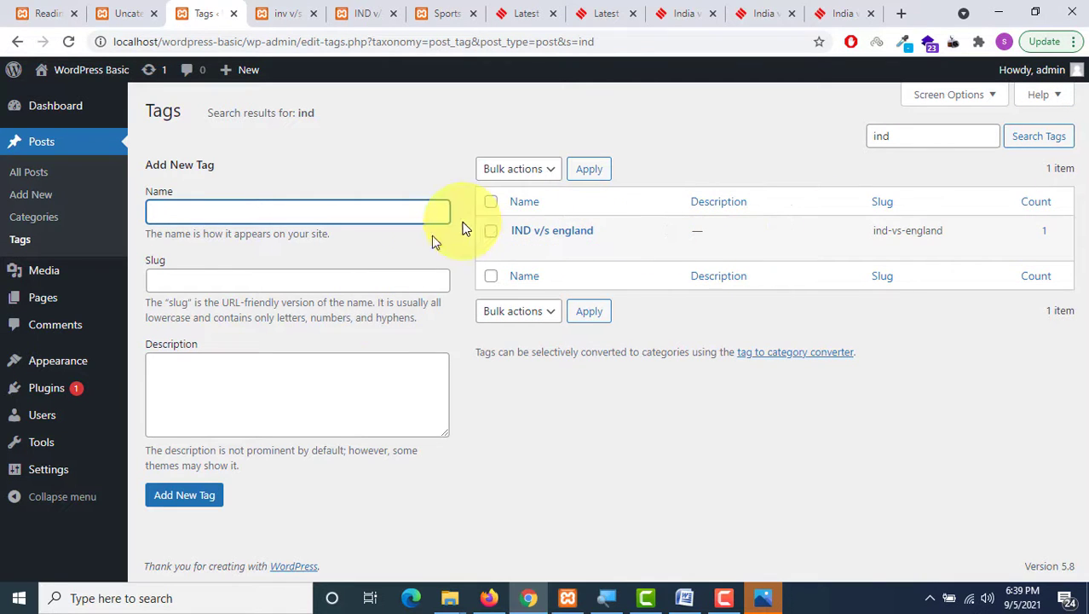
Step: Change the number of items per page in the tag list's screen options and apply it
{"action": "left_click", "coordinate": [1001, 96]}
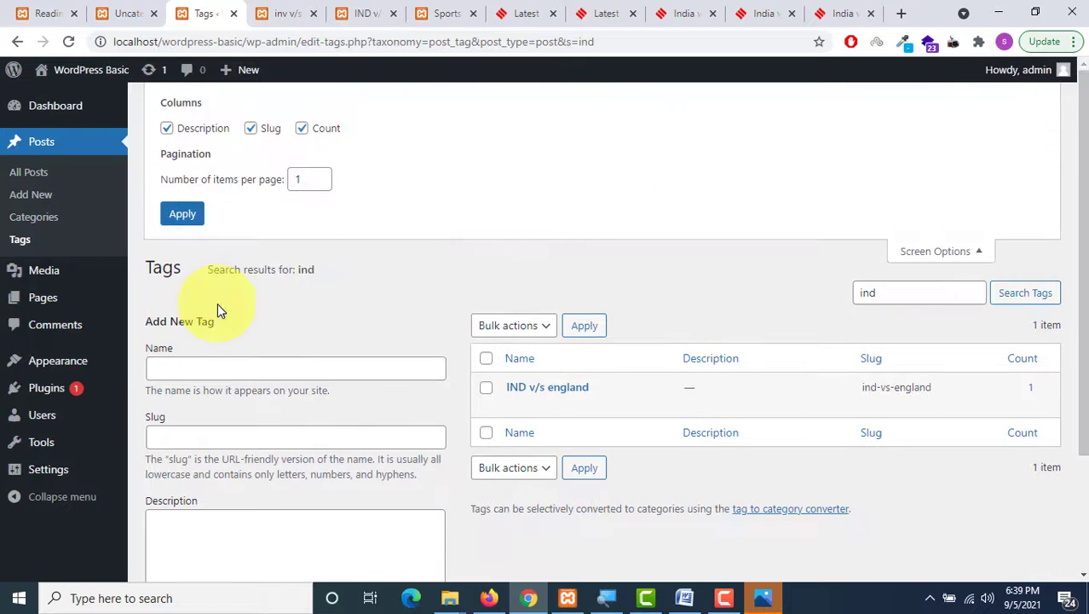
{"action": "left_click", "coordinate": [304, 179]}
{"action": "left_click", "coordinate": [182, 215]}
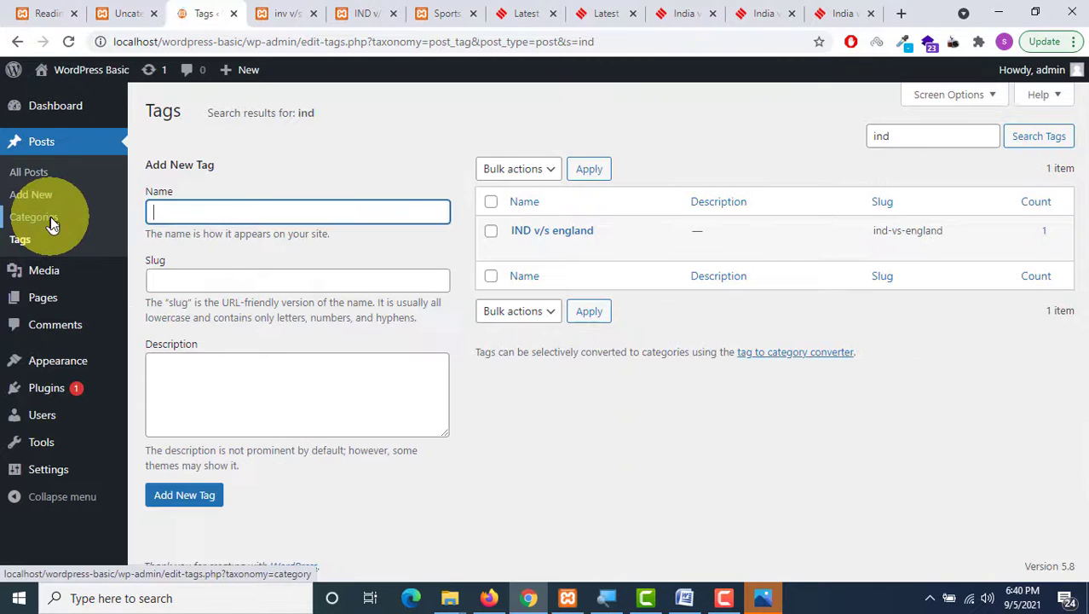
Step: Open the post categories, check their search and screen options, and list the posts in the Sprots News category
{"action": "left_click", "coordinate": [51, 220]}
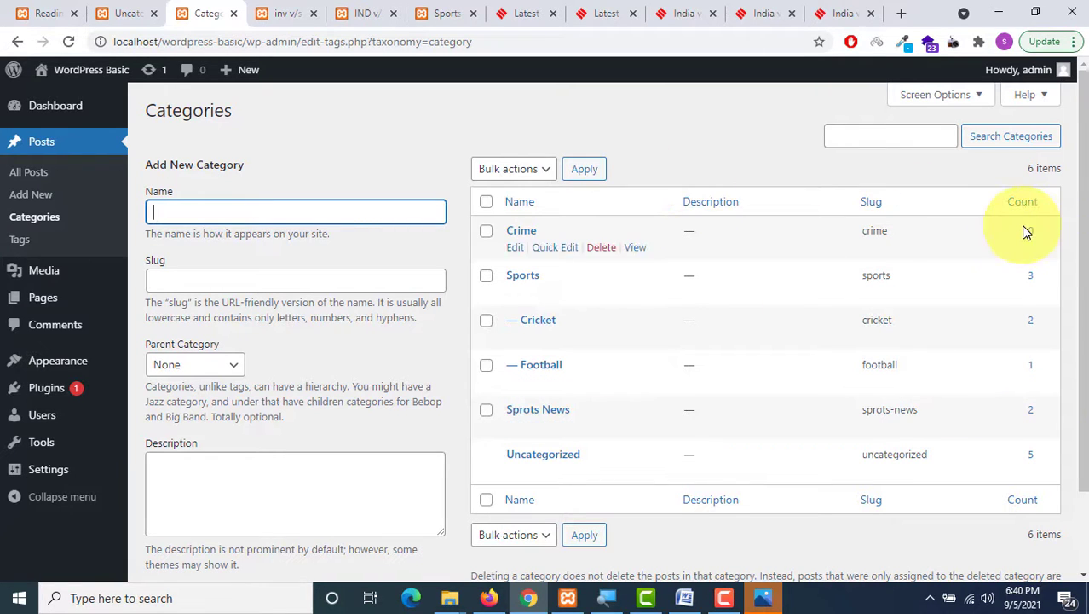
{"action": "left_click", "coordinate": [876, 128]}
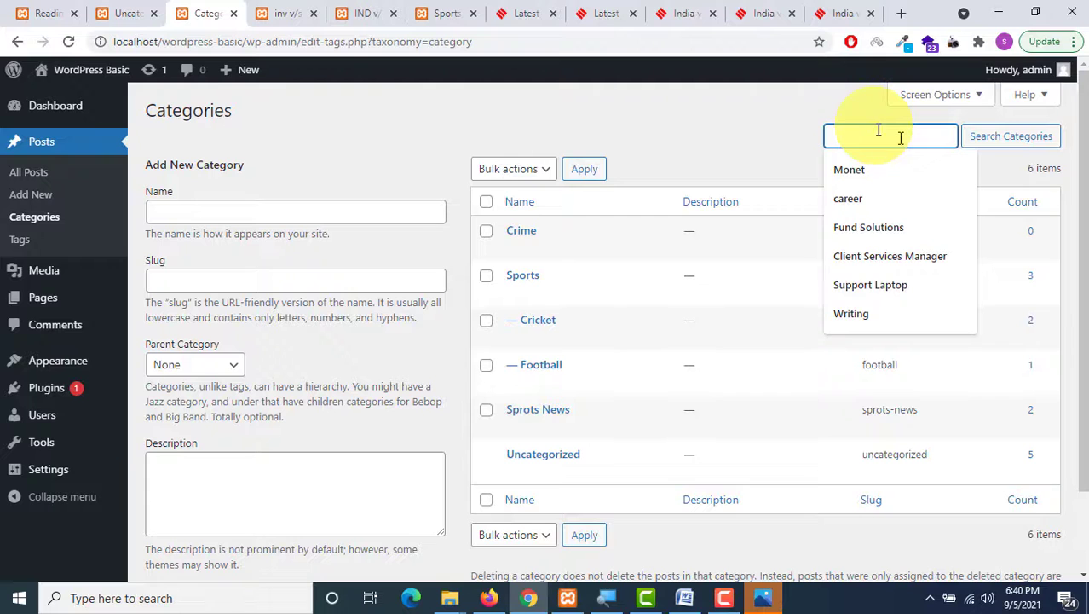
{"action": "left_click", "coordinate": [974, 101]}
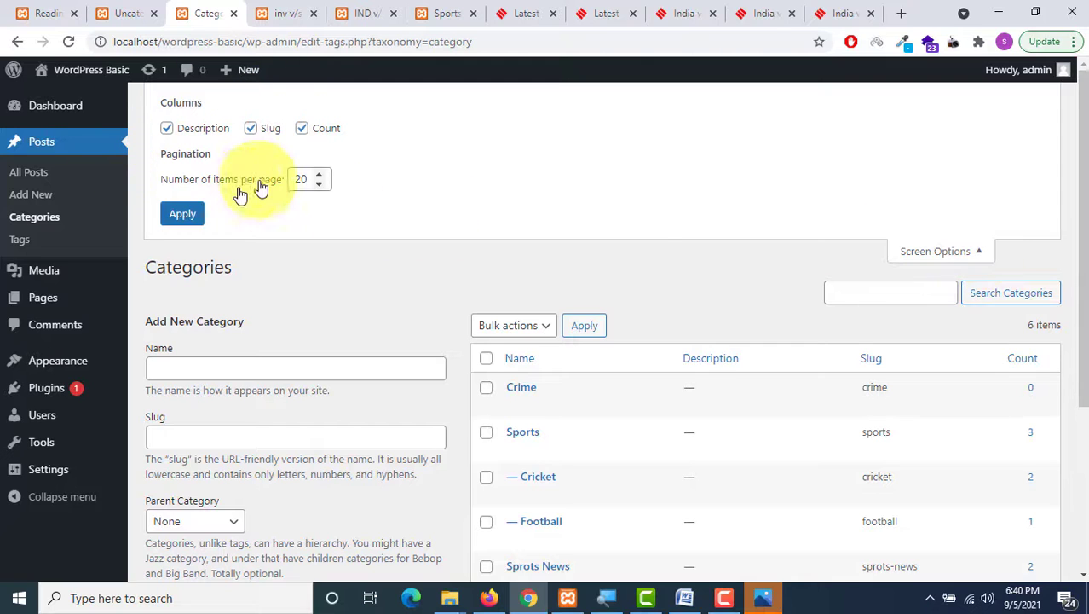
{"action": "left_click", "coordinate": [983, 255]}
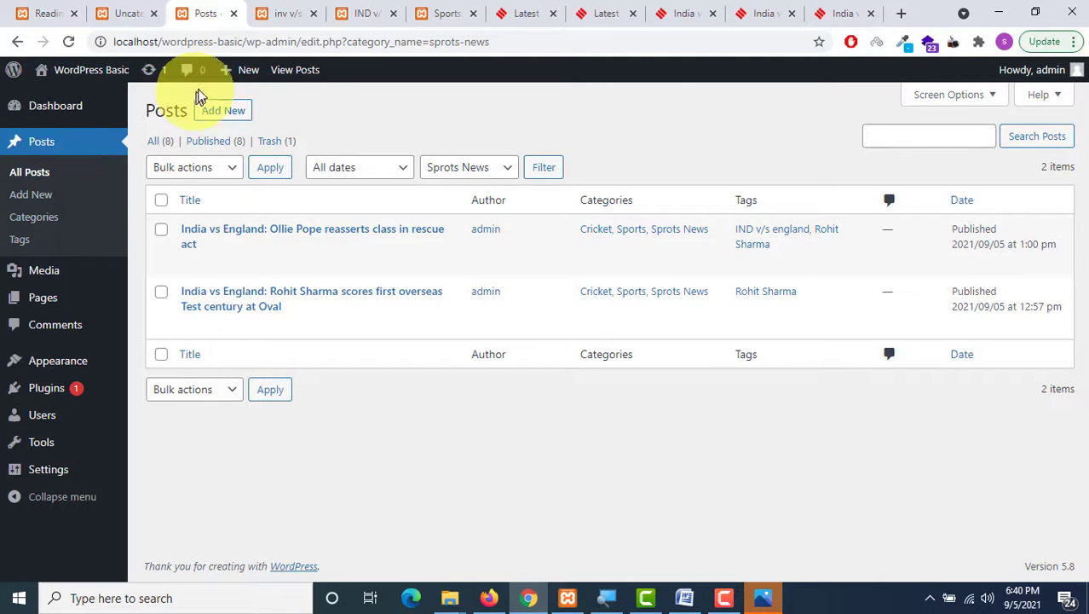
Step: Open the site's Header Menu for editing and add the Sports category to it
{"action": "mouse_move", "coordinate": [224, 81]}
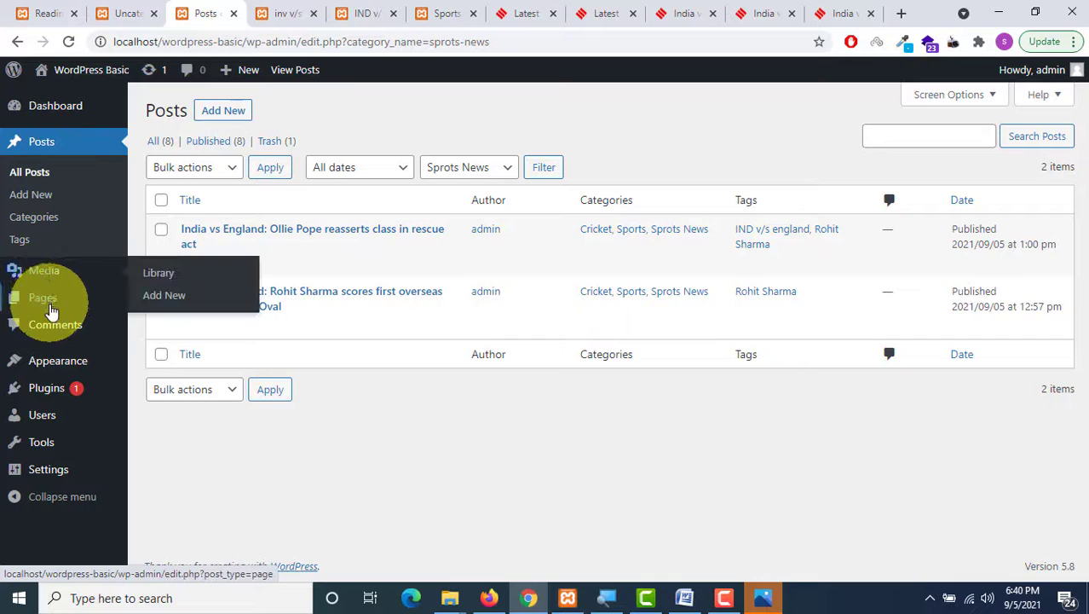
{"action": "mouse_move", "coordinate": [47, 311]}
{"action": "mouse_move", "coordinate": [51, 360]}
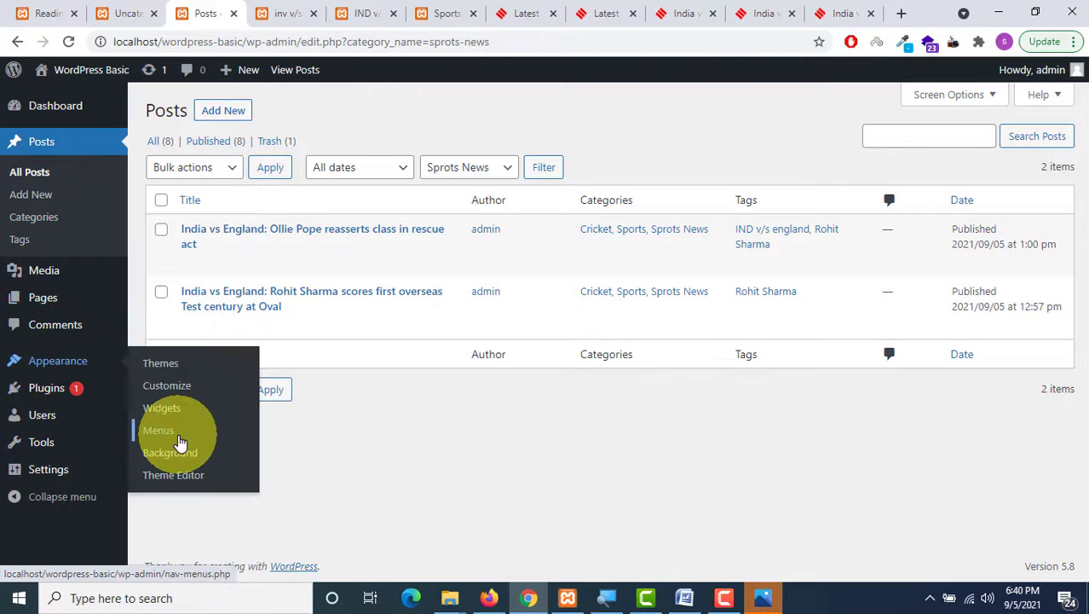
{"action": "left_click", "coordinate": [177, 436]}
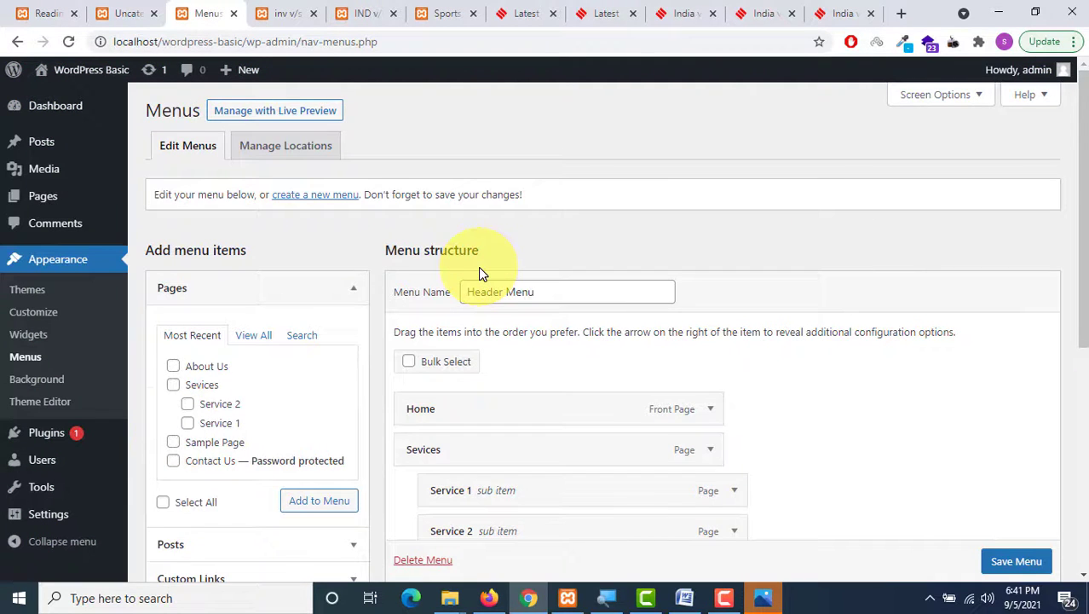
{"action": "scroll", "coordinate": [478, 267], "scroll_direction": "down", "scroll_amount": 3}
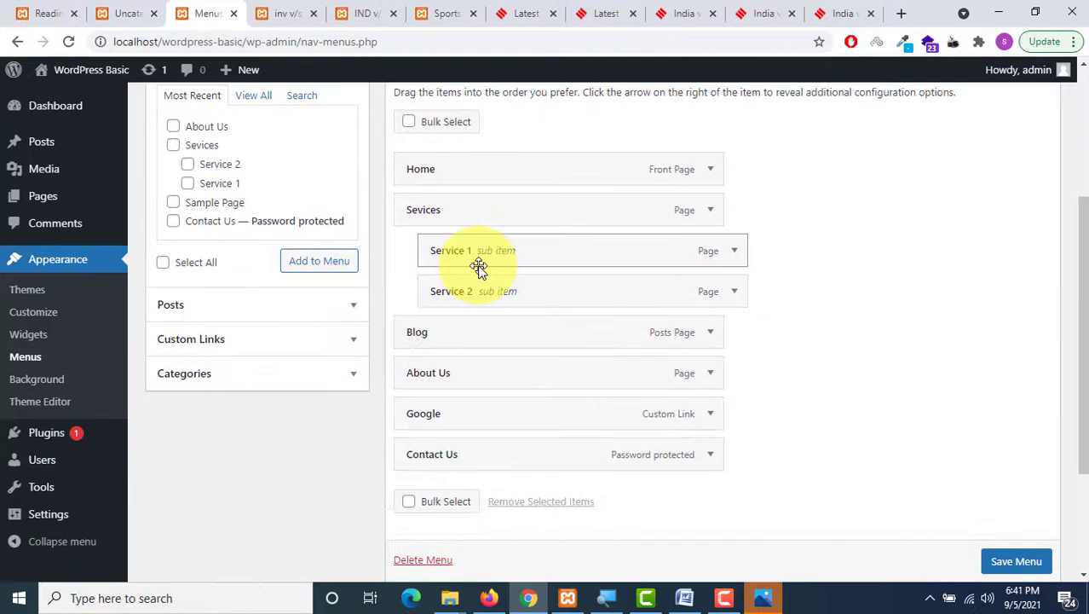
{"action": "left_click", "coordinate": [252, 375]}
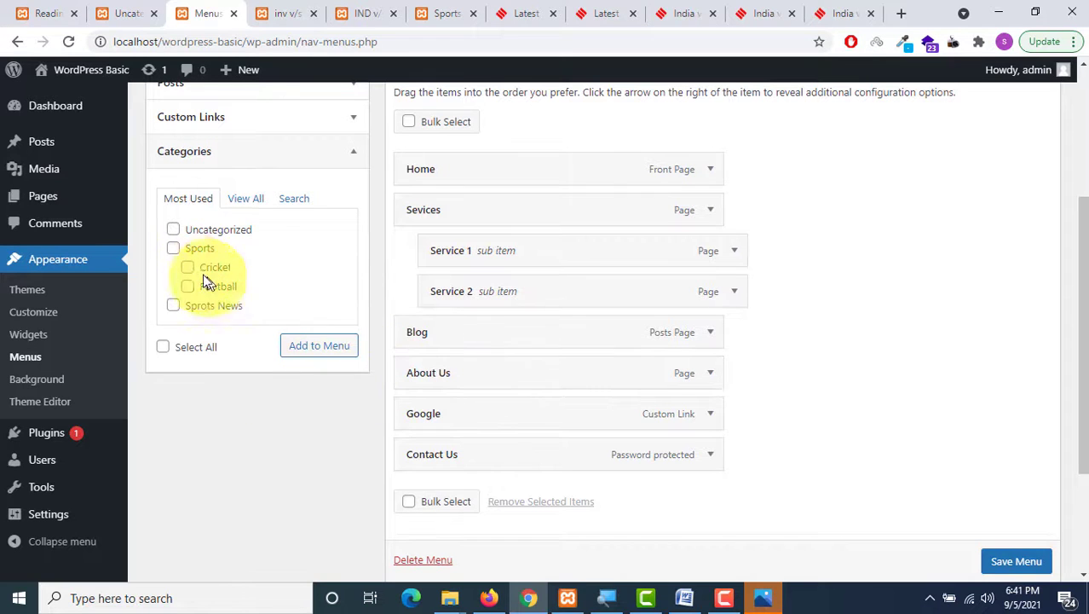
{"action": "left_click", "coordinate": [174, 249]}
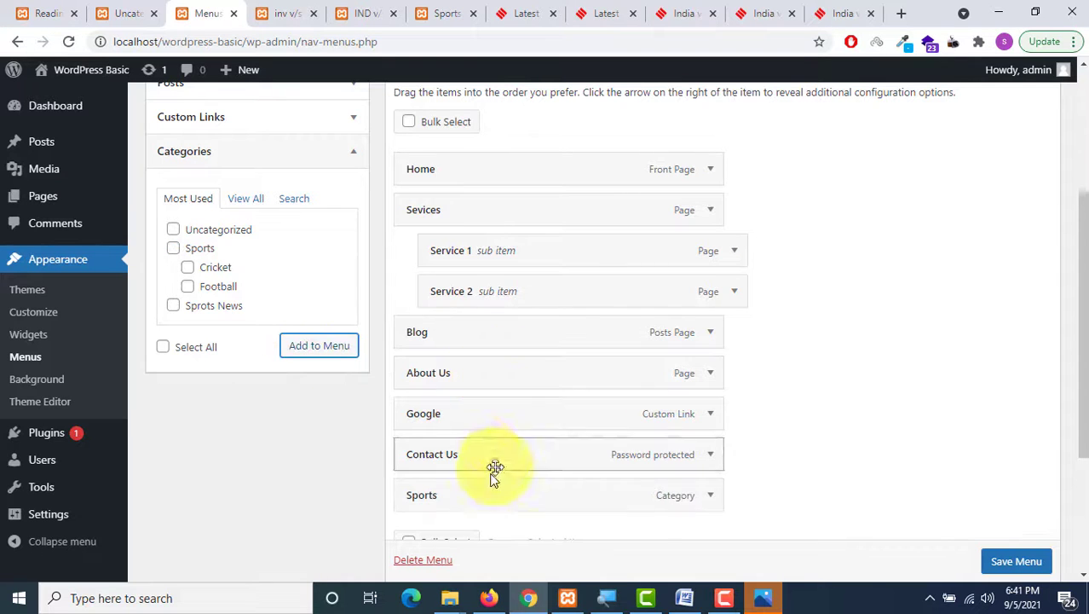
Step: Move the Sports item directly below Home in the Header Menu structure and save the menu
{"action": "left_click_drag", "start_coordinate": [477, 495], "coordinate": [477, 213]}
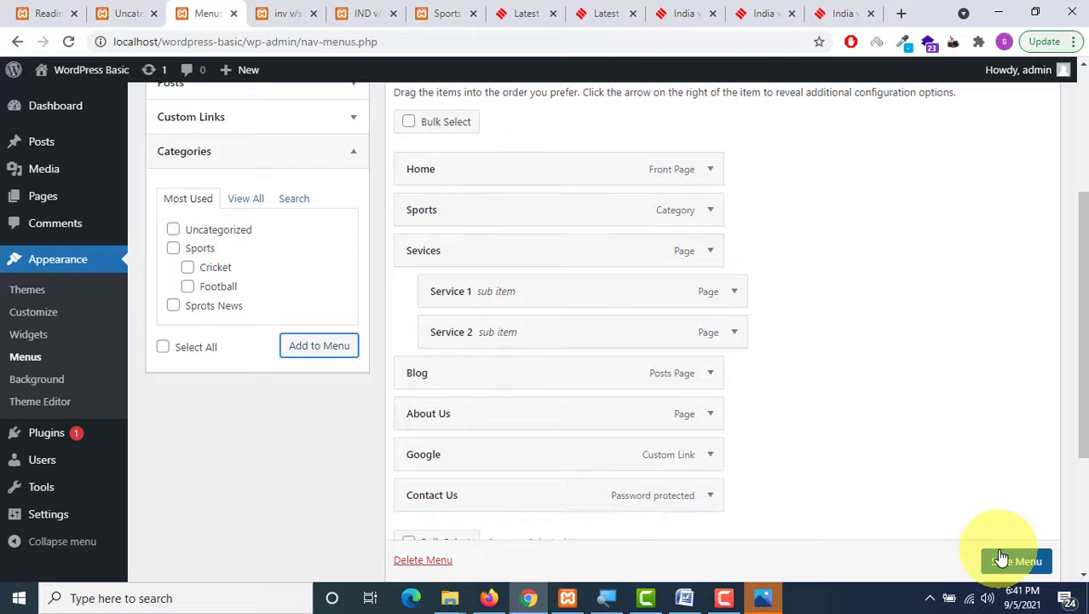
{"action": "scroll", "coordinate": [979, 529], "scroll_direction": "down", "scroll_amount": 2}
{"action": "left_click", "coordinate": [1040, 558]}
{"action": "scroll", "coordinate": [1038, 560], "scroll_direction": "down", "scroll_amount": 1}
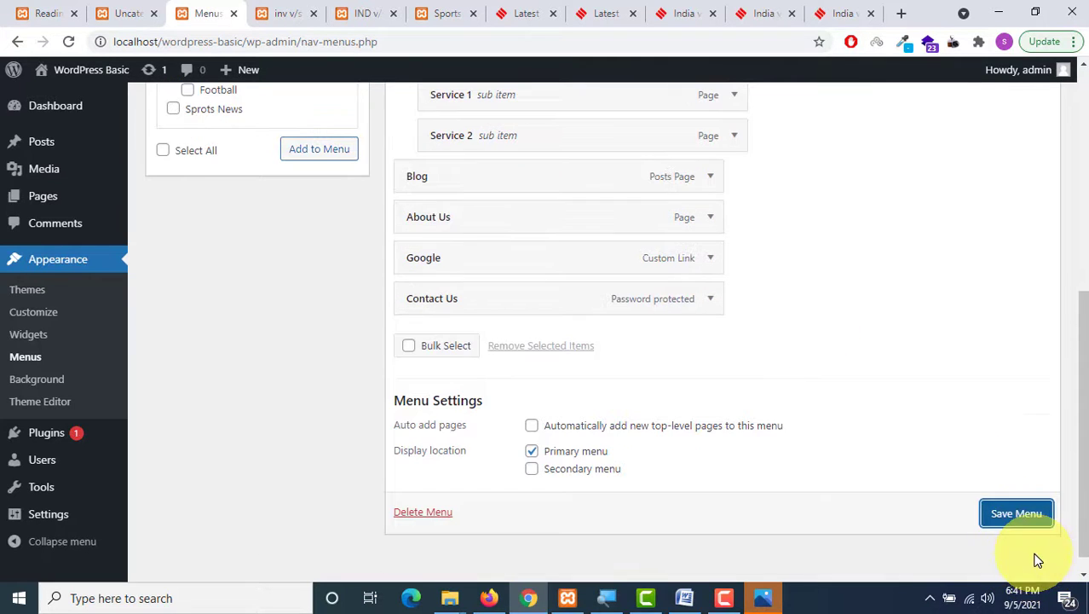
{"action": "left_click", "coordinate": [1028, 522]}
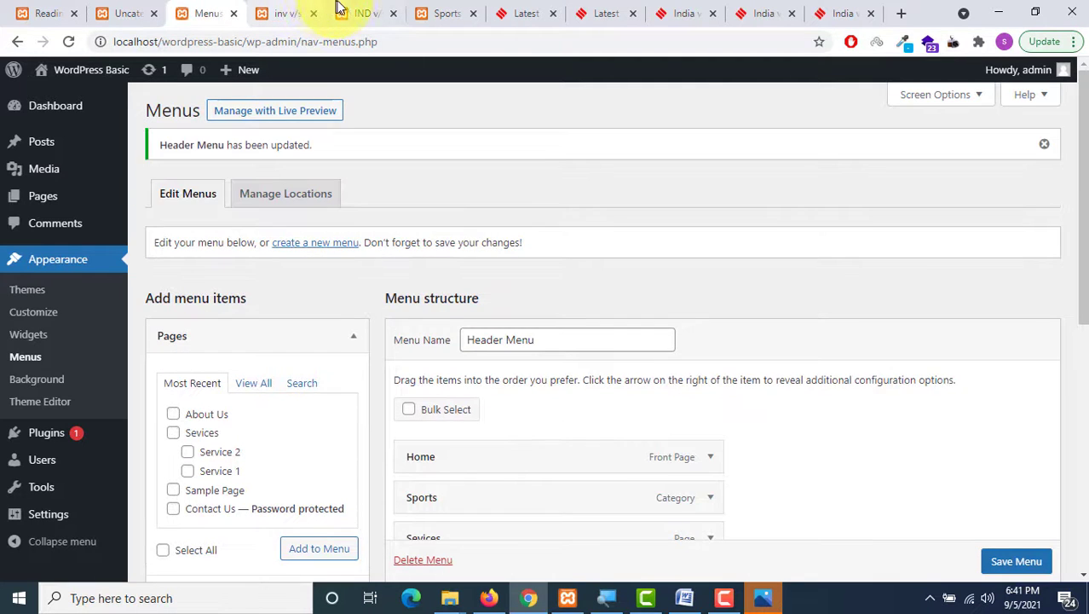
Step: Switch to the open IND v/s england tag page and reload it to check the site's header menu
{"action": "left_click", "coordinate": [341, 12]}
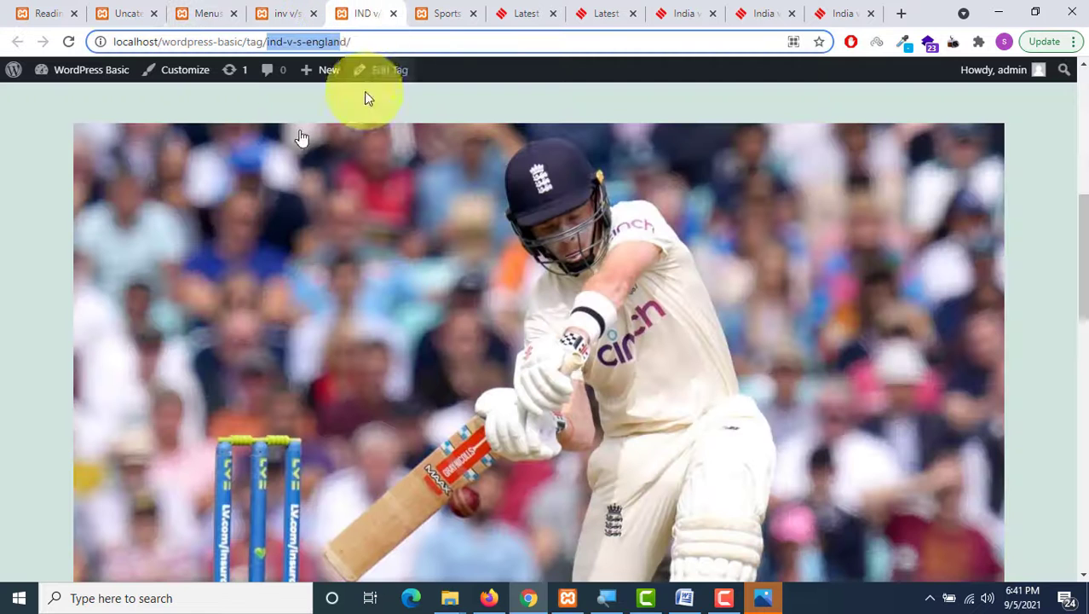
{"action": "scroll", "coordinate": [222, 171], "scroll_direction": "up", "scroll_amount": 6}
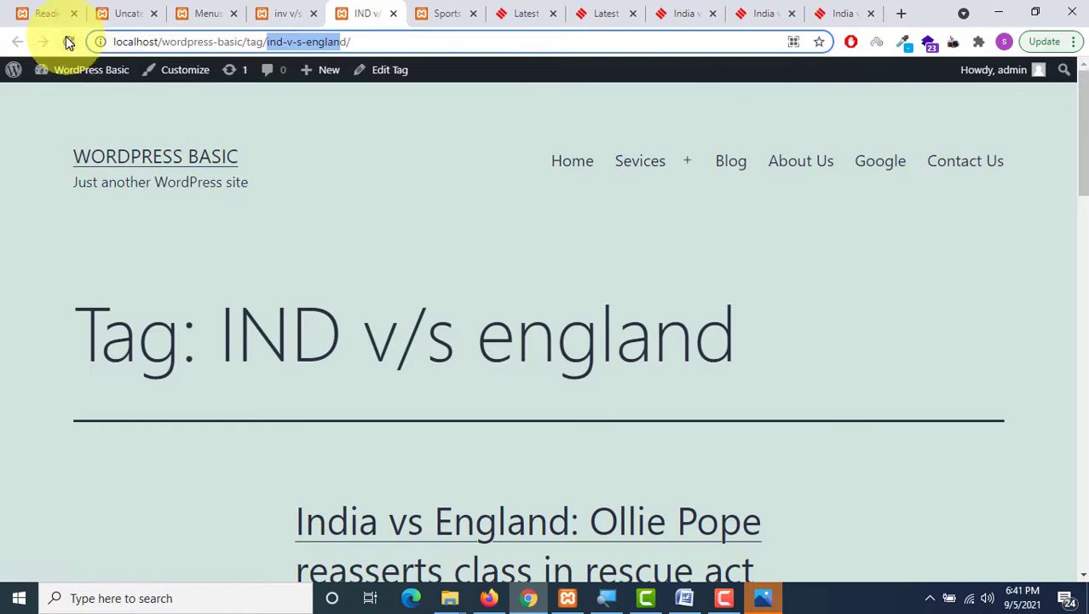
{"action": "left_click", "coordinate": [69, 42]}
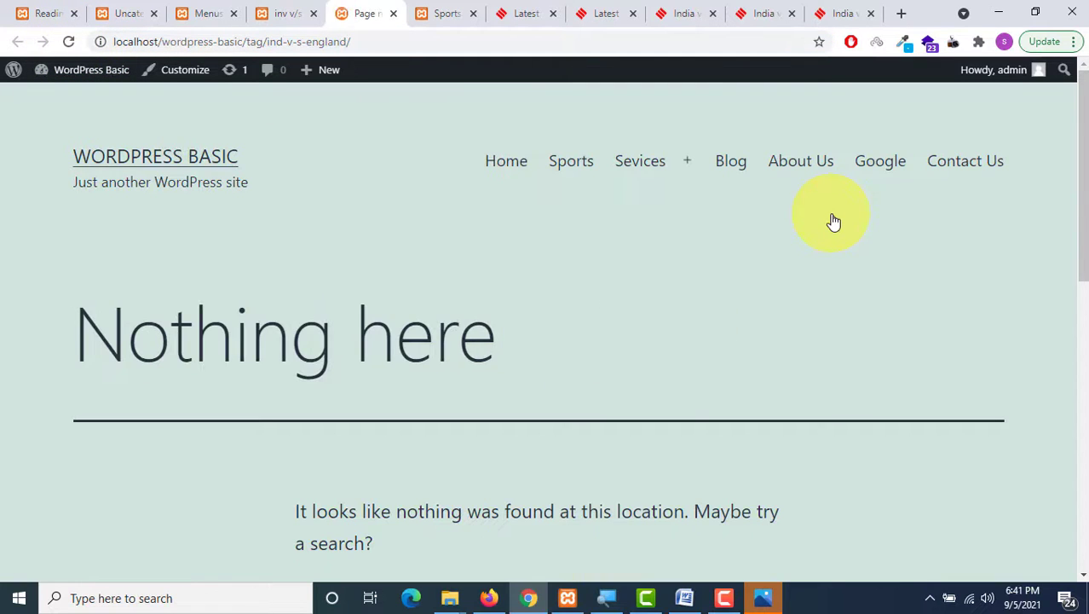
Step: Open Sports from the site's header menu and look through the posts in its category archive
{"action": "left_click", "coordinate": [566, 165]}
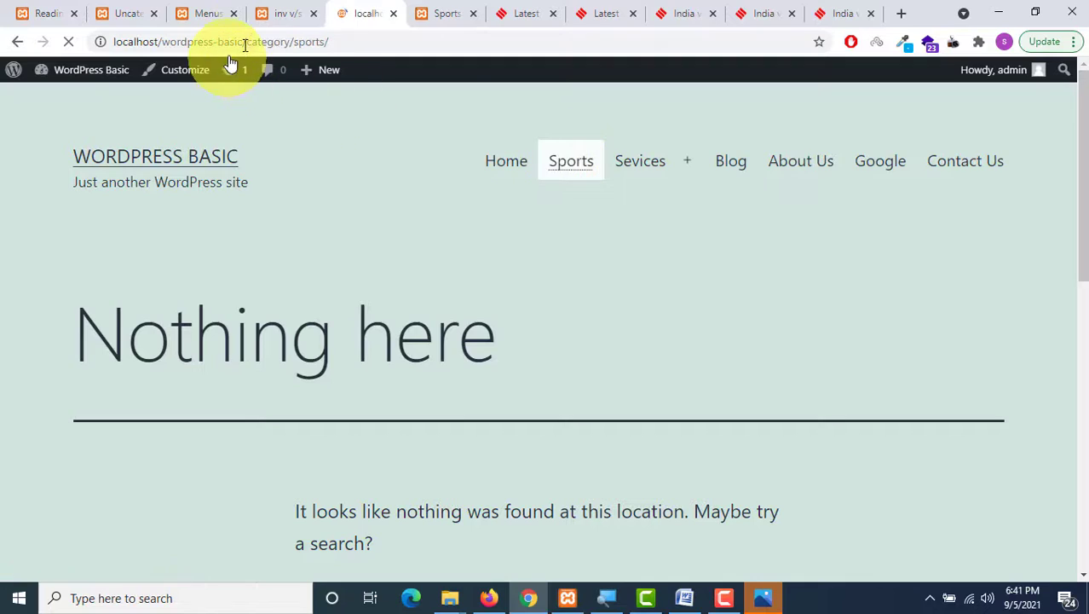
{"action": "scroll", "coordinate": [462, 259], "scroll_direction": "down", "scroll_amount": 10}
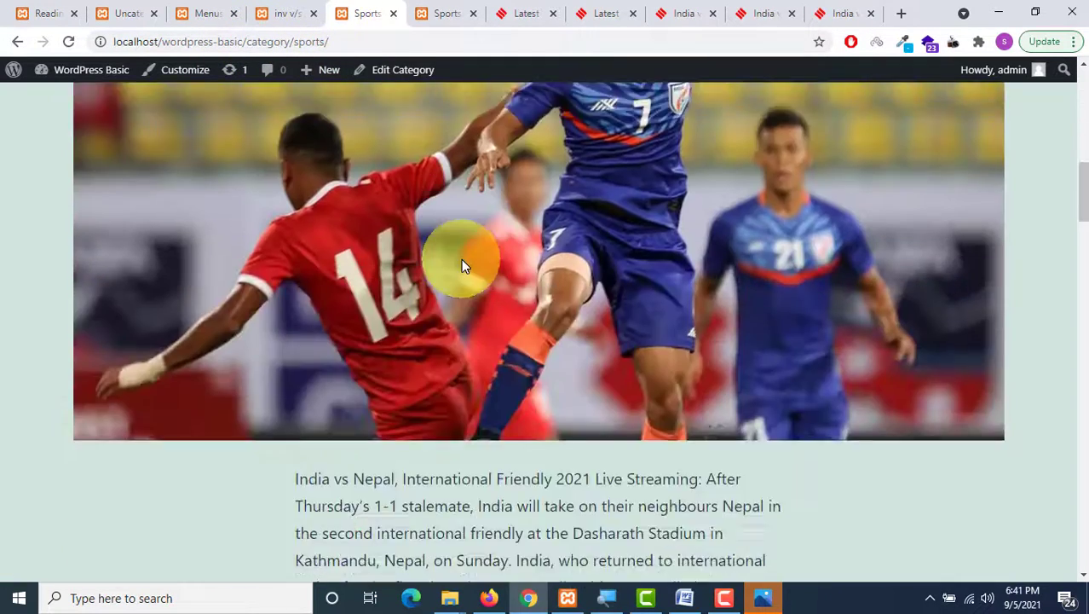
{"action": "scroll", "coordinate": [464, 267], "scroll_direction": "down", "scroll_amount": 15}
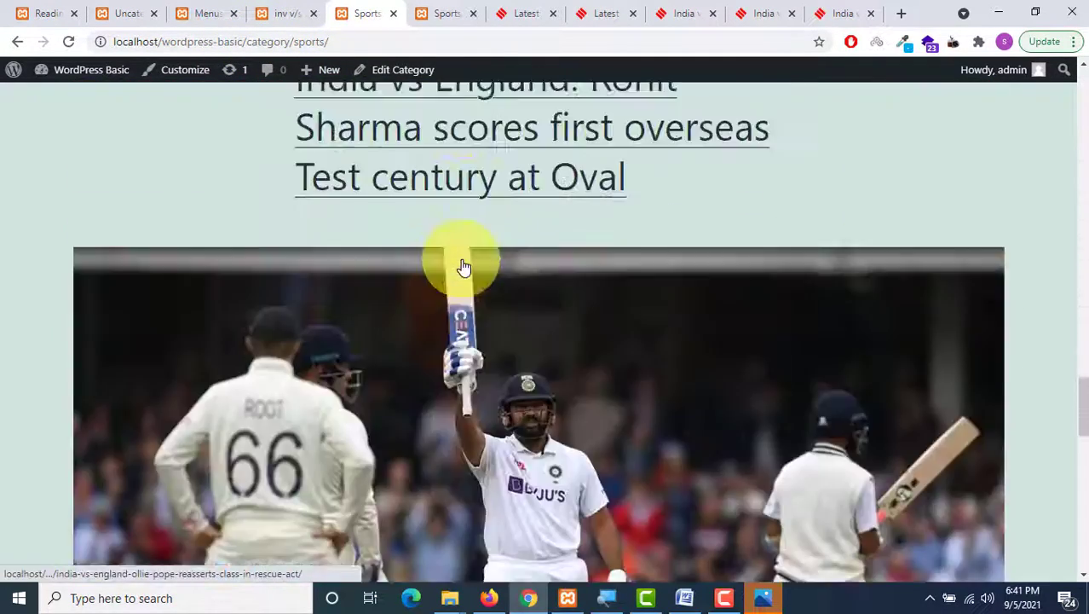
{"action": "scroll", "coordinate": [464, 267], "scroll_direction": "down", "scroll_amount": 3}
{"action": "scroll", "coordinate": [464, 267], "scroll_direction": "up", "scroll_amount": 10}
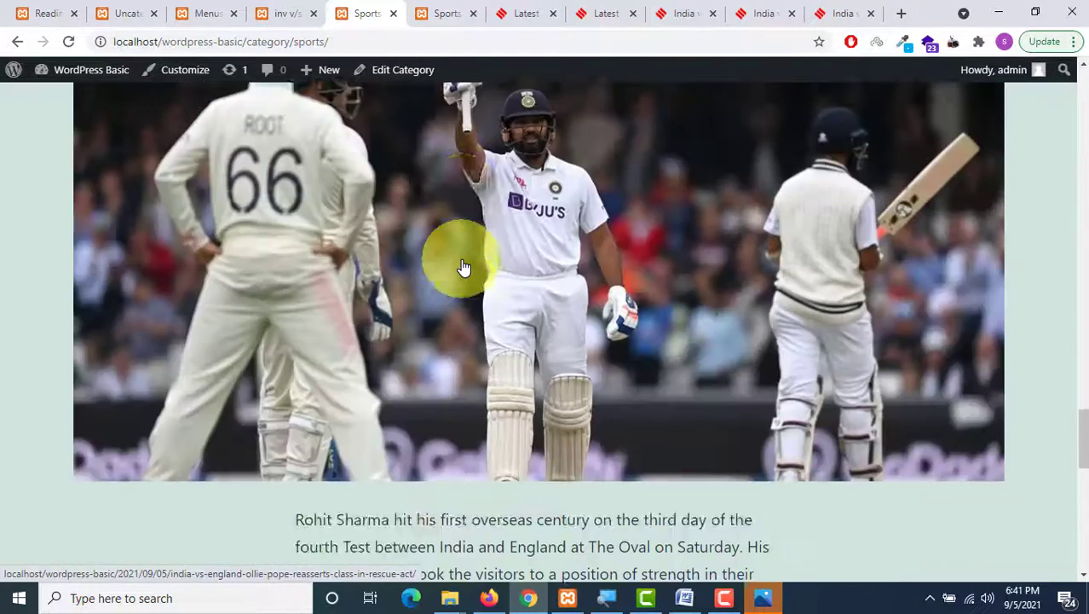
{"action": "scroll", "coordinate": [463, 266], "scroll_direction": "down", "scroll_amount": 5}
{"action": "scroll", "coordinate": [461, 267], "scroll_direction": "up", "scroll_amount": 3}
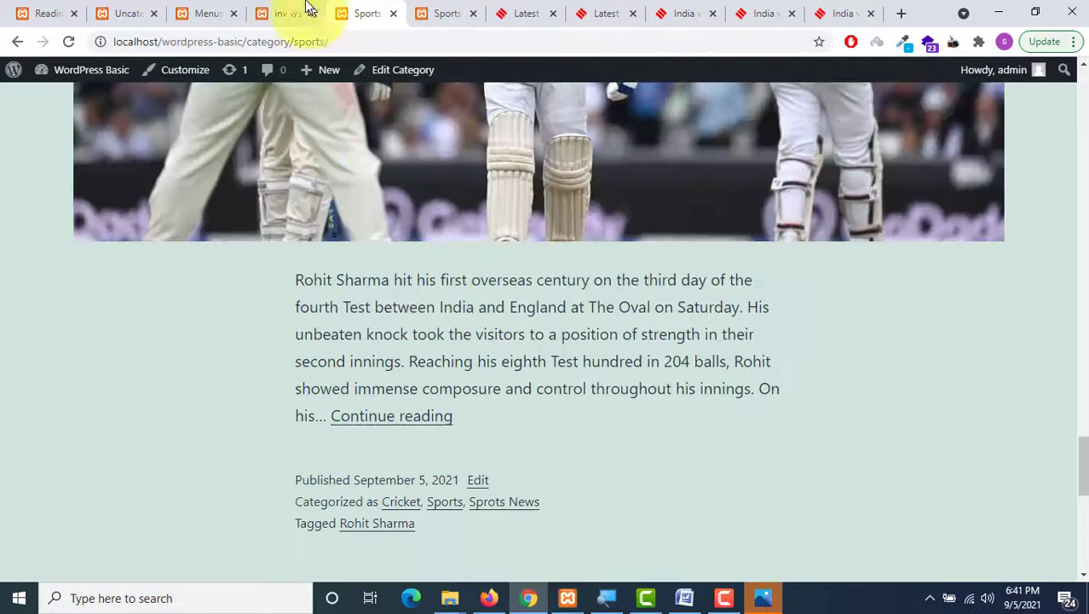
Step: Add the India vs Nepal live streaming post to the Header Menu and place it directly below Home
{"action": "left_click", "coordinate": [286, 11]}
{"action": "left_click", "coordinate": [198, 12]}
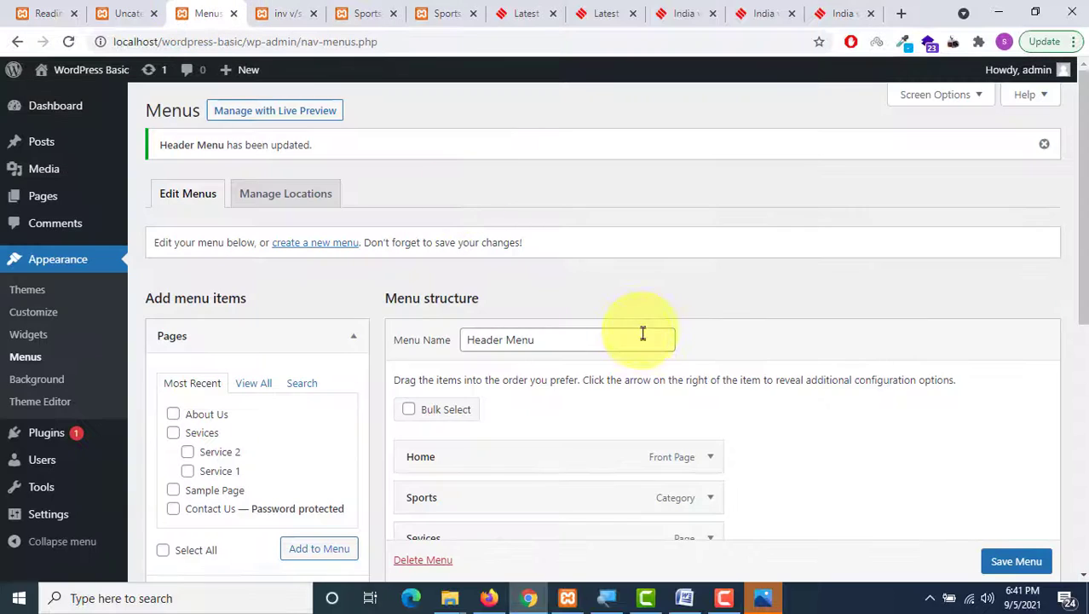
{"action": "scroll", "coordinate": [535, 280], "scroll_direction": "down", "scroll_amount": 3}
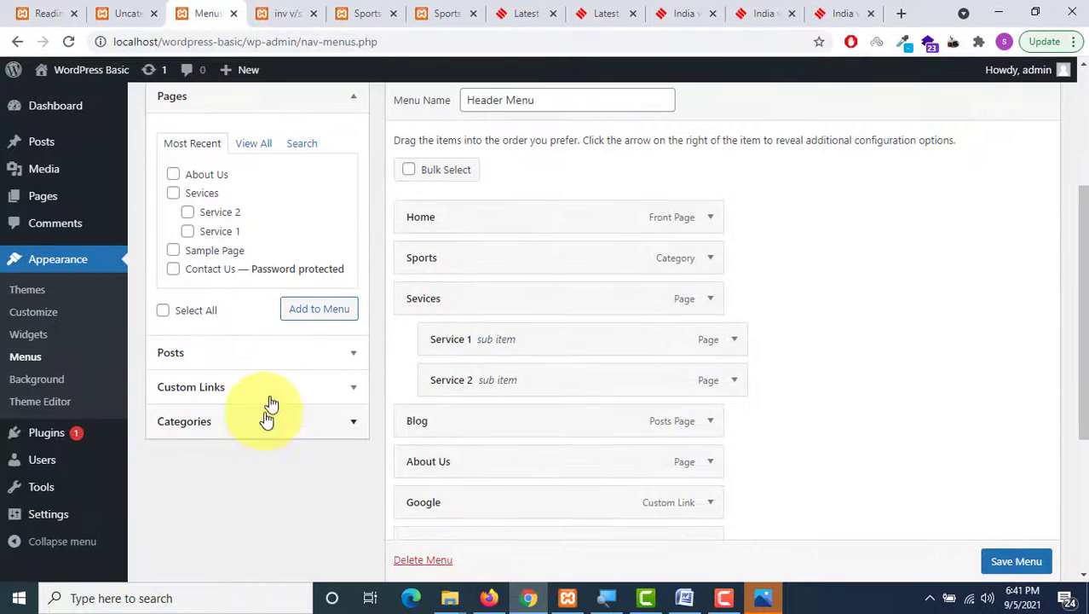
{"action": "left_click", "coordinate": [274, 363]}
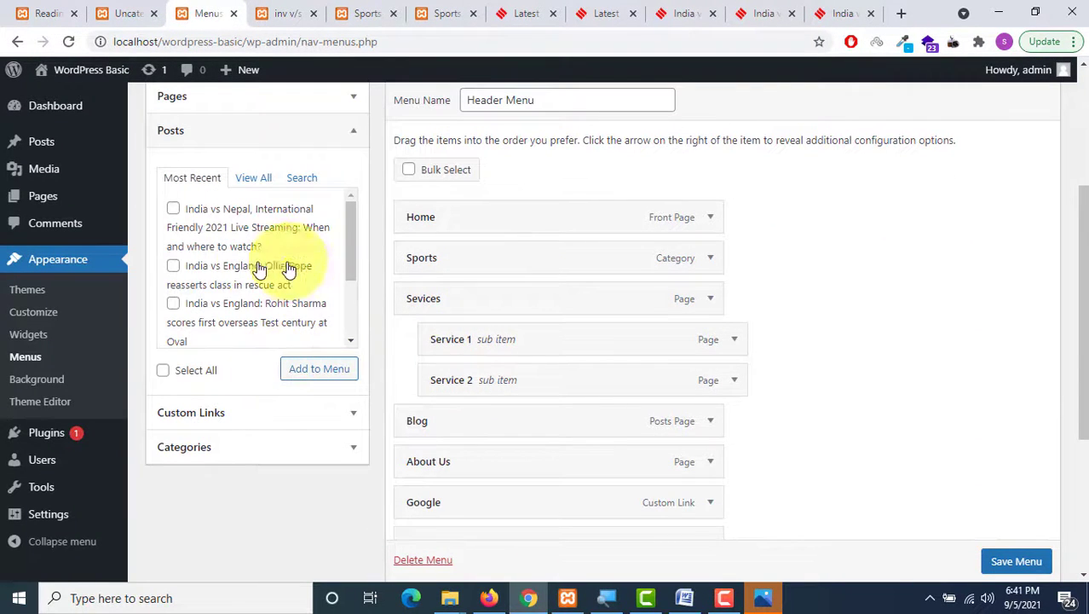
{"action": "left_click", "coordinate": [173, 210]}
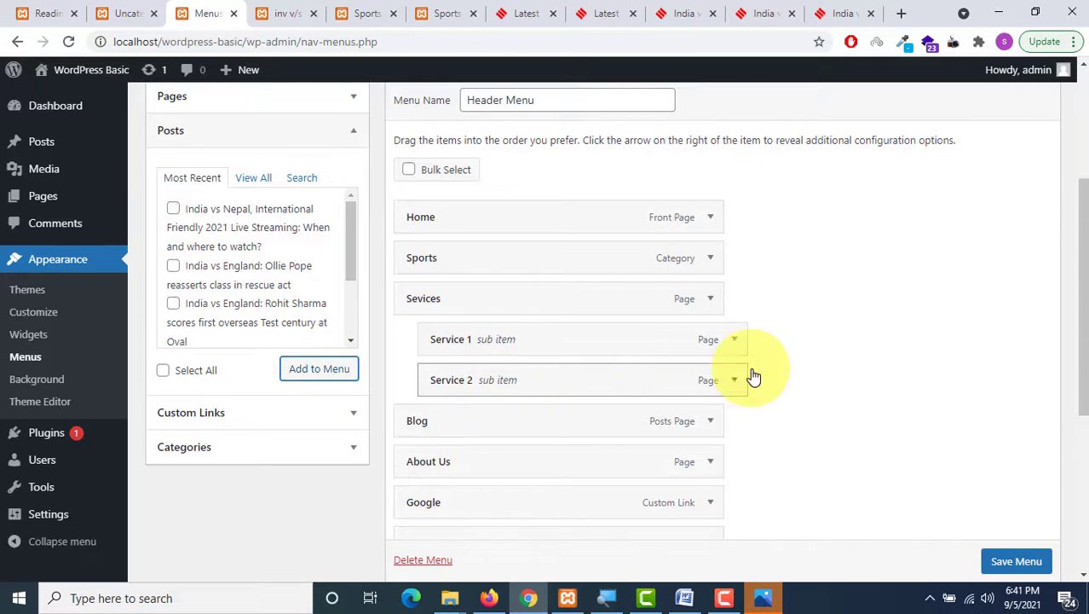
{"action": "scroll", "coordinate": [746, 372], "scroll_direction": "down", "scroll_amount": 4}
{"action": "left_click_drag", "start_coordinate": [518, 304], "coordinate": [518, 226]}
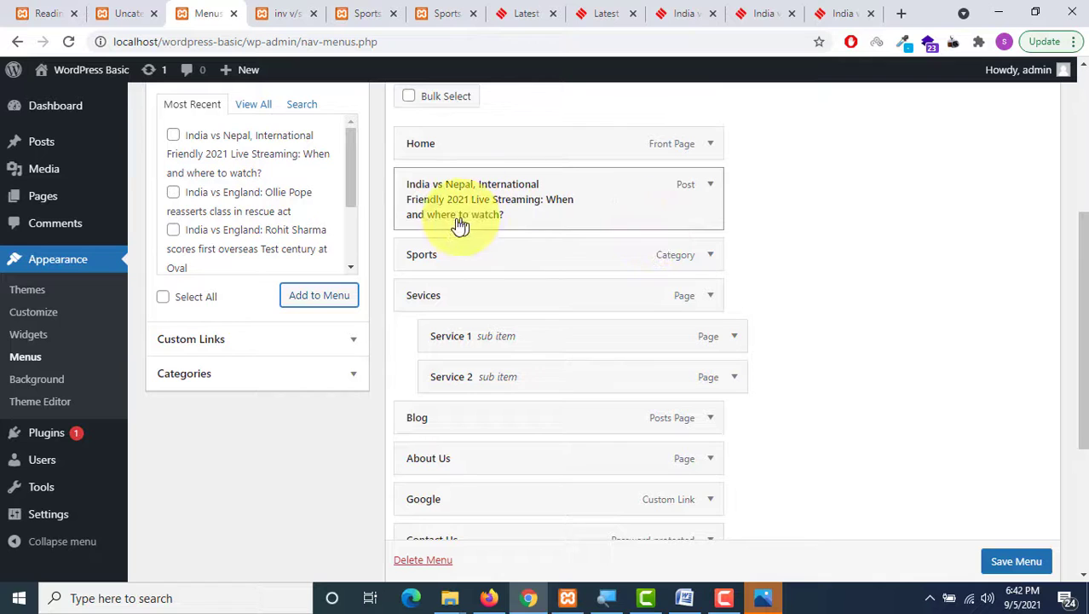
Step: Shorten the India vs Nepal menu item's navigation label to "India vs Nepal, International Friendly" and save the Header Menu
{"action": "left_click", "coordinate": [708, 185]}
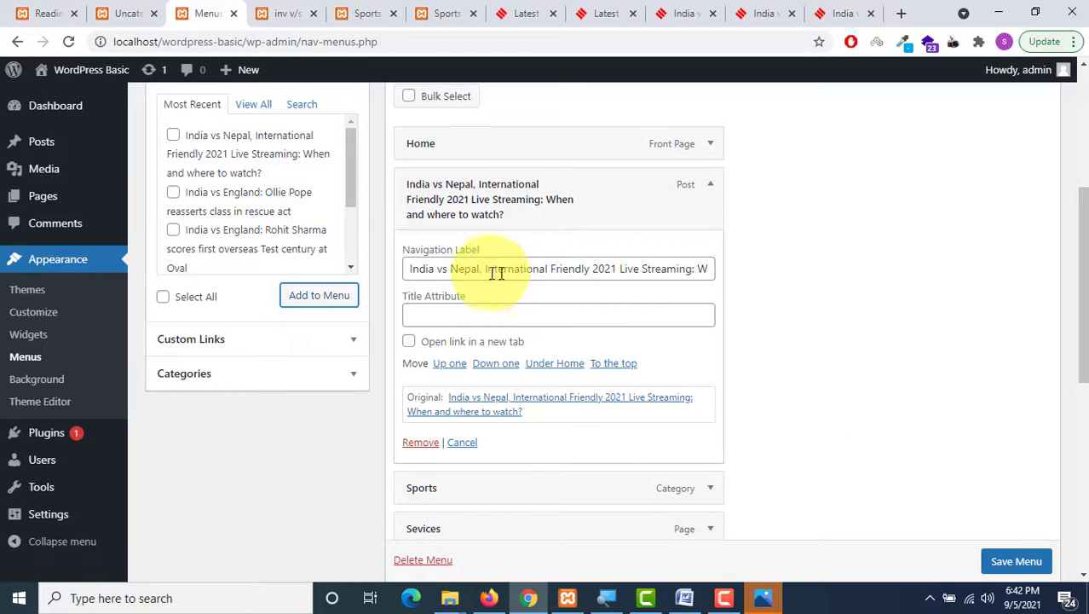
{"action": "left_click", "coordinate": [618, 268]}
{"action": "left_click_drag", "start_coordinate": [635, 269], "coordinate": [793, 273]}
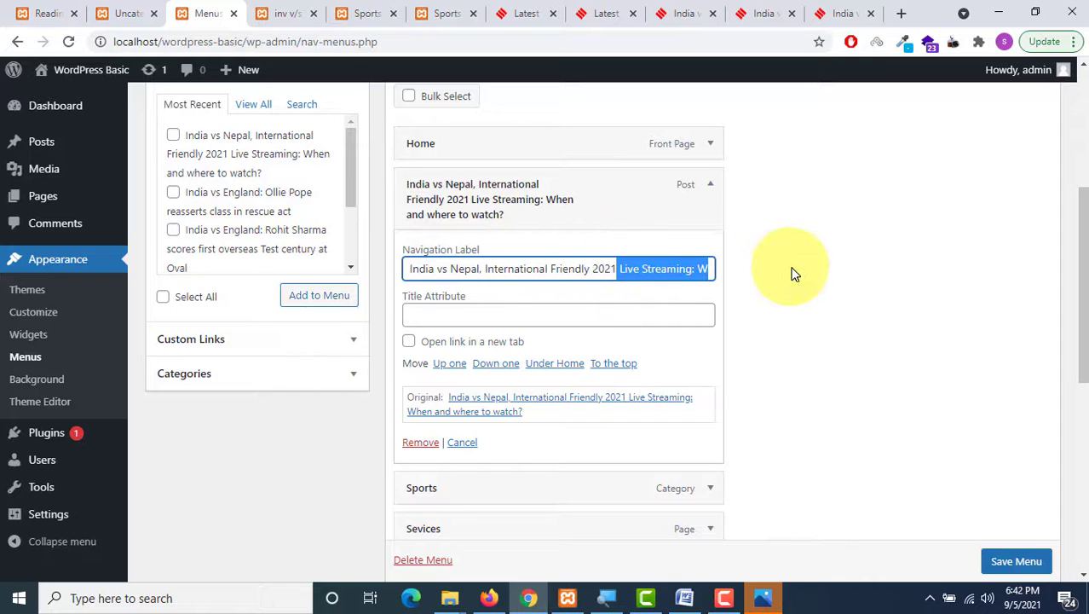
{"action": "key", "text": "BackSpace"}
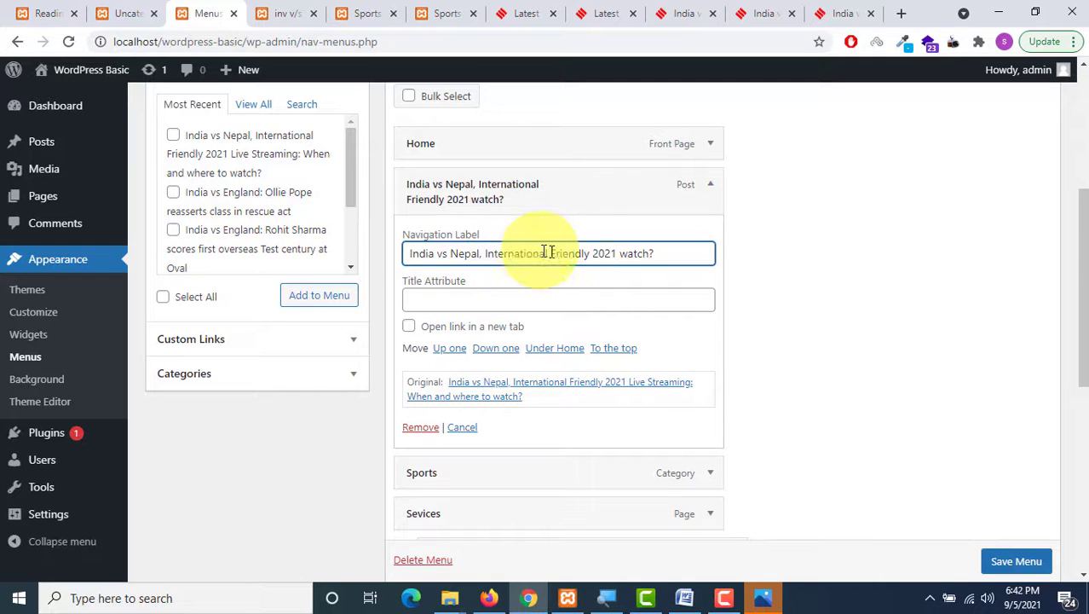
{"action": "left_click_drag", "start_coordinate": [594, 254], "coordinate": [707, 253]}
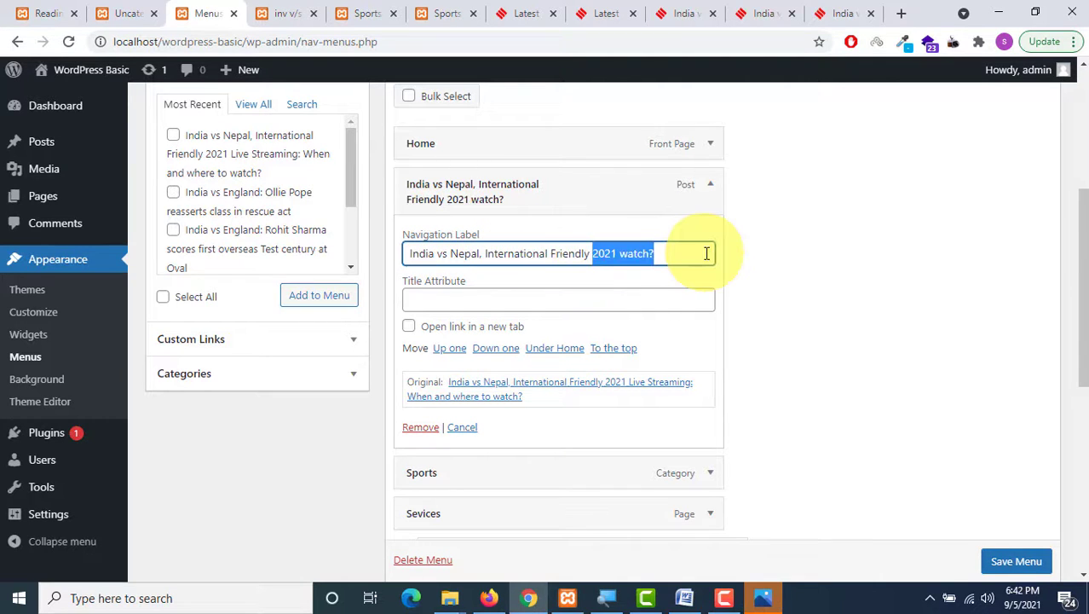
{"action": "key", "text": "BackSpace"}
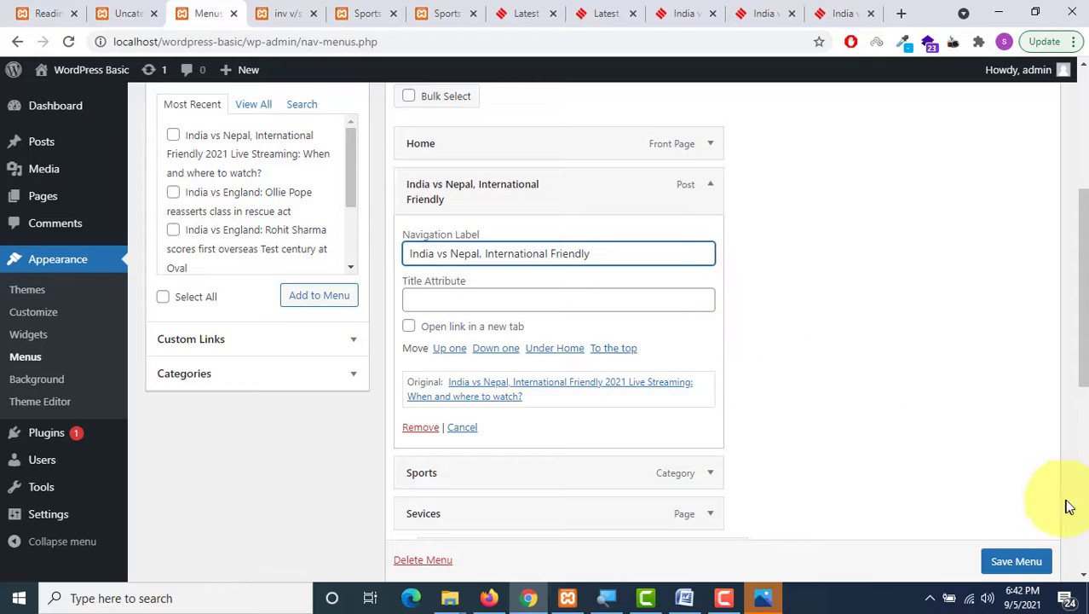
{"action": "left_click", "coordinate": [1040, 561]}
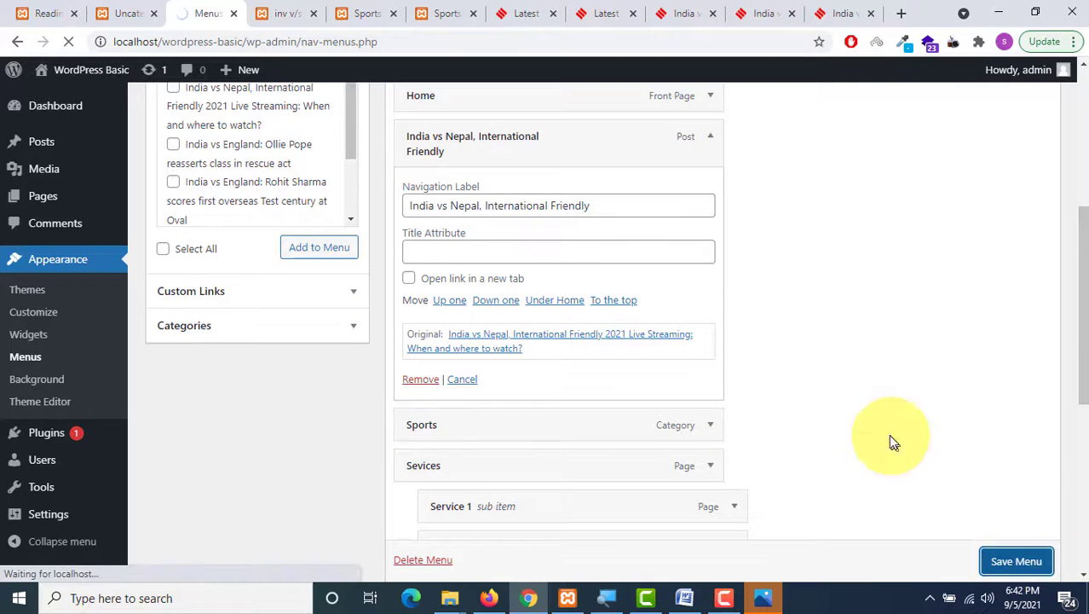
Step: Reload the open Sports category page to check the header menu, and bring up the inv v/s england tag page
{"action": "left_click", "coordinate": [361, 7]}
{"action": "scroll", "coordinate": [409, 166], "scroll_direction": "up", "scroll_amount": 10}
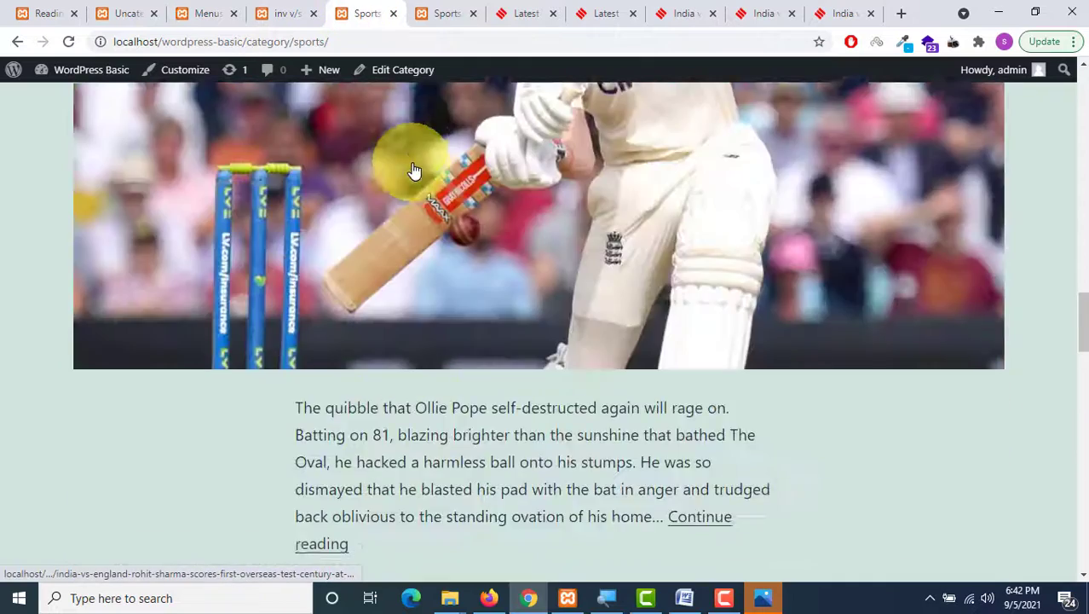
{"action": "scroll", "coordinate": [414, 170], "scroll_direction": "up", "scroll_amount": 10}
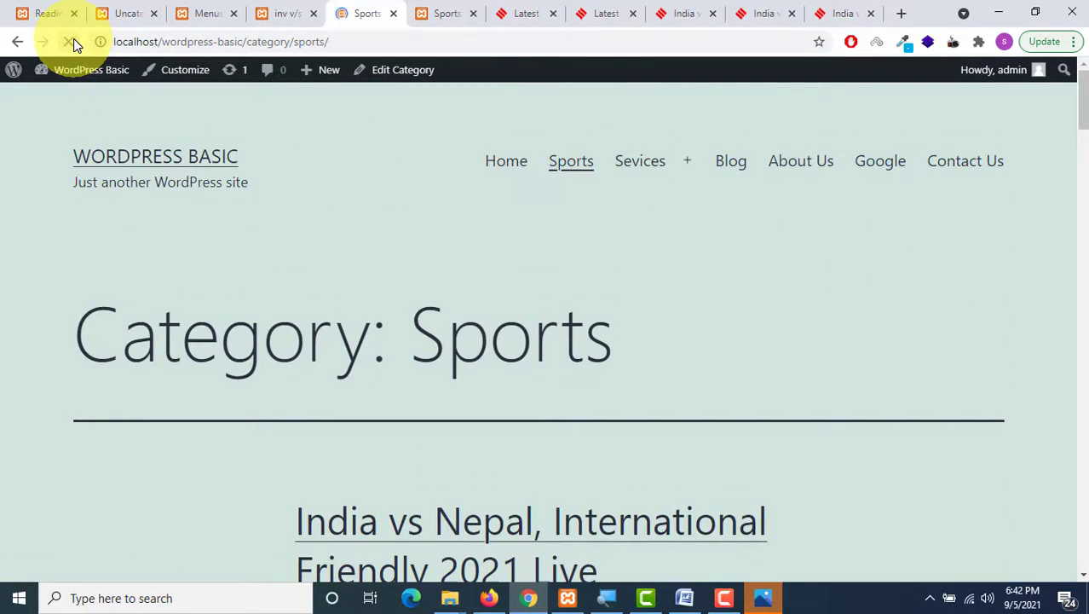
{"action": "mouse_move", "coordinate": [624, 286]}
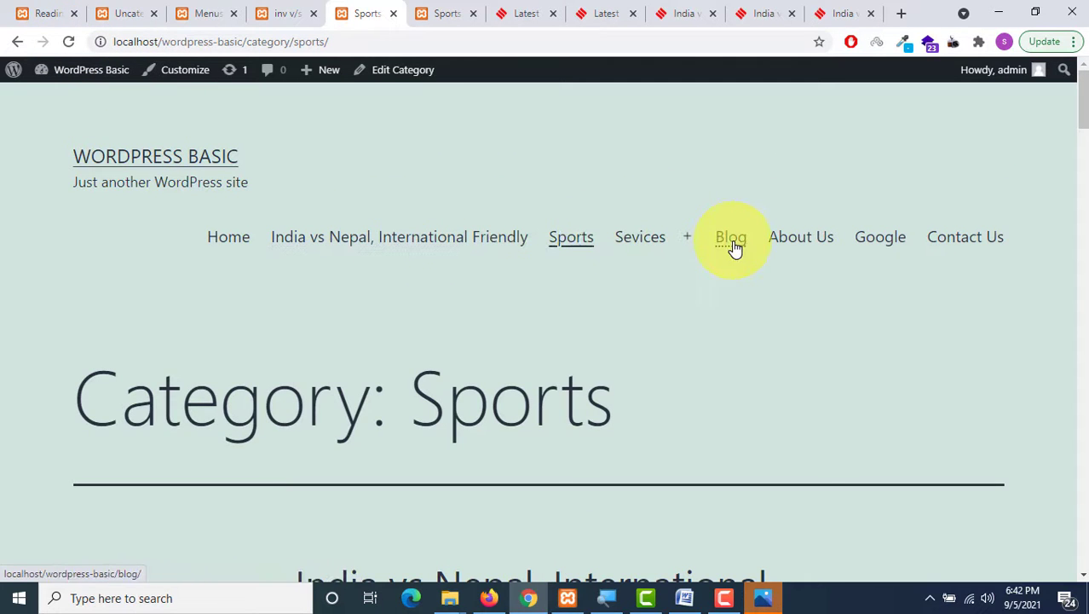
{"action": "left_click", "coordinate": [274, 11]}
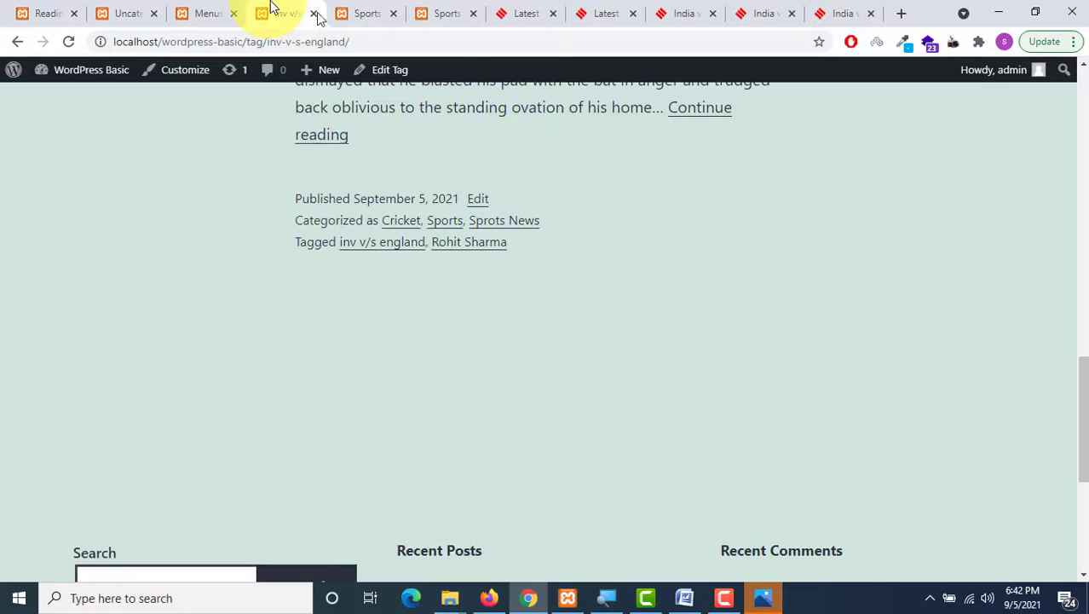
{"action": "scroll", "coordinate": [396, 145], "scroll_direction": "up", "scroll_amount": 4}
Step: Return to the Header Menu editor, remove the Google custom link from the menu structure and save the menu
{"action": "left_click", "coordinate": [201, 10]}
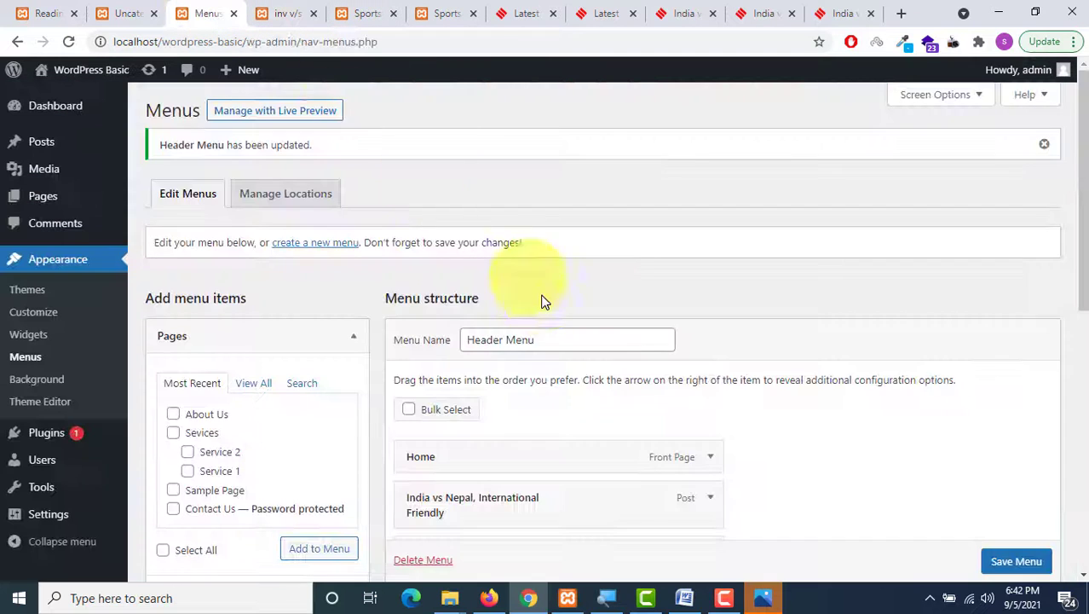
{"action": "scroll", "coordinate": [542, 301], "scroll_direction": "down", "scroll_amount": 1}
{"action": "scroll", "coordinate": [543, 301], "scroll_direction": "down", "scroll_amount": 4}
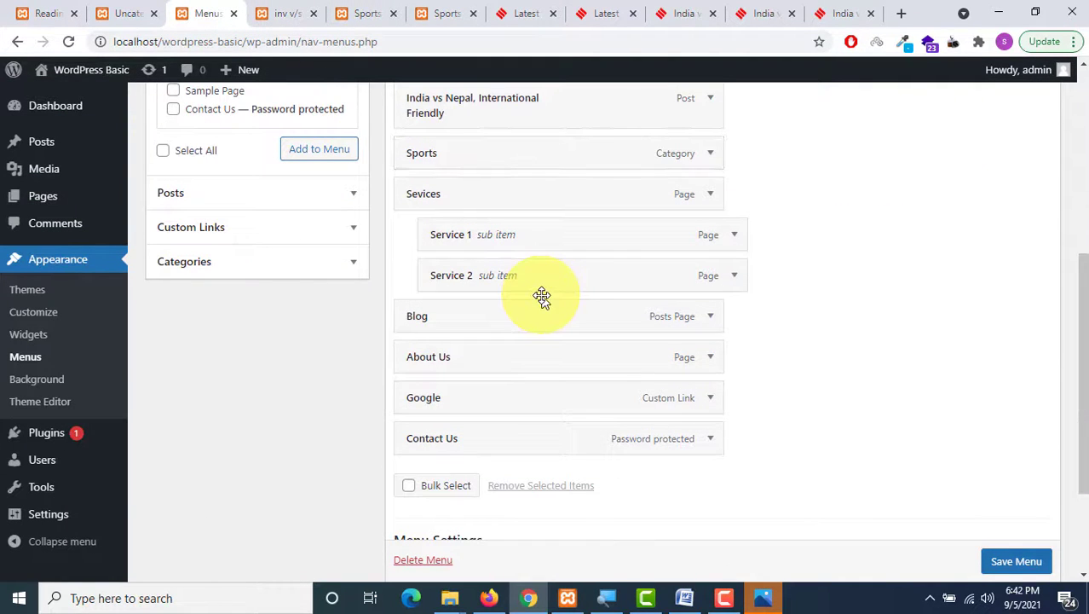
{"action": "left_click", "coordinate": [709, 398]}
{"action": "scroll", "coordinate": [597, 375], "scroll_direction": "down", "scroll_amount": 3}
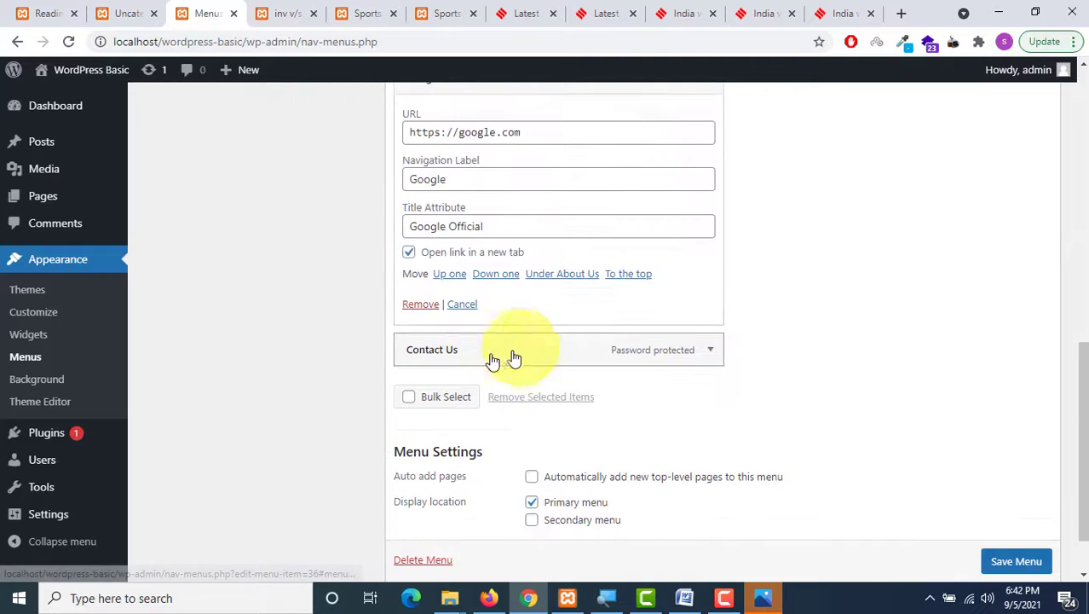
{"action": "left_click", "coordinate": [419, 305]}
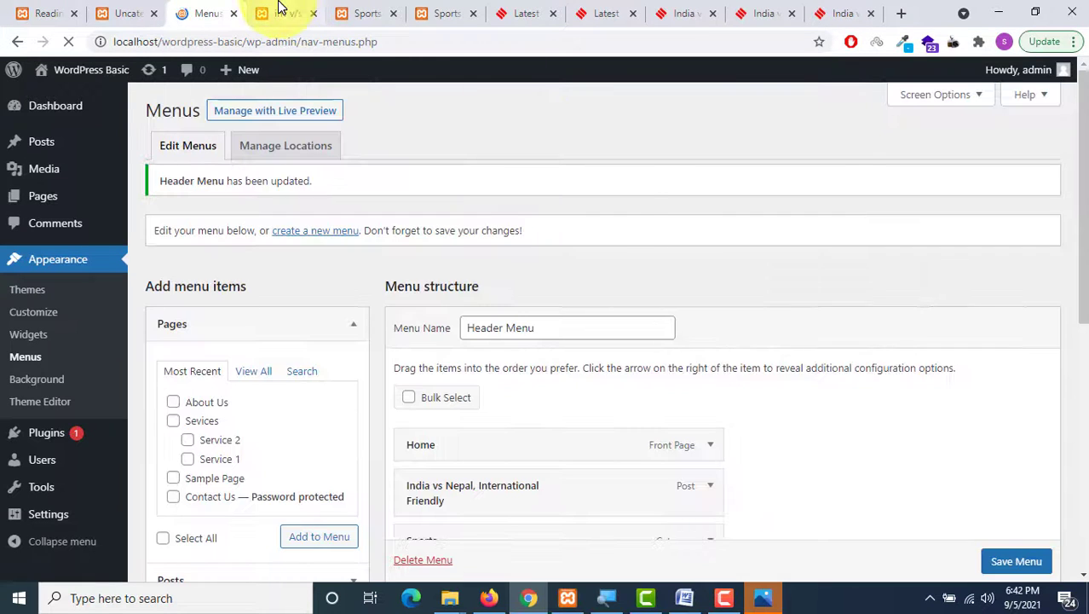
Step: Reload the inv v/s england tag page, open the India vs Nepal item from the header menu and look through the post
{"action": "left_click", "coordinate": [282, 9]}
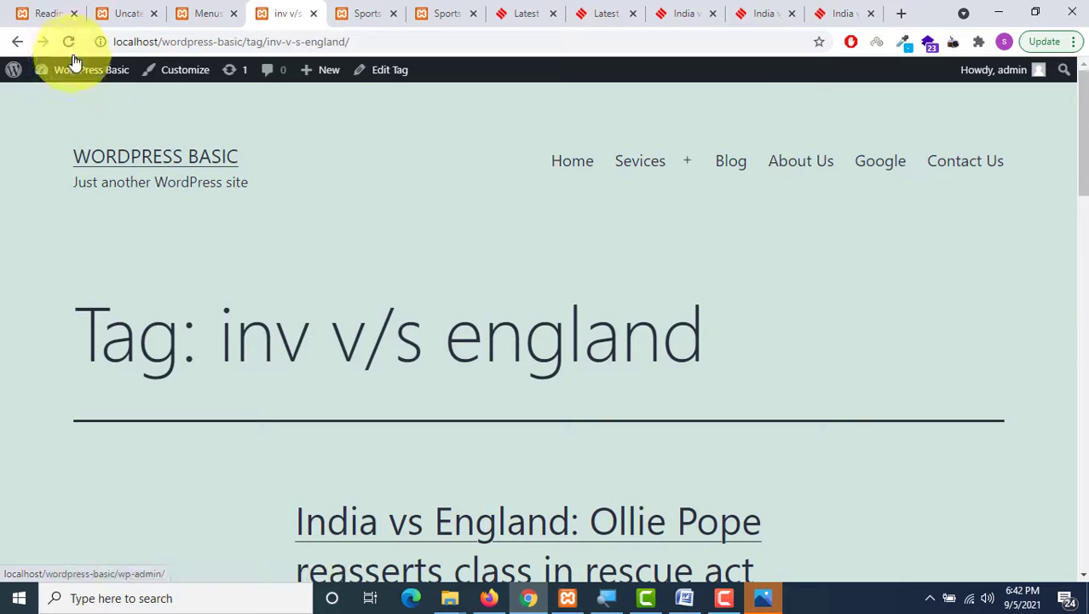
{"action": "left_click", "coordinate": [69, 43]}
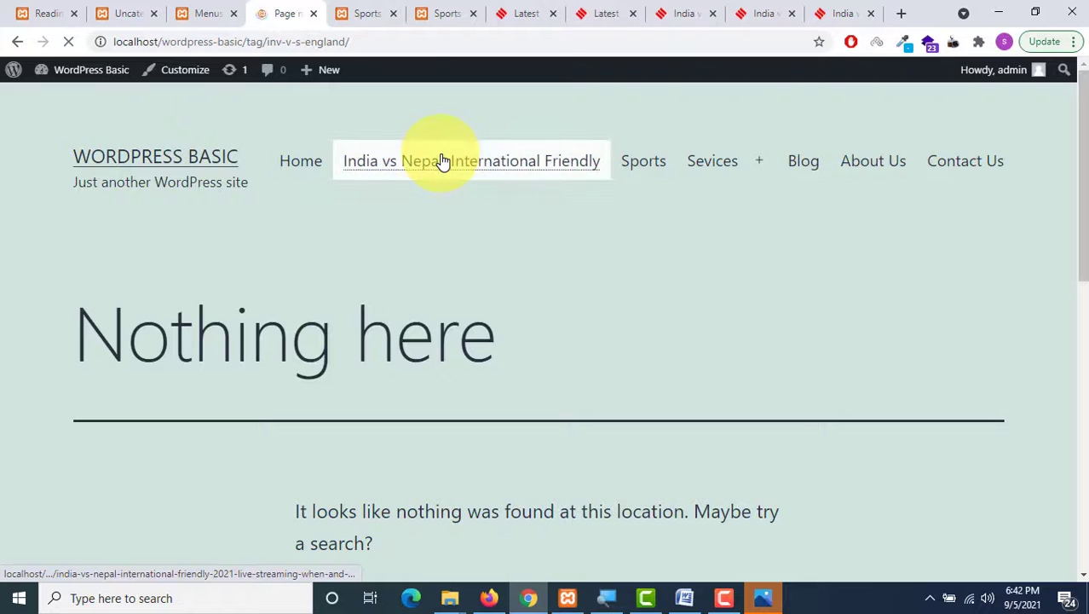
{"action": "scroll", "coordinate": [474, 246], "scroll_direction": "down", "scroll_amount": 12}
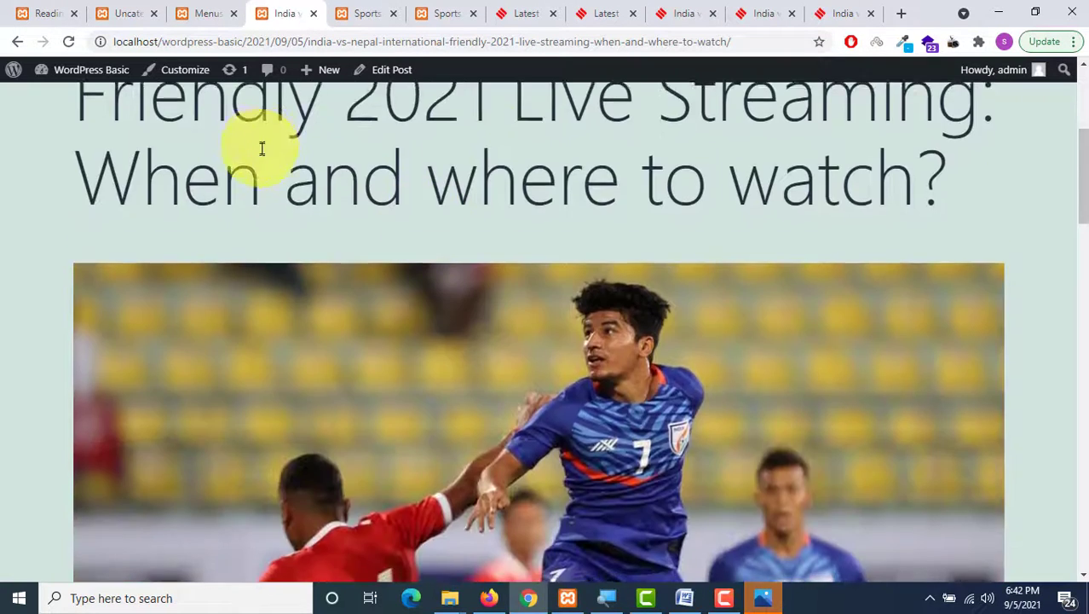
{"action": "scroll", "coordinate": [427, 231], "scroll_direction": "down", "scroll_amount": 3}
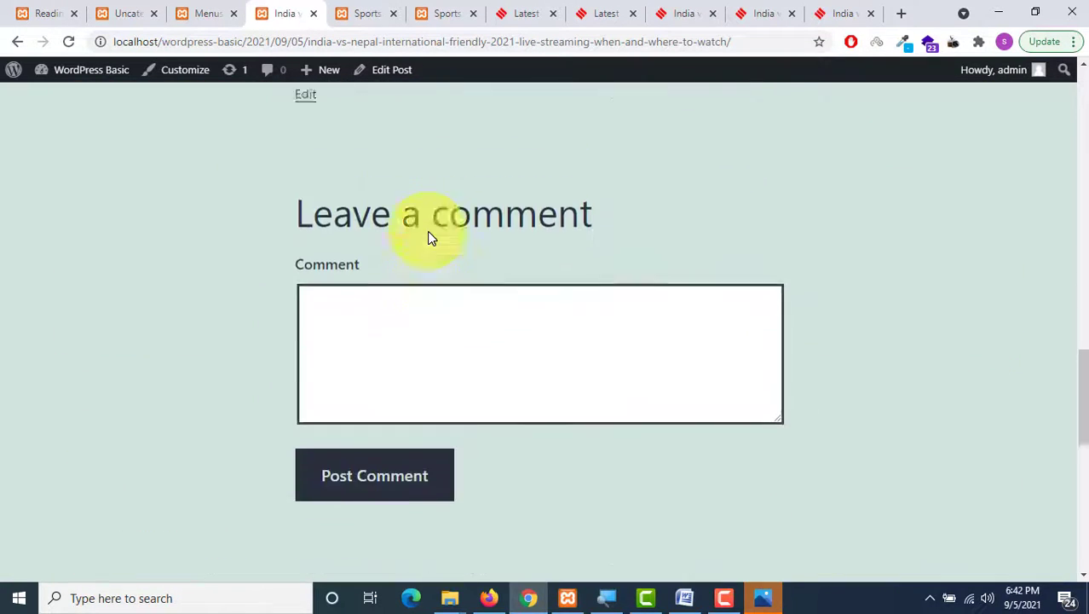
{"action": "scroll", "coordinate": [427, 231], "scroll_direction": "up", "scroll_amount": 15}
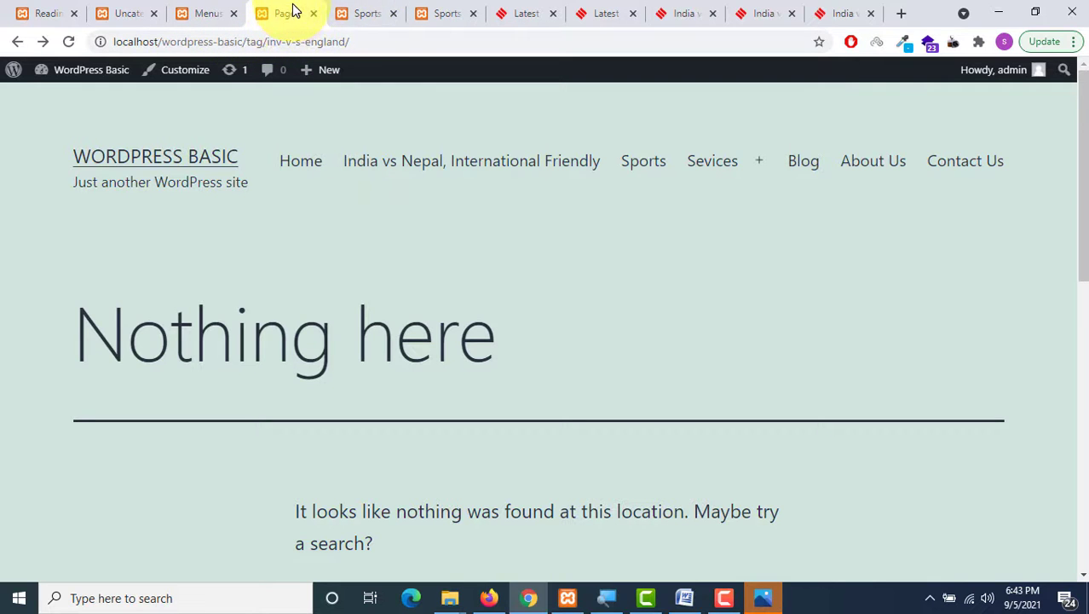
Step: Go back to the Menus editor and review the Header Menu's items and menu settings
{"action": "left_click", "coordinate": [209, 12]}
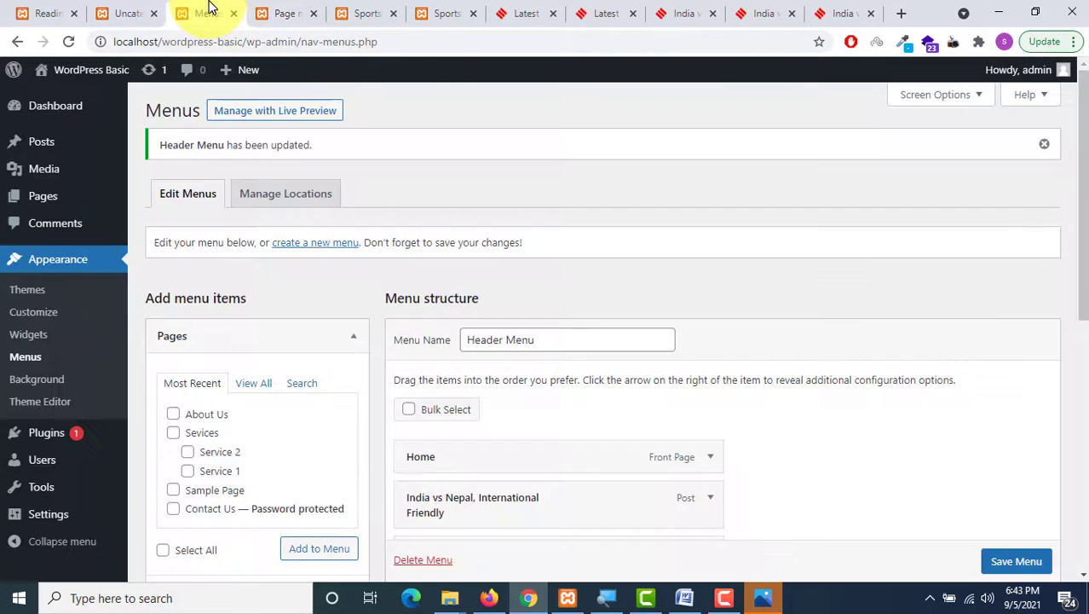
{"action": "scroll", "coordinate": [594, 218], "scroll_direction": "down", "scroll_amount": 5}
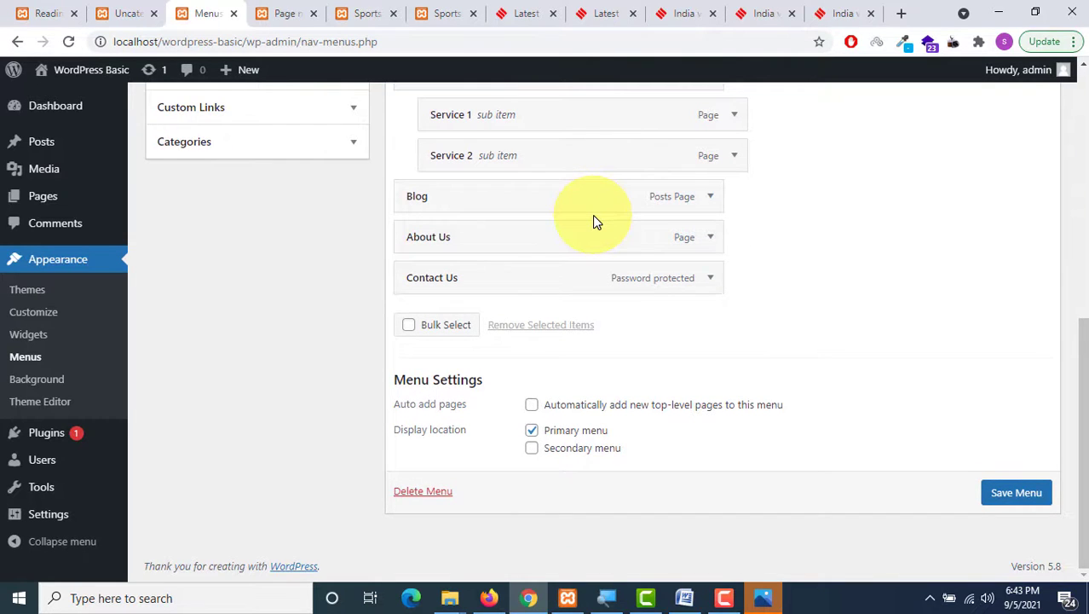
{"action": "scroll", "coordinate": [594, 218], "scroll_direction": "up", "scroll_amount": 5}
{"action": "scroll", "coordinate": [593, 215], "scroll_direction": "down", "scroll_amount": 3}
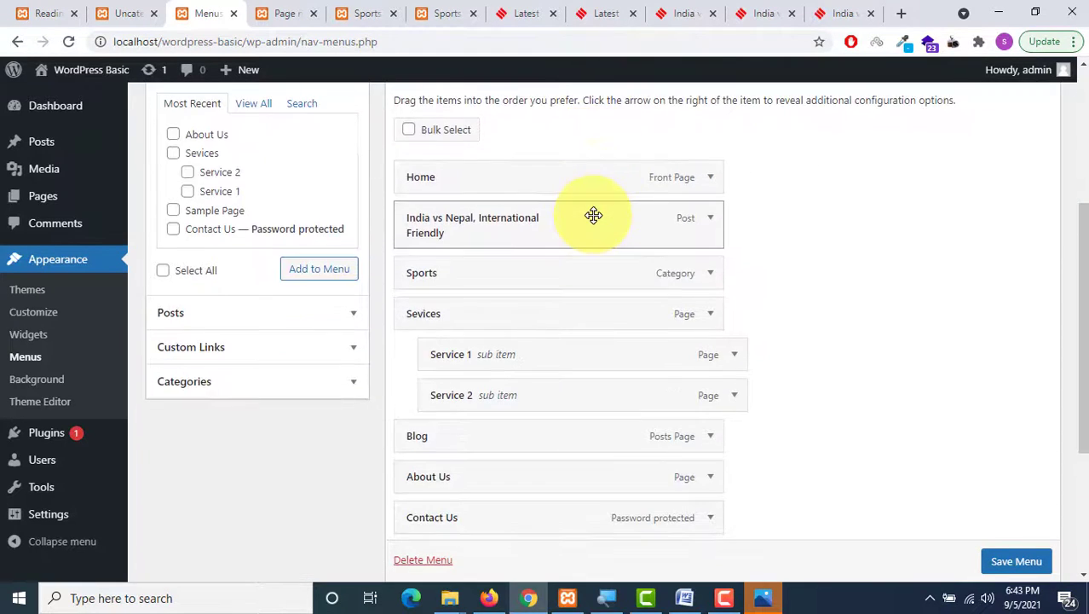
{"action": "scroll", "coordinate": [548, 283], "scroll_direction": "down", "scroll_amount": 2}
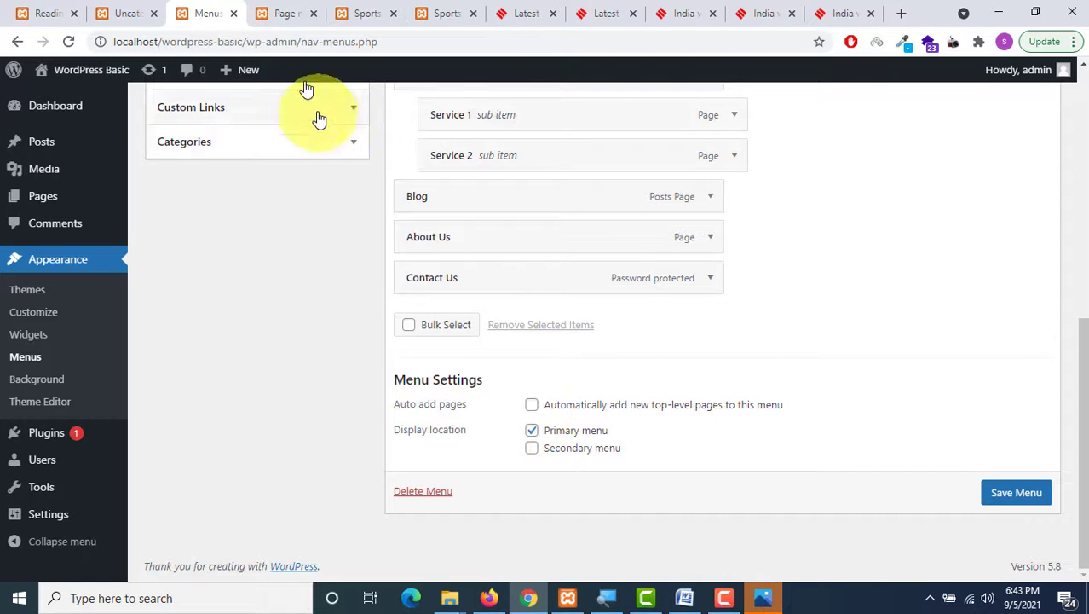
Step: Go from the open Sports category page to the site's dashboard, open the list of pages and start a new page
{"action": "left_click", "coordinate": [284, 12]}
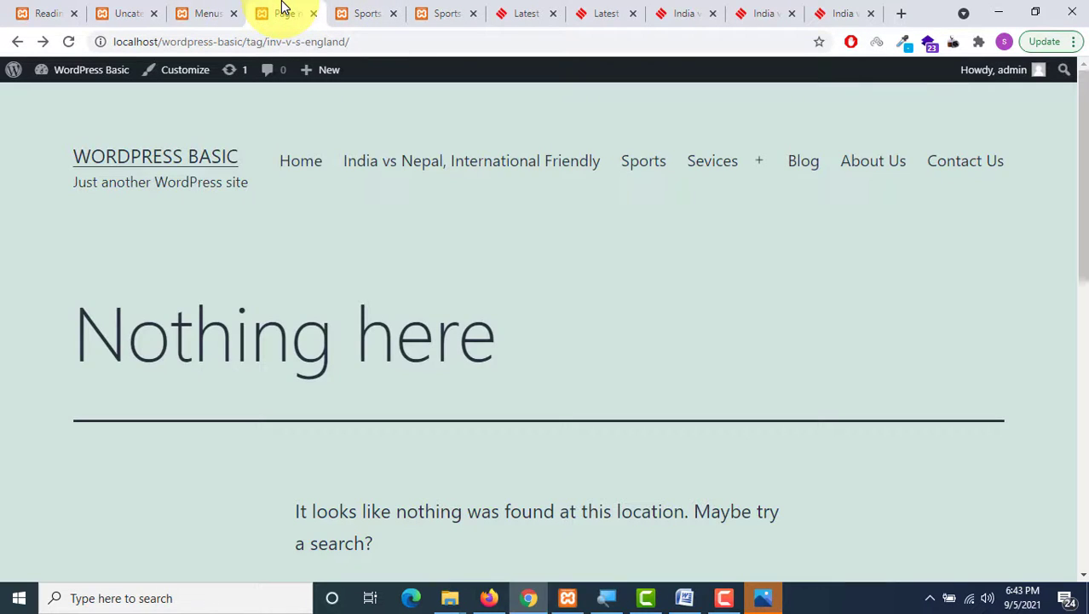
{"action": "left_click", "coordinate": [356, 13]}
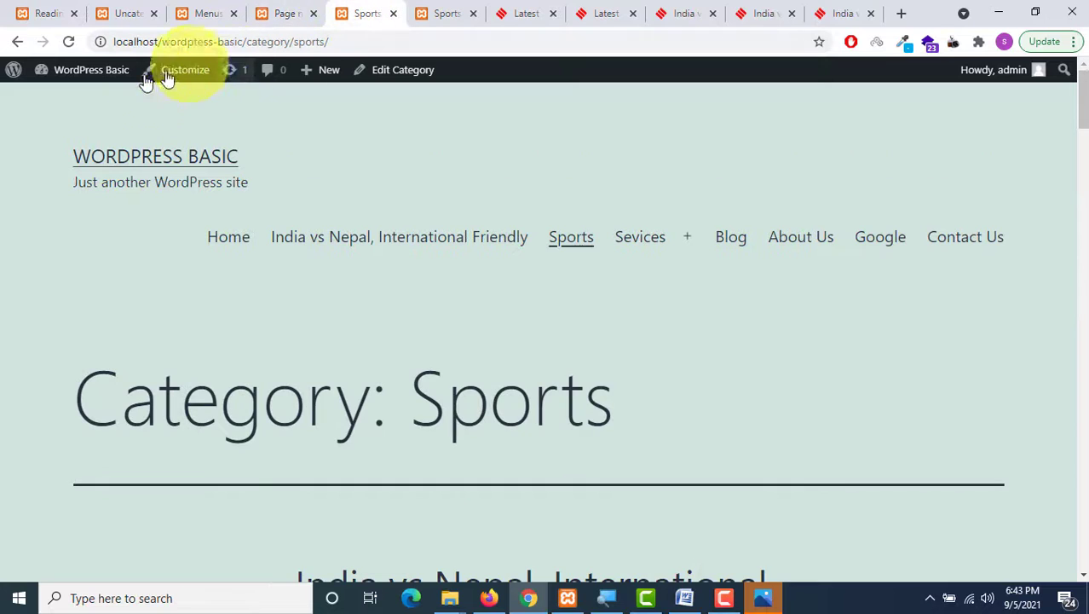
{"action": "mouse_move", "coordinate": [120, 78]}
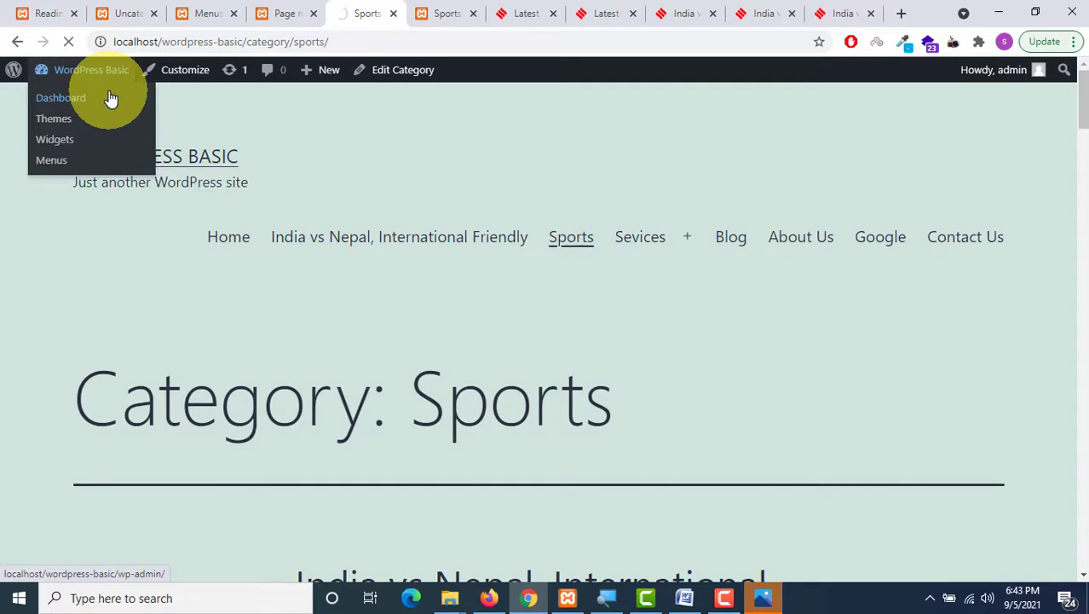
{"action": "left_click", "coordinate": [110, 98]}
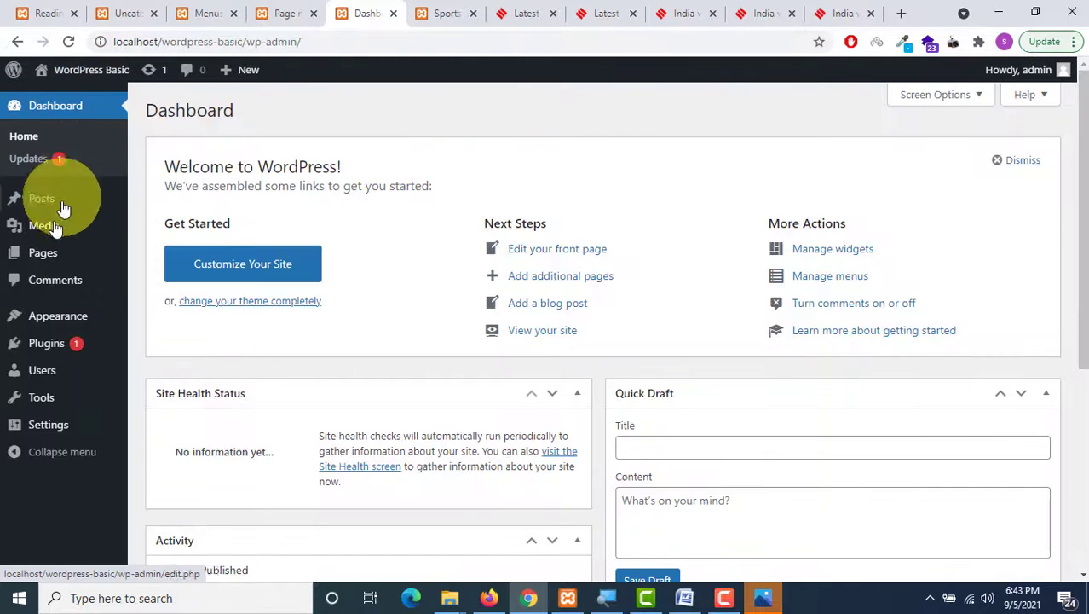
{"action": "mouse_move", "coordinate": [43, 253]}
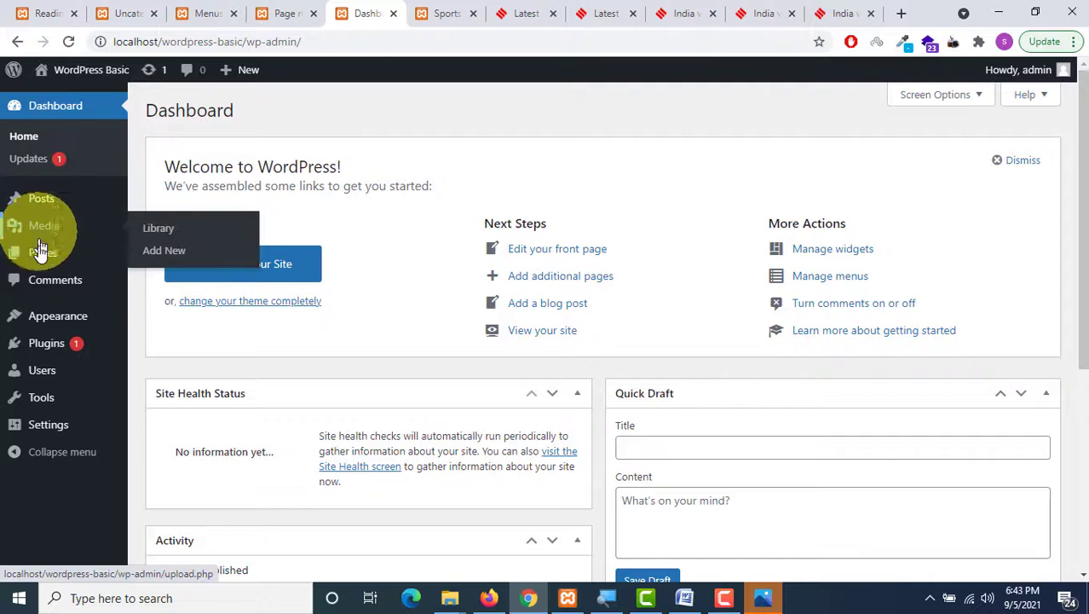
{"action": "left_click", "coordinate": [40, 260]}
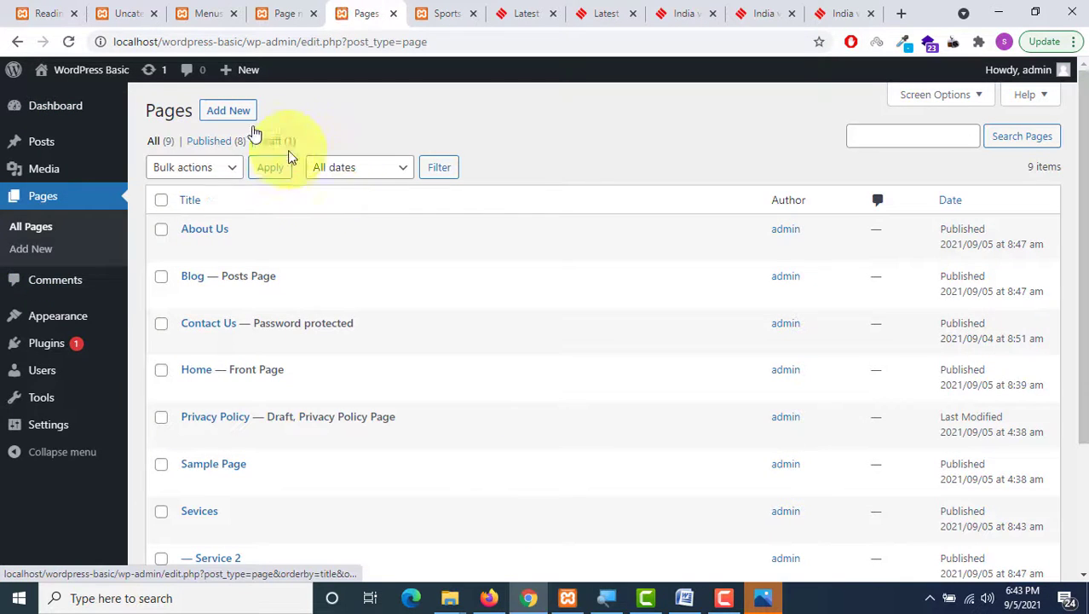
{"action": "left_click", "coordinate": [232, 115]}
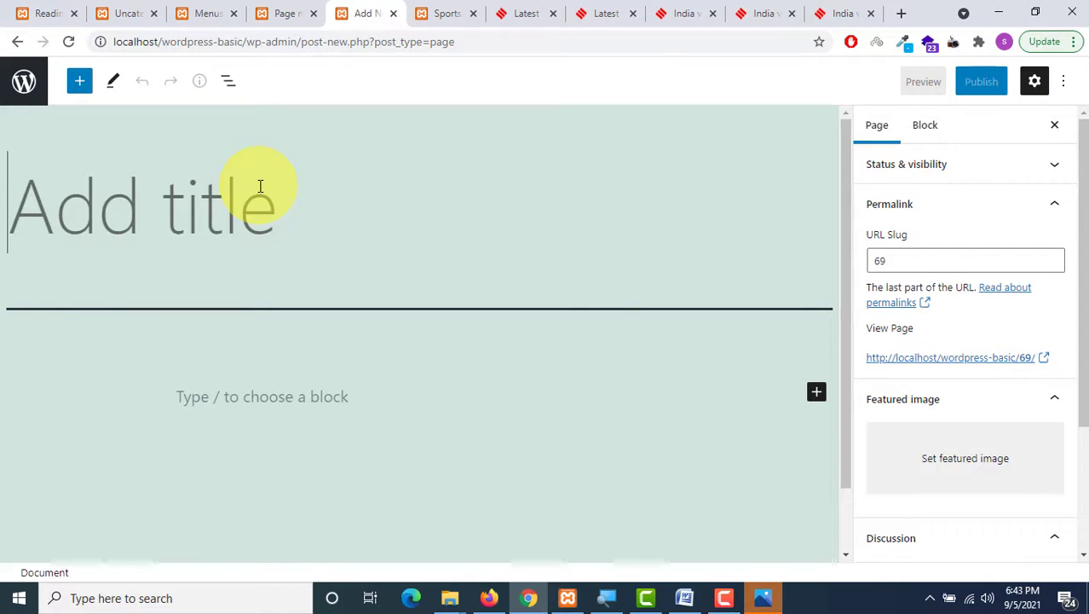
Step: Title the new page Gallery and publish it, and reload the Sports category page to check its header menu
{"action": "type", "text": "Gall"}
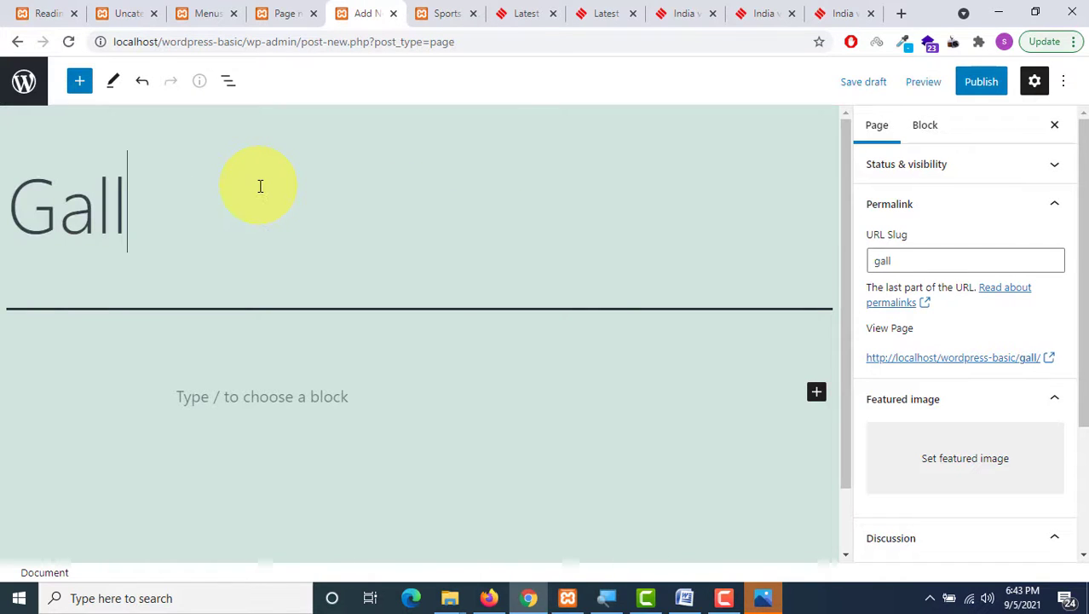
{"action": "type", "text": "ery"}
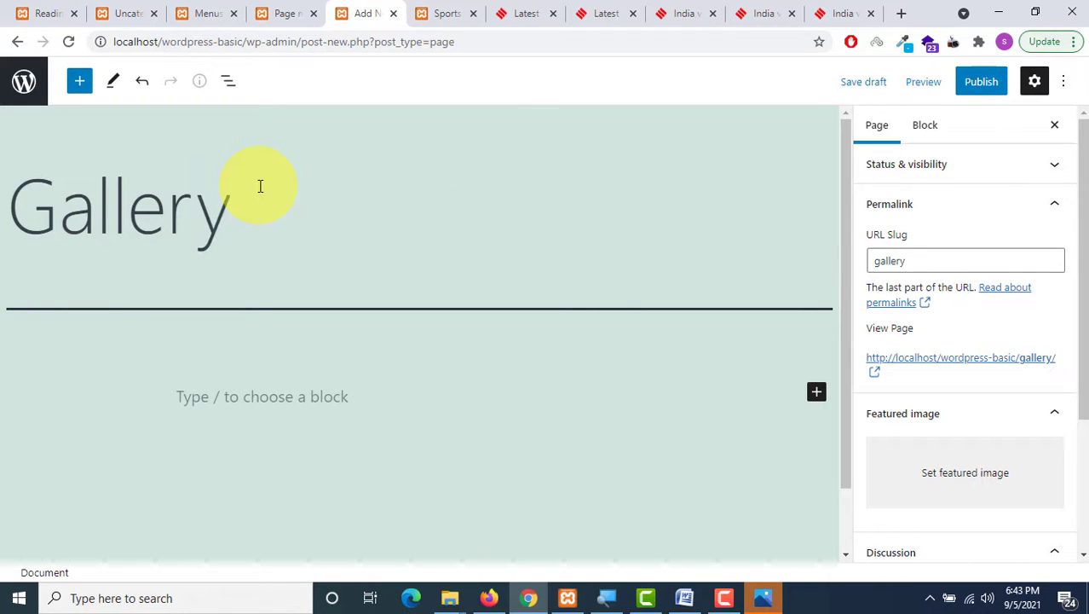
{"action": "left_click", "coordinate": [982, 83]}
{"action": "left_click", "coordinate": [906, 86]}
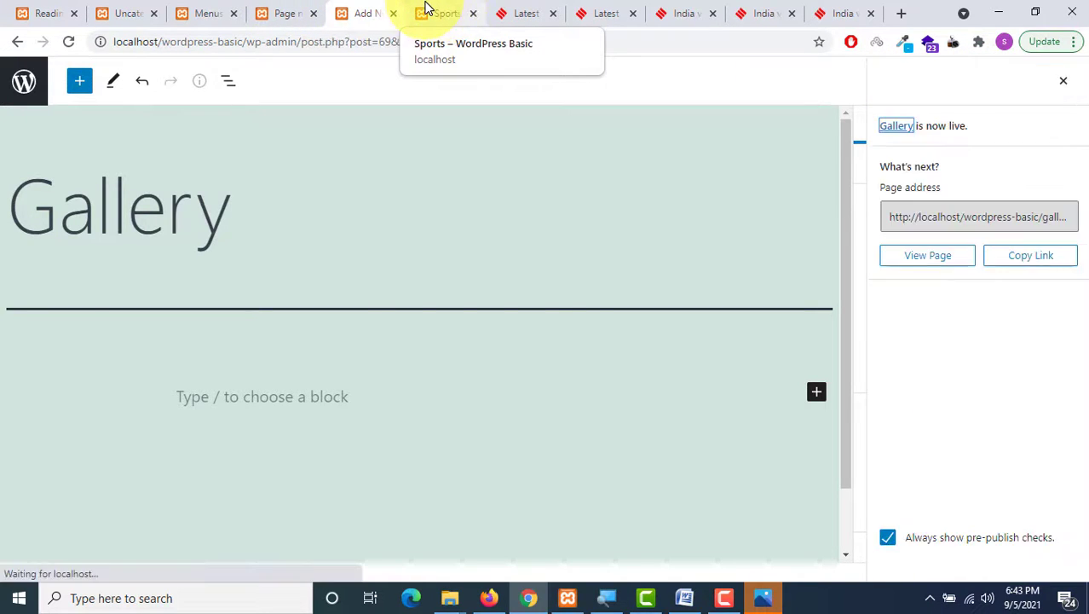
{"action": "left_click", "coordinate": [439, 12]}
{"action": "left_click", "coordinate": [70, 42]}
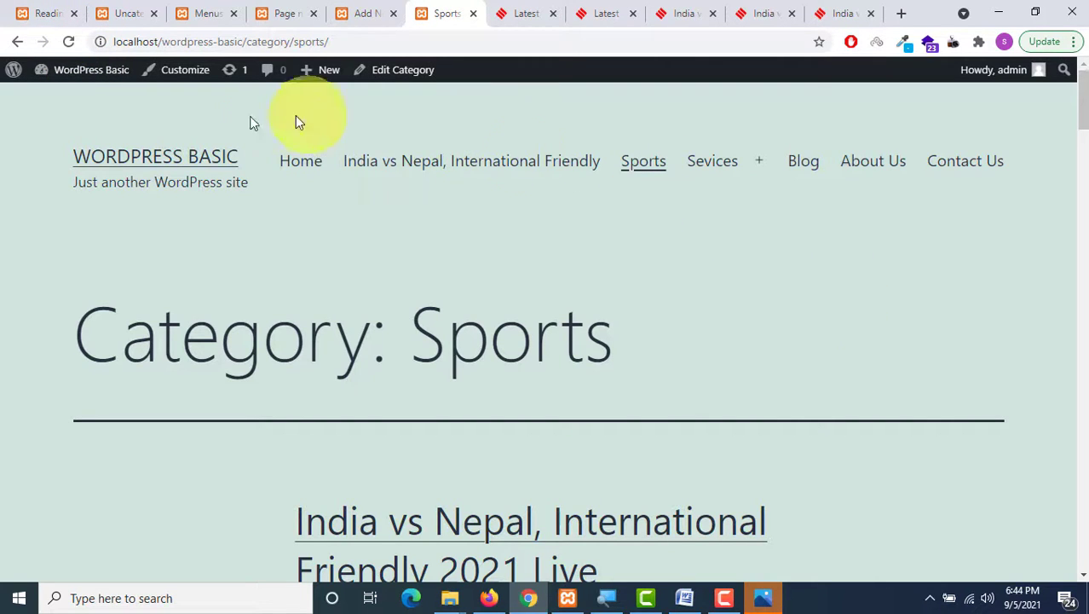
Step: Remove the India vs Nepal, International Friendly post from the Header Menu structure and save the menu
{"action": "left_click", "coordinate": [203, 10]}
{"action": "scroll", "coordinate": [389, 256], "scroll_direction": "up", "scroll_amount": 2}
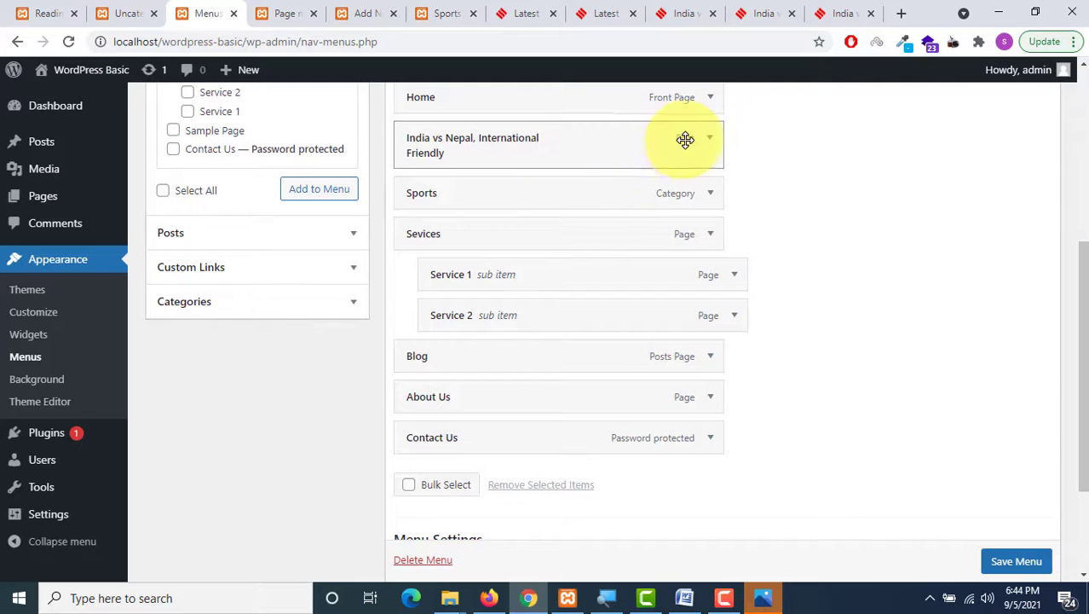
{"action": "left_click", "coordinate": [711, 139]}
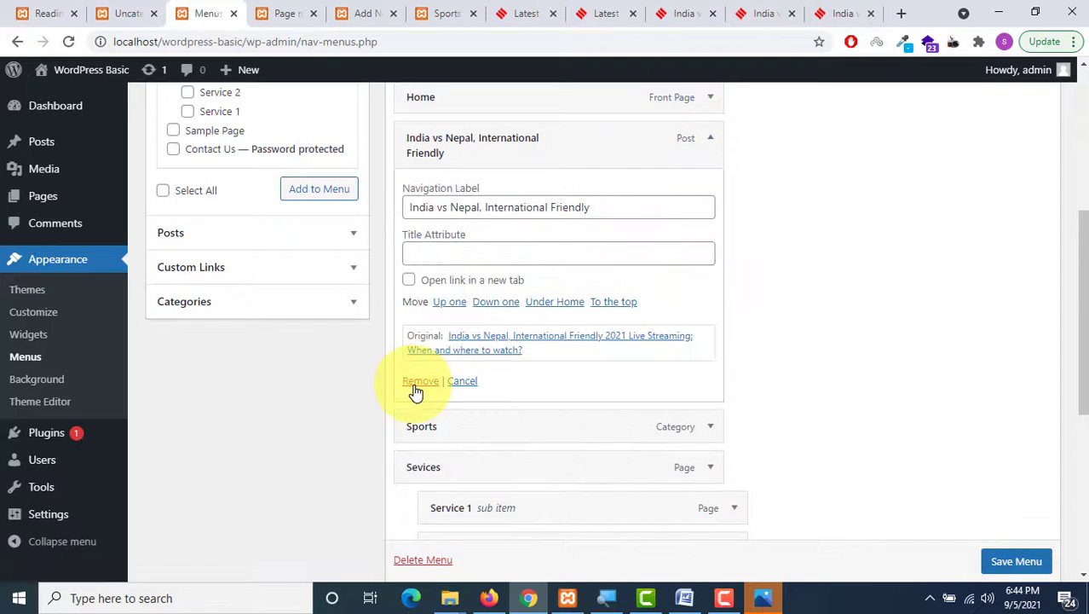
{"action": "left_click", "coordinate": [418, 383]}
{"action": "left_click", "coordinate": [1015, 550]}
{"action": "scroll", "coordinate": [600, 305], "scroll_direction": "down", "scroll_amount": 1}
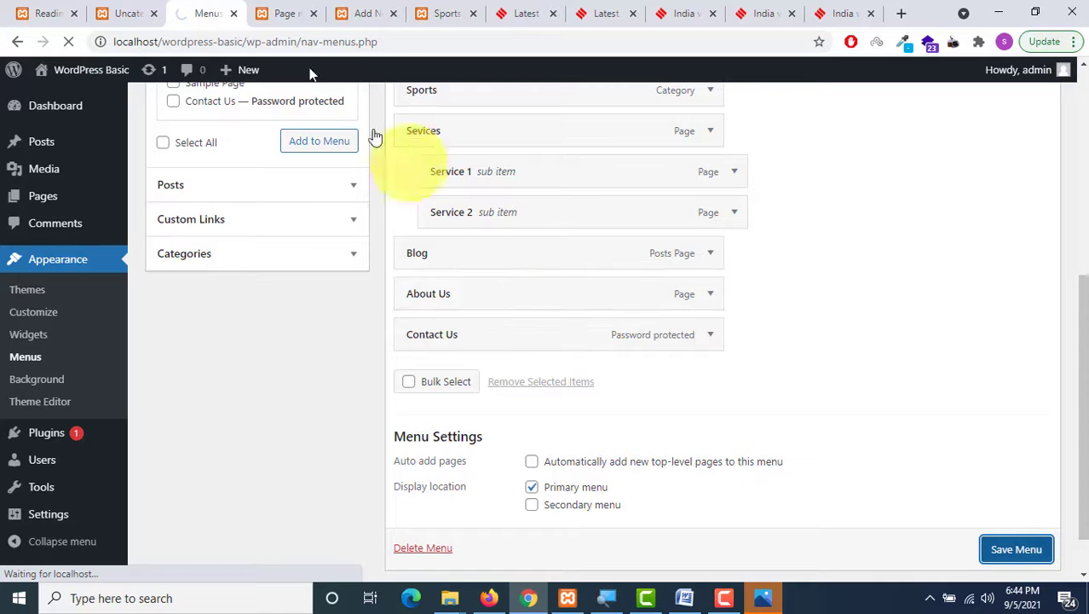
Step: Reload the inv v/s england tag page, close the Gallery editor and Sports category tabs, and check the page's header menu
{"action": "left_click", "coordinate": [288, 13]}
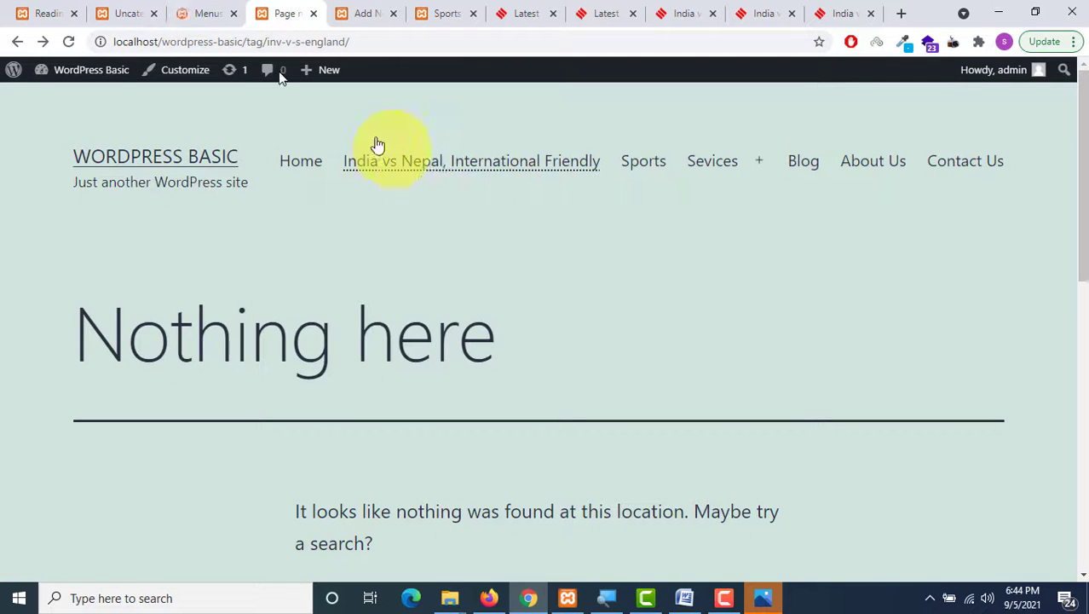
{"action": "left_click", "coordinate": [209, 13]}
{"action": "left_click", "coordinate": [277, 13]}
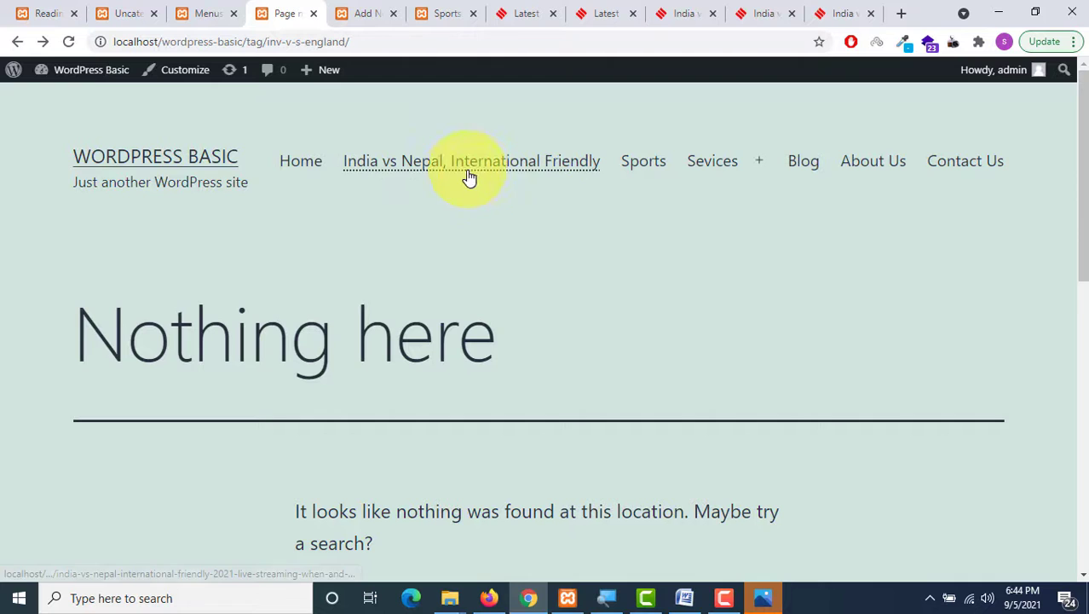
{"action": "left_click", "coordinate": [68, 43]}
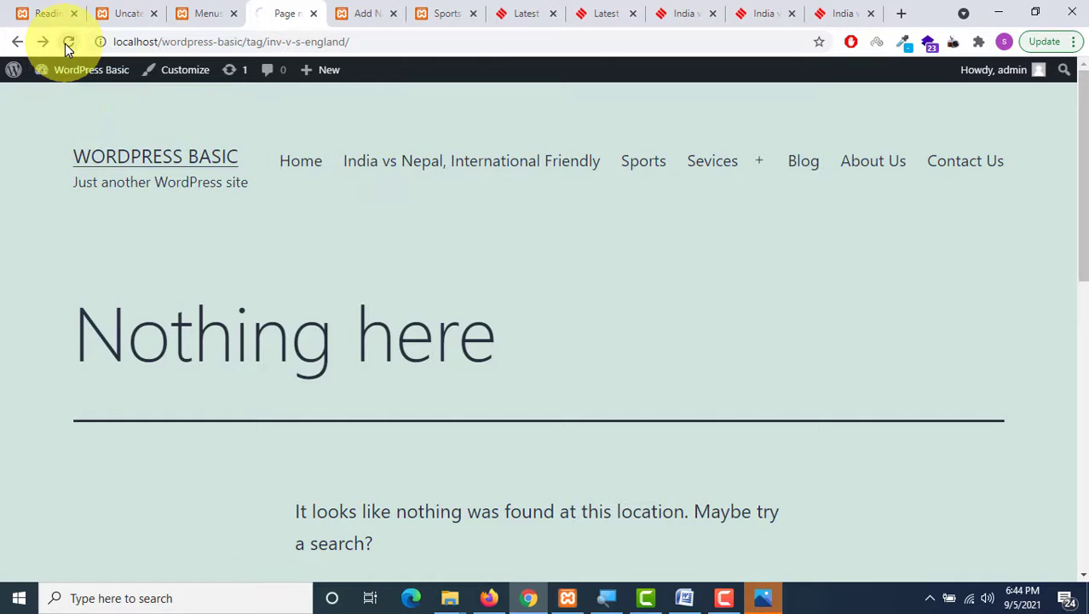
{"action": "left_click", "coordinate": [375, 11]}
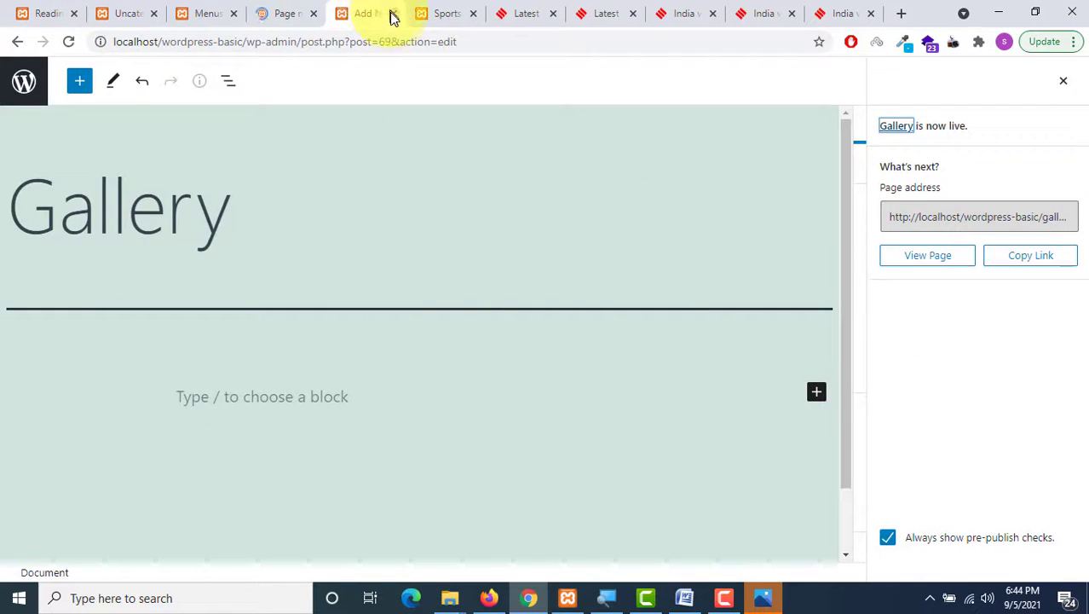
{"action": "left_click", "coordinate": [393, 13]}
{"action": "left_click", "coordinate": [393, 13]}
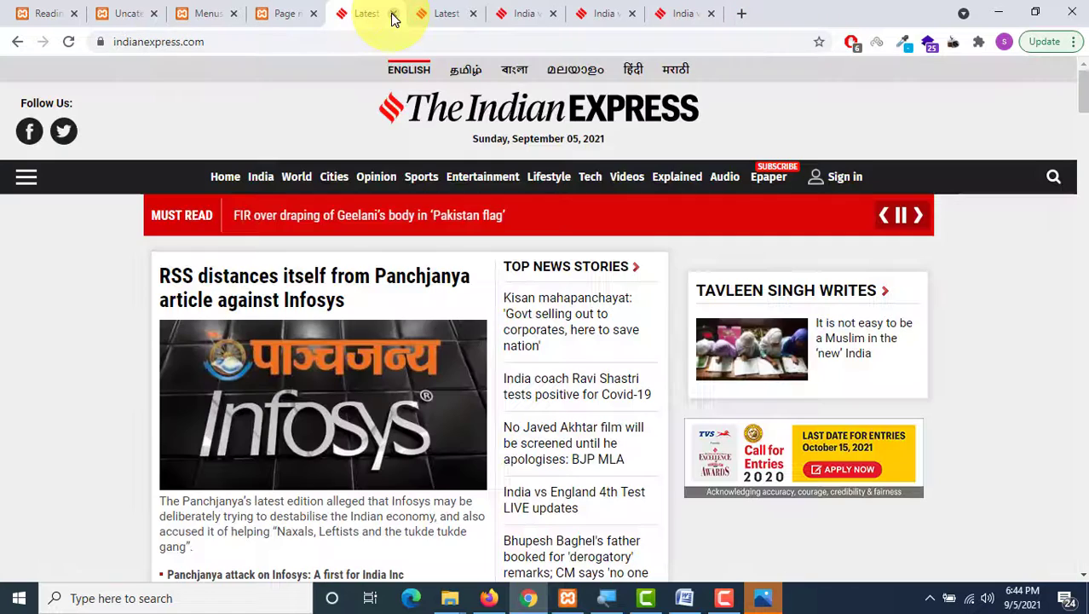
{"action": "left_click", "coordinate": [290, 14]}
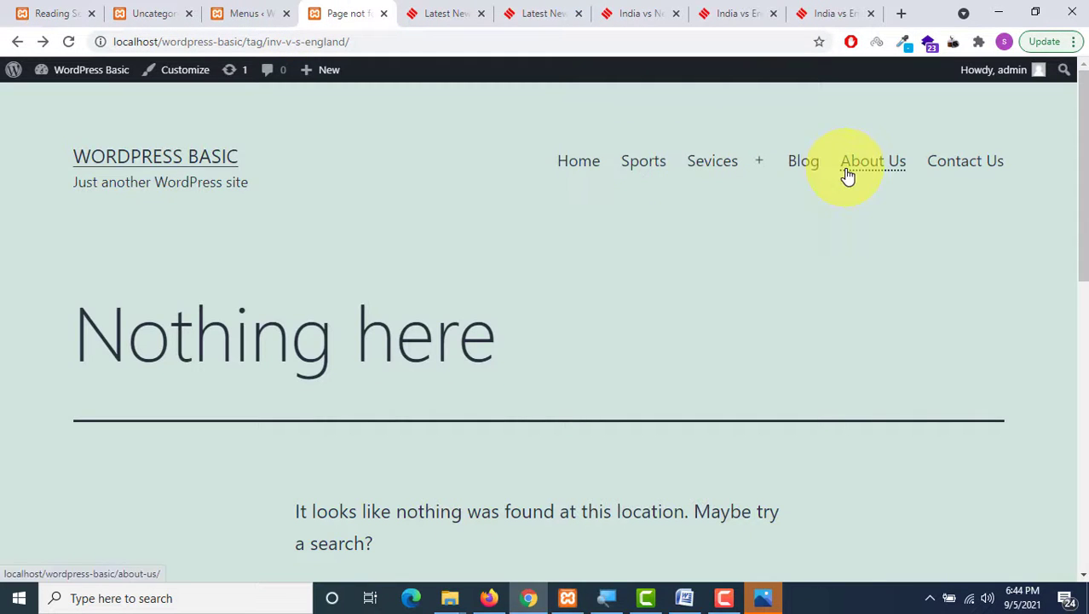
Step: Set the Header Menu to automatically add new top-level pages and save the menu
{"action": "left_click", "coordinate": [257, 7]}
{"action": "scroll", "coordinate": [558, 328], "scroll_direction": "down", "scroll_amount": 2}
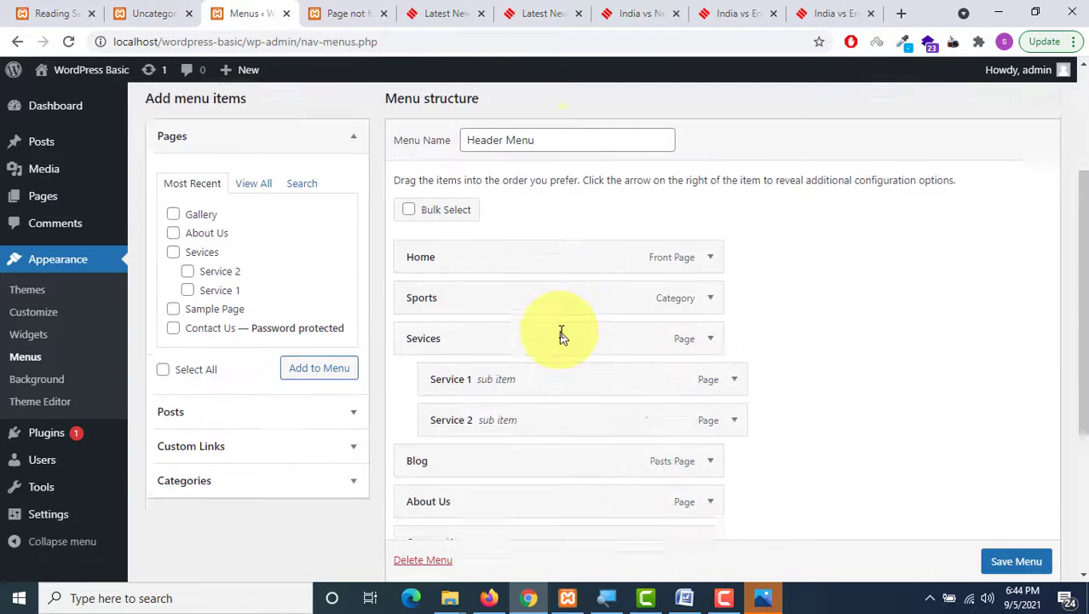
{"action": "scroll", "coordinate": [561, 335], "scroll_direction": "down", "scroll_amount": 3}
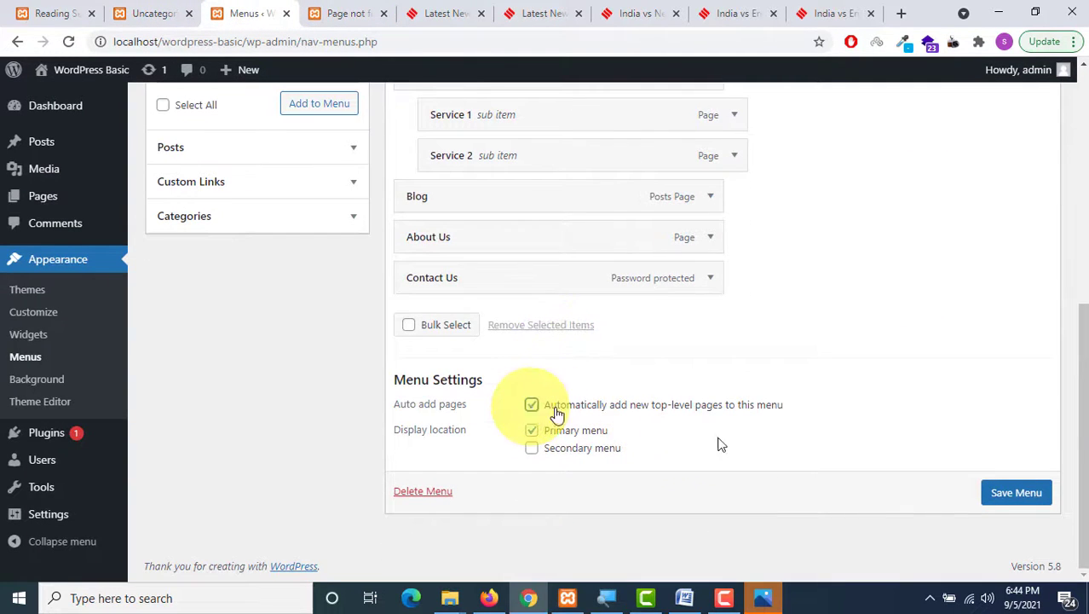
{"action": "left_click", "coordinate": [1032, 505]}
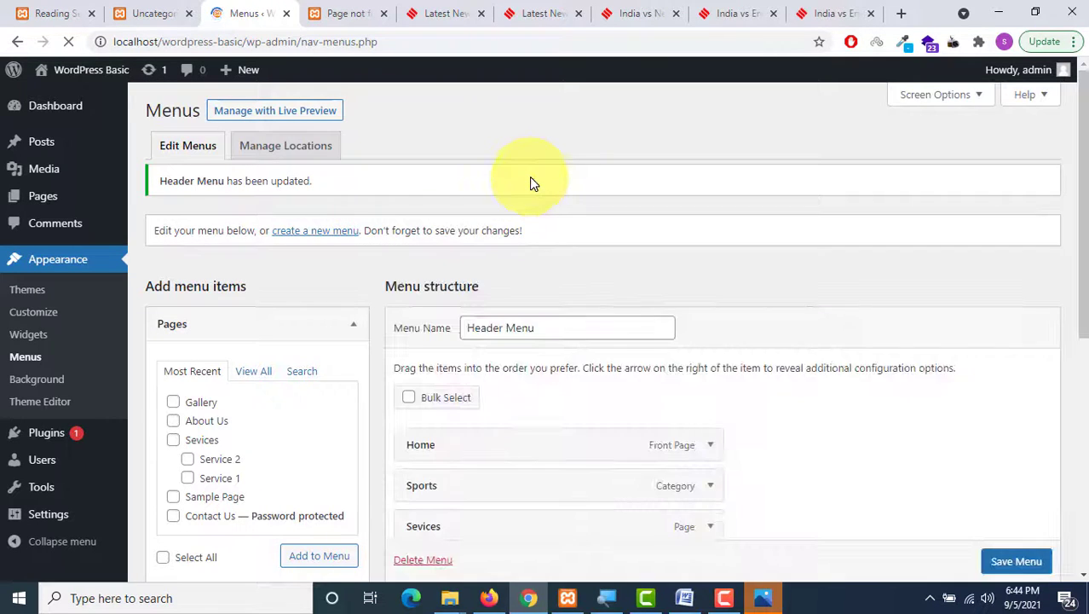
Step: Go from the open Uncategorized category page to the dashboard, open the list of pages and start another new page
{"action": "left_click", "coordinate": [341, 10]}
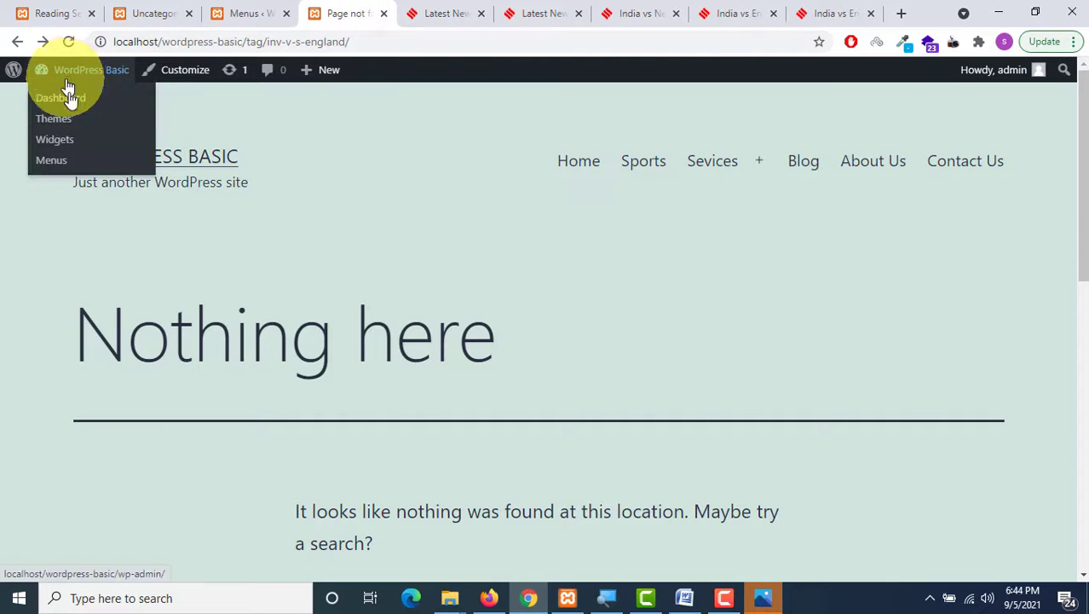
{"action": "left_click", "coordinate": [159, 11]}
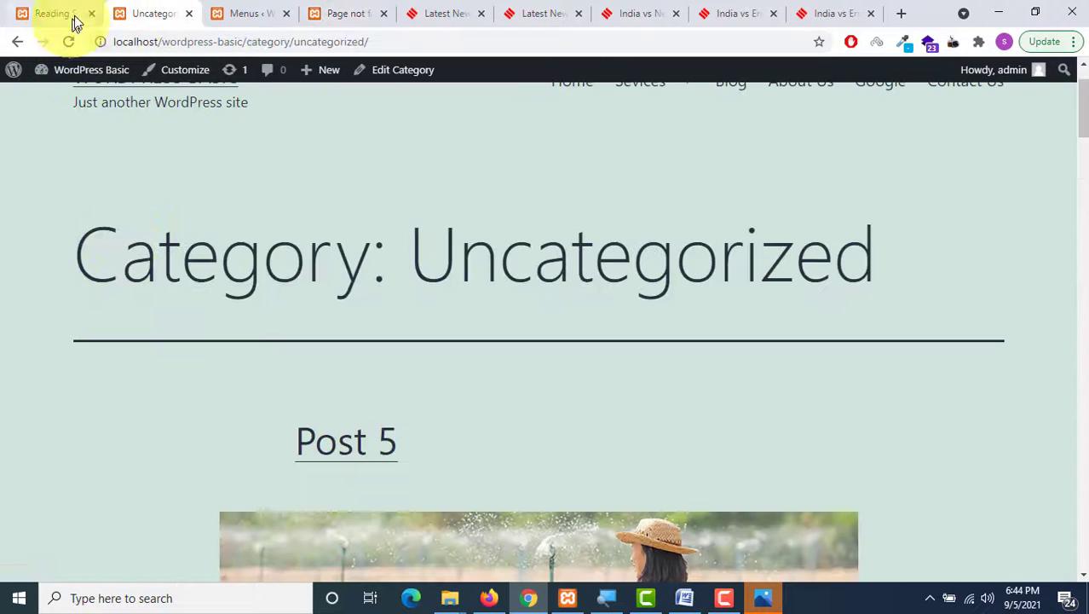
{"action": "mouse_move", "coordinate": [54, 78]}
{"action": "left_click", "coordinate": [56, 99]}
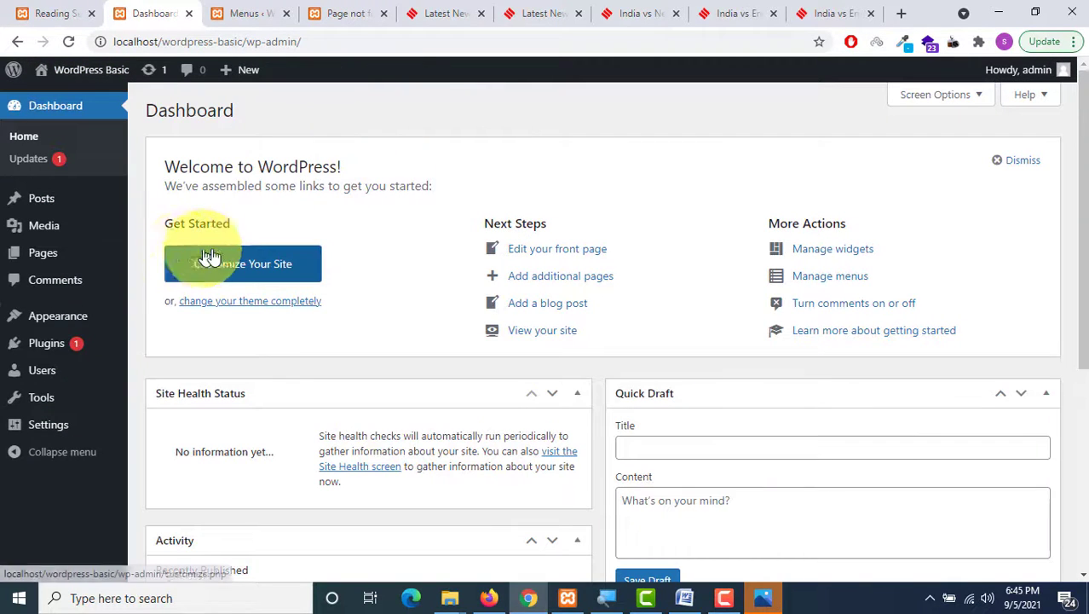
{"action": "mouse_move", "coordinate": [96, 320]}
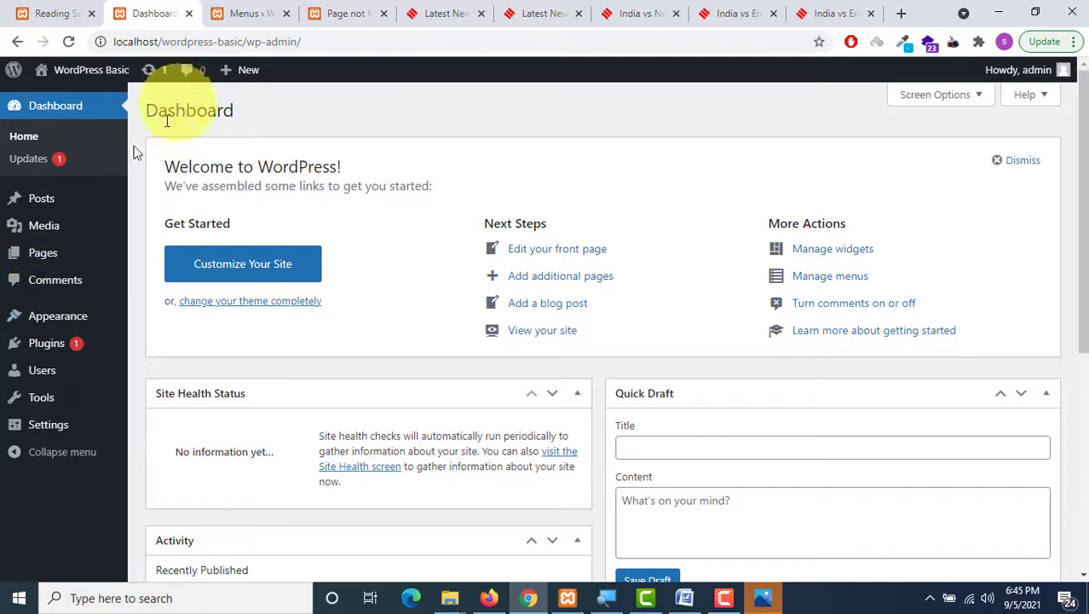
{"action": "left_click", "coordinate": [44, 254]}
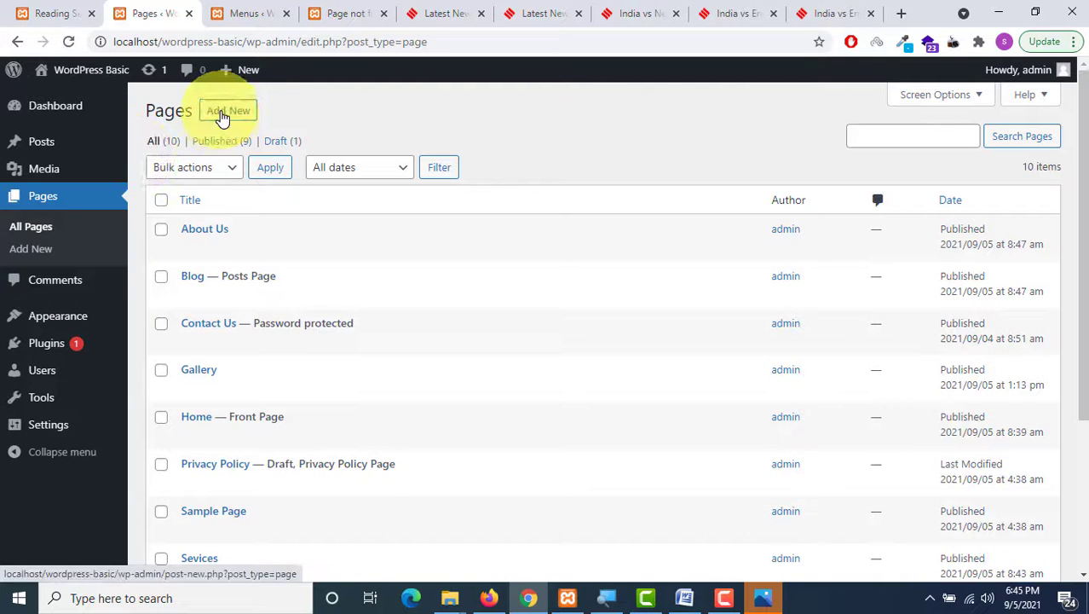
{"action": "left_click", "coordinate": [223, 114]}
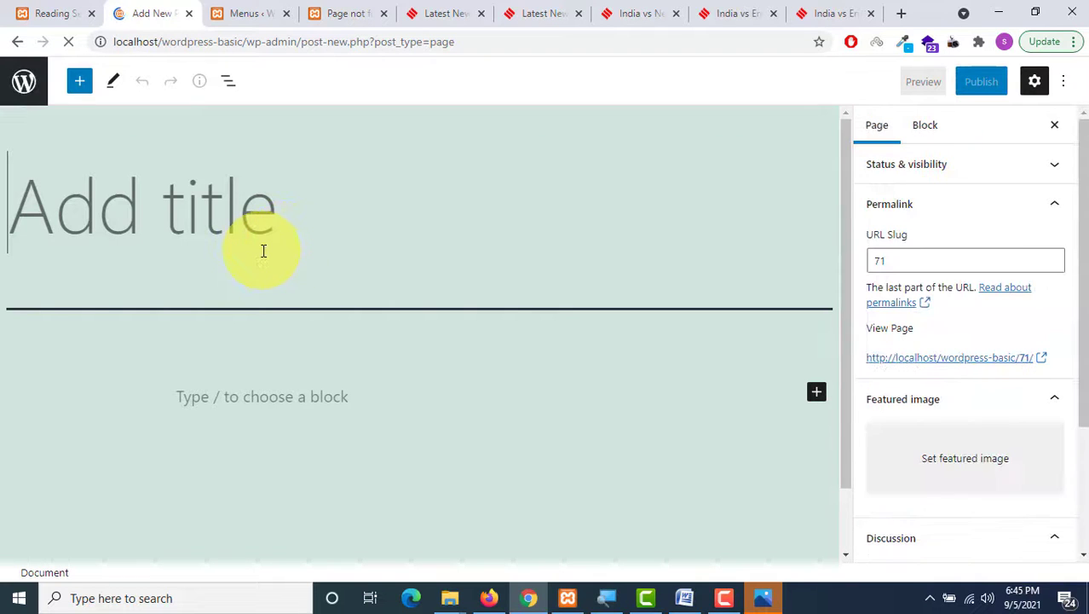
Step: Title the new page Testimonials and publish it
{"action": "type", "text": "Tes"}
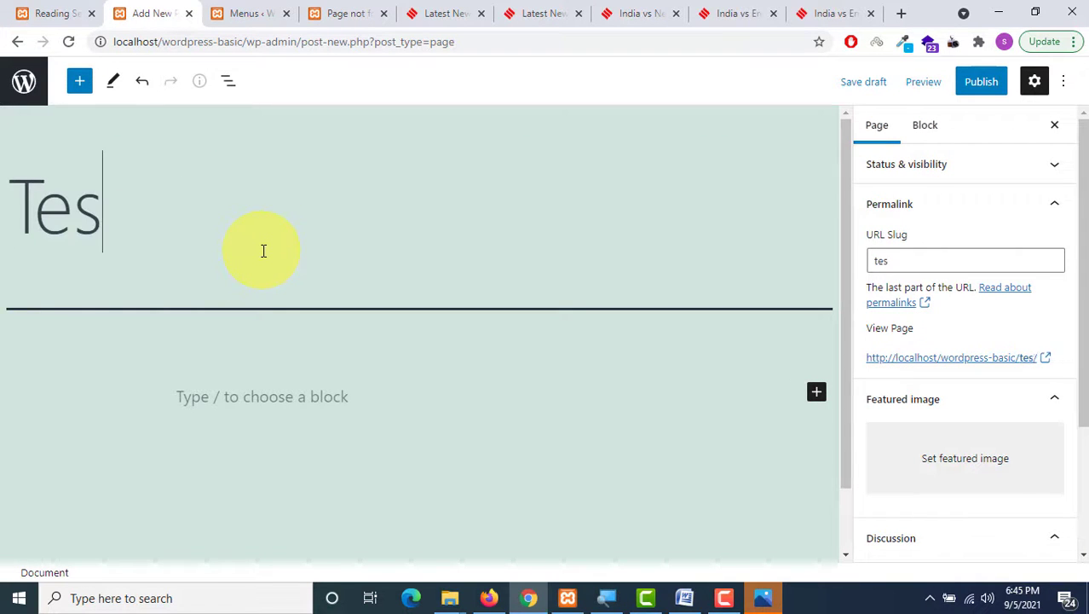
{"action": "type", "text": "timonials"}
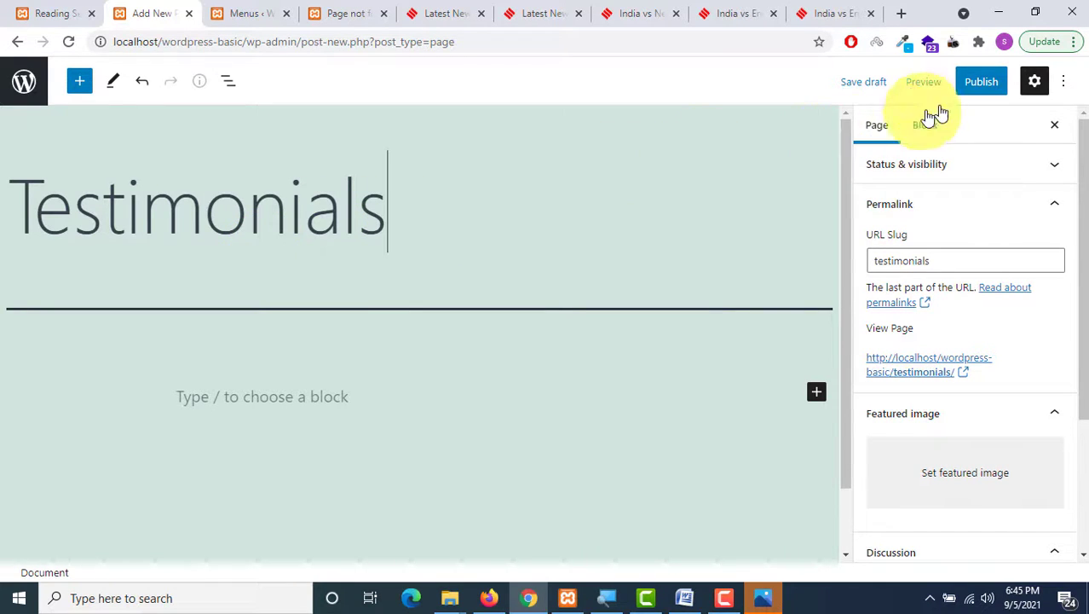
{"action": "left_click", "coordinate": [966, 88]}
{"action": "left_click", "coordinate": [966, 91]}
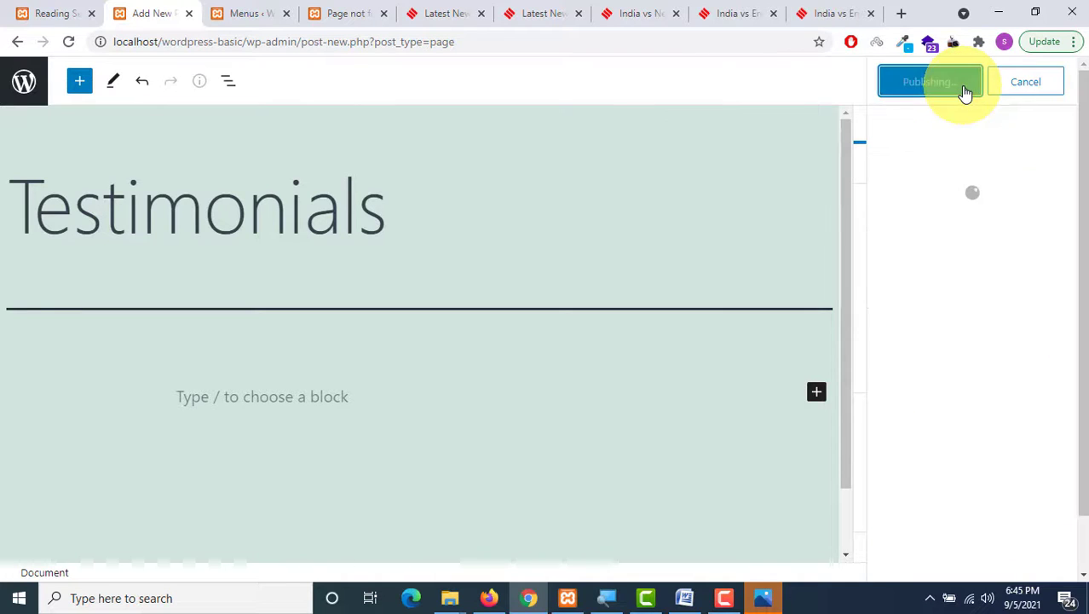
Step: Reload the inv v/s england tag page and check the header menu for the Testimonials page
{"action": "left_click", "coordinate": [317, 10]}
{"action": "left_click", "coordinate": [256, 12]}
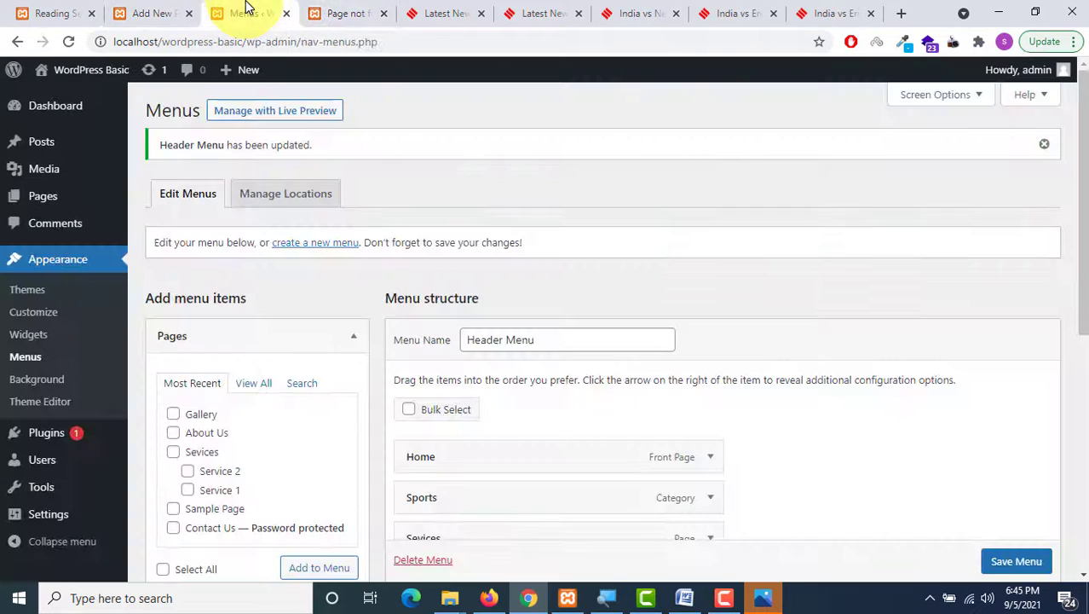
{"action": "left_click", "coordinate": [314, 9]}
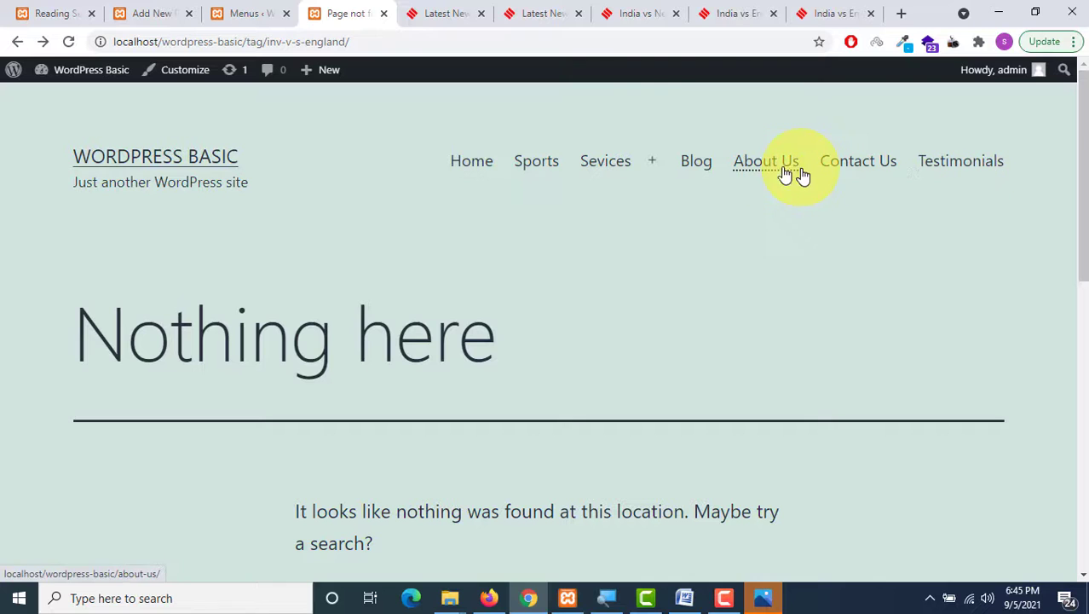
Step: Return to the Menus screen, assign Header Menu to the Secondary menu location and save the changes
{"action": "left_click", "coordinate": [168, 15]}
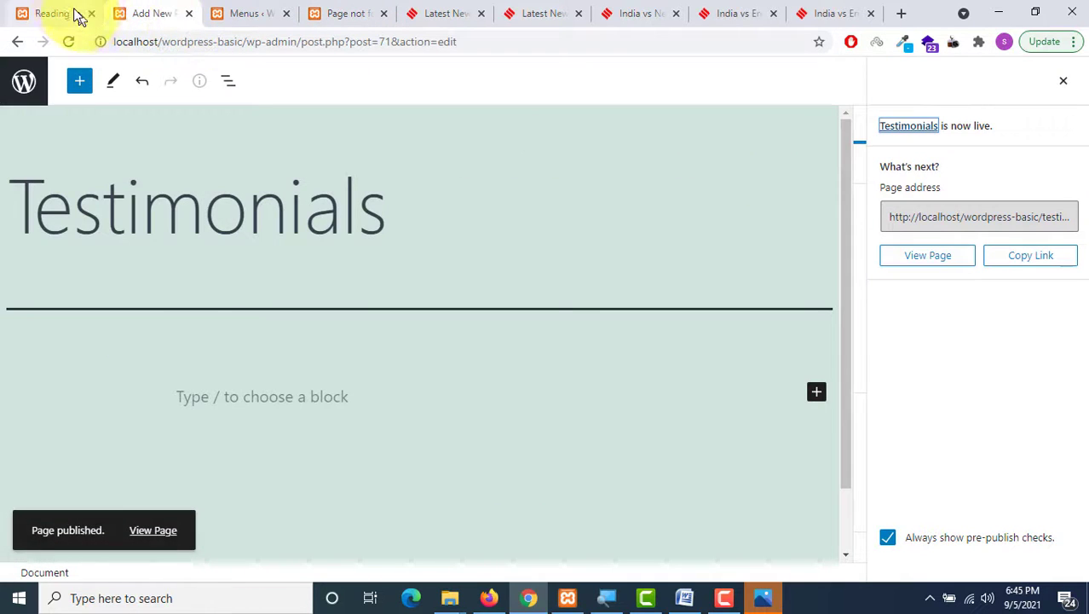
{"action": "left_click", "coordinate": [73, 14]}
{"action": "left_click", "coordinate": [162, 14]}
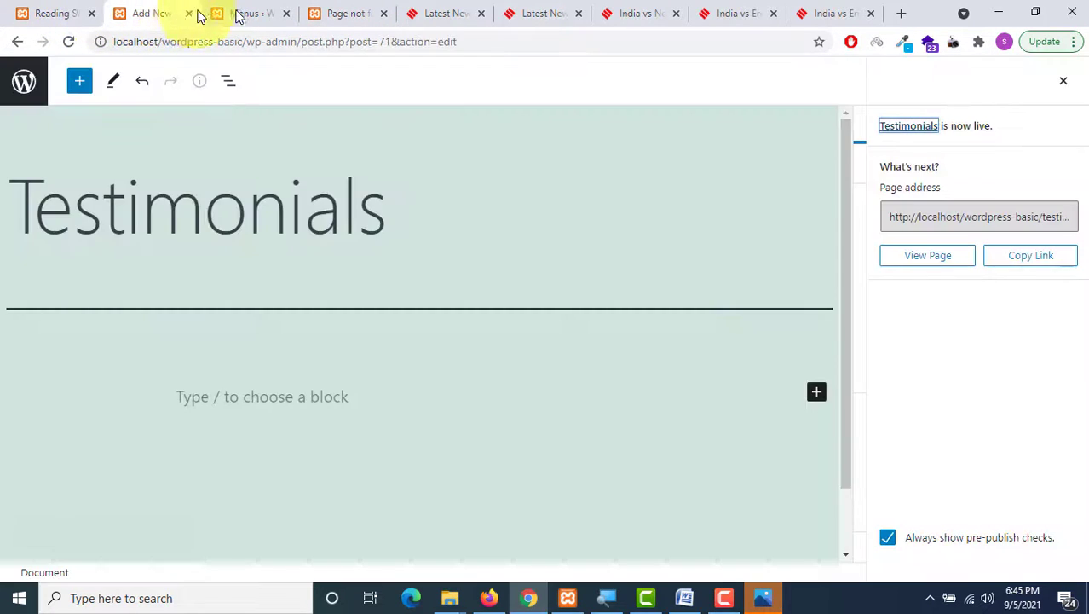
{"action": "left_click", "coordinate": [243, 13]}
{"action": "scroll", "coordinate": [503, 362], "scroll_direction": "down", "scroll_amount": 3}
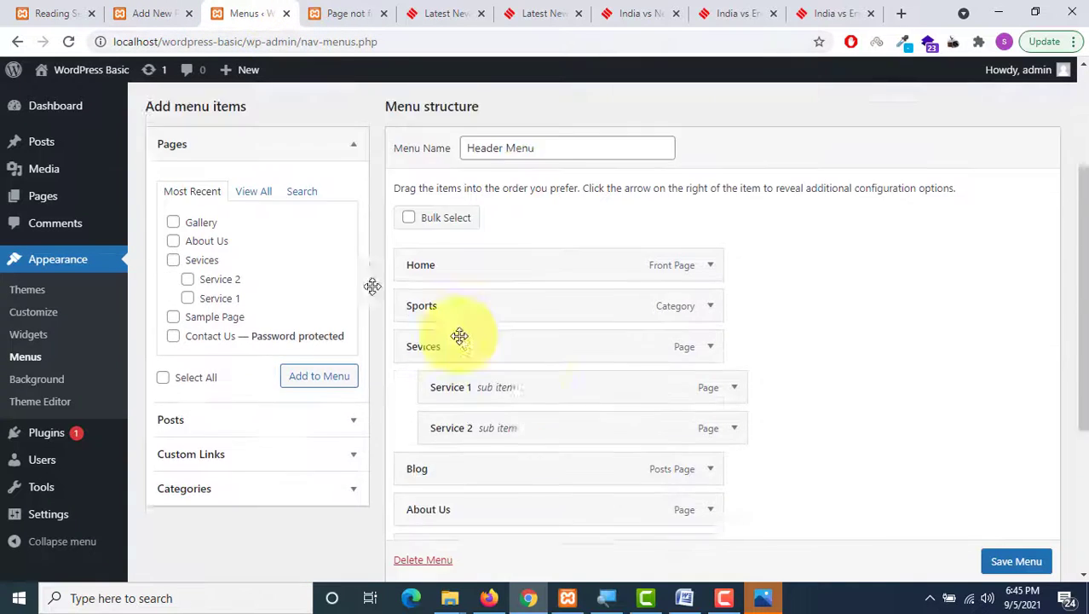
{"action": "scroll", "coordinate": [384, 294], "scroll_direction": "up", "scroll_amount": 2}
{"action": "left_click", "coordinate": [277, 126]}
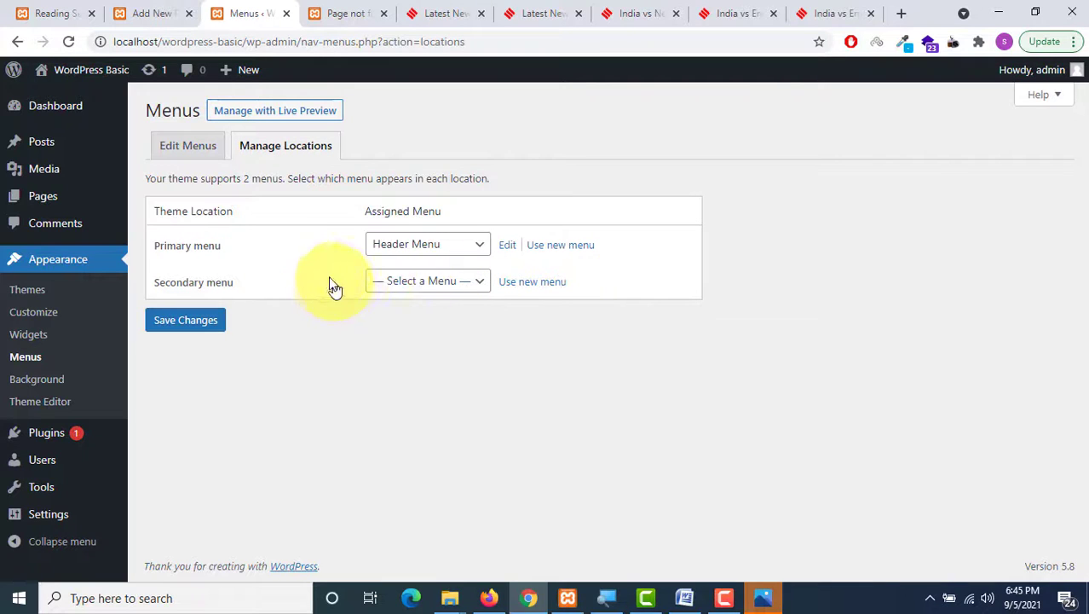
{"action": "left_click", "coordinate": [440, 282]}
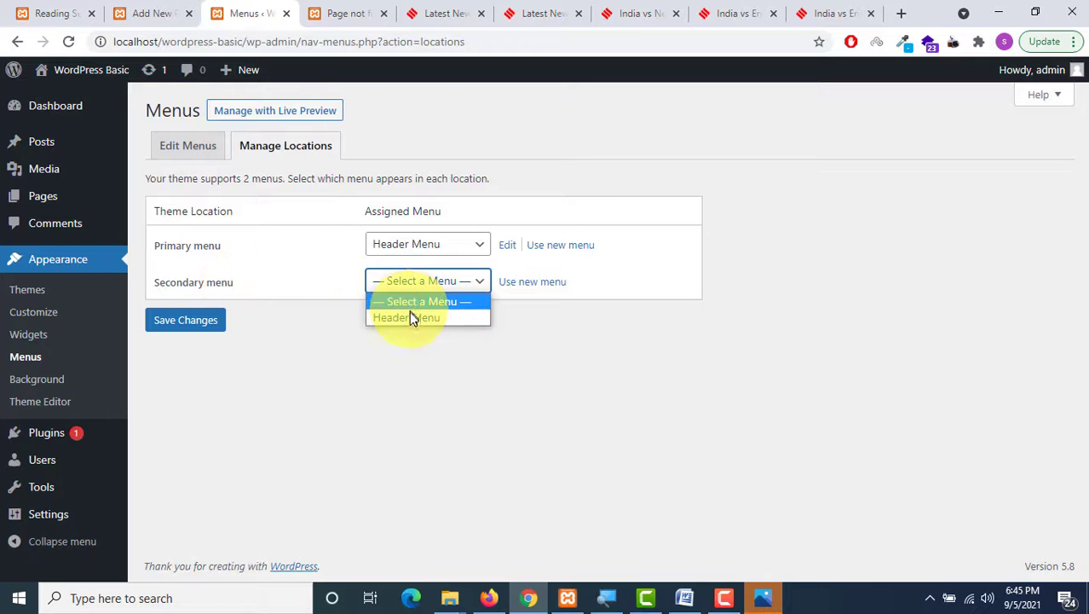
{"action": "left_click", "coordinate": [407, 315]}
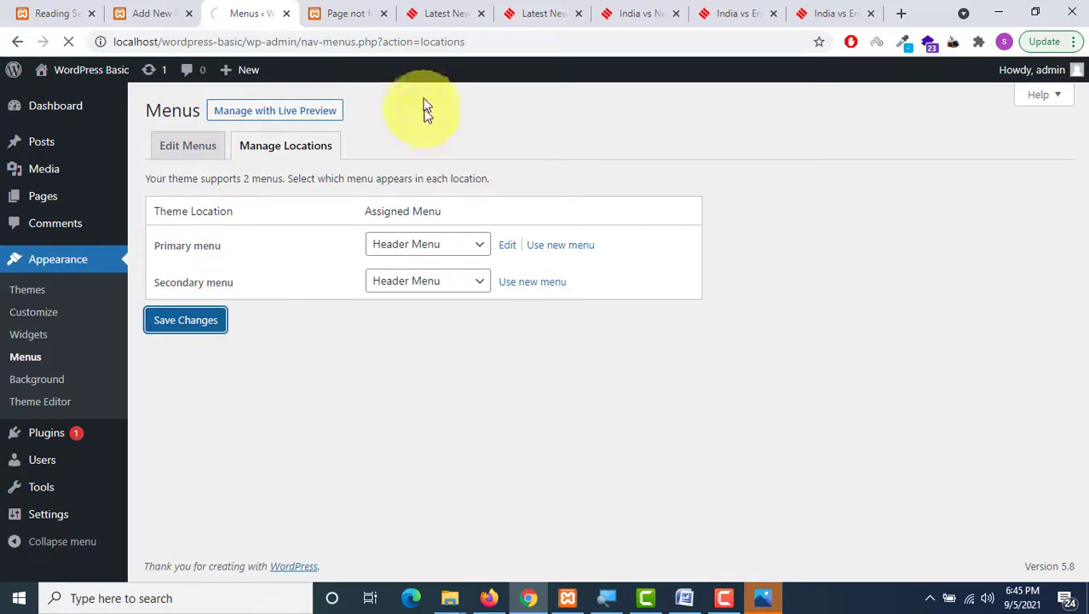
Step: Reload the inv v/s england tag page and look at the menu in its footer
{"action": "left_click", "coordinate": [343, 12]}
{"action": "scroll", "coordinate": [460, 264], "scroll_direction": "down", "scroll_amount": 5}
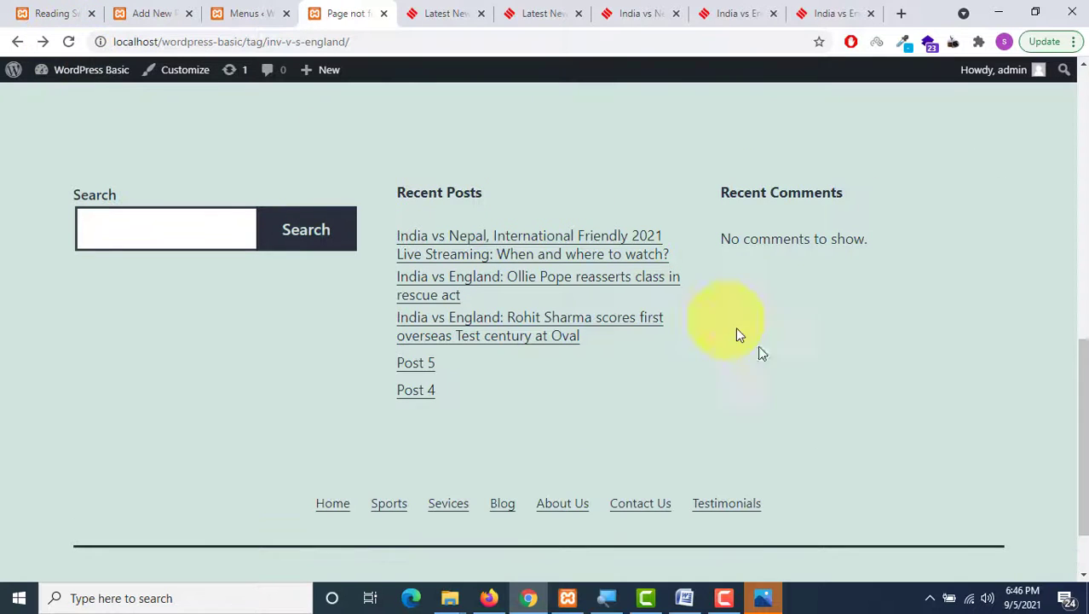
{"action": "scroll", "coordinate": [795, 364], "scroll_direction": "down", "scroll_amount": 1}
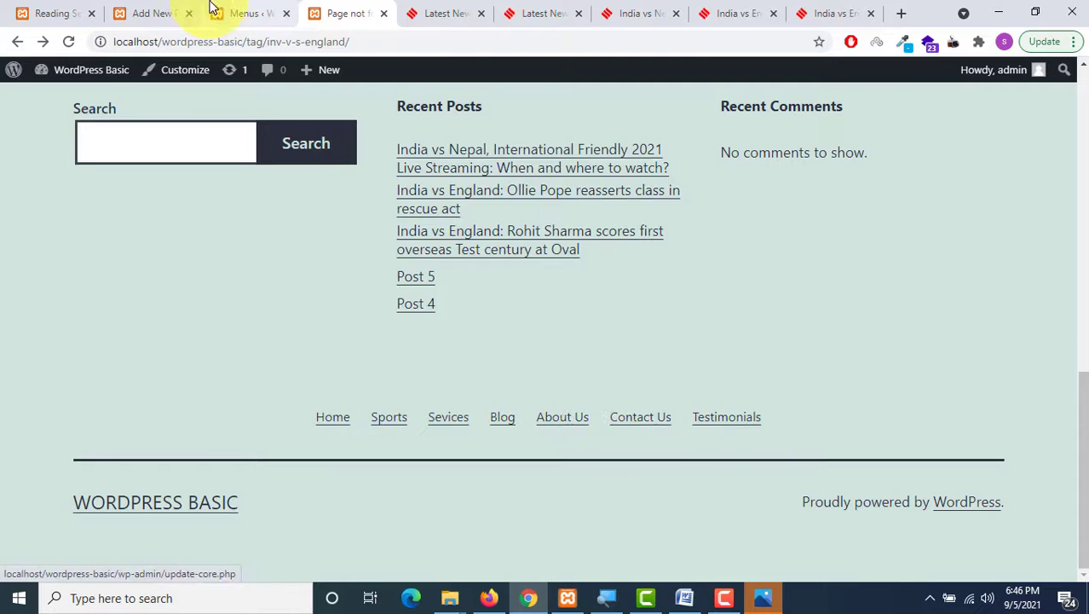
Step: Go back to the Menus screen and create a new menu named Footer Menu
{"action": "left_click", "coordinate": [244, 13]}
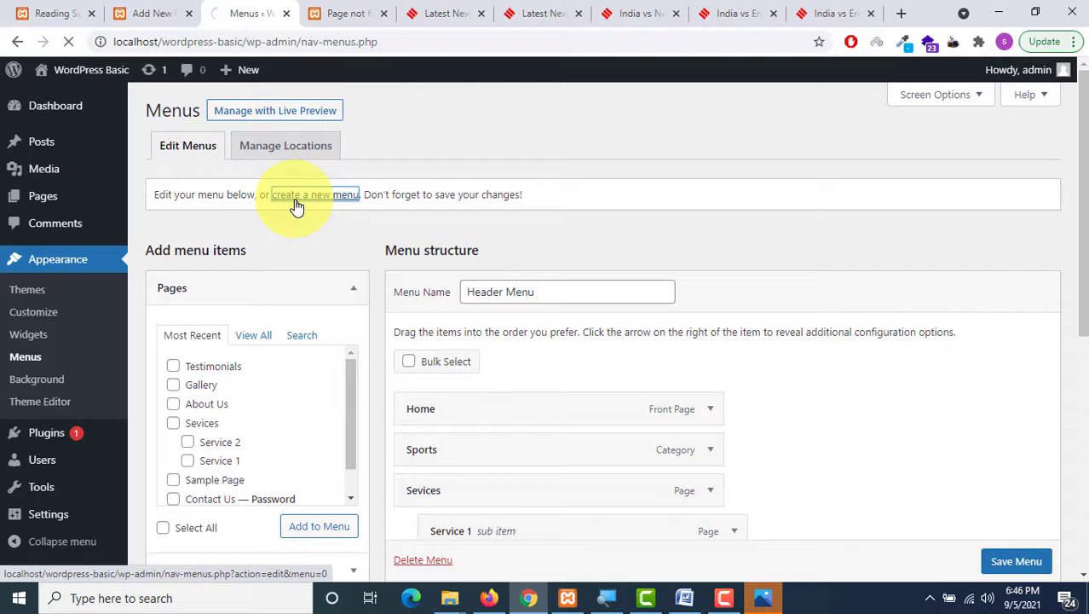
{"action": "left_click", "coordinate": [524, 294]}
{"action": "left_click", "coordinate": [524, 295]}
{"action": "type", "text": "Fo"}
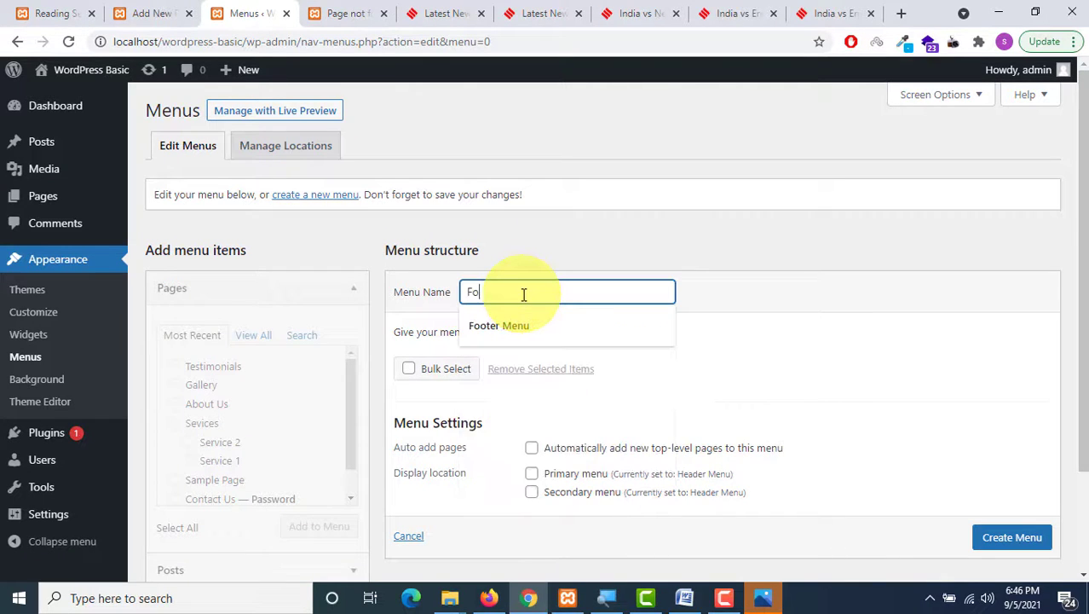
{"action": "type", "text": "oter"}
{"action": "left_click", "coordinate": [512, 329]}
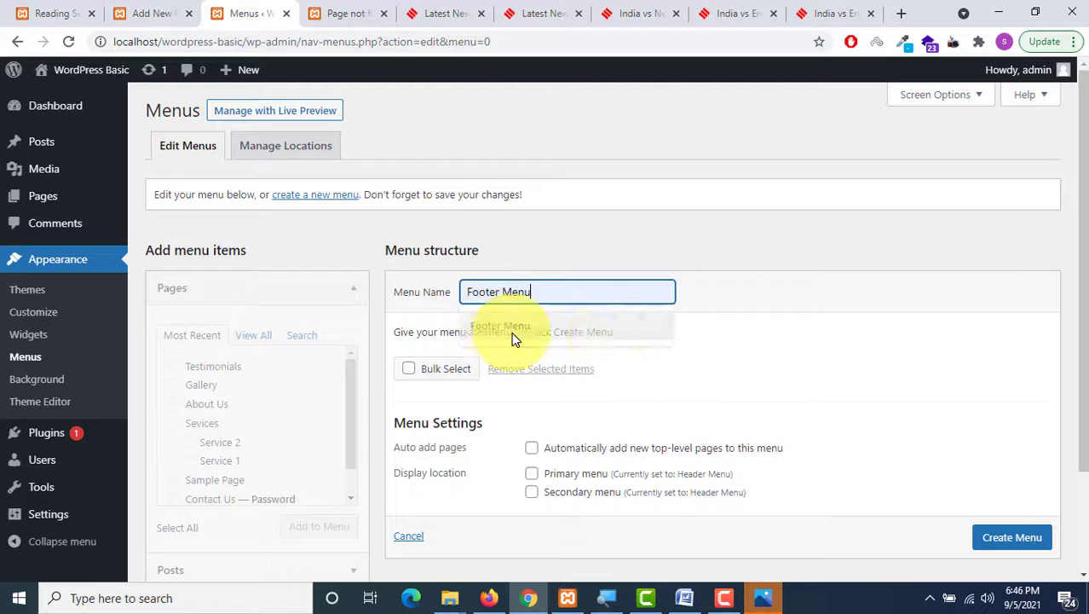
{"action": "scroll", "coordinate": [990, 542], "scroll_direction": "down", "scroll_amount": 1}
{"action": "left_click", "coordinate": [1008, 521]}
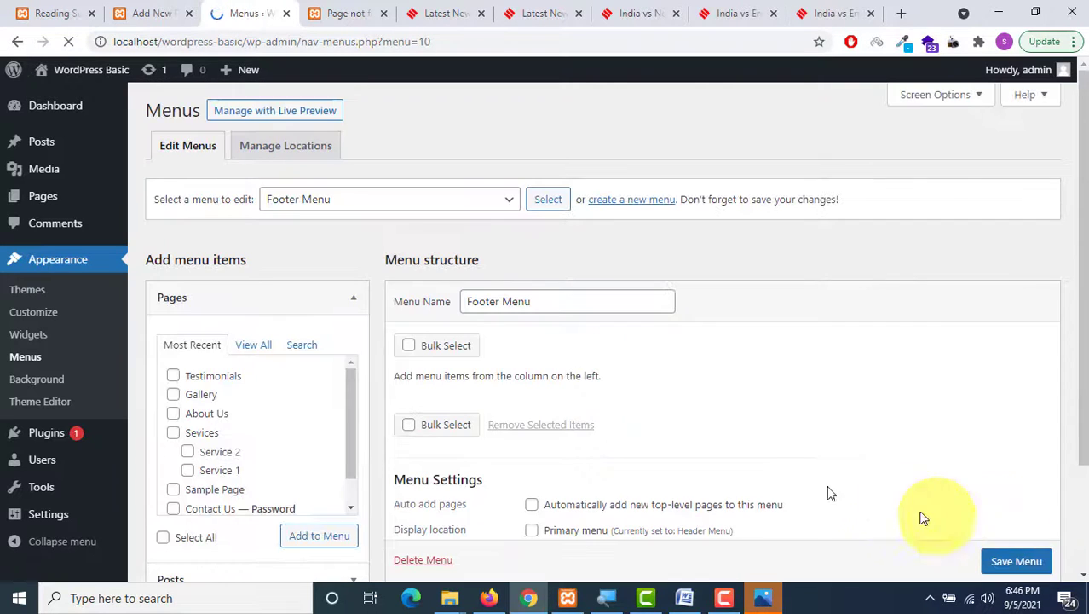
Step: Add the Testimonials and Gallery pages to Footer Menu
{"action": "left_click", "coordinate": [173, 376]}
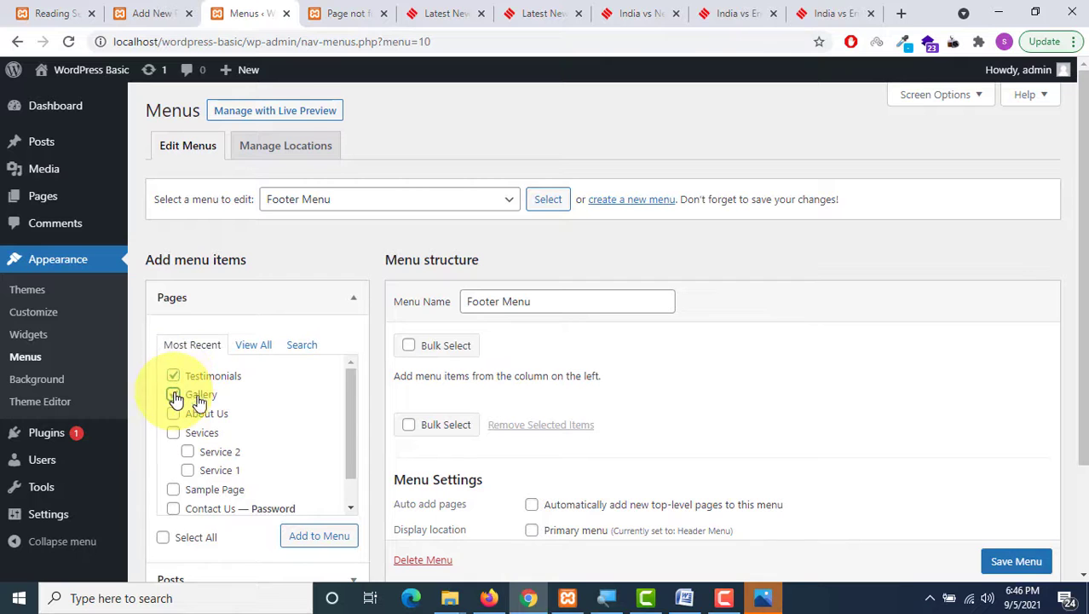
{"action": "left_click", "coordinate": [173, 394]}
{"action": "left_click", "coordinate": [313, 537]}
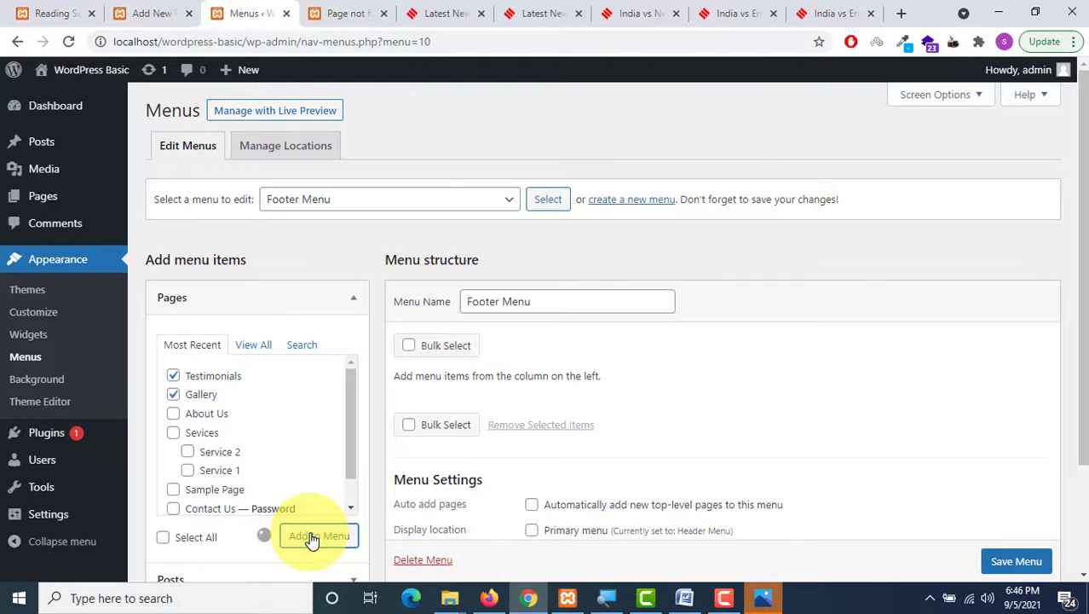
Step: Assign Footer Menu to the Secondary menu location and save the menu
{"action": "scroll", "coordinate": [579, 428], "scroll_direction": "down", "scroll_amount": 2}
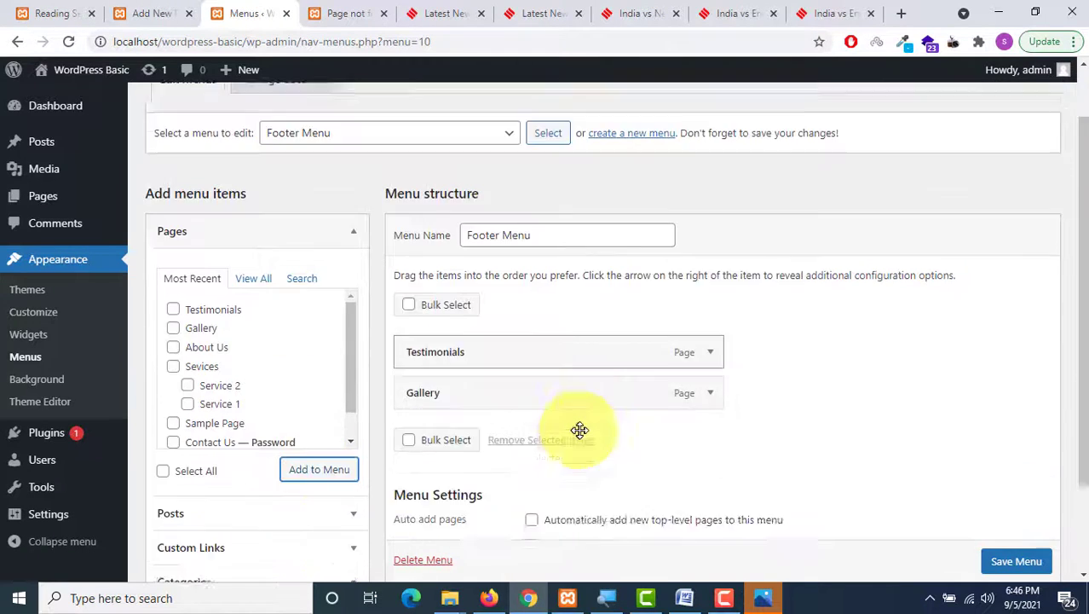
{"action": "left_click", "coordinate": [532, 449]}
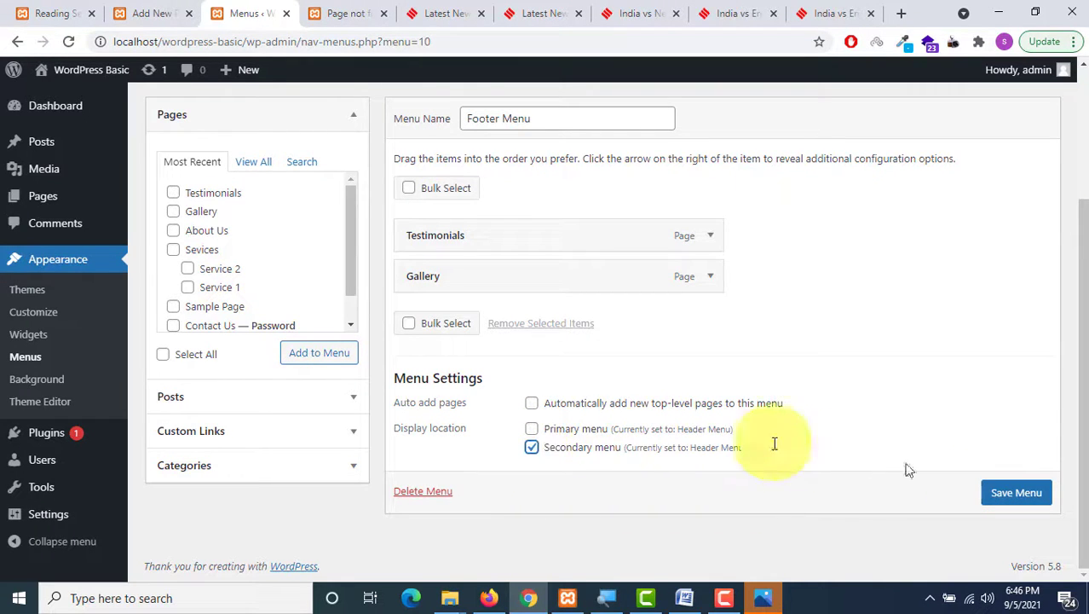
{"action": "left_click", "coordinate": [1027, 501]}
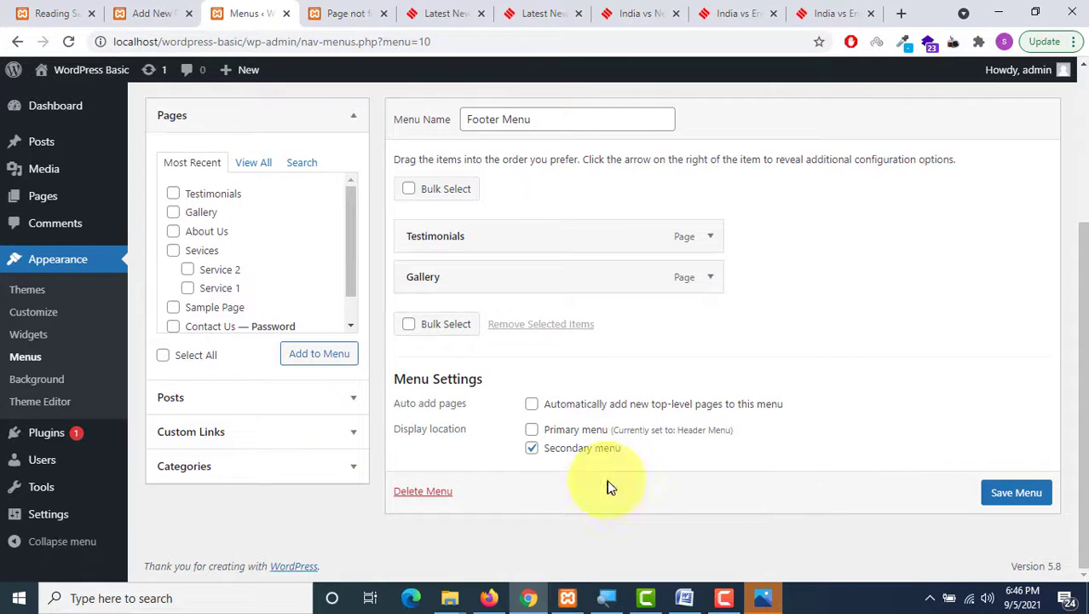
Step: Return to the inv v/s england tag page and check its footer and header menus
{"action": "left_click", "coordinate": [348, 13]}
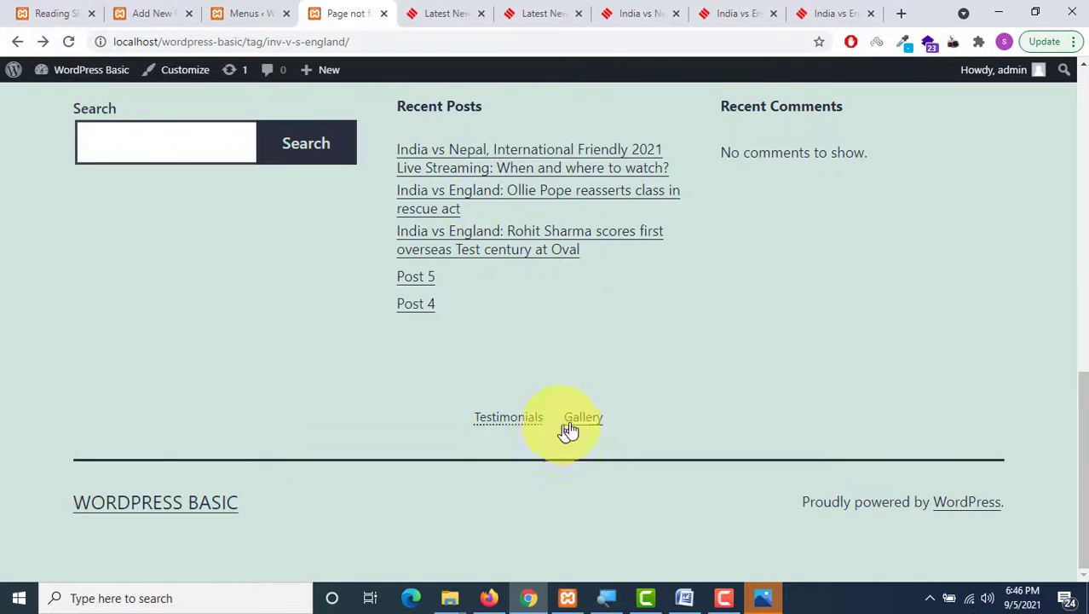
{"action": "scroll", "coordinate": [569, 430], "scroll_direction": "up", "scroll_amount": 10}
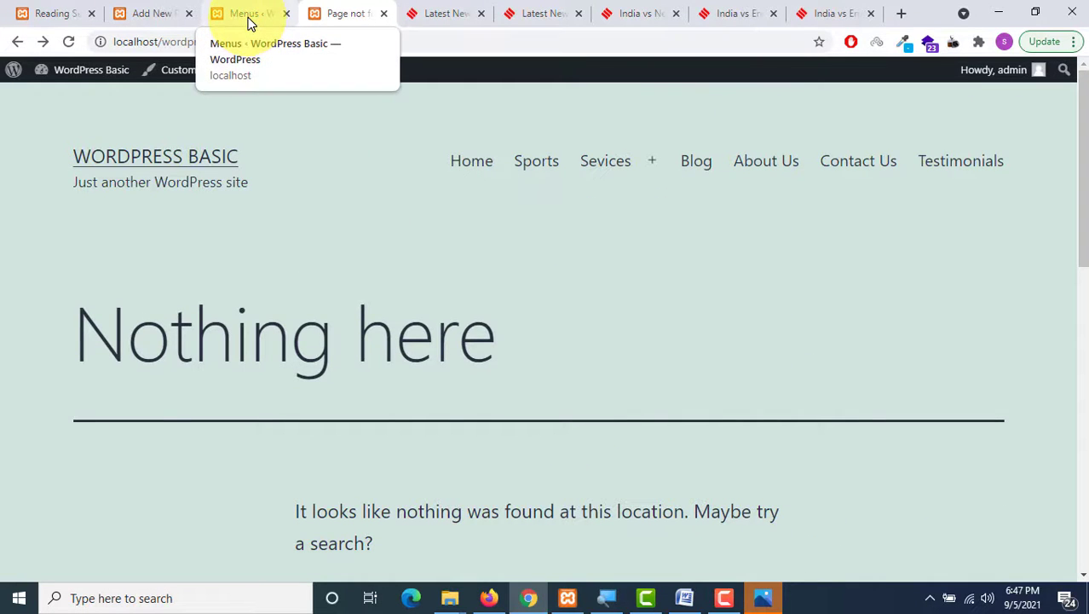
Step: Leave the Testimonials page editor, open the list of all posts and look through its screen options
{"action": "left_click", "coordinate": [141, 13]}
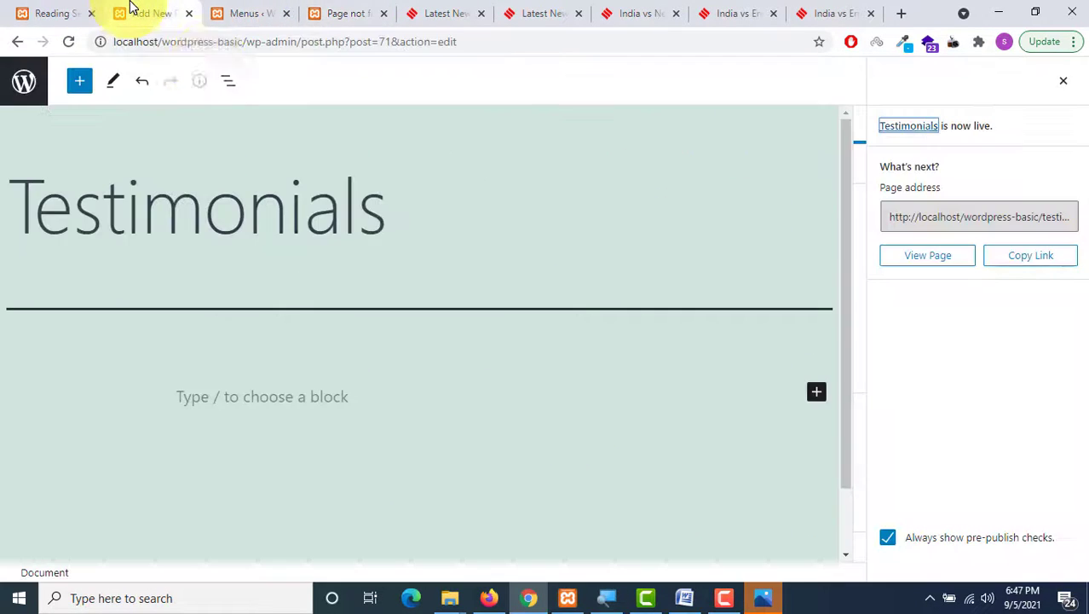
{"action": "left_click", "coordinate": [25, 90]}
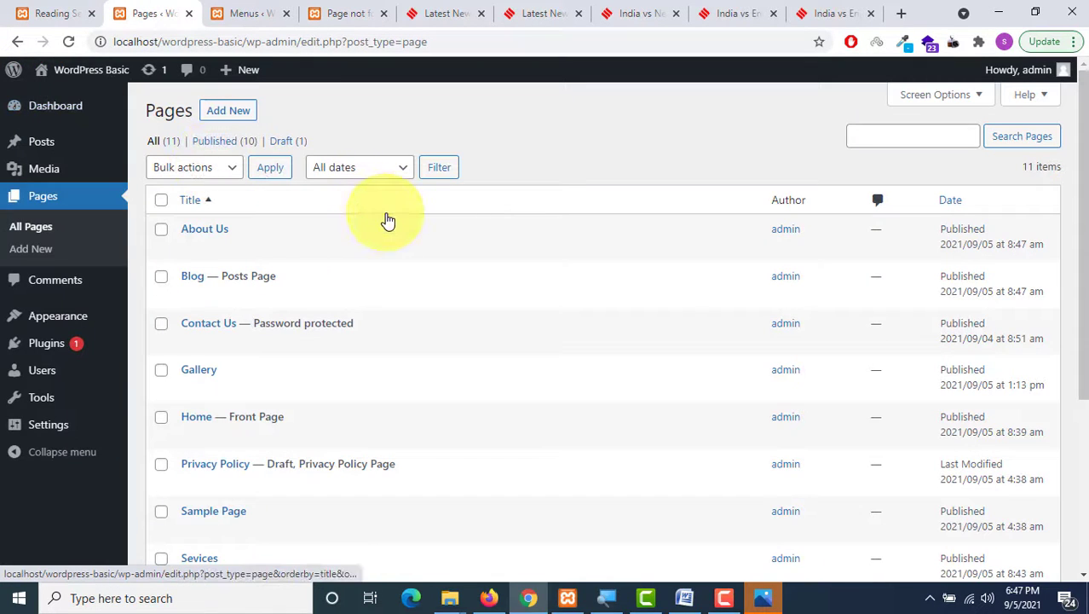
{"action": "left_click", "coordinate": [38, 147]}
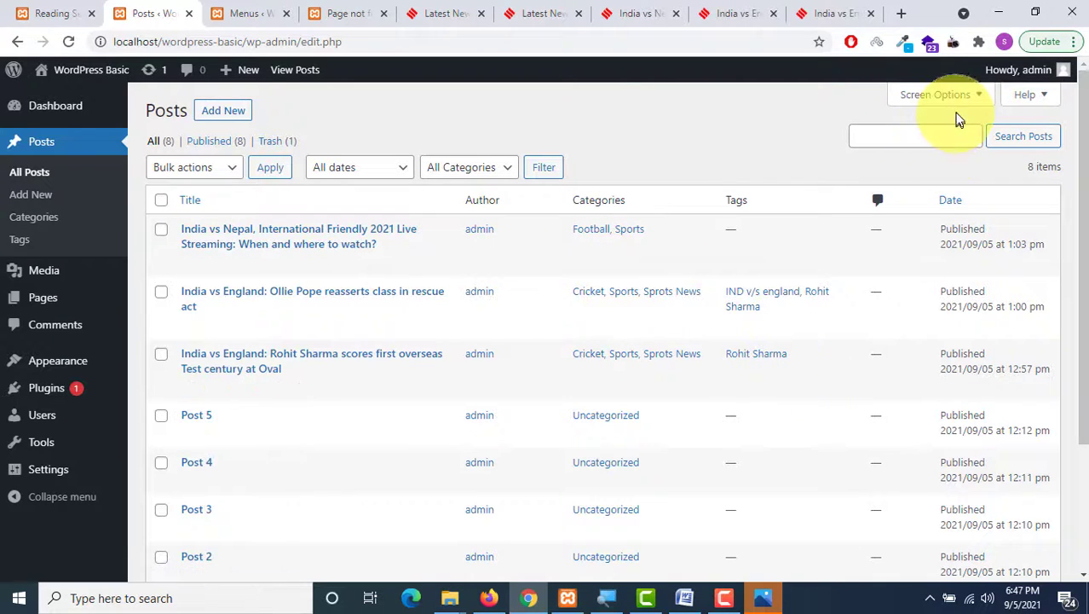
{"action": "left_click", "coordinate": [974, 99]}
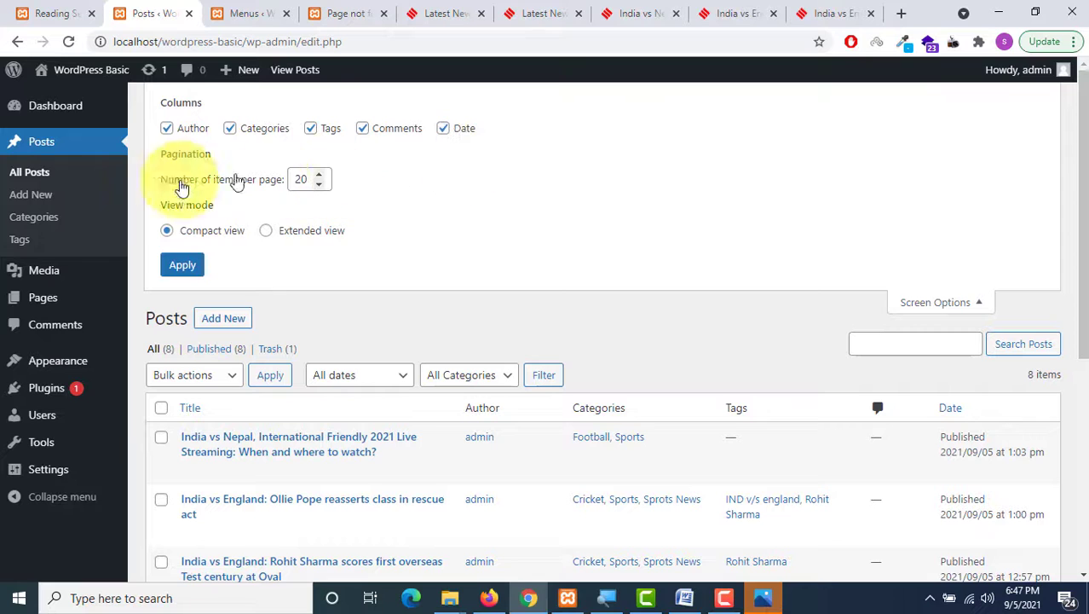
{"action": "left_click", "coordinate": [980, 304]}
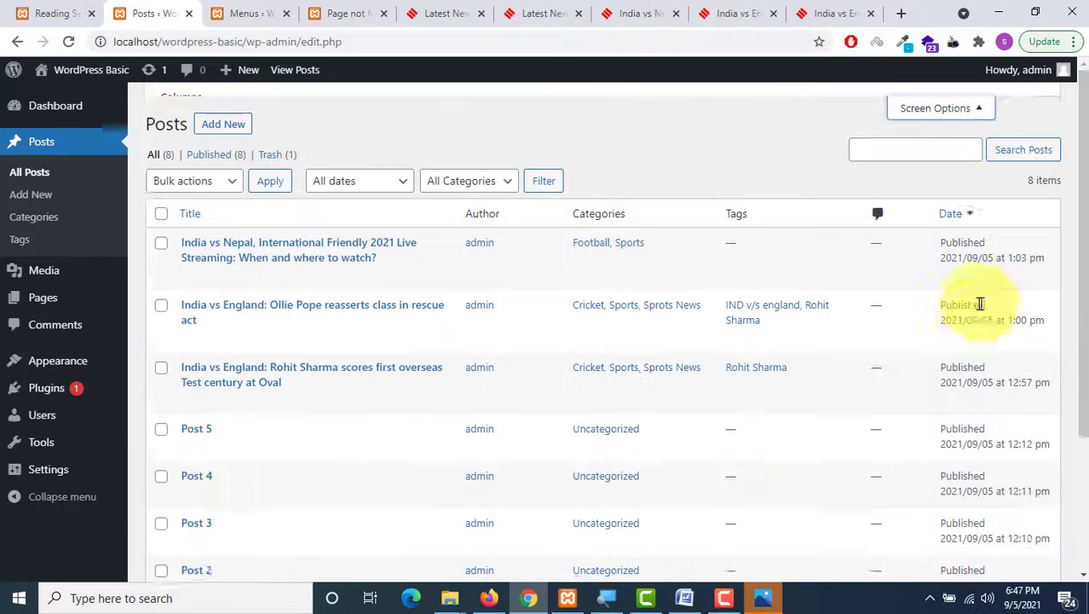